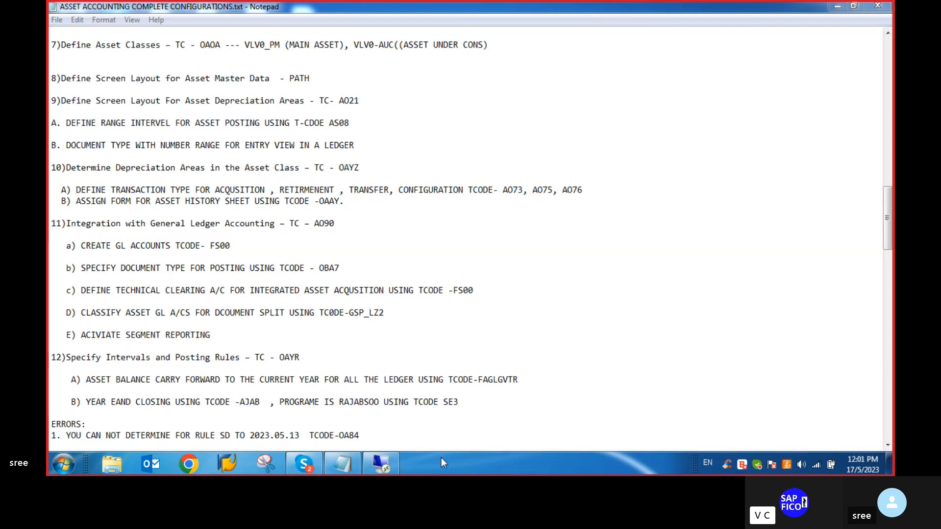
Switch to the SAP remote session, start transaction SPRO and display the SAP Reference IMG
{"action": "left_click", "coordinate": [390, 462]}
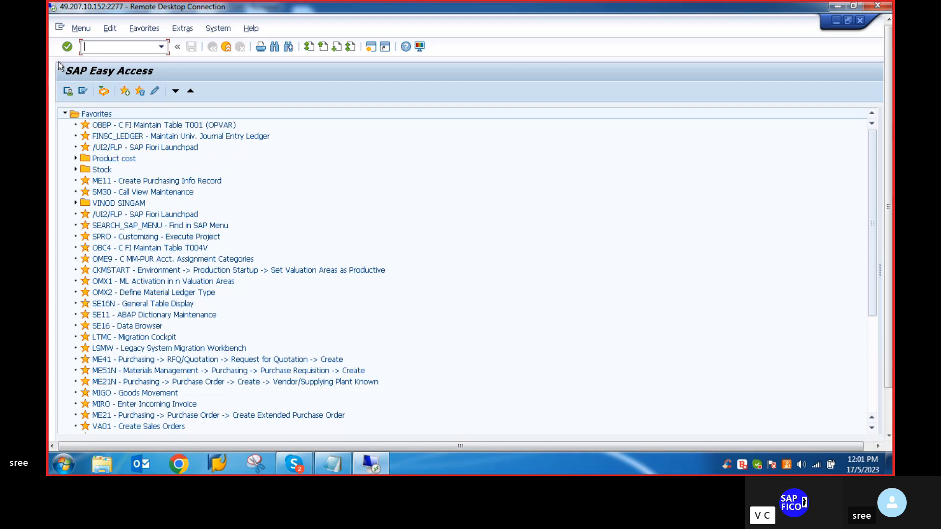
{"action": "type", "text": "spro"}
{"action": "key", "text": "Return"}
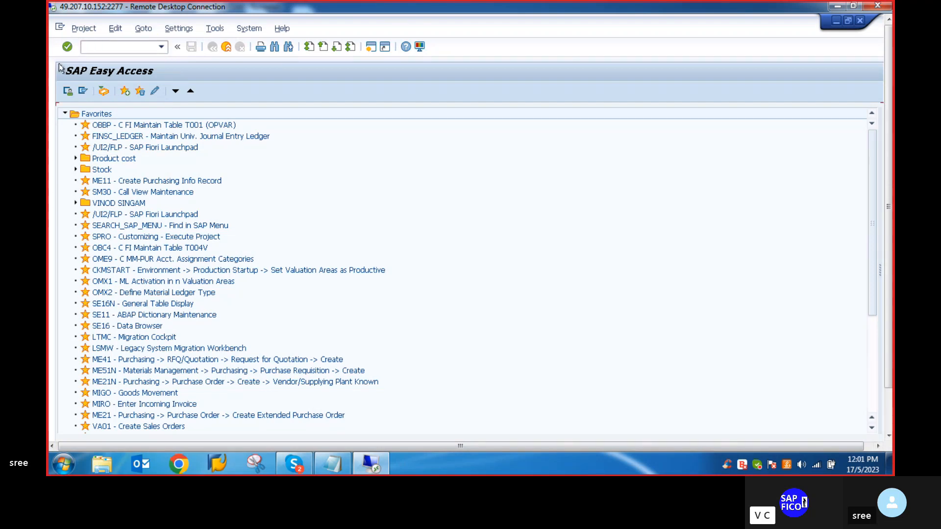
{"action": "left_click", "coordinate": [88, 93]}
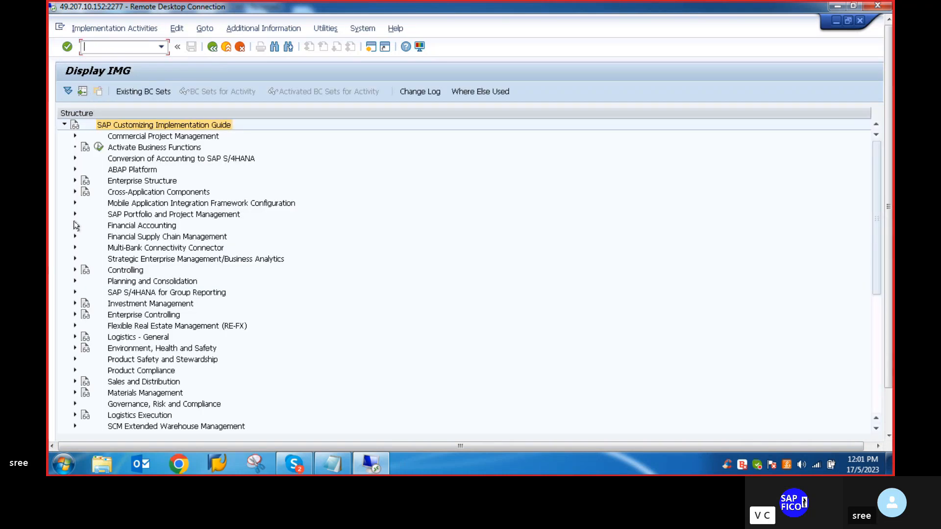
Expand the IMG structure through Financial Accounting, Asset Accounting and Master Data down to the Screen Layout activities
{"action": "left_click", "coordinate": [75, 225]}
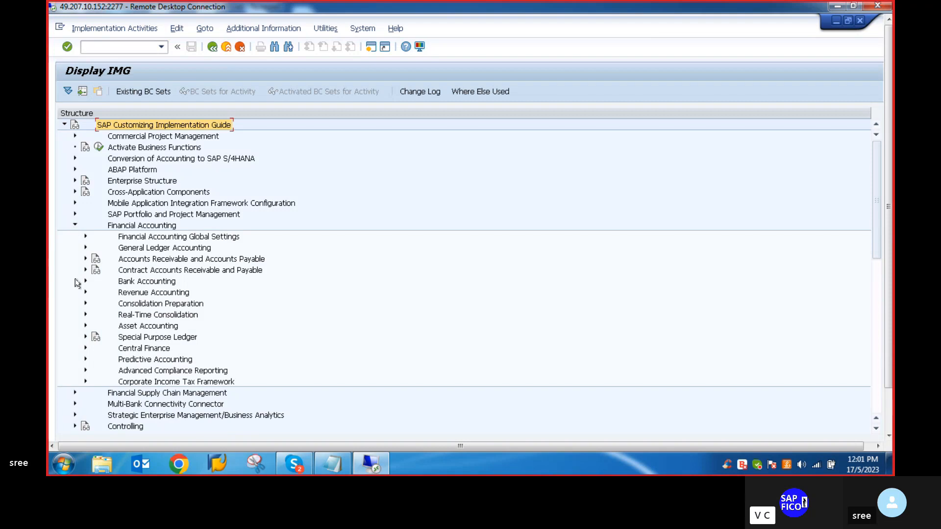
{"action": "left_click", "coordinate": [85, 326]}
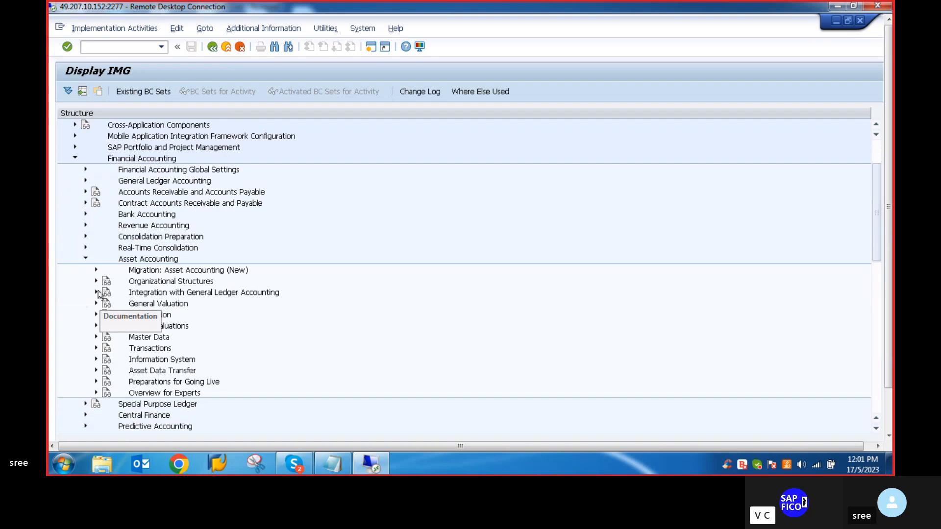
{"action": "left_click", "coordinate": [96, 282]}
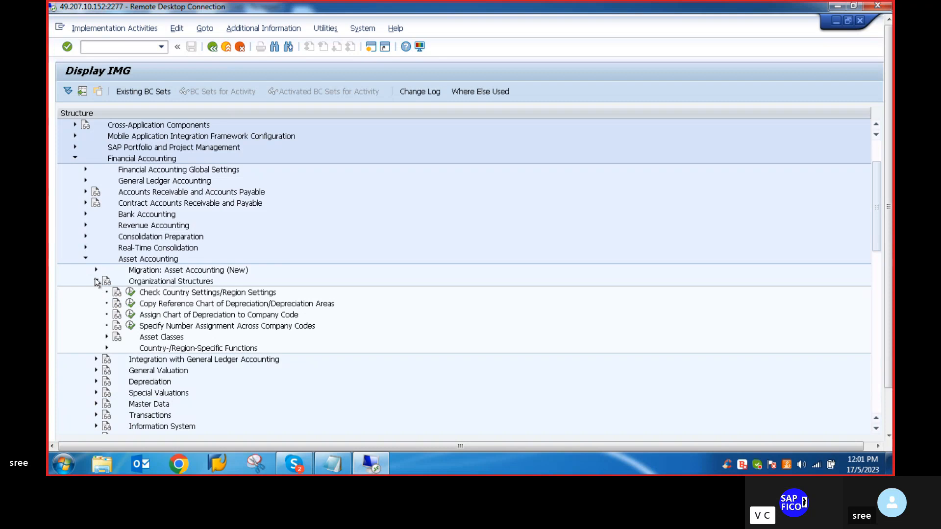
{"action": "left_click", "coordinate": [96, 281]}
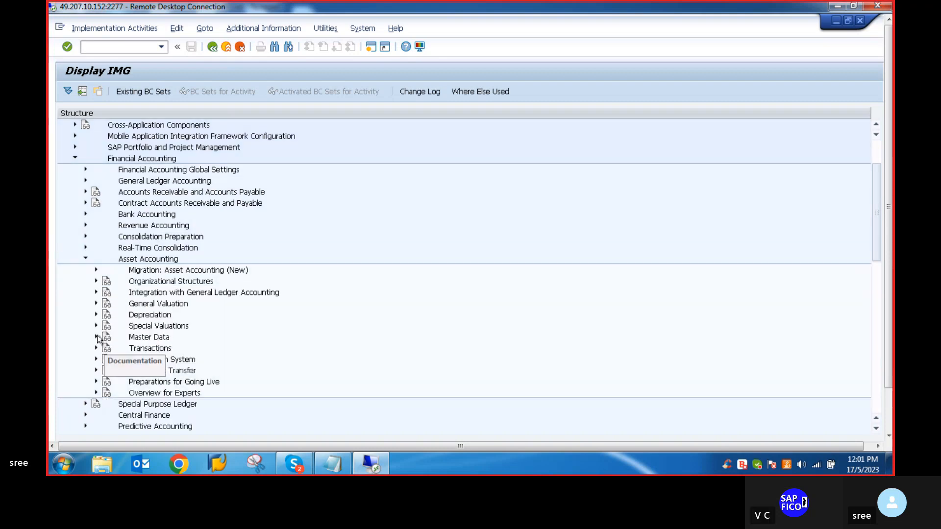
{"action": "left_click", "coordinate": [96, 337]}
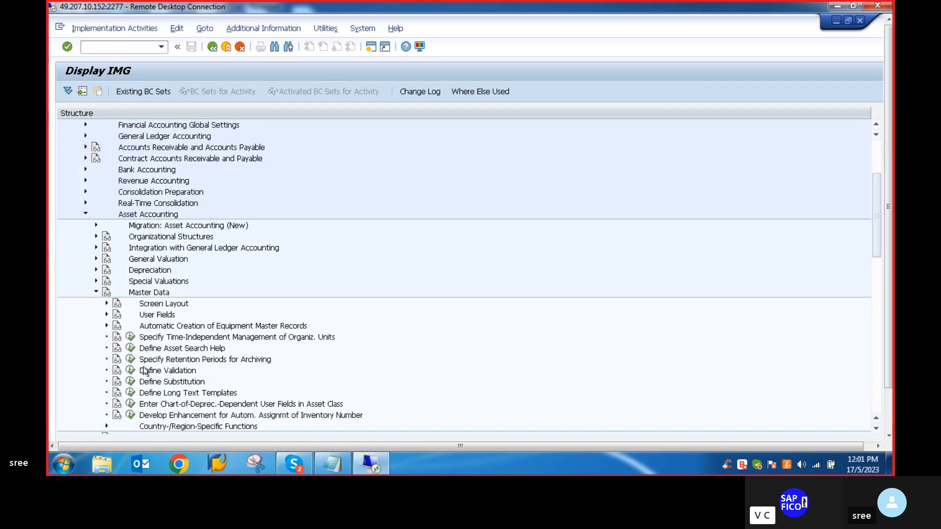
{"action": "scroll", "coordinate": [140, 387], "scroll_direction": "down", "scroll_amount": 2}
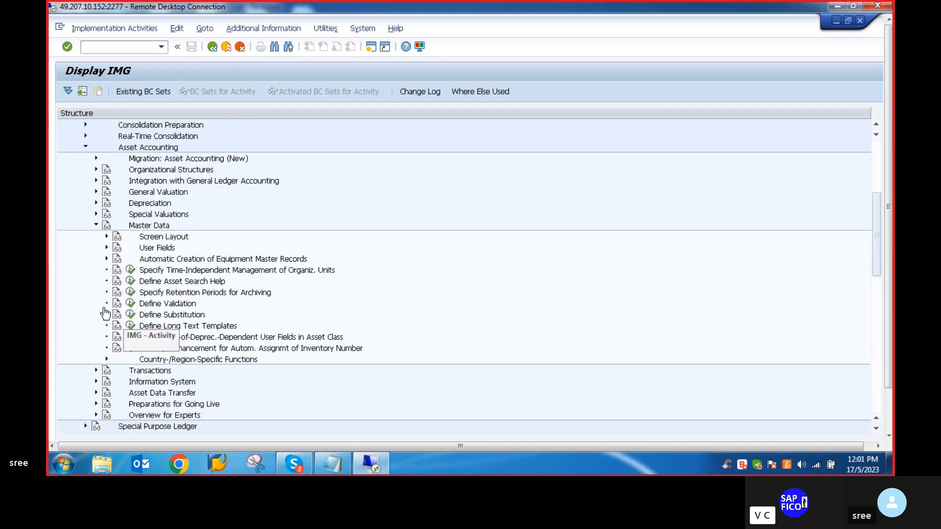
{"action": "left_click", "coordinate": [106, 236]}
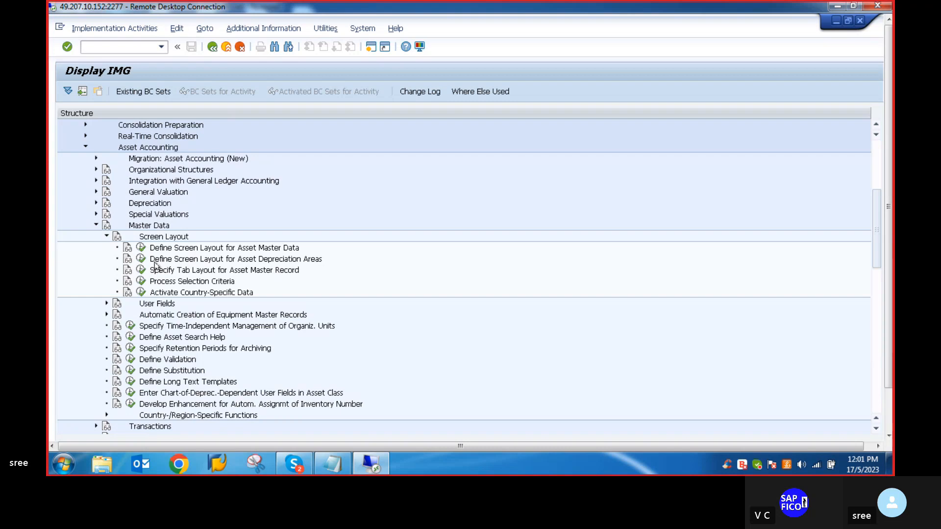
View the screen layouts defined for asset depreciation areas and return to the IMG structure
{"action": "left_click", "coordinate": [141, 259]}
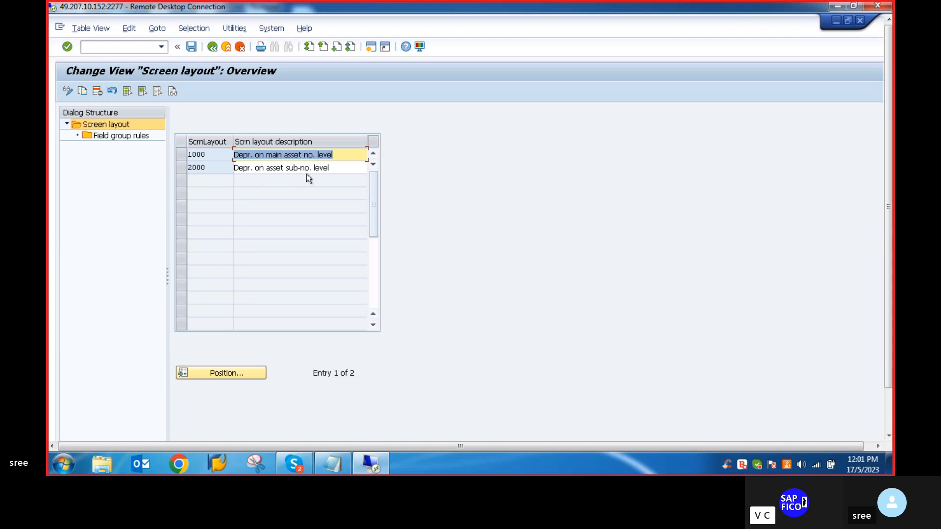
{"action": "left_click", "coordinate": [212, 48]}
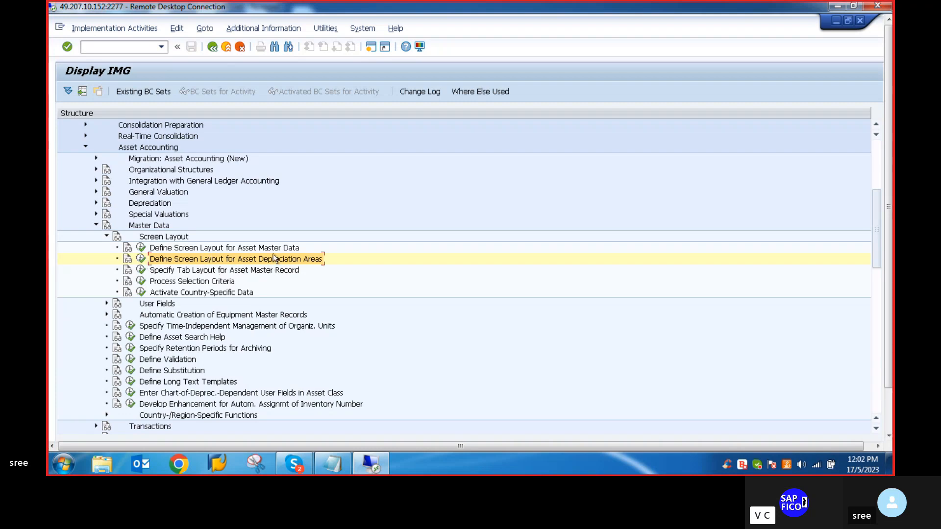
{"action": "left_click", "coordinate": [142, 260]}
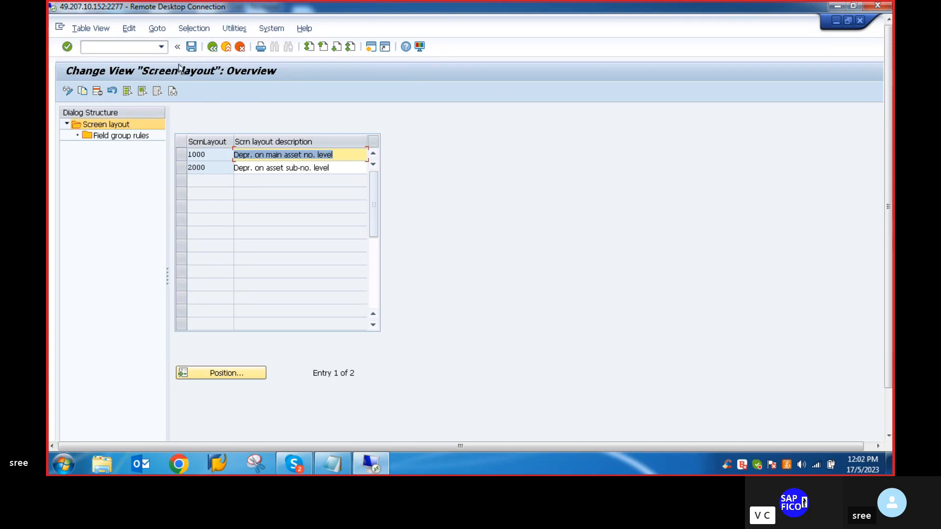
{"action": "left_click", "coordinate": [213, 46]}
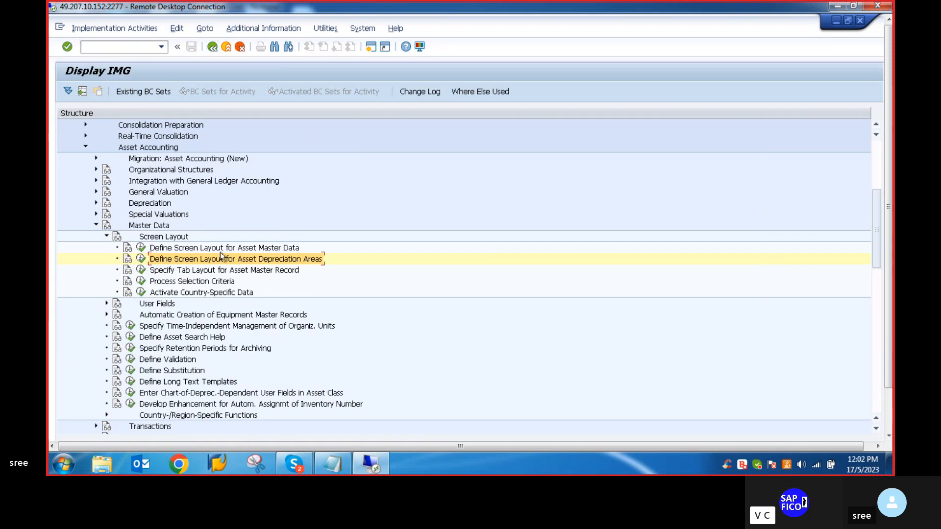
Open Define Screen Layout for Asset Master Data and position the list at layout VLMN, checking the code in the Notepad configuration notes
{"action": "left_click", "coordinate": [137, 246]}
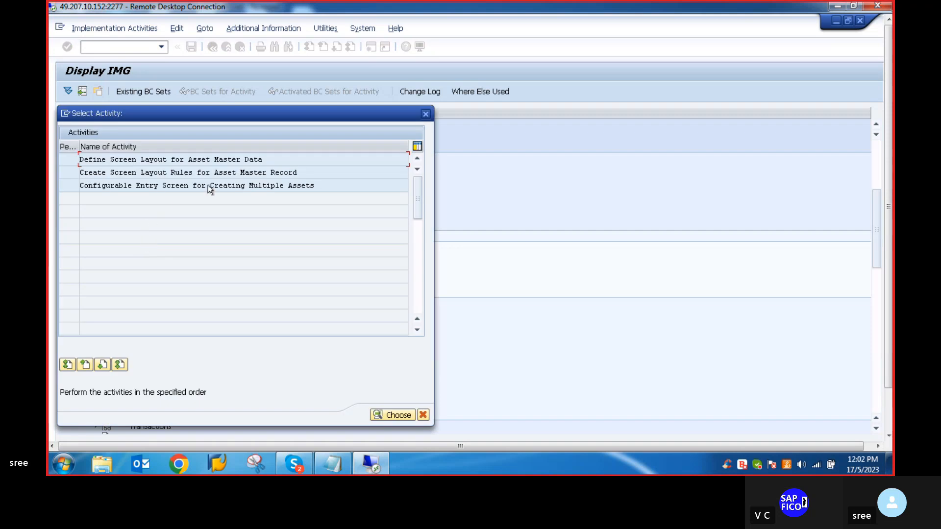
{"action": "double_click", "coordinate": [170, 159]}
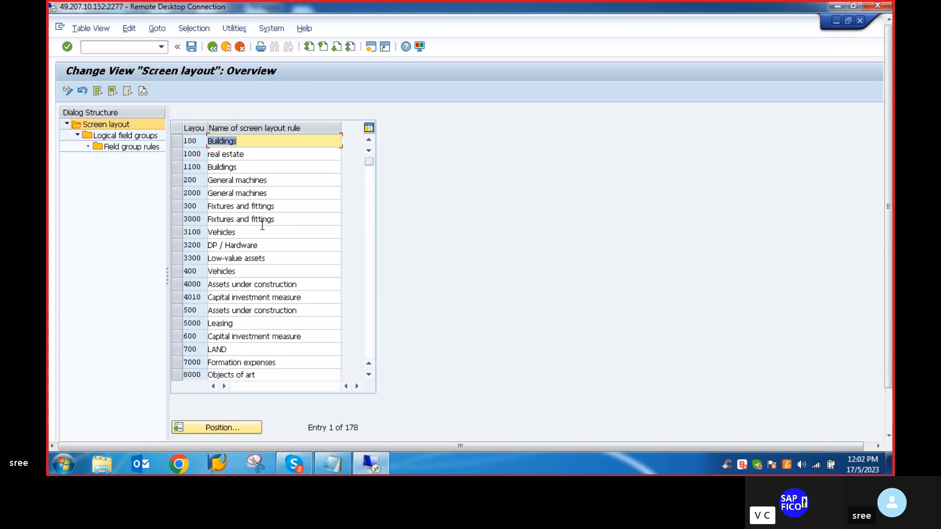
{"action": "left_click", "coordinate": [220, 427]}
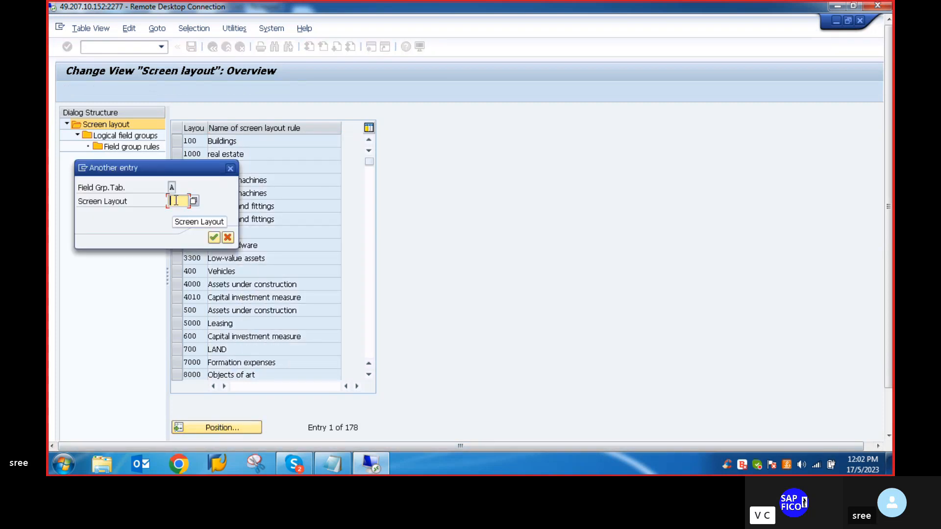
{"action": "left_click", "coordinate": [339, 466]}
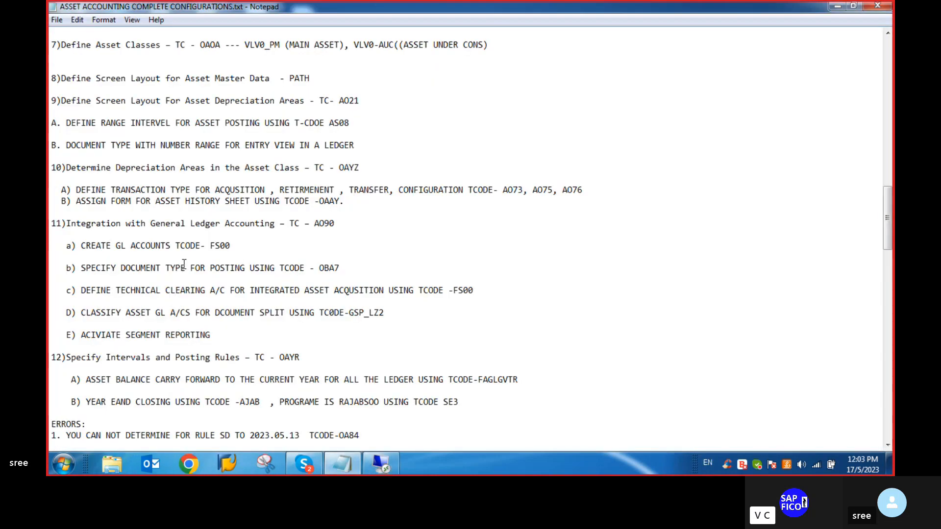
{"action": "scroll", "coordinate": [184, 265], "scroll_direction": "up", "scroll_amount": 3}
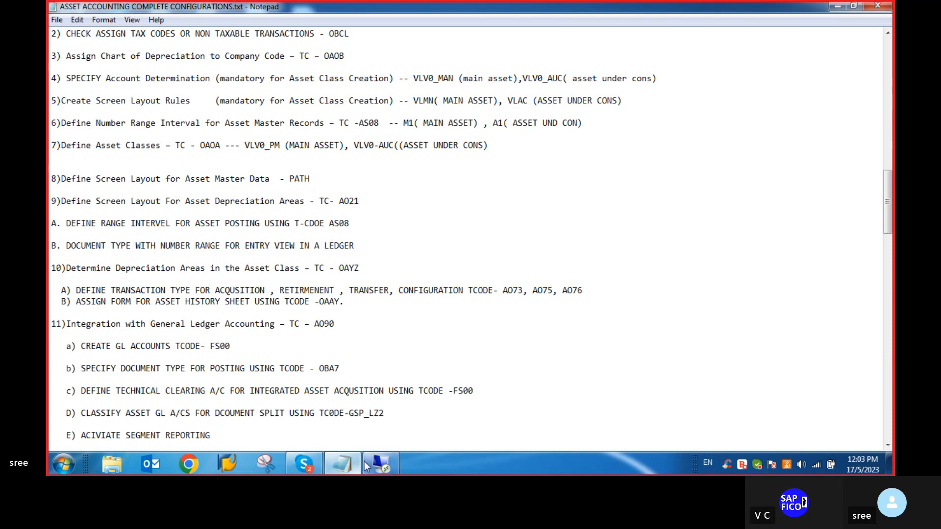
{"action": "left_click", "coordinate": [380, 461]}
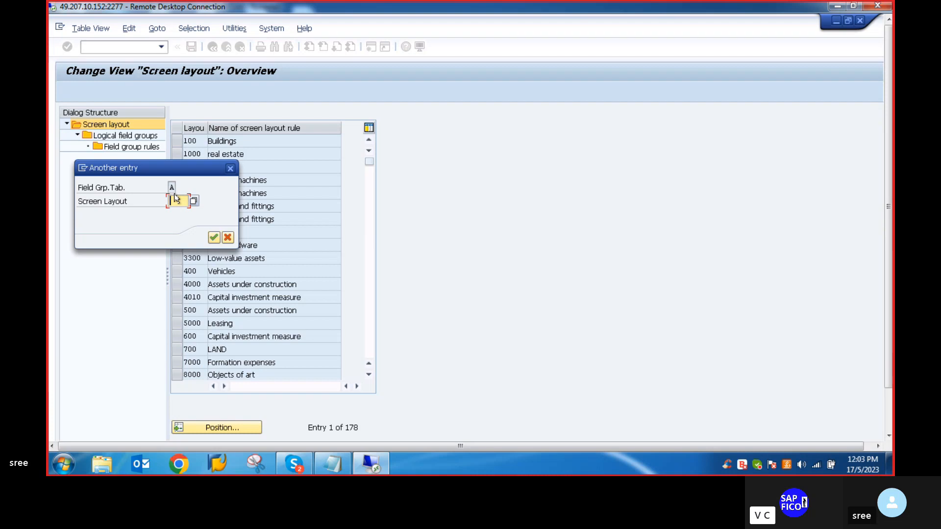
{"action": "type", "text": "vlmn"}
{"action": "key", "text": "Return"}
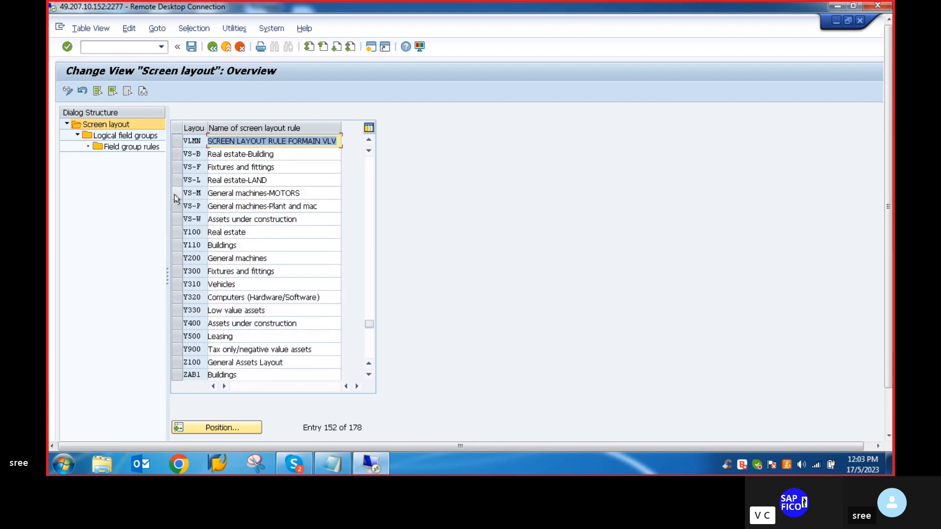
Make Description 1 optional in the General Data field group rules of layout VLMN, save, and return to the logical field groups
{"action": "left_click", "coordinate": [176, 145]}
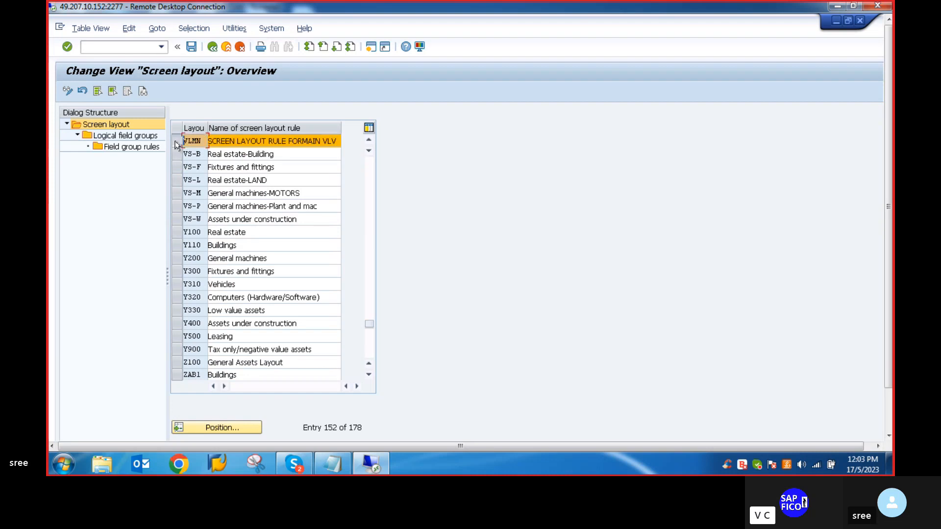
{"action": "double_click", "coordinate": [116, 139]}
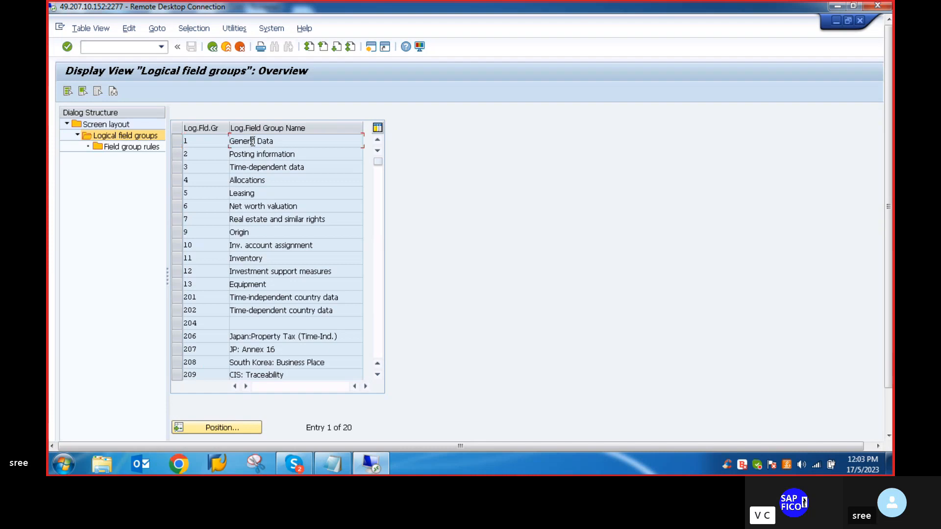
{"action": "left_click", "coordinate": [177, 141]}
{"action": "double_click", "coordinate": [143, 150]}
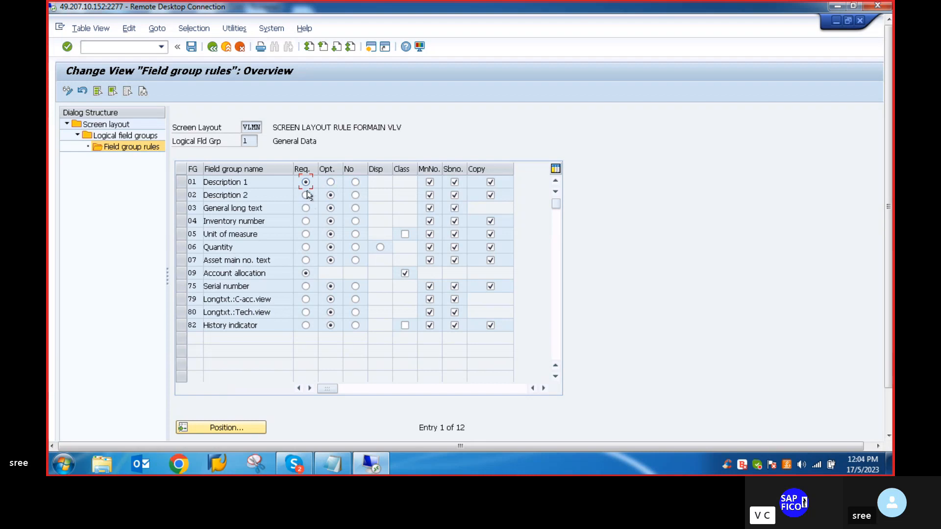
{"action": "left_click", "coordinate": [330, 182]}
{"action": "left_click", "coordinate": [191, 47]}
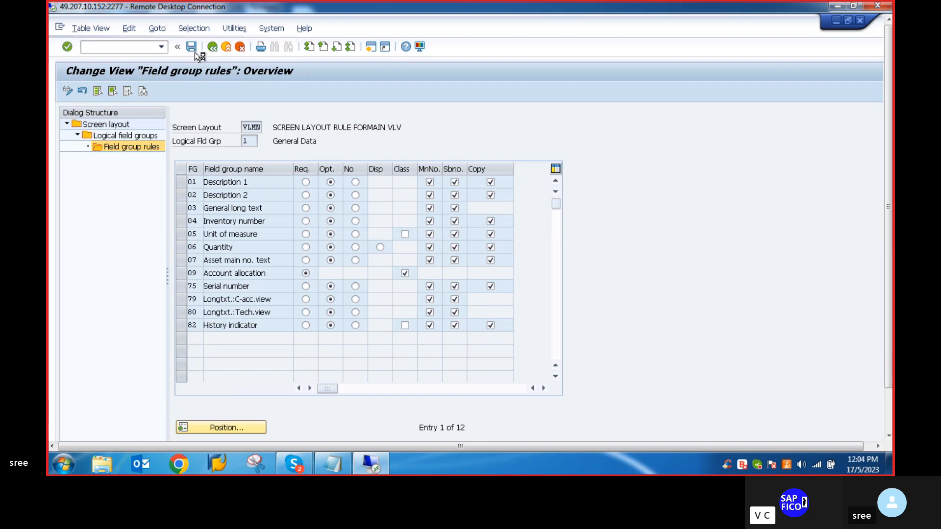
{"action": "left_click", "coordinate": [227, 223]}
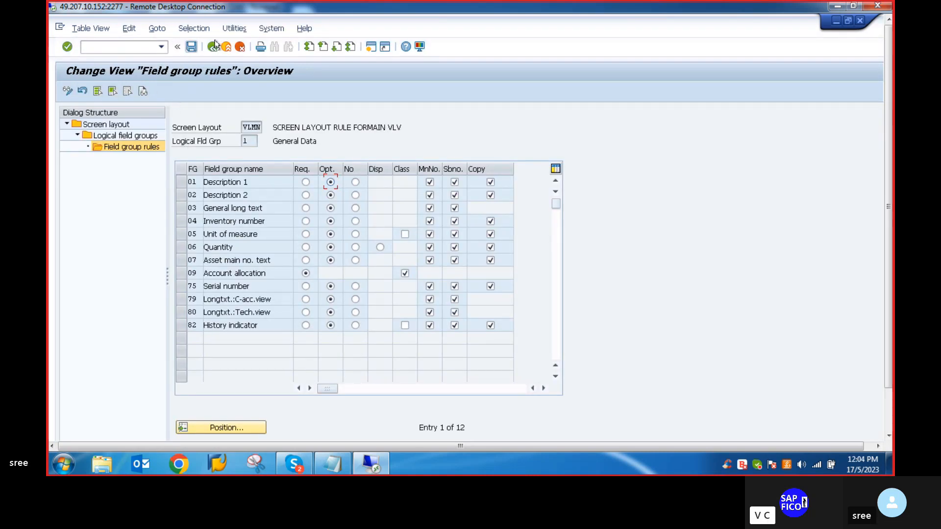
{"action": "left_click", "coordinate": [213, 46]}
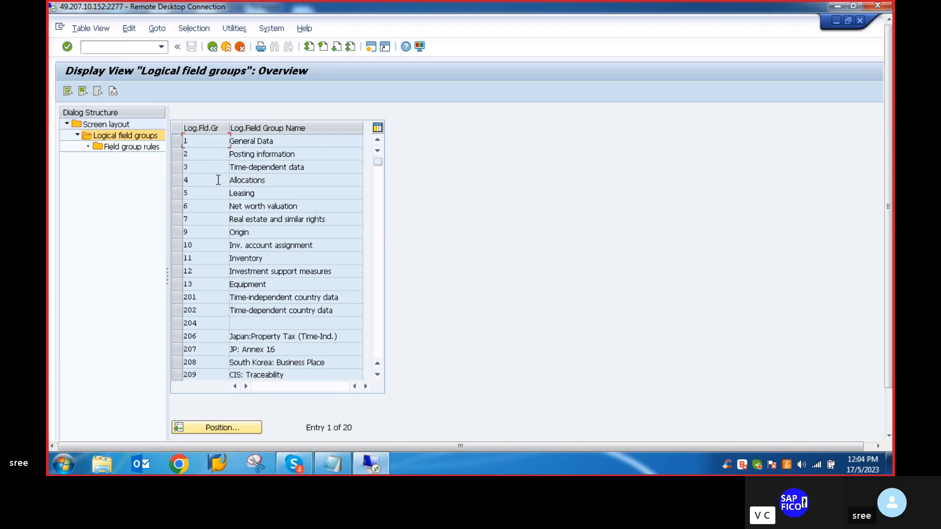
Make Capitalization date optional in the Posting information field group rules, save, and return to the logical field groups
{"action": "left_click", "coordinate": [176, 154]}
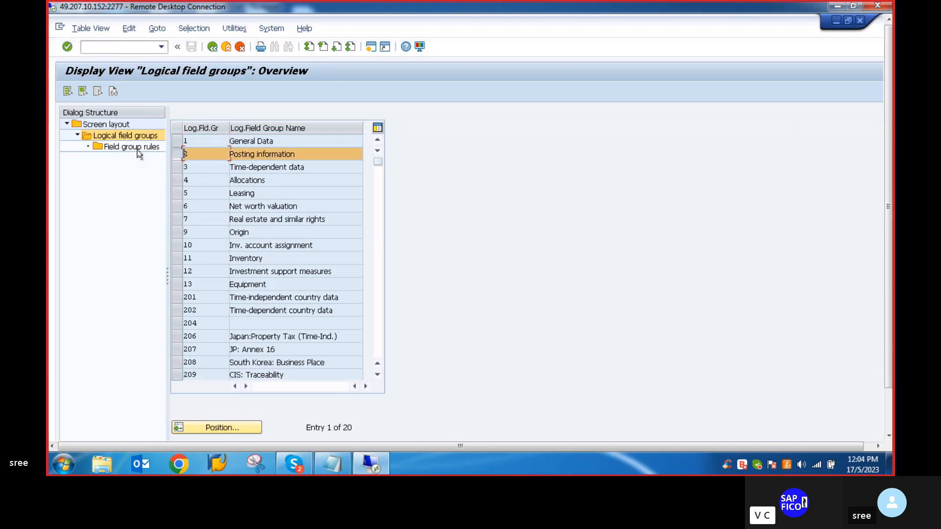
{"action": "double_click", "coordinate": [137, 150]}
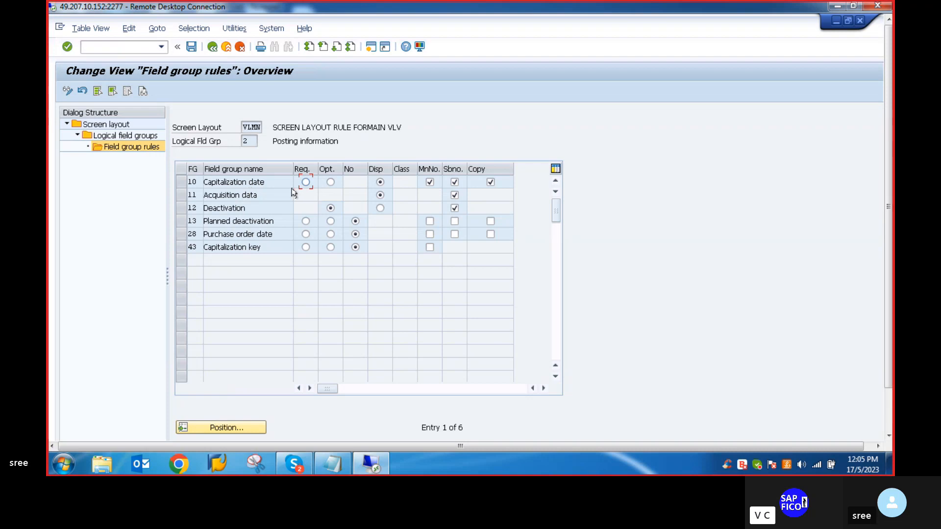
{"action": "left_click", "coordinate": [330, 182]}
{"action": "left_click", "coordinate": [191, 47]}
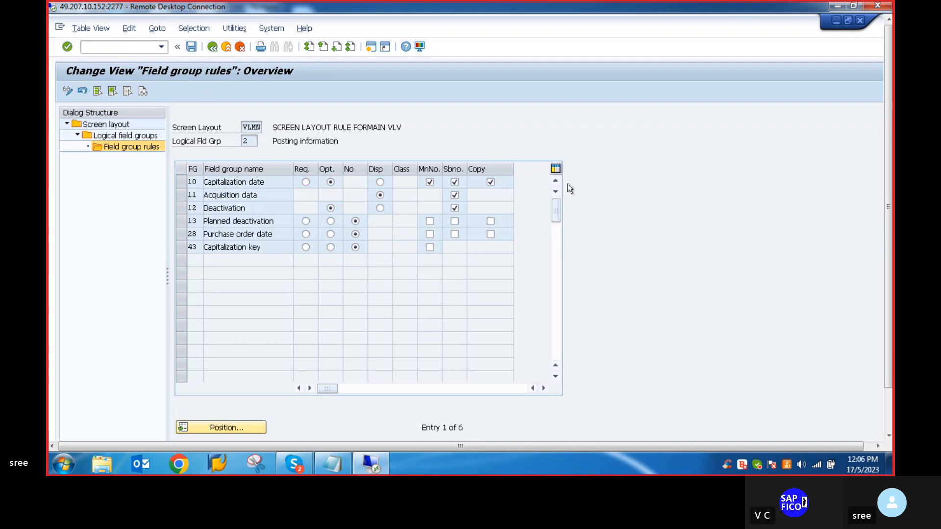
{"action": "mouse_move", "coordinate": [887, 265]}
{"action": "left_mouse_down"}
{"action": "mouse_move", "coordinate": [888, 289]}
{"action": "mouse_move", "coordinate": [888, 265]}
{"action": "left_mouse_up"}
{"action": "left_click", "coordinate": [213, 47]}
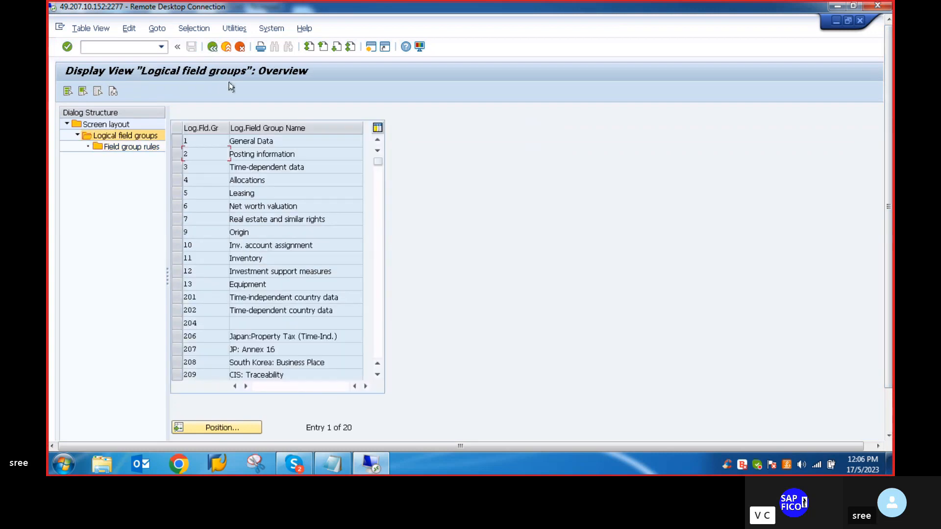
Review the Time-dependent data field group rules of layout VLMN and return to the screen layout list
{"action": "left_click", "coordinate": [175, 168]}
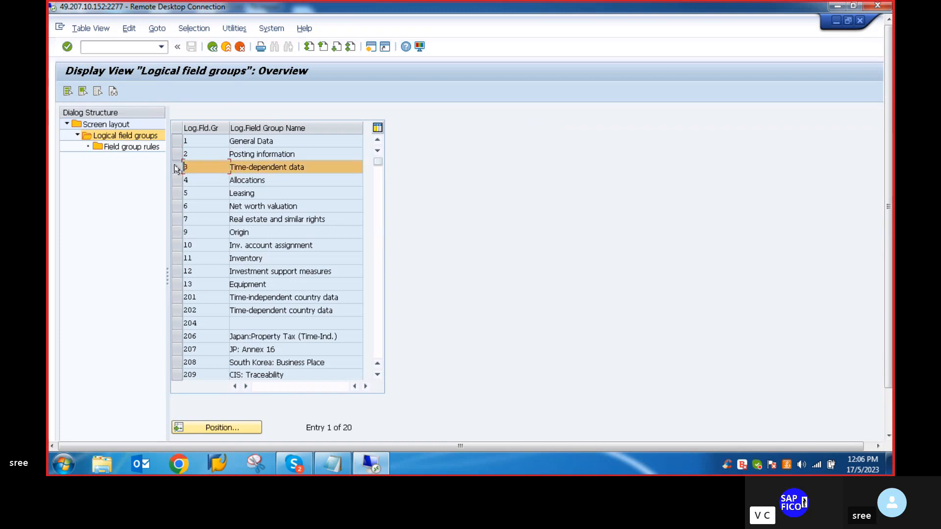
{"action": "double_click", "coordinate": [113, 147]}
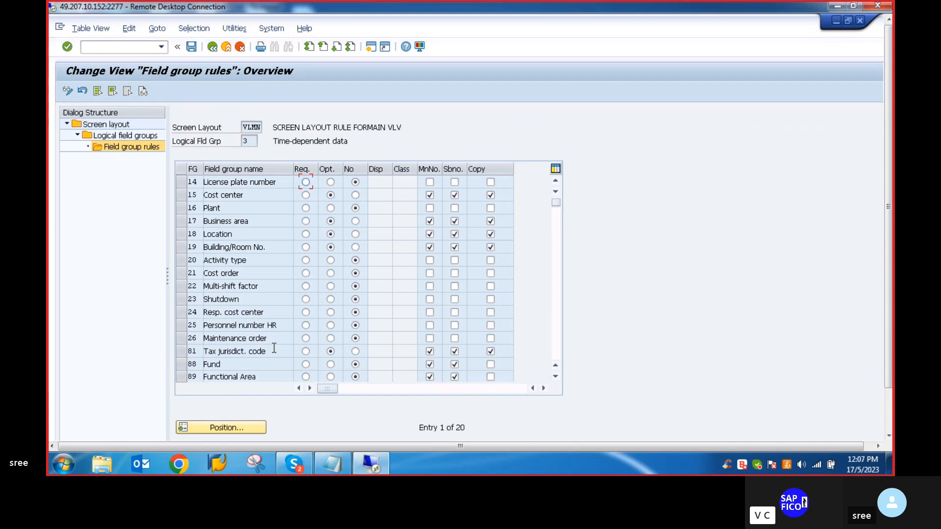
{"action": "scroll", "coordinate": [274, 348], "scroll_direction": "down", "scroll_amount": 1}
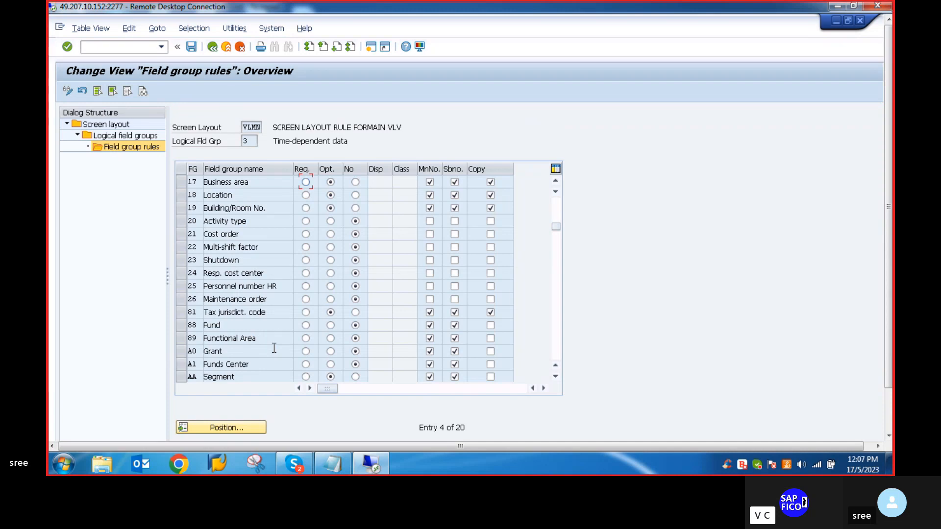
{"action": "scroll", "coordinate": [274, 348], "scroll_direction": "down", "scroll_amount": 1}
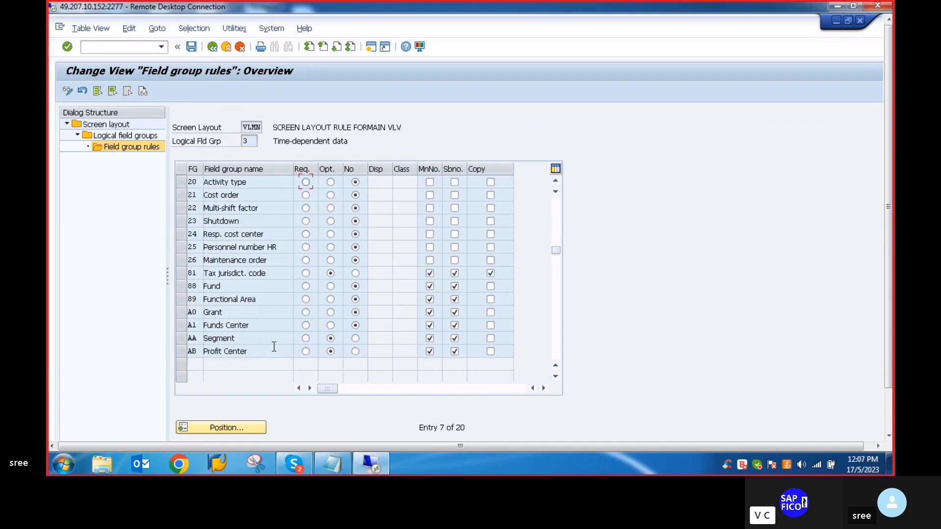
{"action": "scroll", "coordinate": [274, 346], "scroll_direction": "up", "scroll_amount": 1}
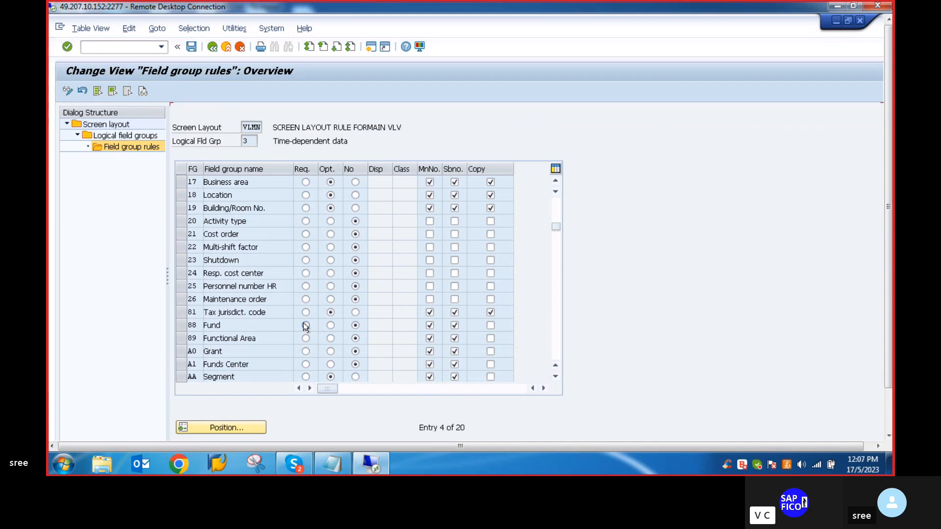
{"action": "scroll", "coordinate": [305, 328], "scroll_direction": "down", "scroll_amount": 2}
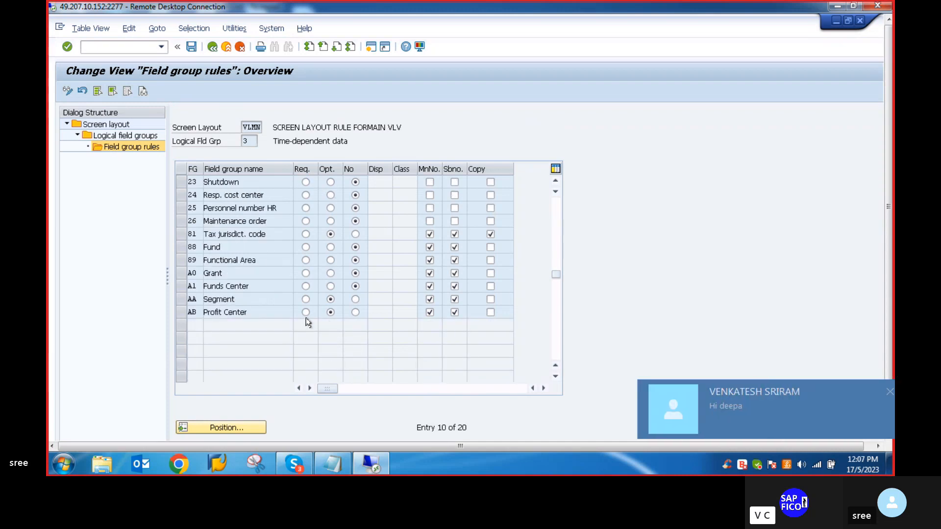
{"action": "scroll", "coordinate": [307, 322], "scroll_direction": "up", "scroll_amount": 1}
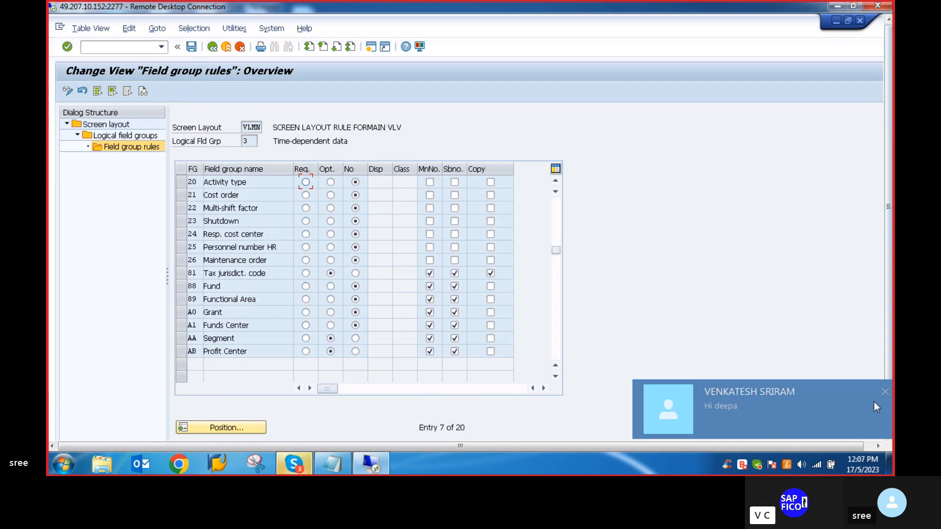
{"action": "left_click", "coordinate": [886, 391]}
{"action": "left_click", "coordinate": [884, 390]}
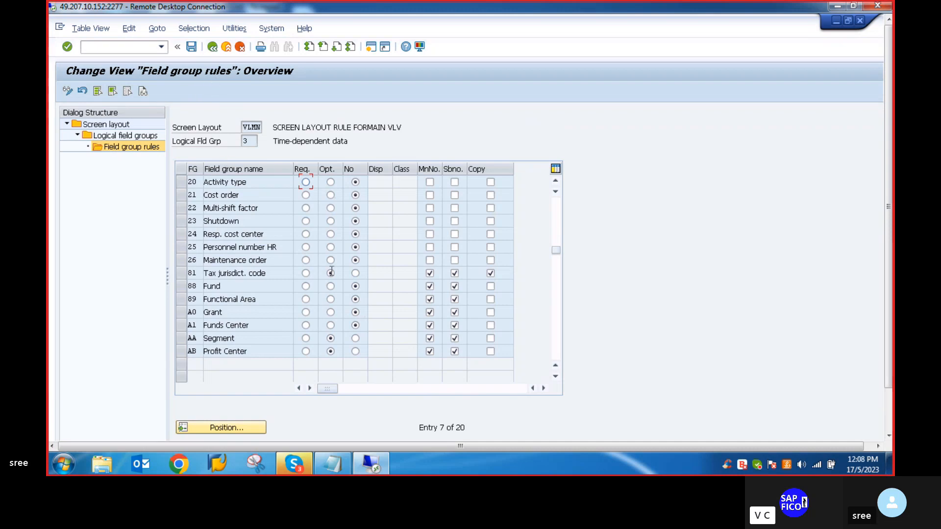
{"action": "scroll", "coordinate": [321, 242], "scroll_direction": "up", "scroll_amount": 2}
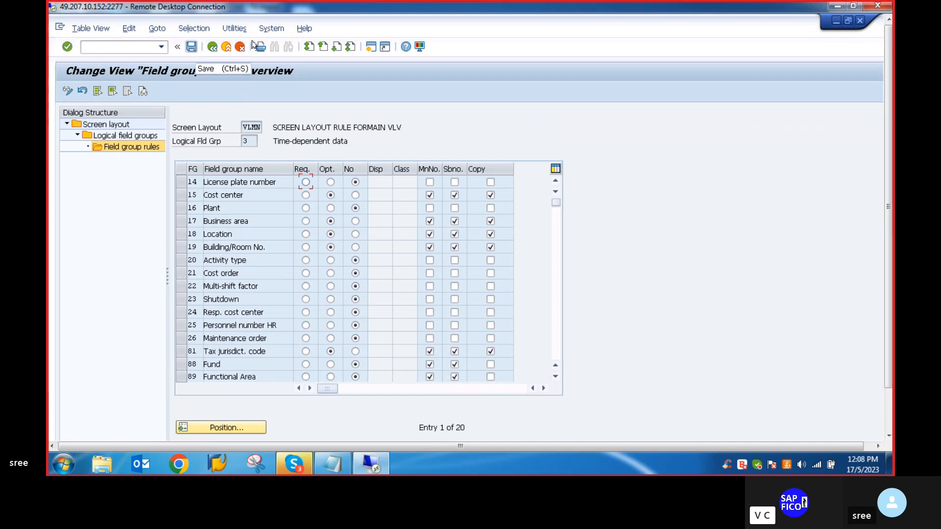
{"action": "left_click", "coordinate": [212, 47]}
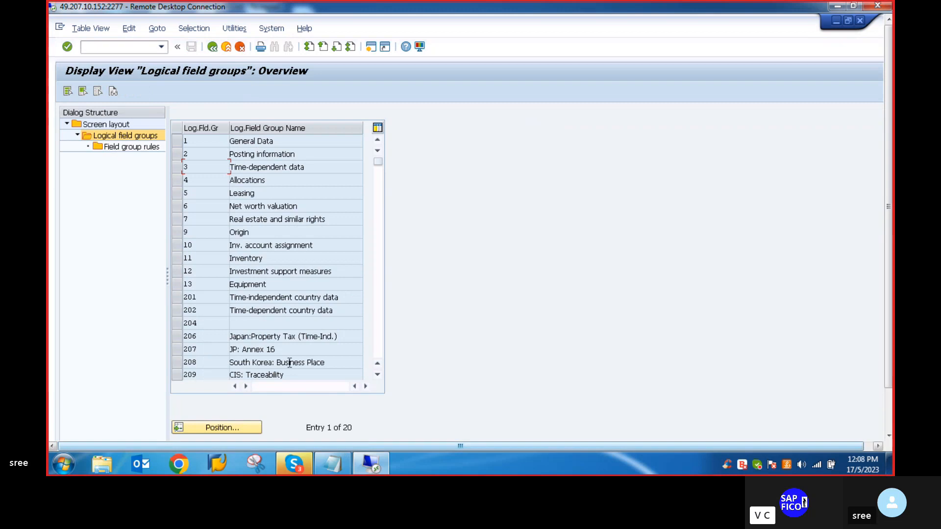
{"action": "left_click", "coordinate": [212, 47]}
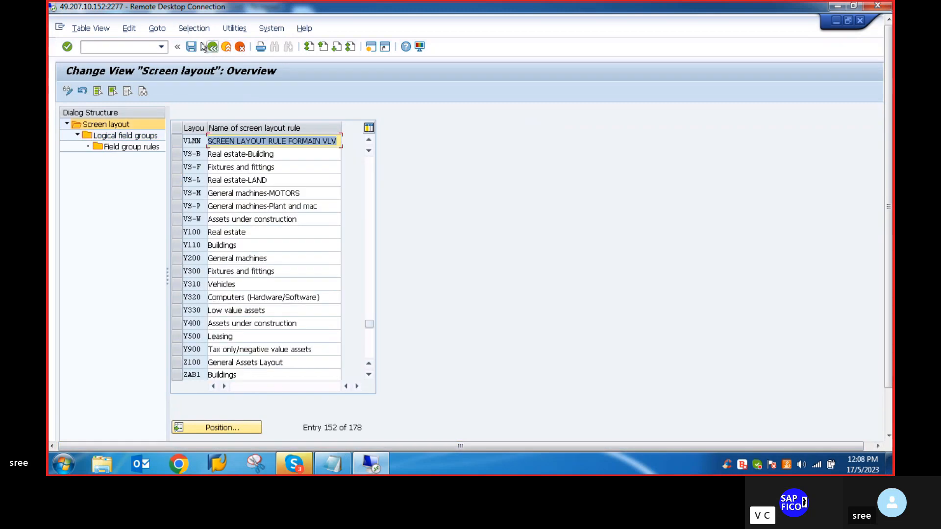
Check the asset-under-construction layout code in the Notepad configuration notes, reopen Define Screen Layout for Asset Master Data and position the list at VL
{"action": "left_click", "coordinate": [333, 462]}
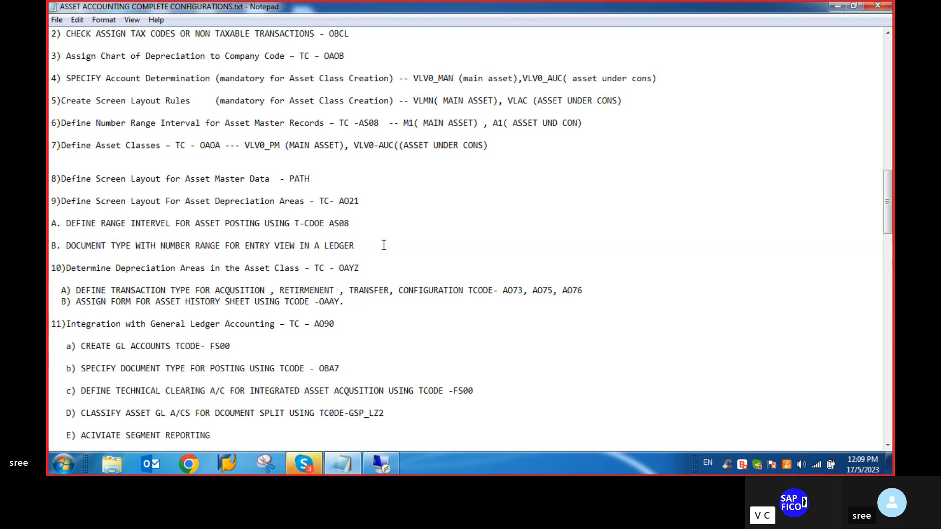
{"action": "left_click", "coordinate": [386, 466]}
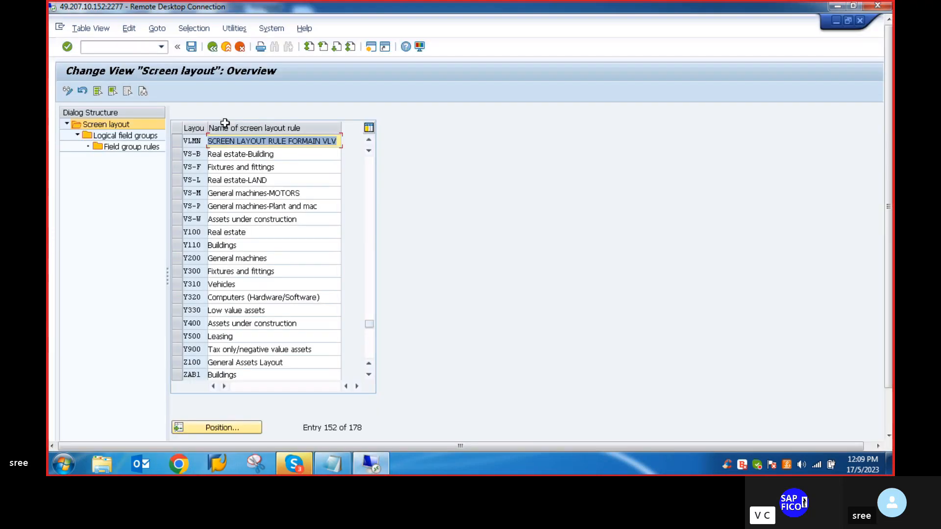
{"action": "left_click", "coordinate": [212, 46]}
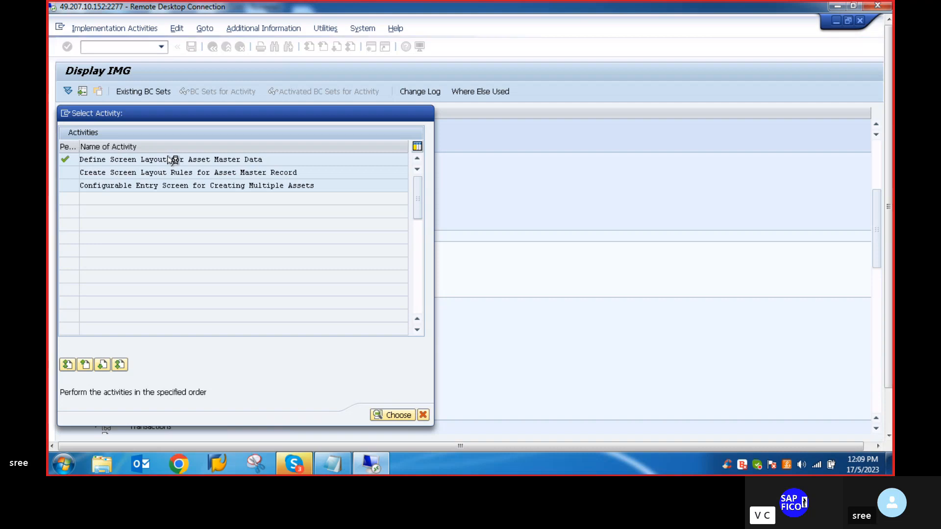
{"action": "left_click", "coordinate": [334, 463]}
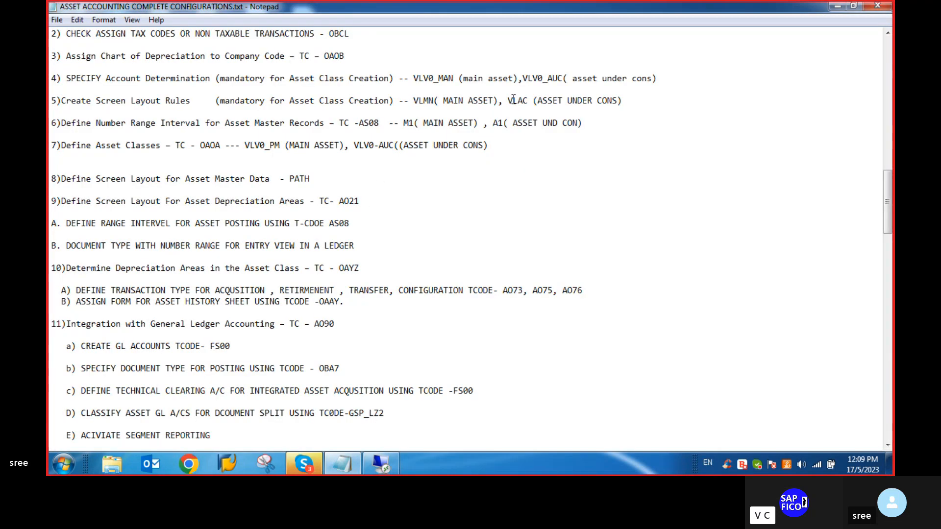
{"action": "left_click", "coordinate": [381, 463]}
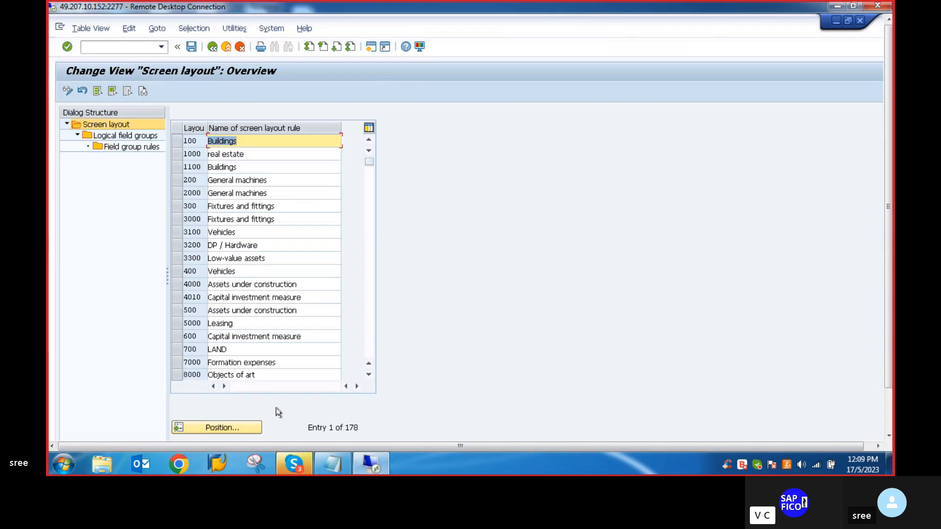
{"action": "left_click", "coordinate": [232, 427]}
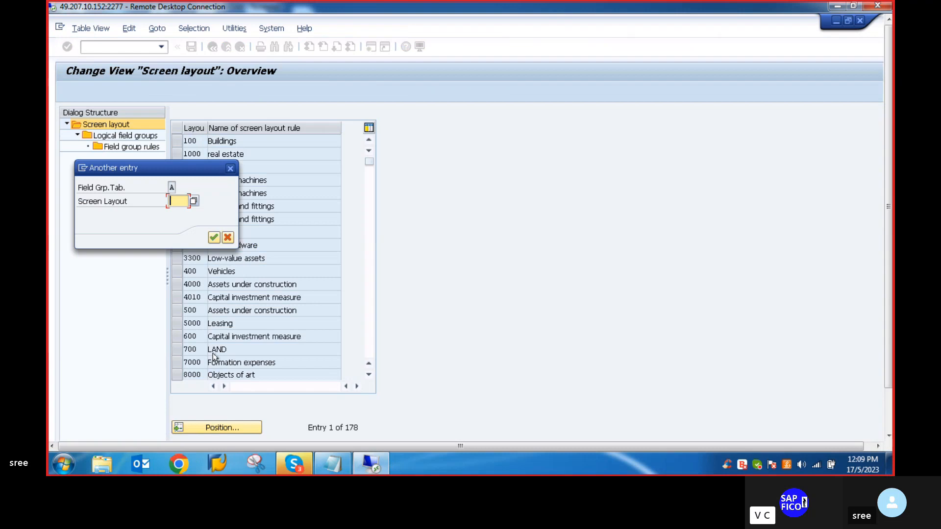
{"action": "type", "text": "VL"}
{"action": "key", "text": "Return"}
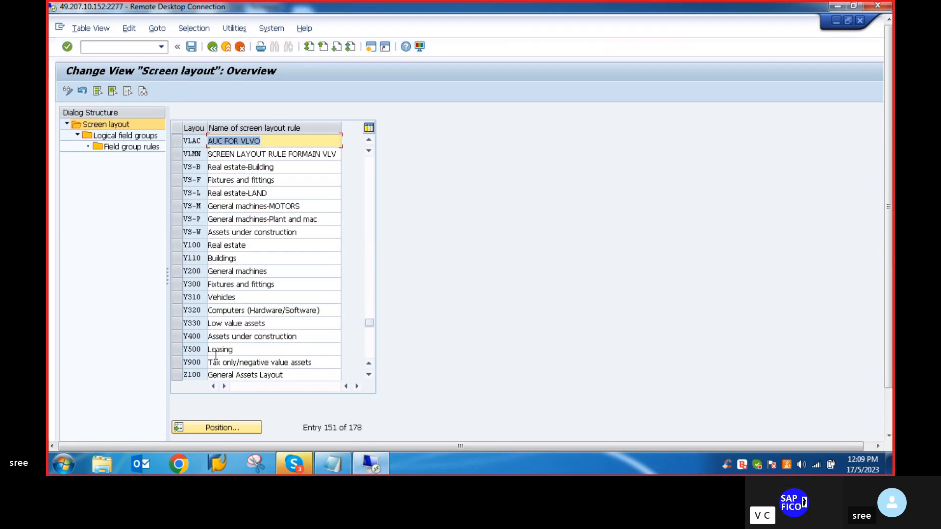
Make Description 1 optional in the General Data field group rules of layout VLAC, save to the customizing request, and return to the logical field groups
{"action": "left_click", "coordinate": [176, 141]}
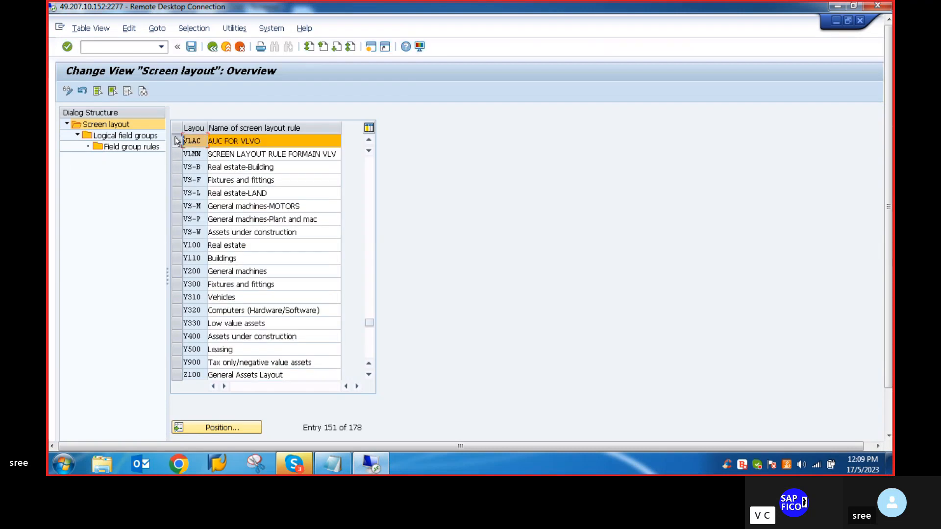
{"action": "double_click", "coordinate": [109, 137]}
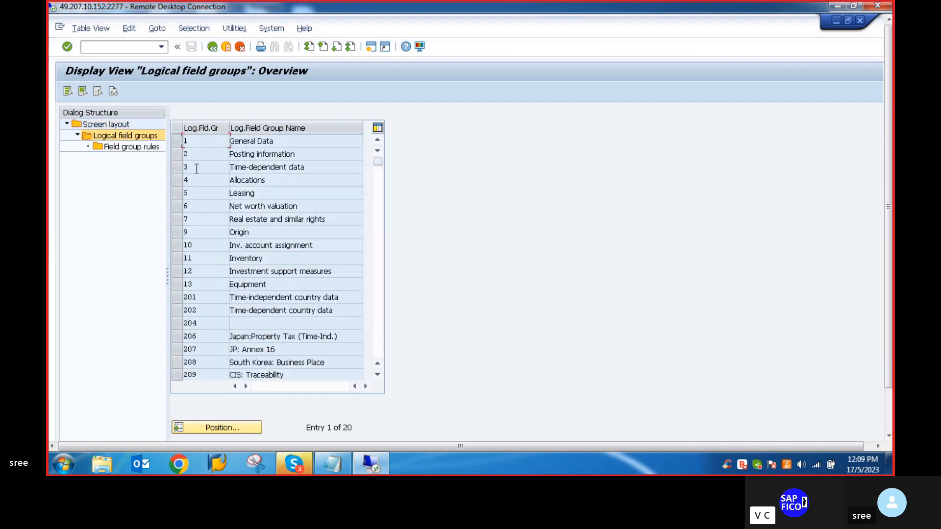
{"action": "left_click", "coordinate": [176, 141]}
{"action": "double_click", "coordinate": [123, 149]}
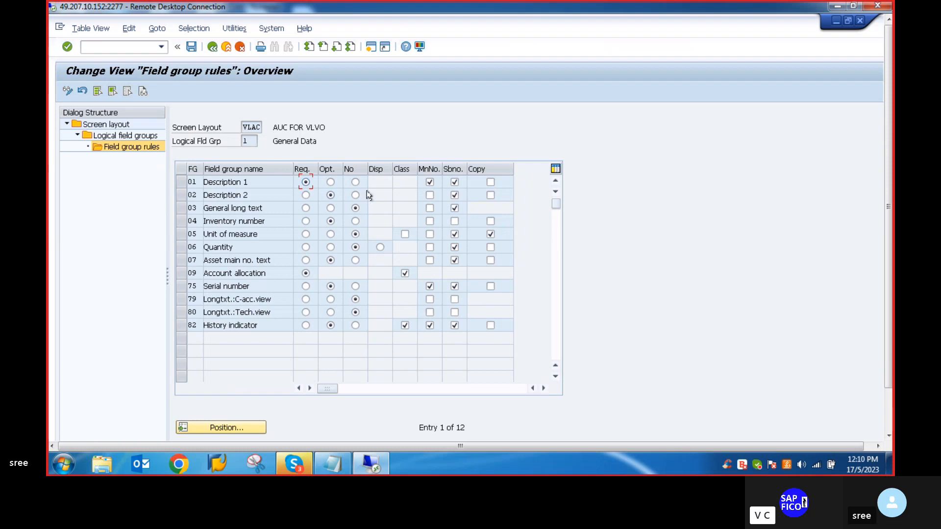
{"action": "left_click", "coordinate": [330, 182]}
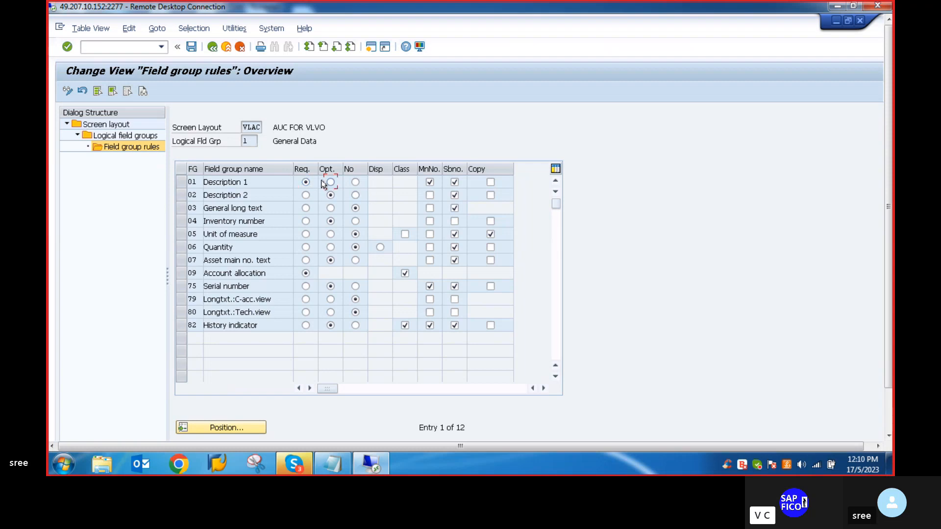
{"action": "left_click", "coordinate": [191, 46]}
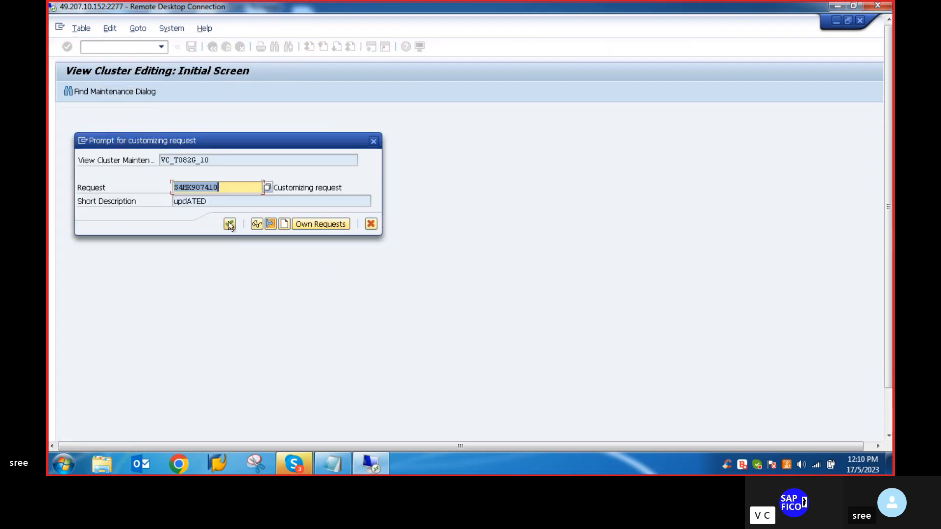
{"action": "left_click", "coordinate": [230, 223]}
{"action": "left_click", "coordinate": [212, 47]}
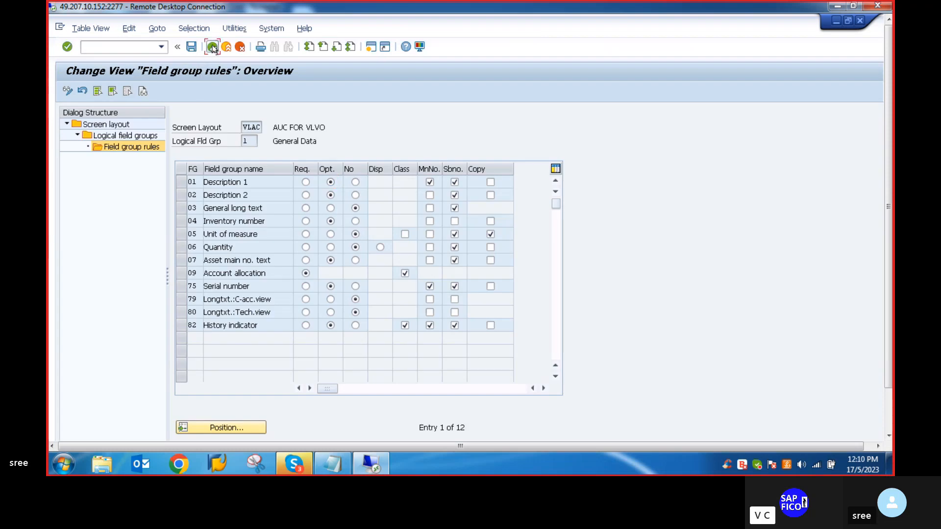
Review the Posting information field group rules of layout VLAC and return to the logical field groups
{"action": "left_click", "coordinate": [175, 155]}
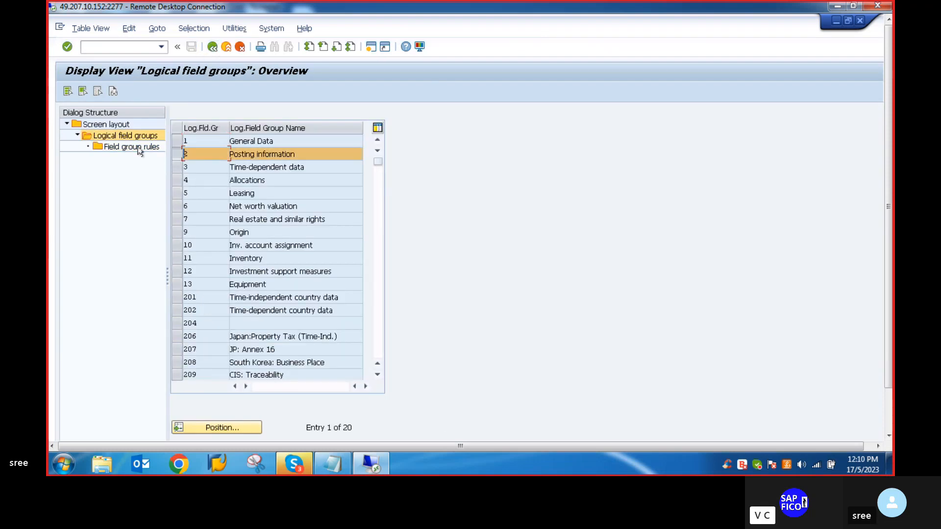
{"action": "left_click", "coordinate": [113, 149]}
{"action": "double_click", "coordinate": [114, 148]}
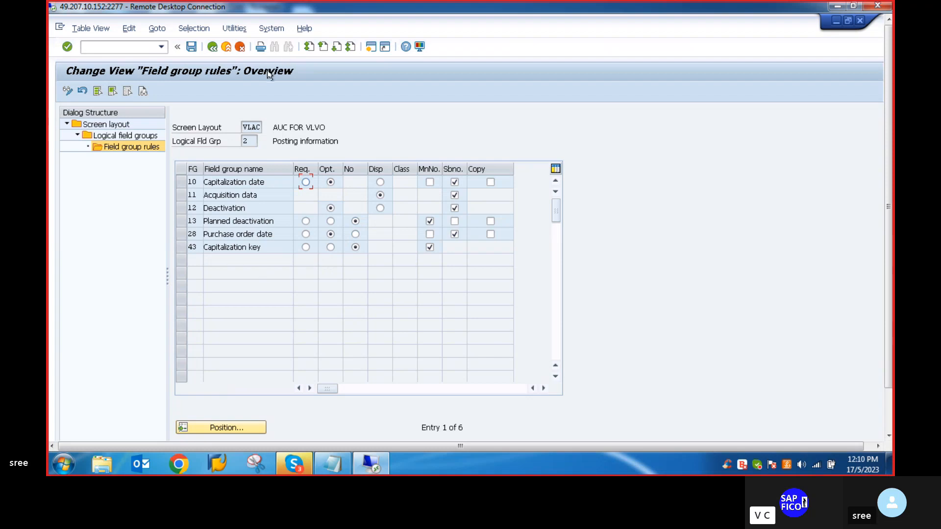
{"action": "left_click", "coordinate": [192, 47]}
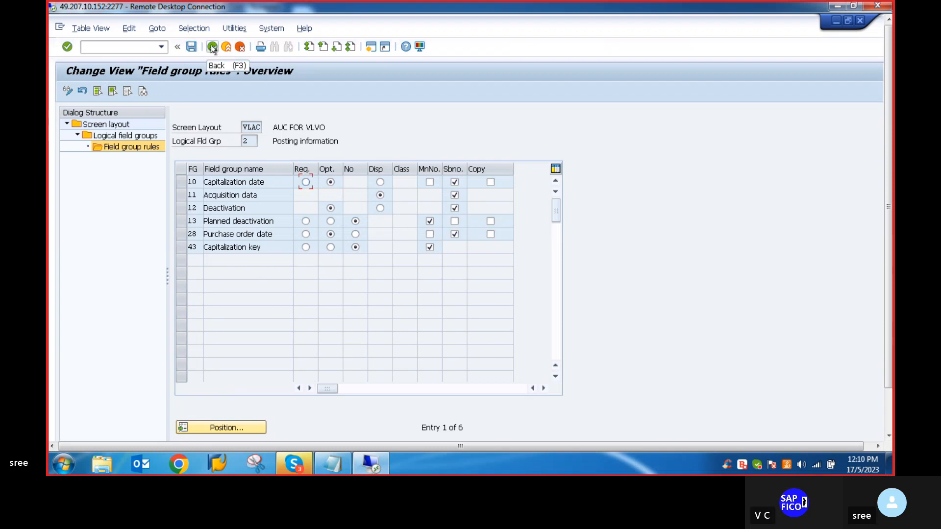
{"action": "left_click", "coordinate": [212, 47]}
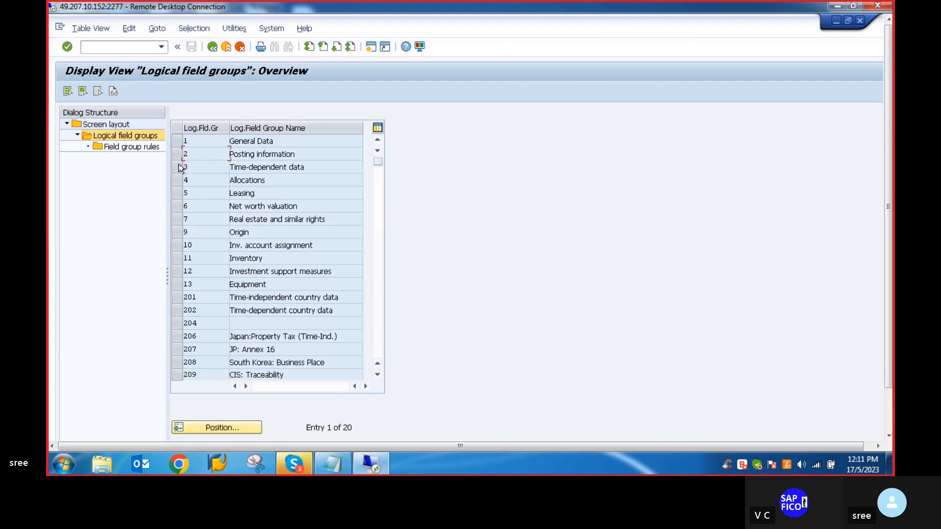
Review the Time-dependent data field group rules of layout VLAC
{"action": "left_click", "coordinate": [185, 167]}
{"action": "double_click", "coordinate": [141, 147]}
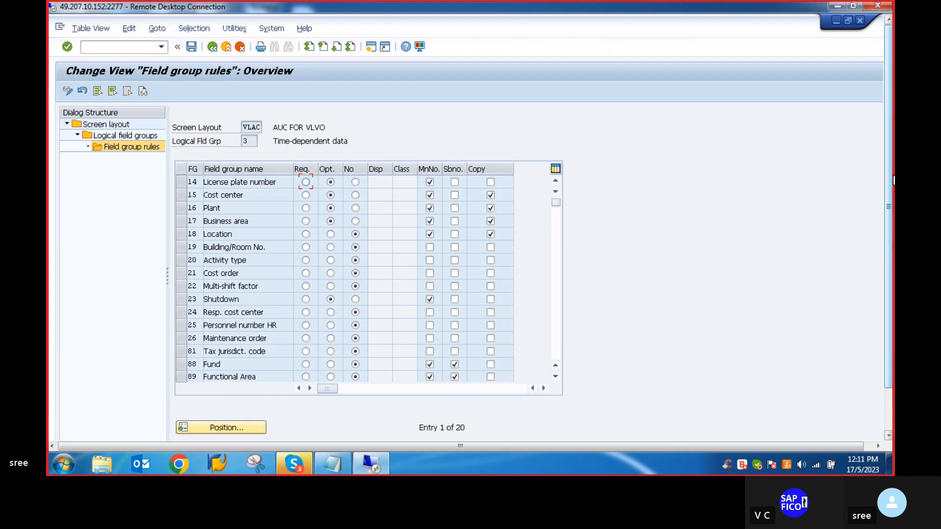
{"action": "left_click_drag", "start_coordinate": [891, 187], "coordinate": [877, 151]}
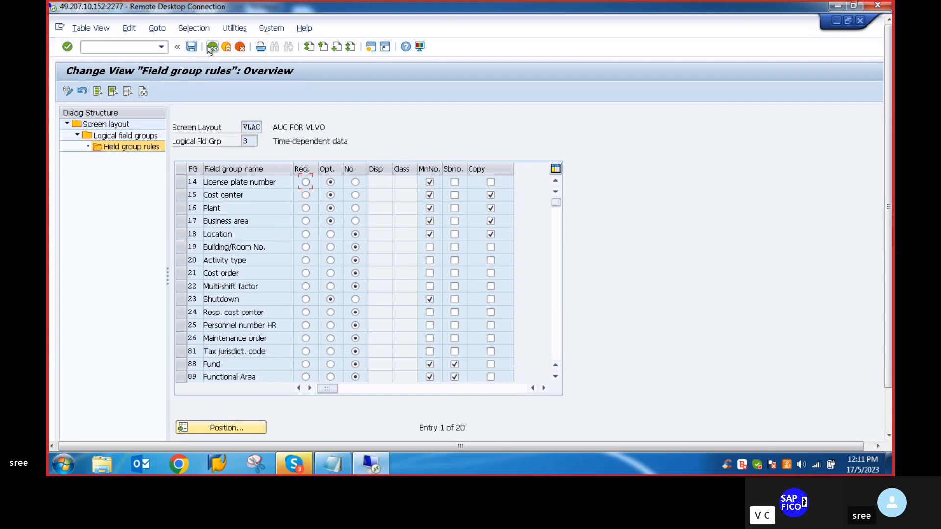
Consult the Notepad configuration notes, leave the asset master data screen layout activity and return to the IMG structure
{"action": "left_click", "coordinate": [337, 466]}
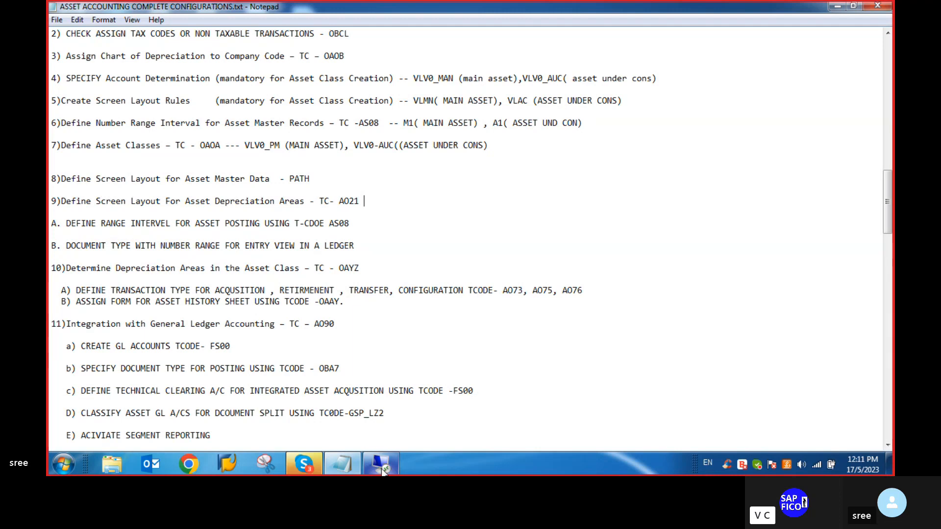
{"action": "mouse_move", "coordinate": [382, 468]}
{"action": "left_click", "coordinate": [387, 469]}
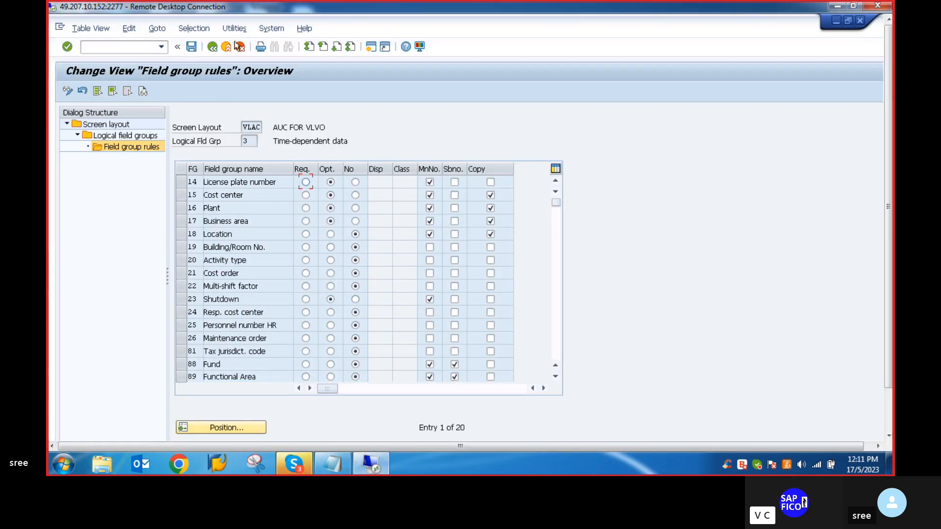
{"action": "left_click", "coordinate": [212, 47]}
{"action": "left_click", "coordinate": [213, 47]}
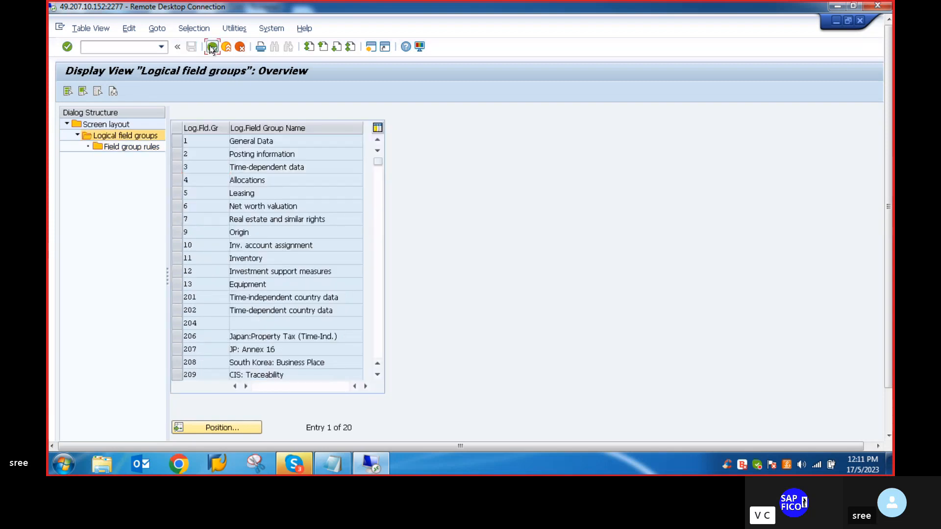
{"action": "left_click", "coordinate": [212, 47]}
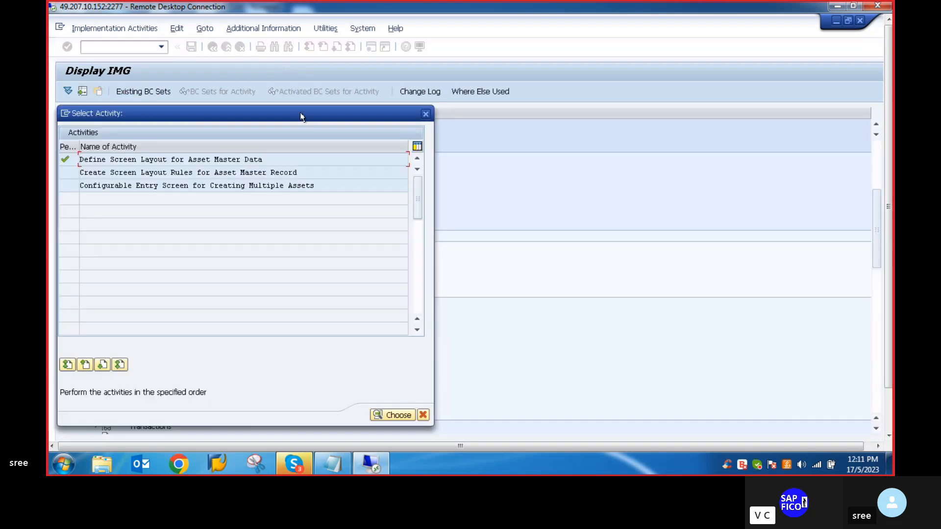
{"action": "left_click", "coordinate": [427, 112]}
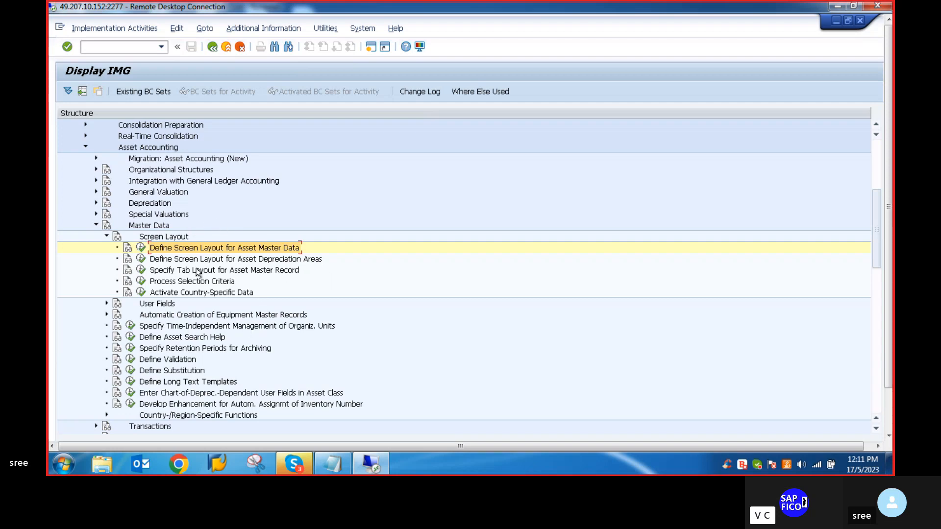
Open the screen layout activity for asset depreciation areas and display the field group rules of layout 1000
{"action": "left_click", "coordinate": [141, 259]}
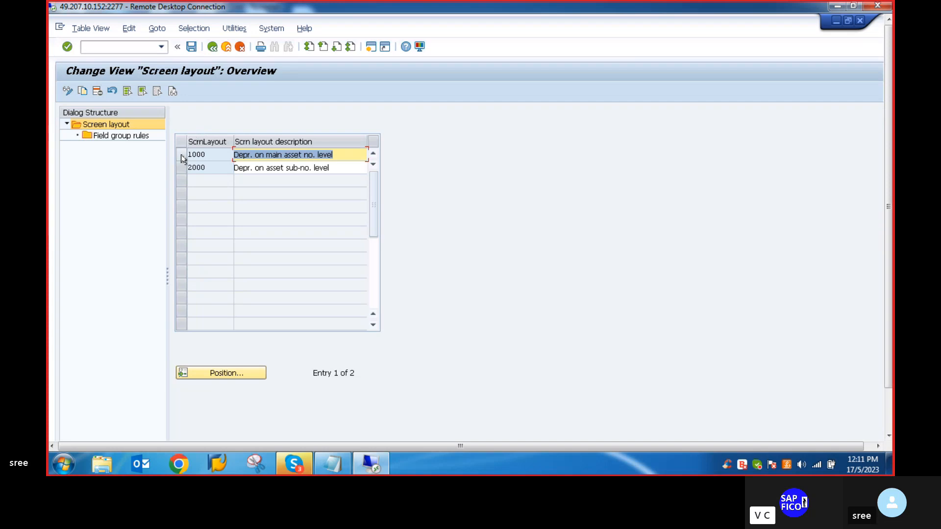
{"action": "left_click", "coordinate": [181, 156]}
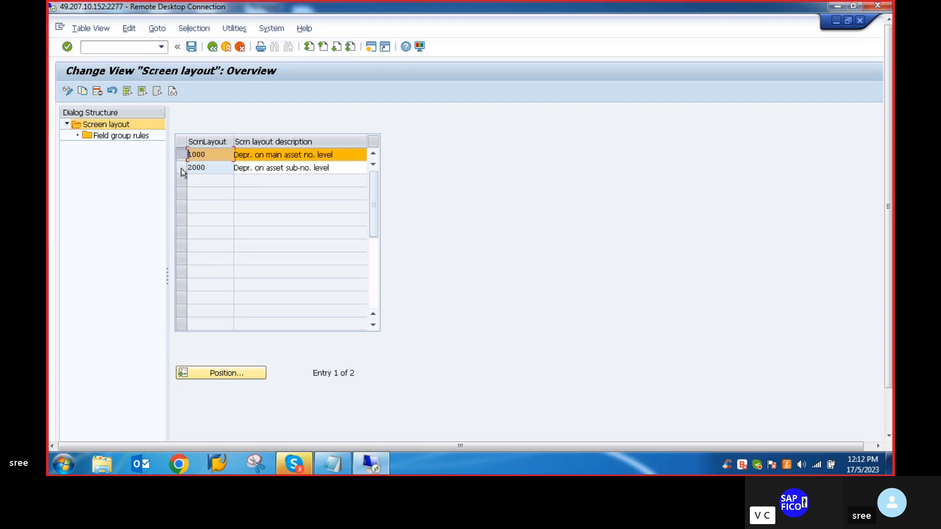
{"action": "left_click", "coordinate": [182, 169]}
{"action": "left_click", "coordinate": [181, 157]}
{"action": "left_click", "coordinate": [100, 137]}
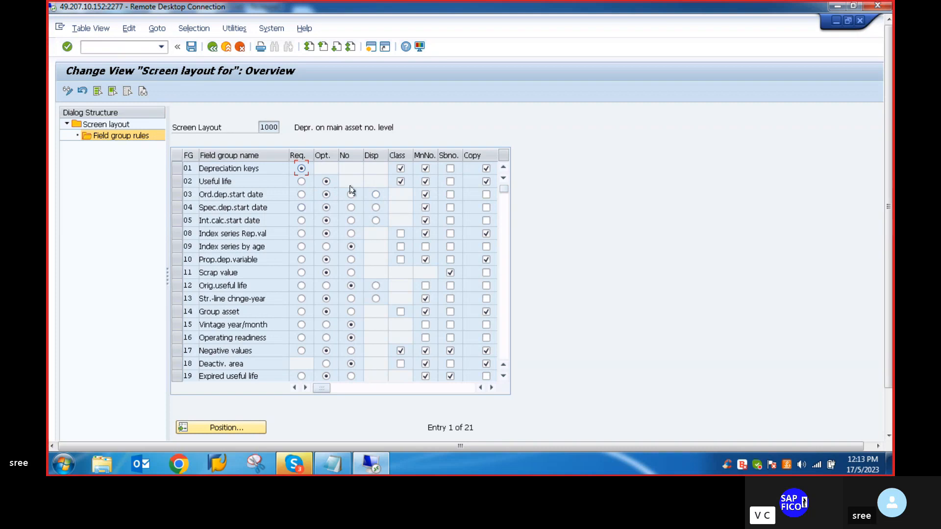
Enable sub-number level maintenance for Depreciation keys in layout 1000, save the change, and return to the screen layouts
{"action": "left_click", "coordinate": [449, 169]}
{"action": "left_click", "coordinate": [191, 46]}
{"action": "left_click", "coordinate": [227, 223]}
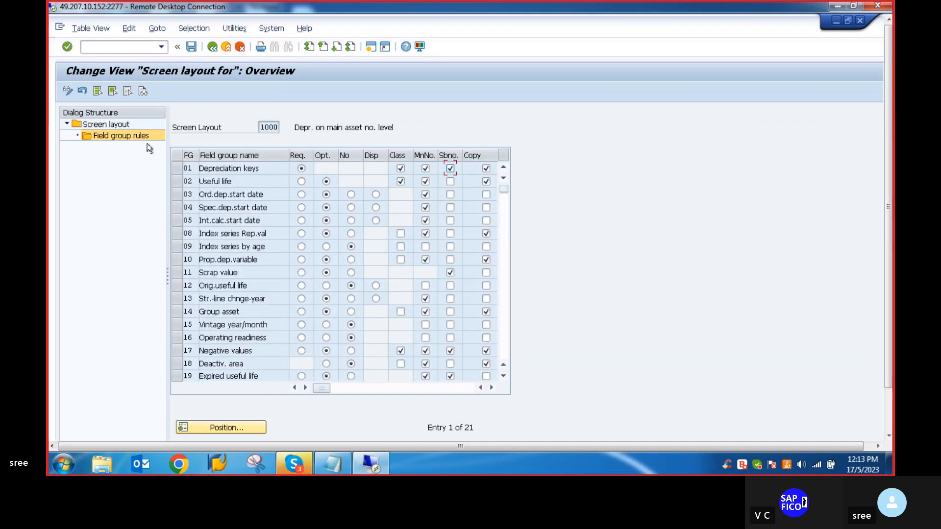
{"action": "left_click", "coordinate": [211, 47]}
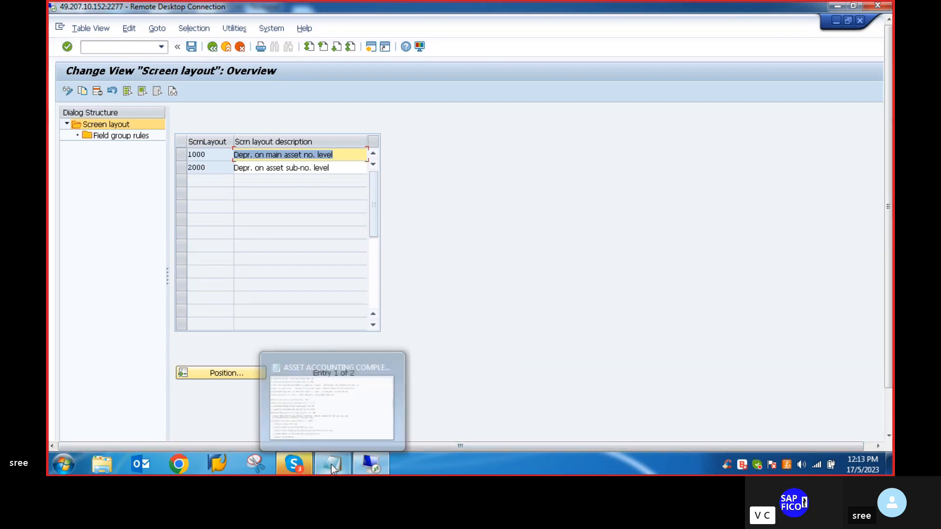
Review the field group rules of depreciation layout 2000, save, and return to the screen layouts
{"action": "left_click", "coordinate": [186, 169]}
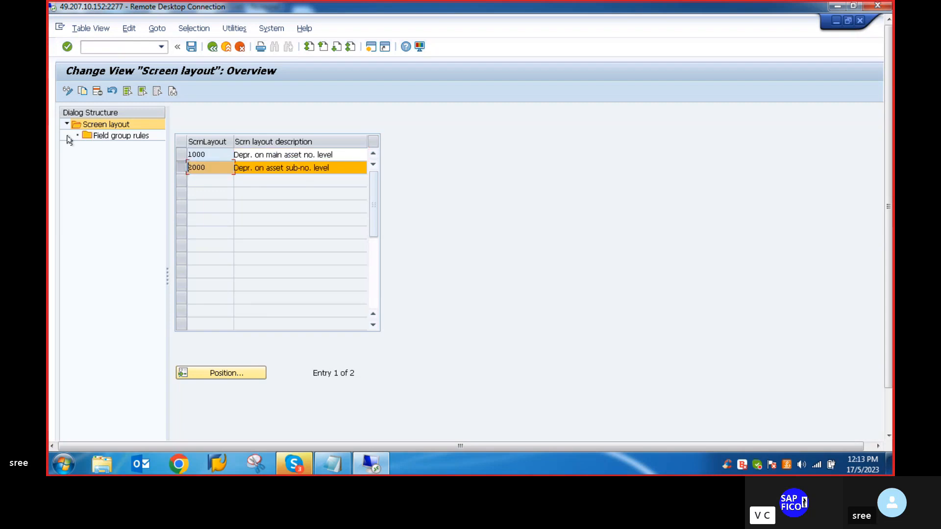
{"action": "double_click", "coordinate": [107, 137]}
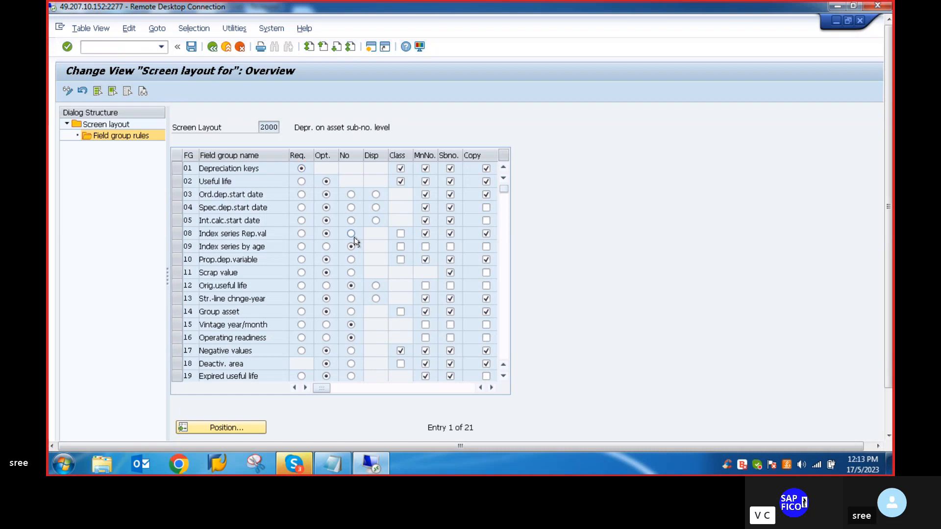
{"action": "scroll", "coordinate": [355, 242], "scroll_direction": "down", "scroll_amount": 1}
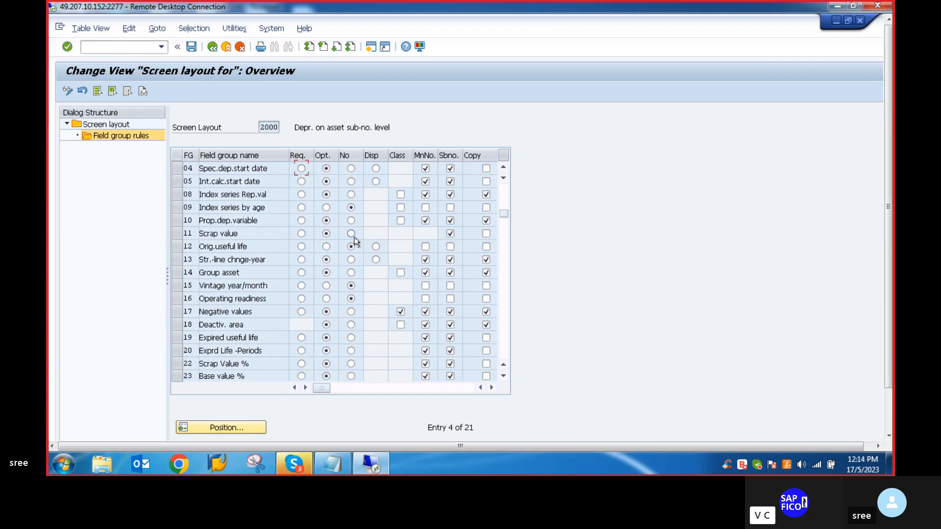
{"action": "scroll", "coordinate": [354, 242], "scroll_direction": "up", "scroll_amount": 1}
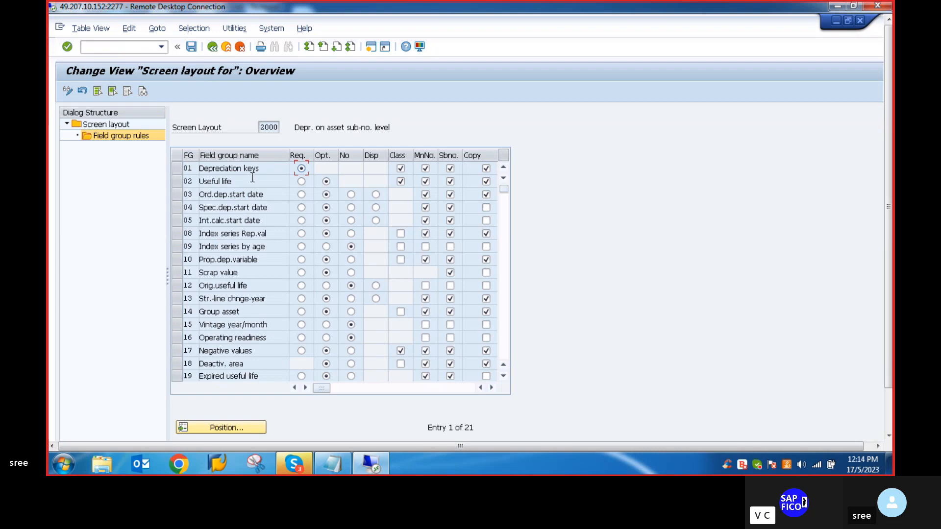
{"action": "left_click", "coordinate": [190, 48]}
{"action": "mouse_move", "coordinate": [887, 165]}
{"action": "left_mouse_down"}
{"action": "mouse_move", "coordinate": [893, 208]}
{"action": "mouse_move", "coordinate": [891, 166]}
{"action": "left_mouse_up"}
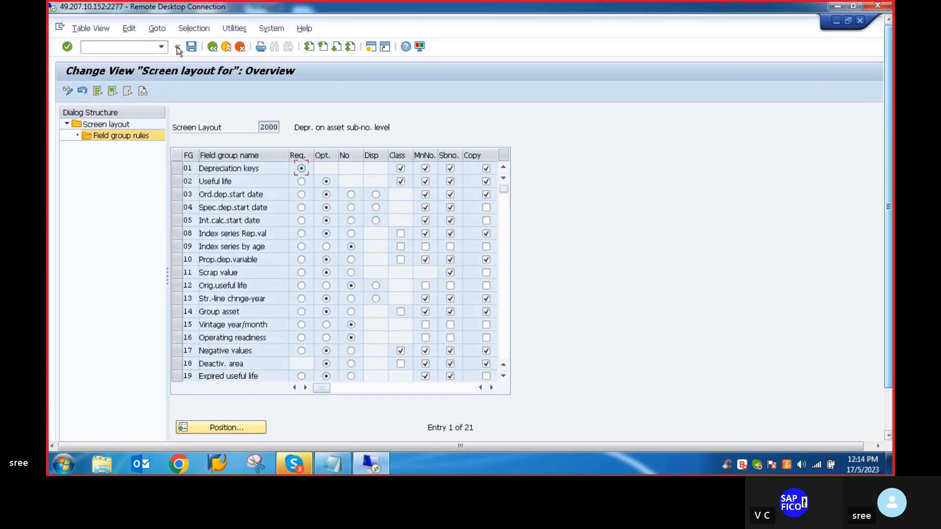
{"action": "left_click", "coordinate": [218, 47]}
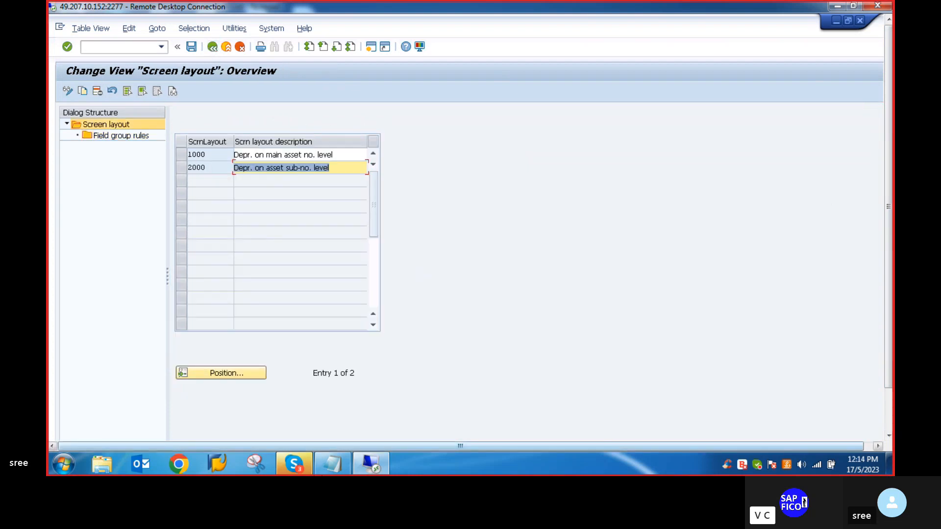
Consult the Notepad configuration notes, switch back to SAP and run transaction /NOBA7 for the document types
{"action": "left_click", "coordinate": [338, 463]}
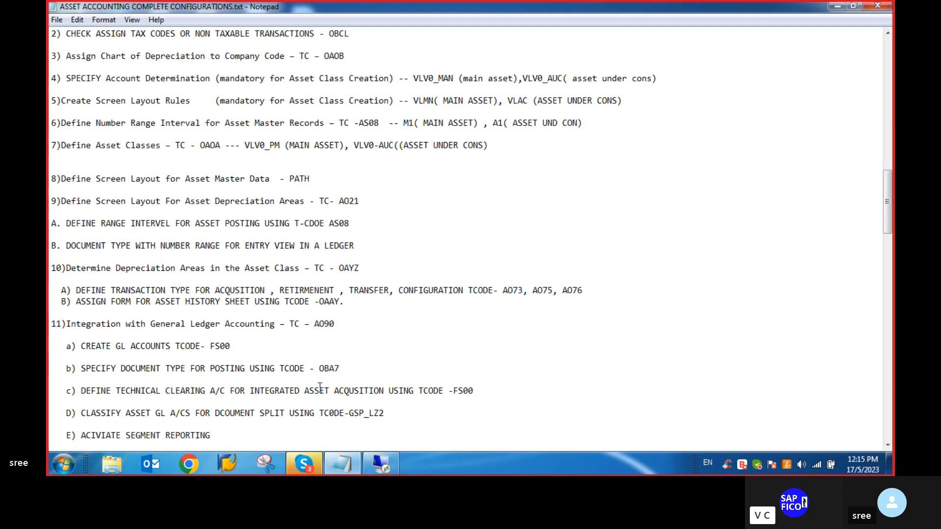
{"action": "left_click", "coordinate": [379, 463]}
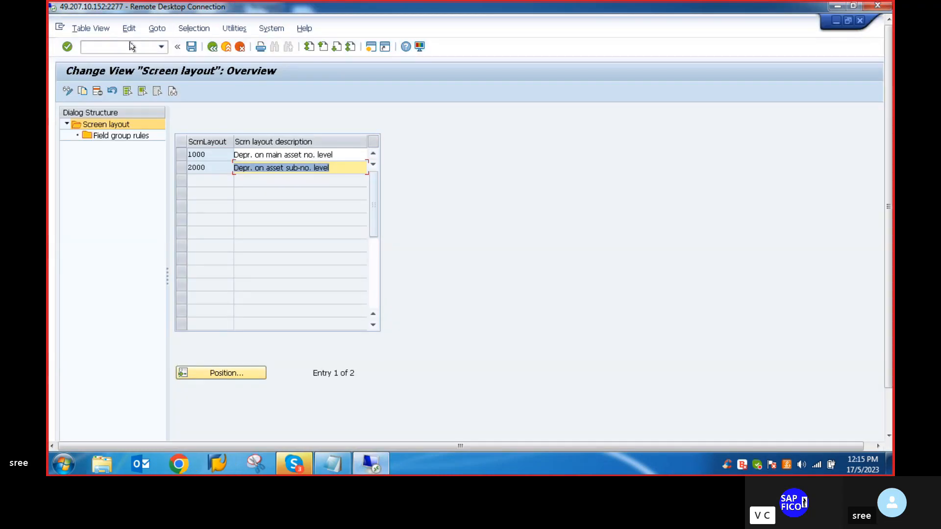
{"action": "left_click", "coordinate": [92, 49]}
{"action": "type", "text": "/N"}
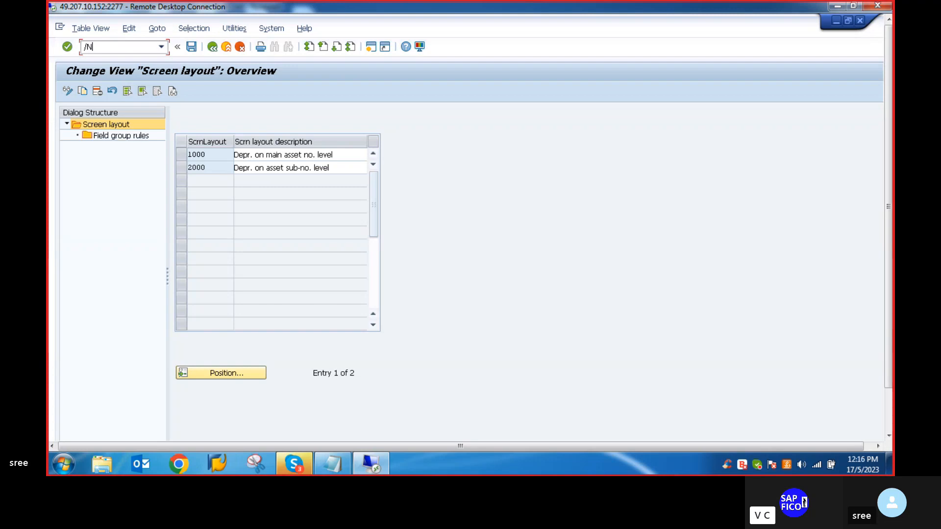
{"action": "type", "text": "OBA7"}
{"action": "key", "text": "Return"}
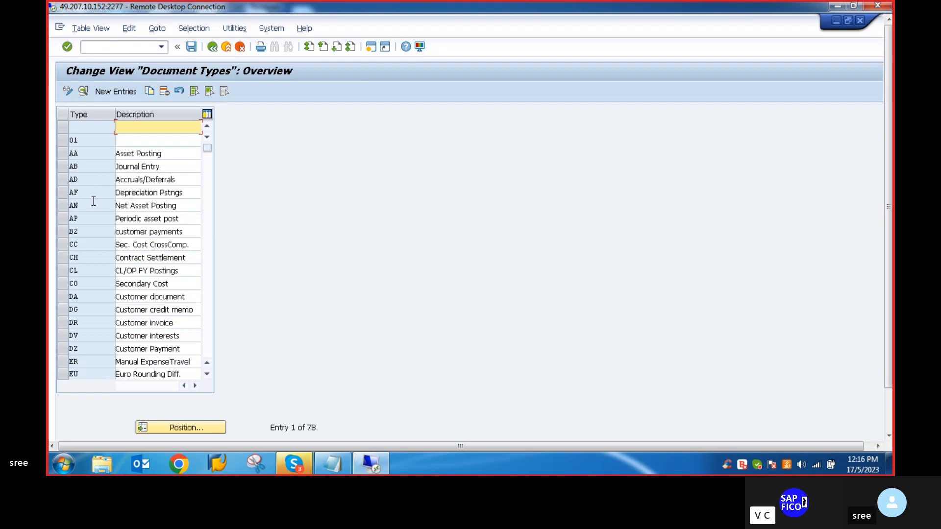
Open document type AA (Asset Posting) and bring up its number range intervals for company code VLVO in change mode
{"action": "double_click", "coordinate": [126, 154]}
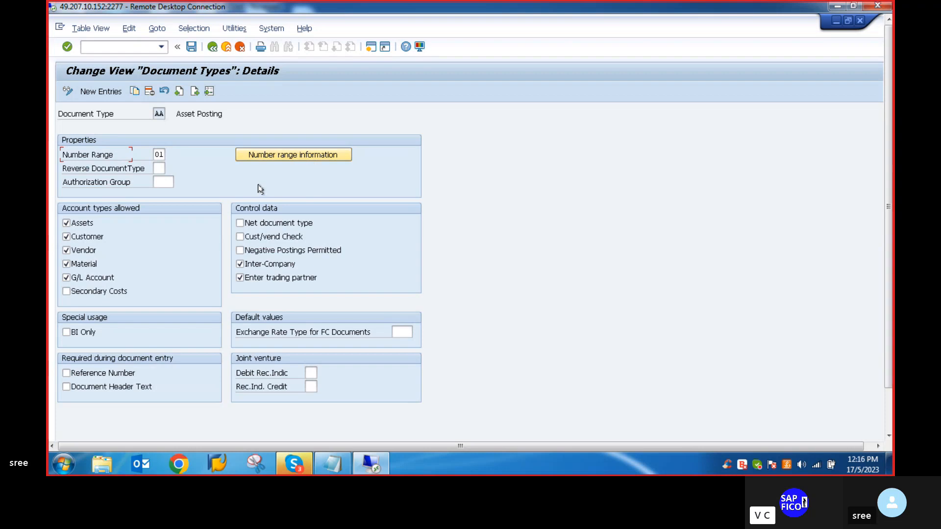
{"action": "left_click", "coordinate": [286, 154]}
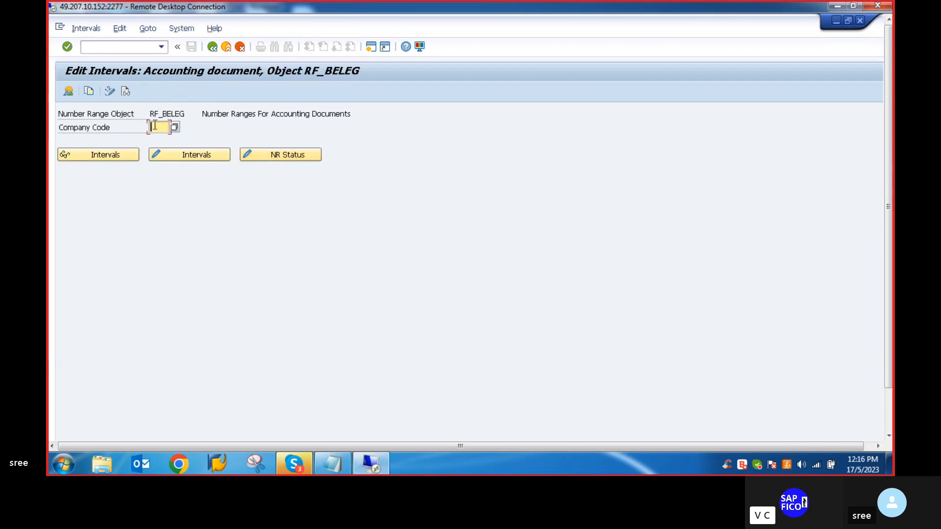
{"action": "type", "text": "VLV0"}
{"action": "left_click", "coordinate": [195, 154]}
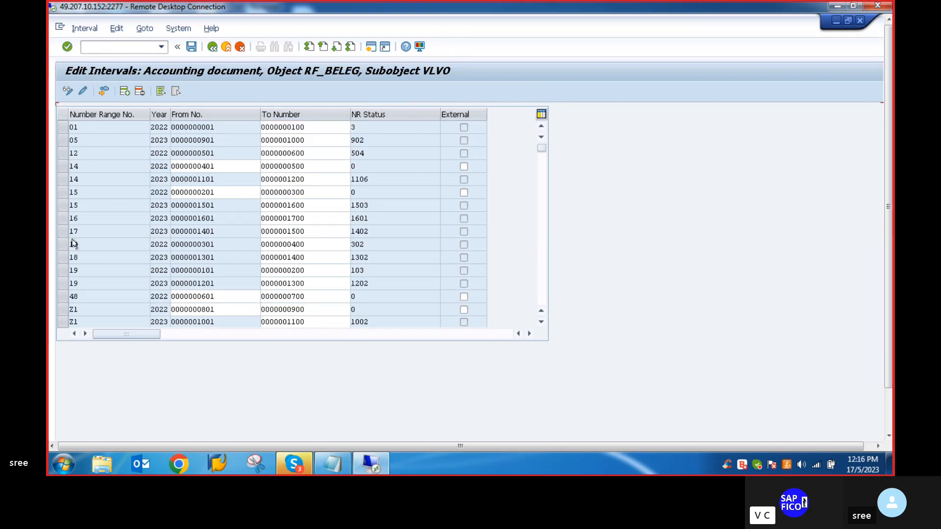
{"action": "scroll", "coordinate": [74, 245], "scroll_direction": "down", "scroll_amount": 3}
{"action": "scroll", "coordinate": [76, 225], "scroll_direction": "up", "scroll_amount": 3}
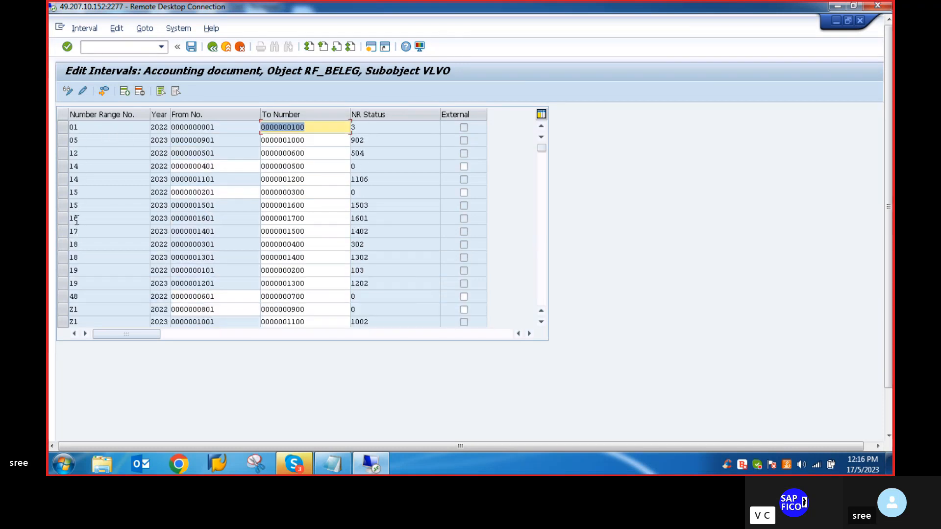
Insert a number range interval with number 01 and year 2023, checking the existing intervals for free numbers
{"action": "left_click", "coordinate": [124, 91]}
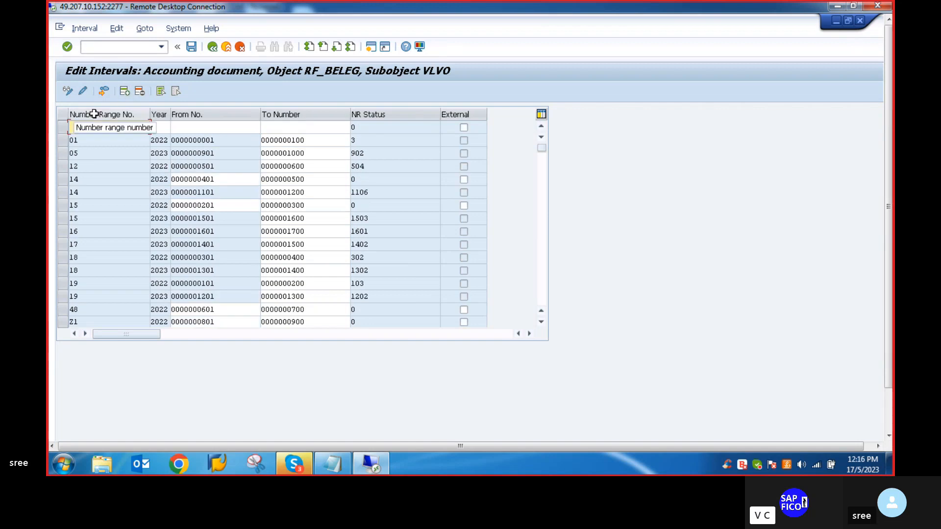
{"action": "type", "text": "01"}
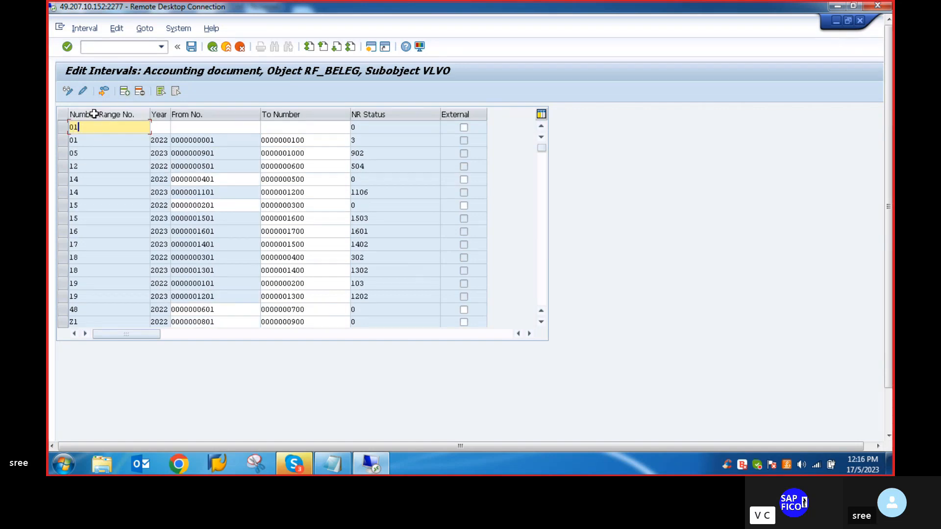
{"action": "left_click", "coordinate": [158, 128]}
{"action": "type", "text": "3"}
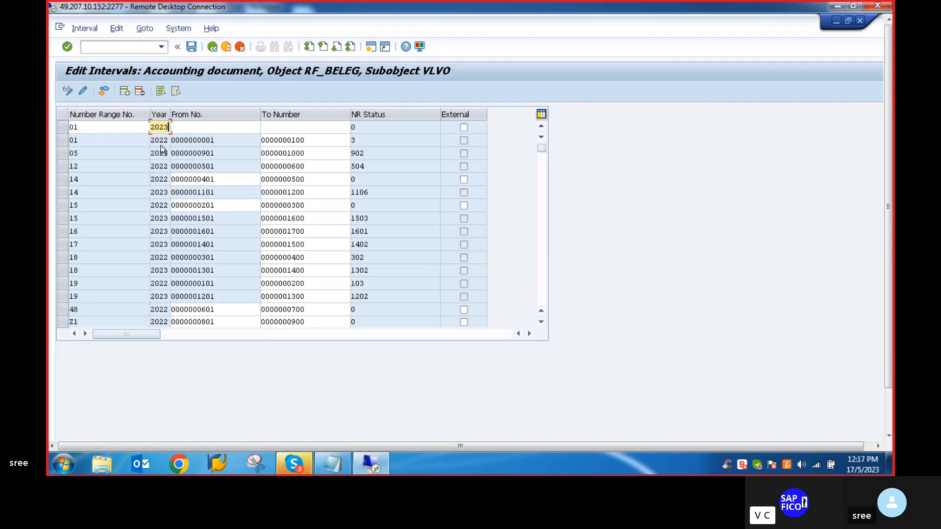
{"action": "left_click", "coordinate": [177, 128]}
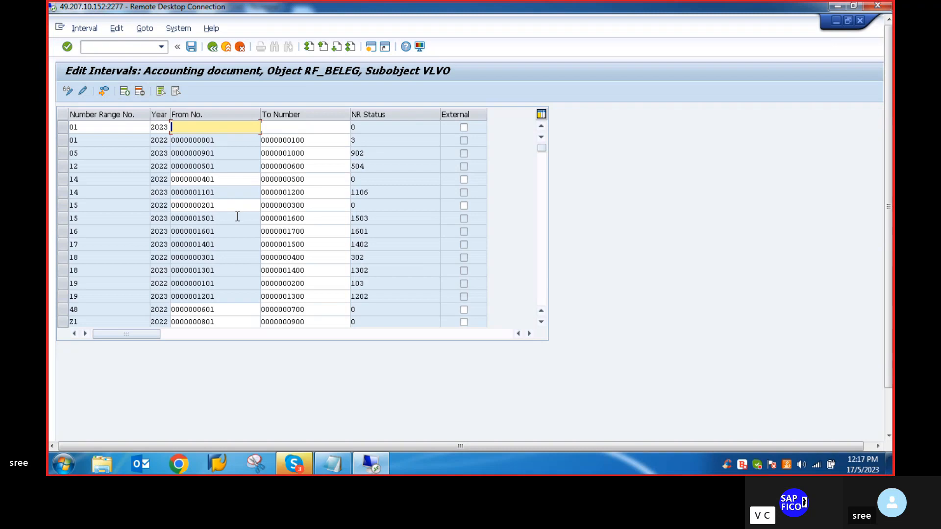
{"action": "scroll", "coordinate": [233, 217], "scroll_direction": "down", "scroll_amount": 1}
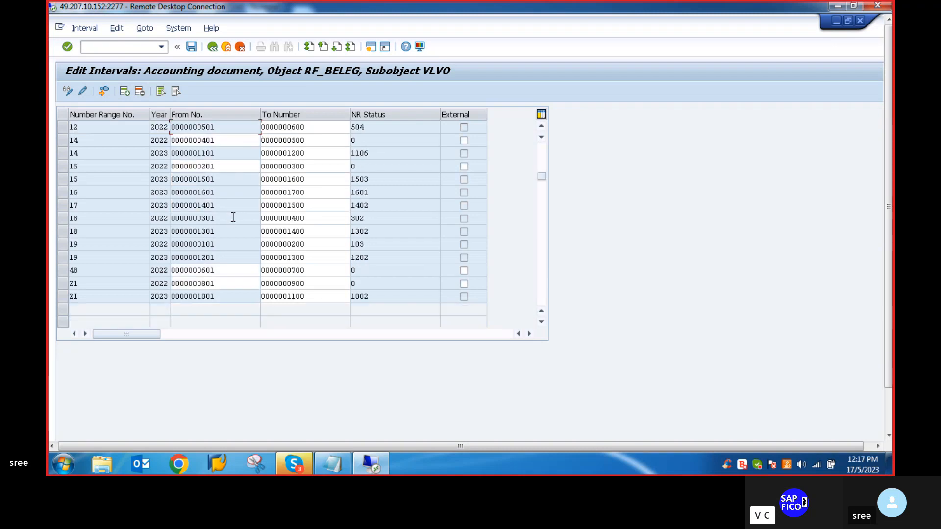
{"action": "scroll", "coordinate": [233, 217], "scroll_direction": "up", "scroll_amount": 1}
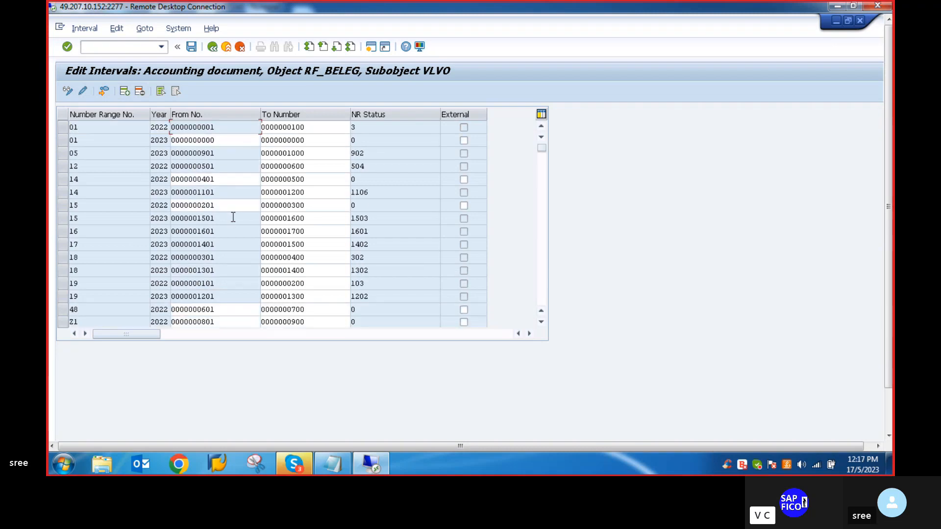
Set the 2023 interval of number range 01 to run from 5000 to 6000
{"action": "left_click", "coordinate": [234, 140]}
{"action": "key", "text": "BackSpace"}
{"action": "key", "text": "BackSpace"}
{"action": "key", "text": "BackSpace"}
{"action": "key", "text": "BackSpace"}
{"action": "key", "text": "BackSpace"}
{"action": "key", "text": "BackSpace"}
{"action": "key", "text": "BackSpace"}
{"action": "key", "text": "BackSpace"}
{"action": "key", "text": "BackSpace"}
{"action": "key", "text": "BackSpace"}
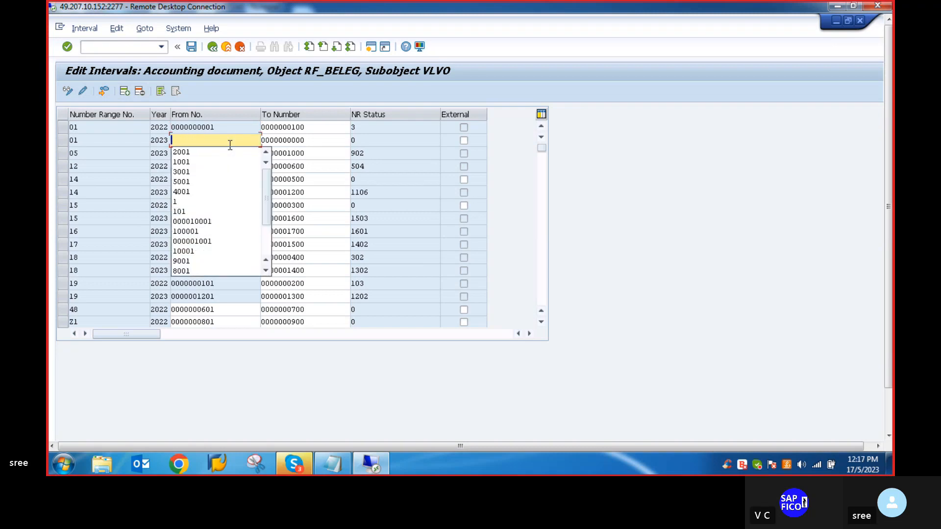
{"action": "type", "text": "5000"}
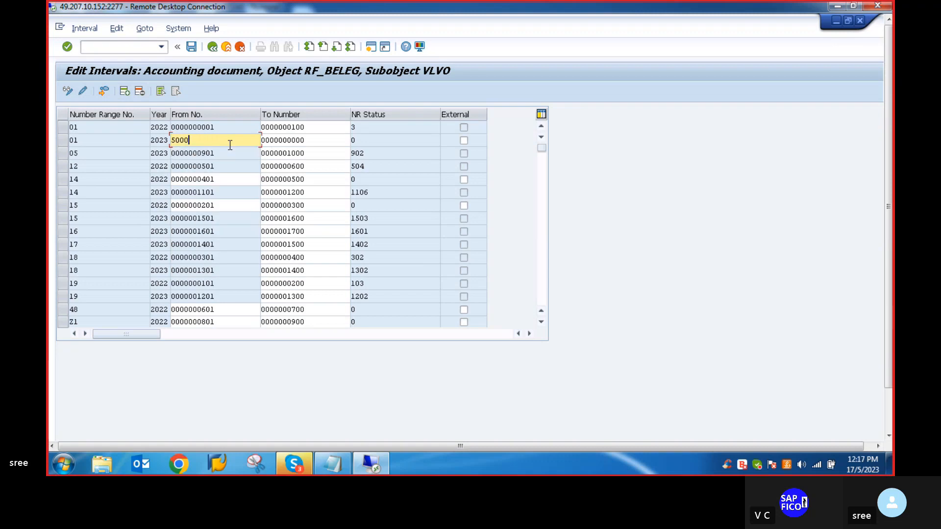
{"action": "left_click", "coordinate": [306, 141]}
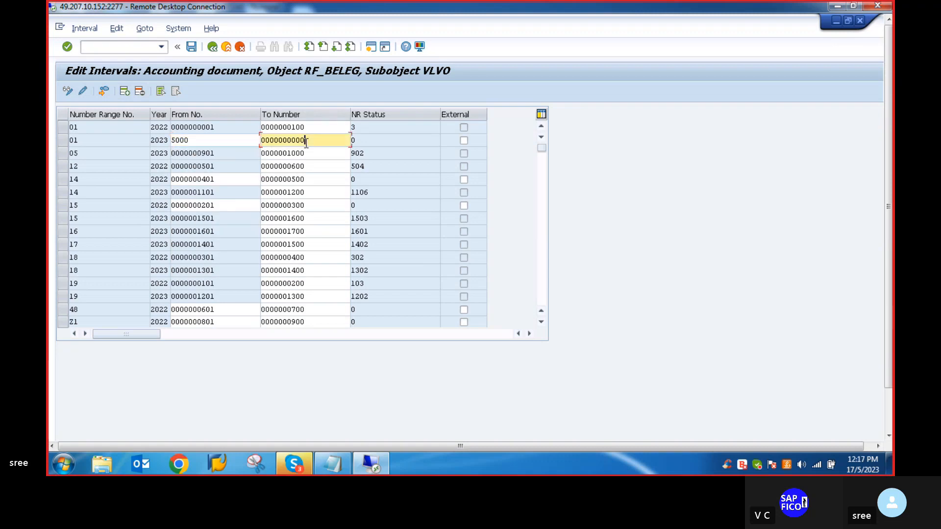
{"action": "key", "text": "BackSpace"}
{"action": "key", "text": "BackSpace"}
{"action": "key", "text": "BackSpace"}
{"action": "key", "text": "BackSpace"}
{"action": "key", "text": "BackSpace"}
{"action": "key", "text": "BackSpace"}
{"action": "key", "text": "BackSpace"}
{"action": "key", "text": "BackSpace"}
{"action": "key", "text": "BackSpace"}
{"action": "key", "text": "BackSpace"}
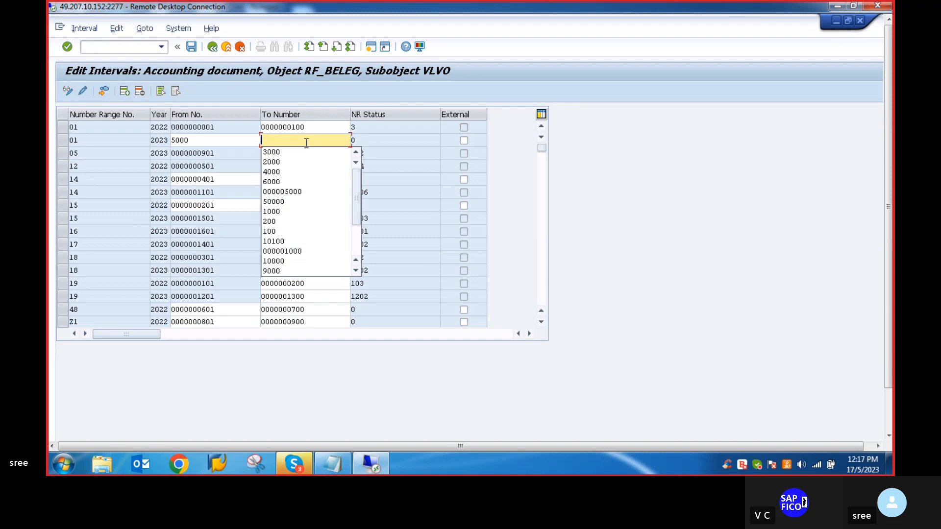
{"action": "type", "text": "6000"}
{"action": "key", "text": "Return"}
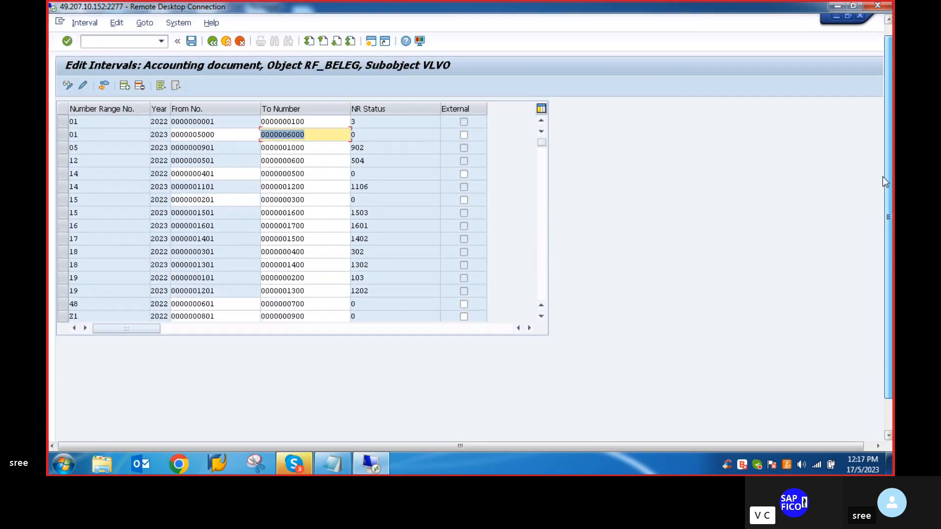
Save the number range intervals, acknowledge the transport notice, and switch to the Notepad configuration notes
{"action": "left_click", "coordinate": [191, 47]}
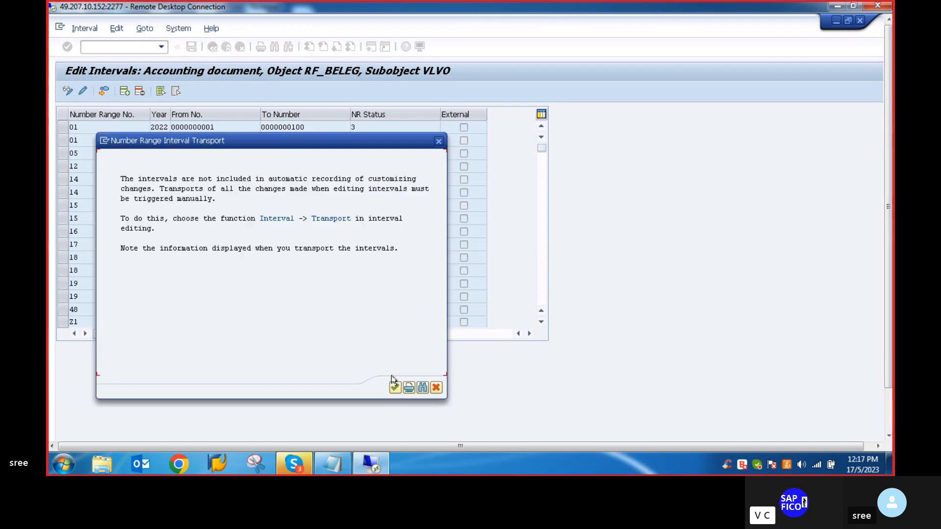
{"action": "left_click", "coordinate": [394, 387]}
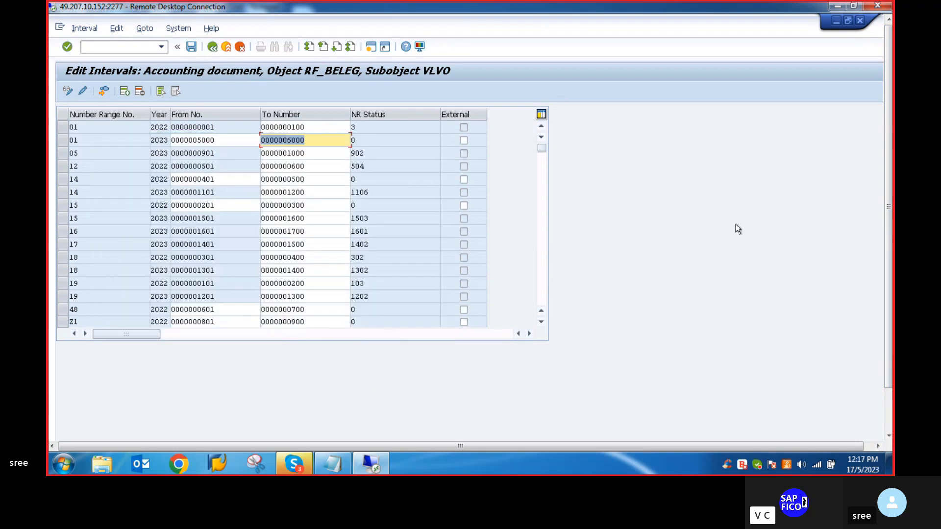
{"action": "left_click_drag", "start_coordinate": [888, 218], "coordinate": [887, 246]}
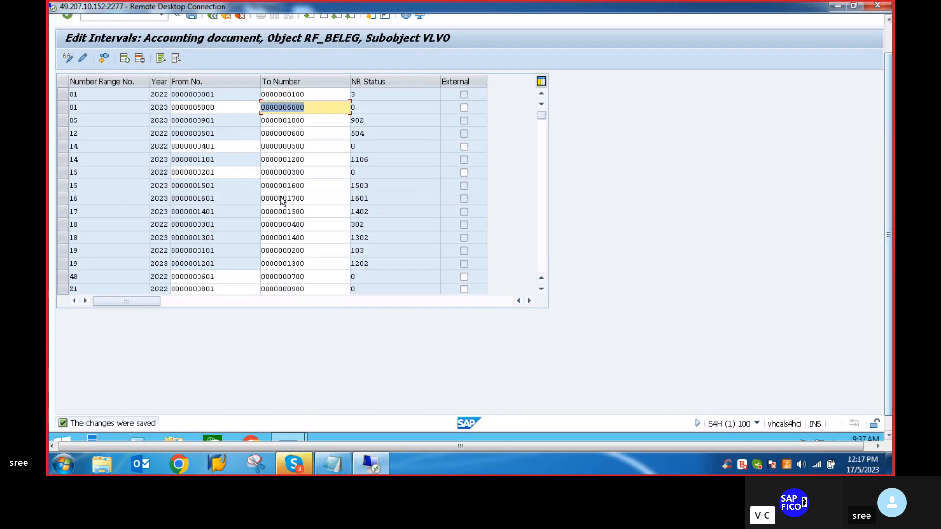
{"action": "left_click_drag", "start_coordinate": [889, 210], "coordinate": [886, 177]}
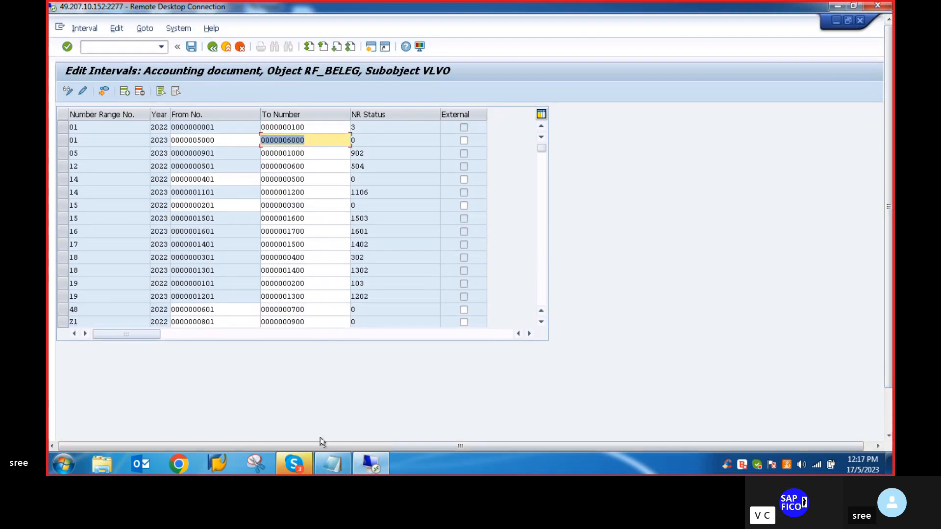
{"action": "left_click", "coordinate": [343, 469]}
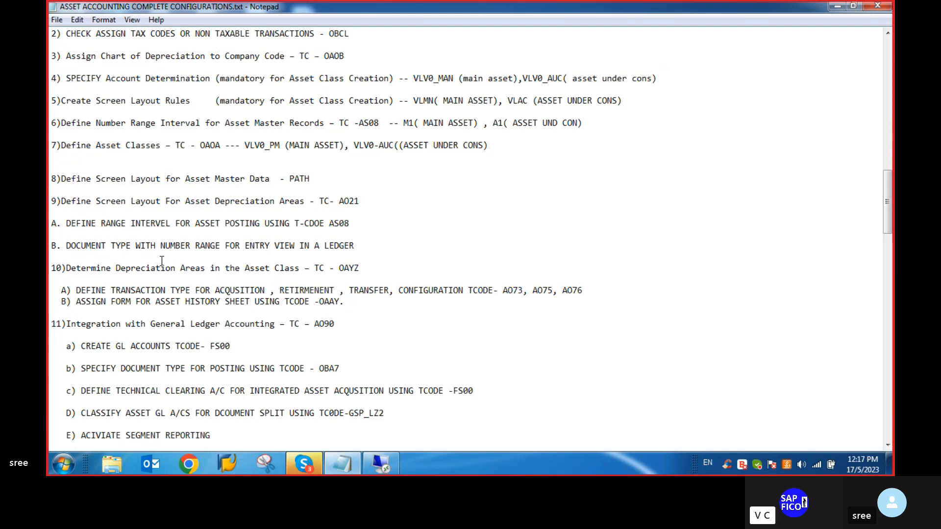
Check the next configuration notes, switch back to SAP, and open the document types overview with transaction OBA7
{"action": "scroll", "coordinate": [176, 274], "scroll_direction": "down", "scroll_amount": 1}
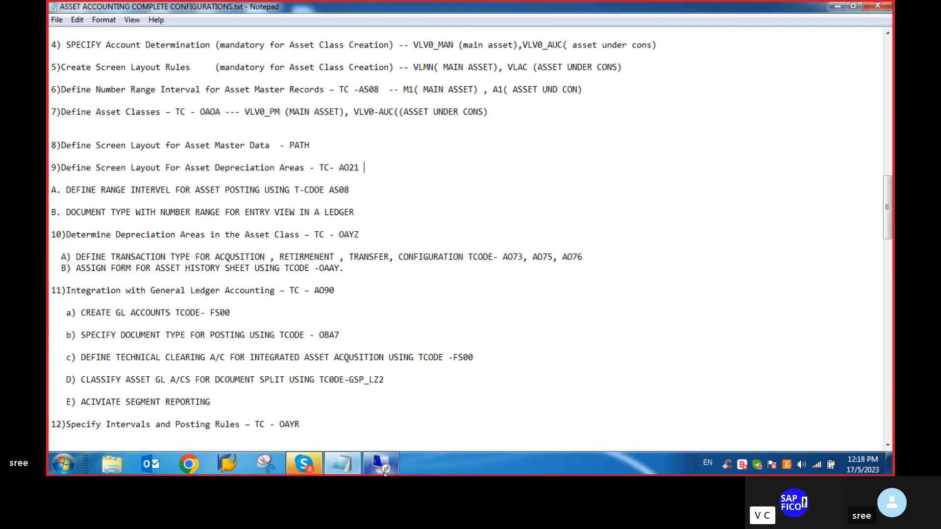
{"action": "left_click", "coordinate": [386, 471]}
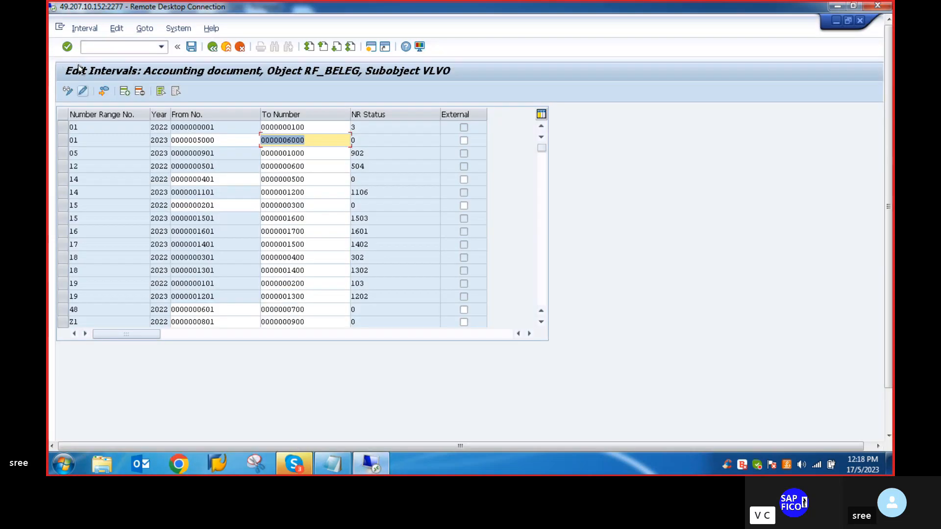
{"action": "type", "text": "/n"}
{"action": "key", "text": "Return"}
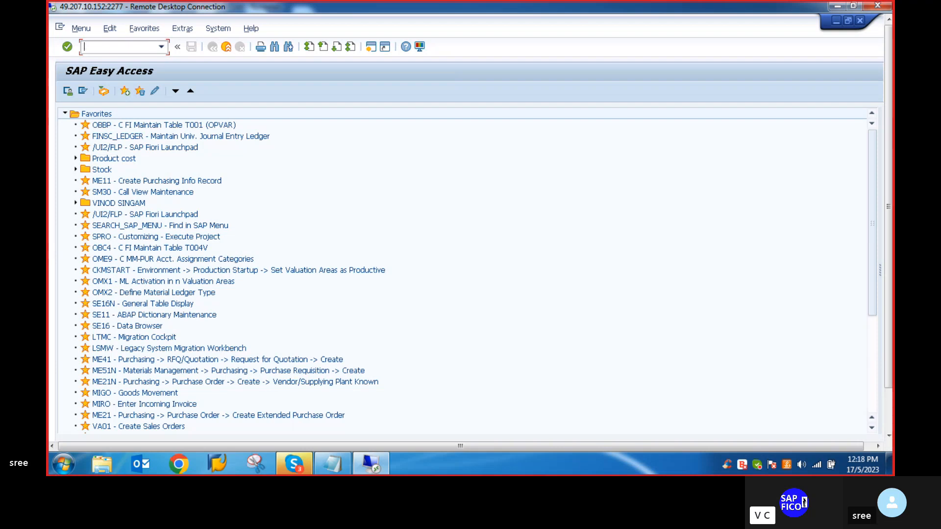
{"action": "type", "text": "OBA7"}
{"action": "key", "text": "Return"}
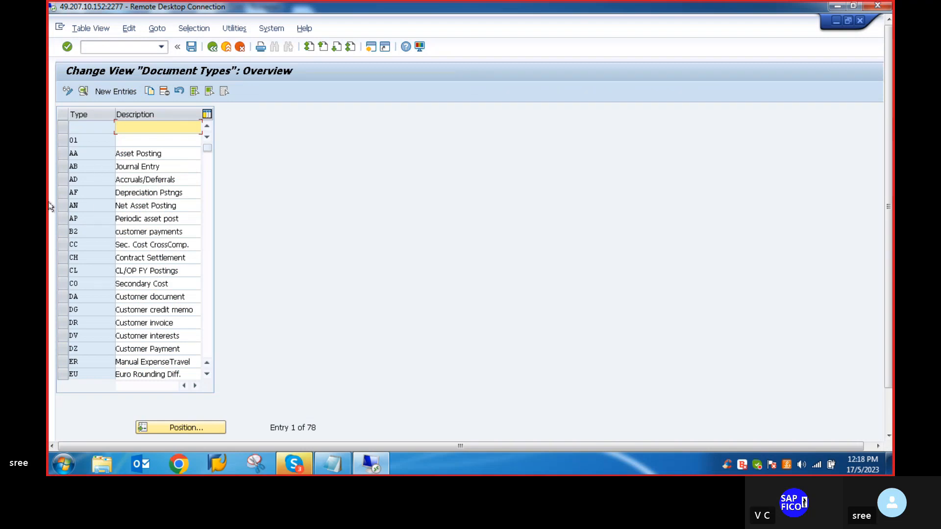
Open document type AF (Depreciation Postings) and bring up its number range intervals for company code VLVO in change mode
{"action": "double_click", "coordinate": [137, 196]}
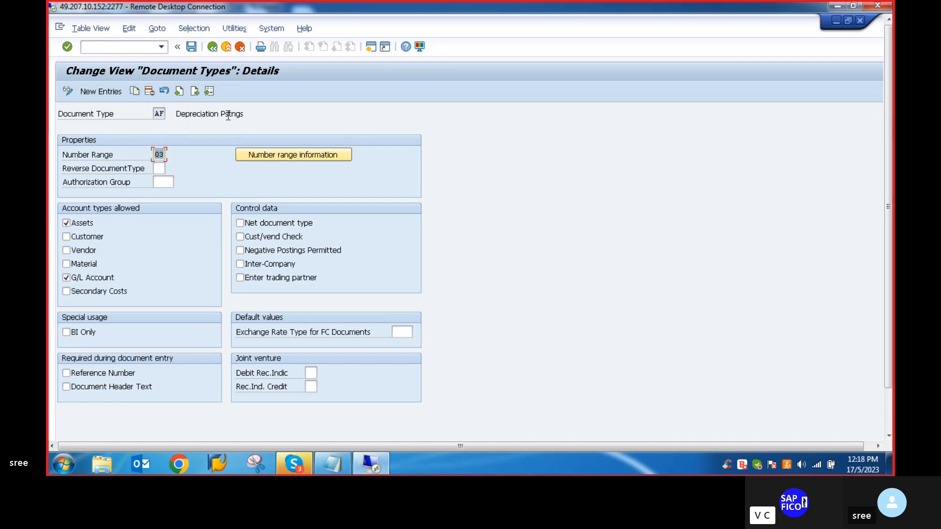
{"action": "left_click", "coordinate": [283, 154]}
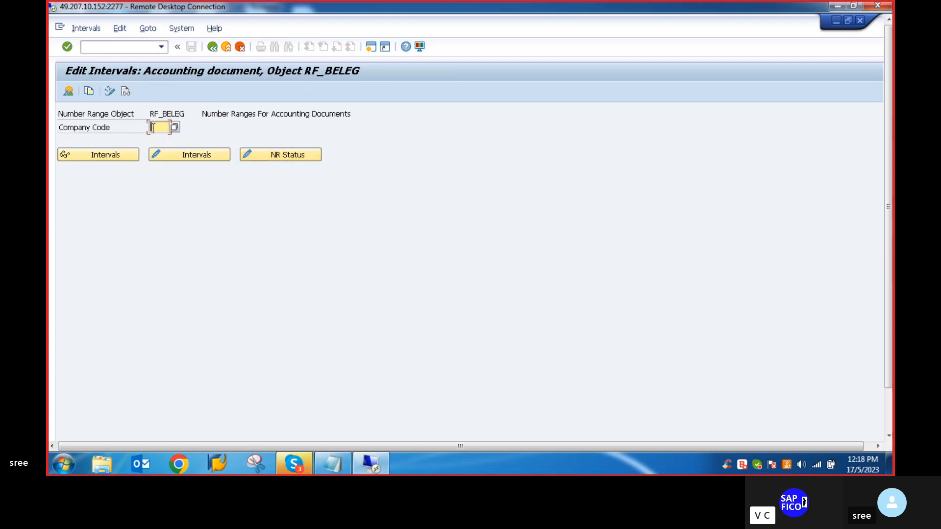
{"action": "type", "text": "VLVO"}
{"action": "left_click", "coordinate": [172, 153]}
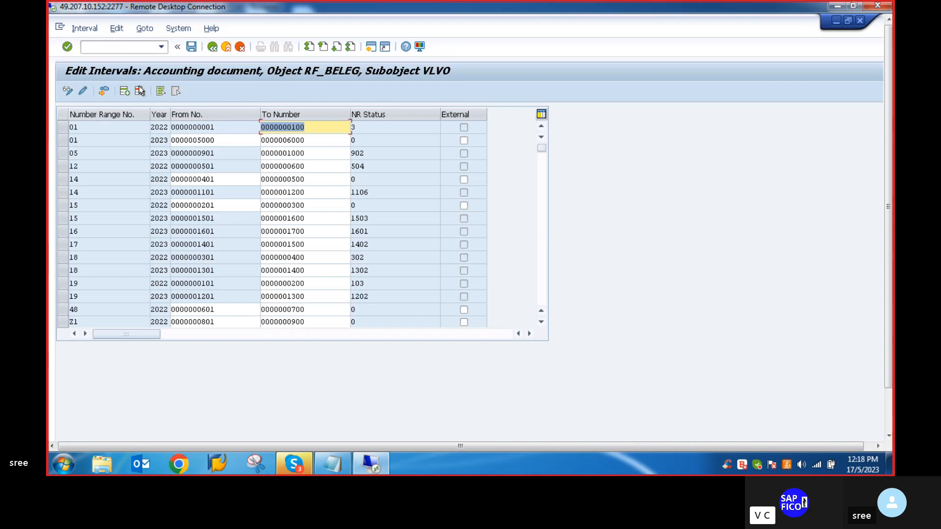
Insert a number range interval with number 03 and year 2023, running from 6001 to 7000
{"action": "left_click", "coordinate": [124, 93]}
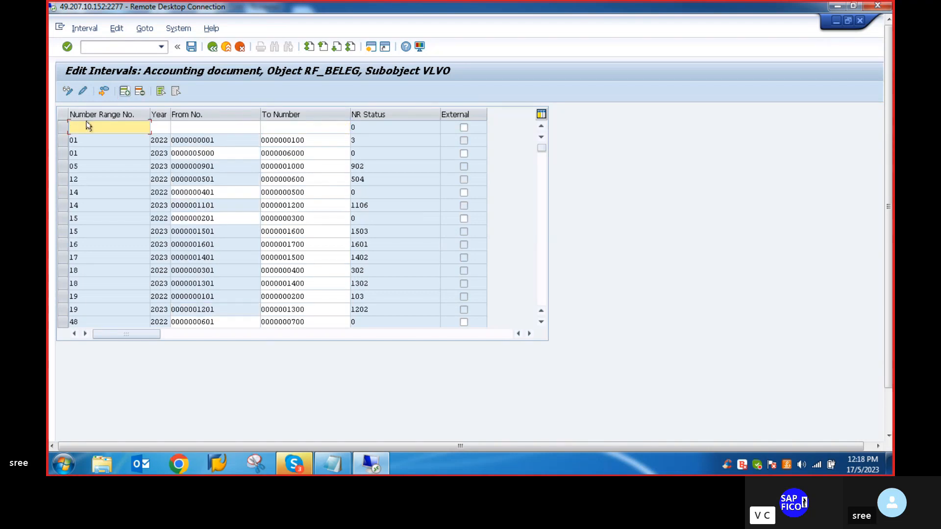
{"action": "type", "text": "03"}
{"action": "left_click", "coordinate": [167, 128]}
{"action": "type", "text": "2023"}
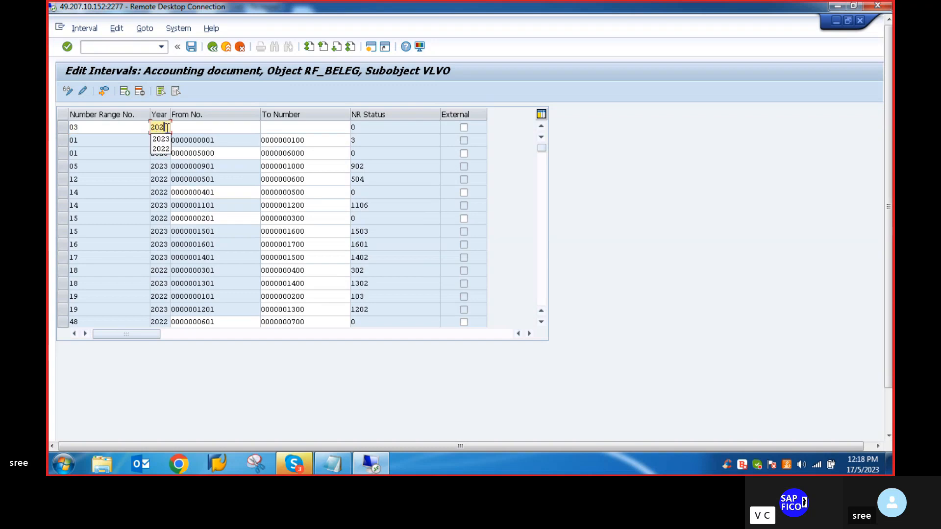
{"action": "left_click", "coordinate": [191, 127]}
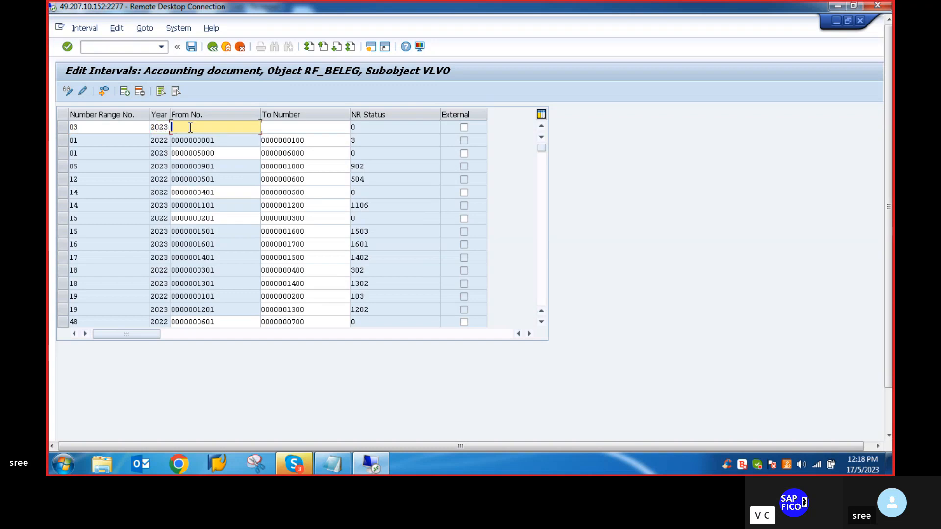
{"action": "type", "text": "6000"}
{"action": "key", "text": "BackSpace"}
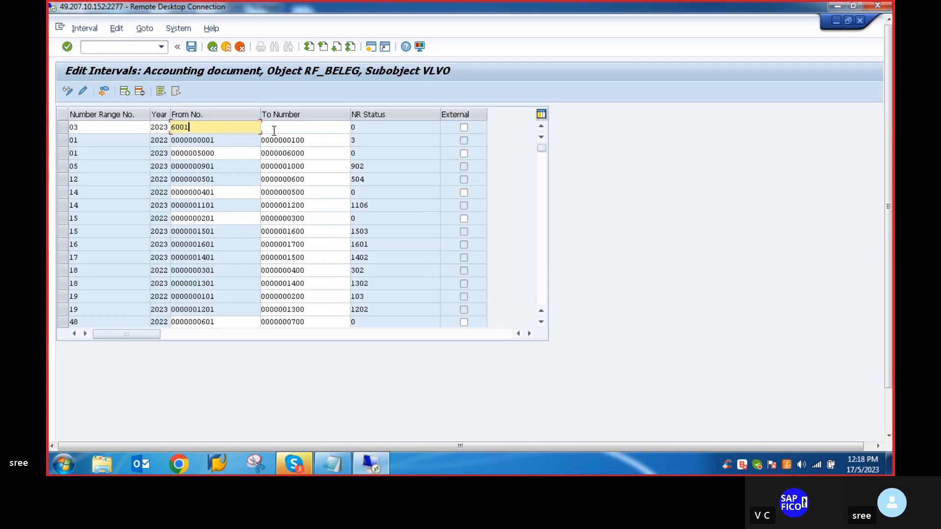
{"action": "left_click", "coordinate": [274, 128]}
{"action": "type", "text": "7000"}
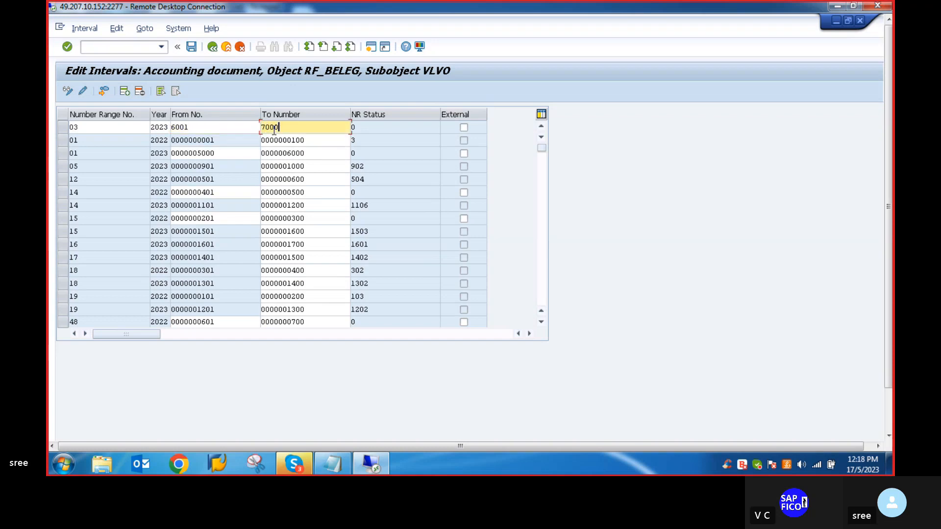
{"action": "key", "text": "Return"}
Save the number range intervals, acknowledge the transport notice, and return to the document types overview
{"action": "left_click", "coordinate": [191, 48]}
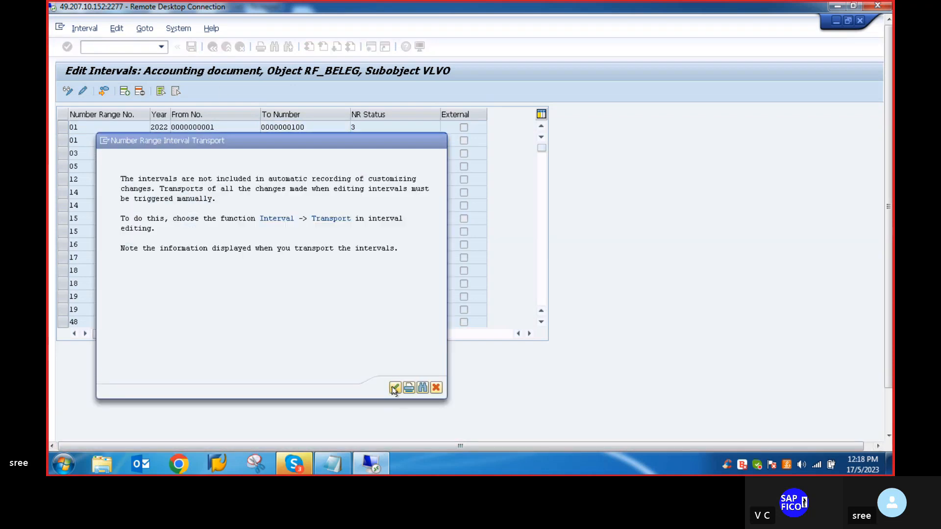
{"action": "left_click", "coordinate": [394, 388]}
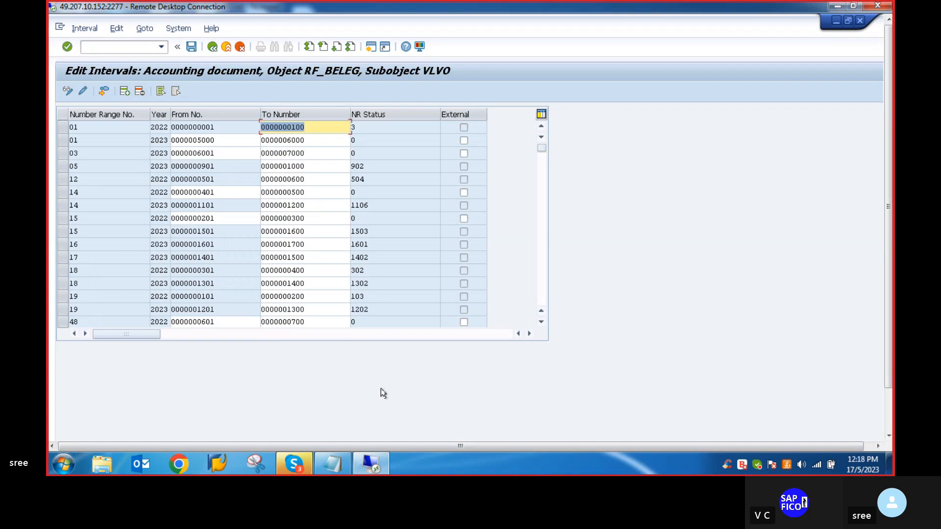
{"action": "left_click", "coordinate": [212, 47]}
{"action": "left_click", "coordinate": [212, 47]}
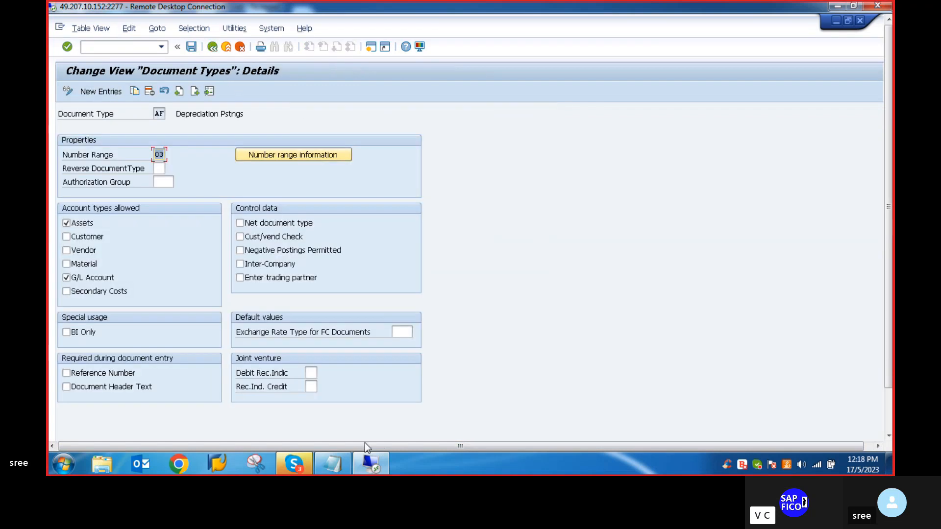
{"action": "mouse_move", "coordinate": [338, 465]}
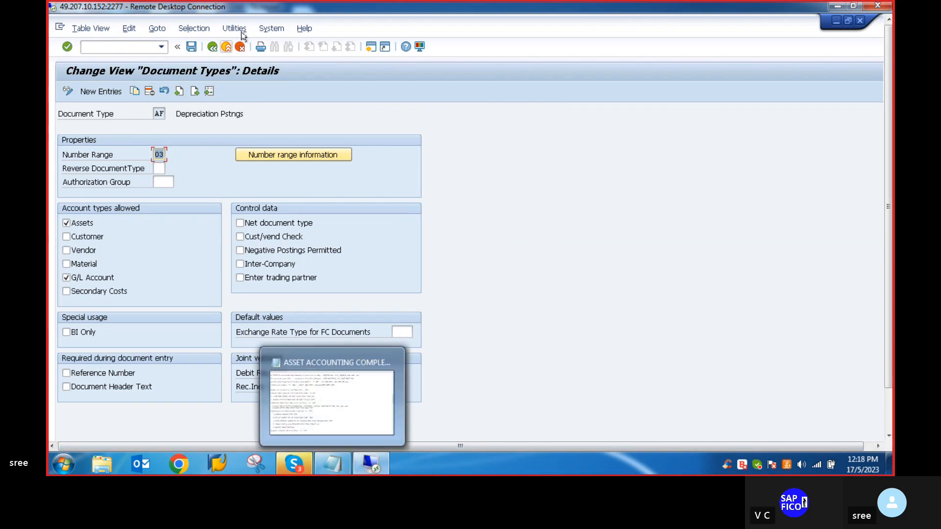
{"action": "left_click", "coordinate": [212, 47]}
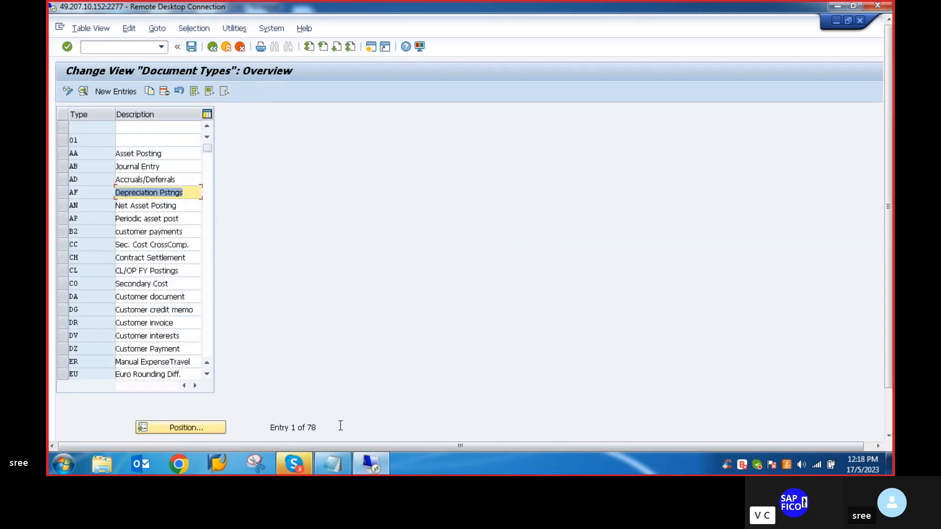
Check the Notepad notes for the depreciation area step and open transaction OAYZ in SAP for chart of depreciation VLVO
{"action": "left_click", "coordinate": [331, 464]}
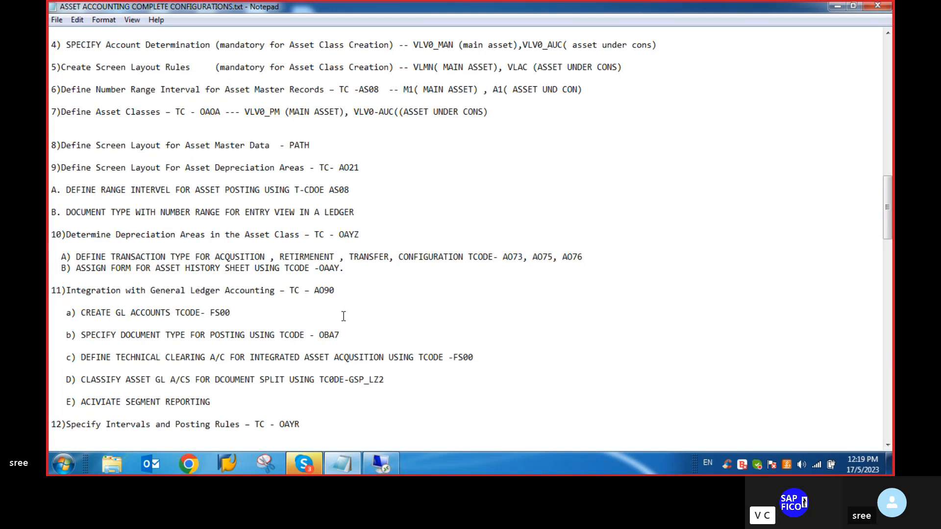
{"action": "left_click", "coordinate": [381, 464]}
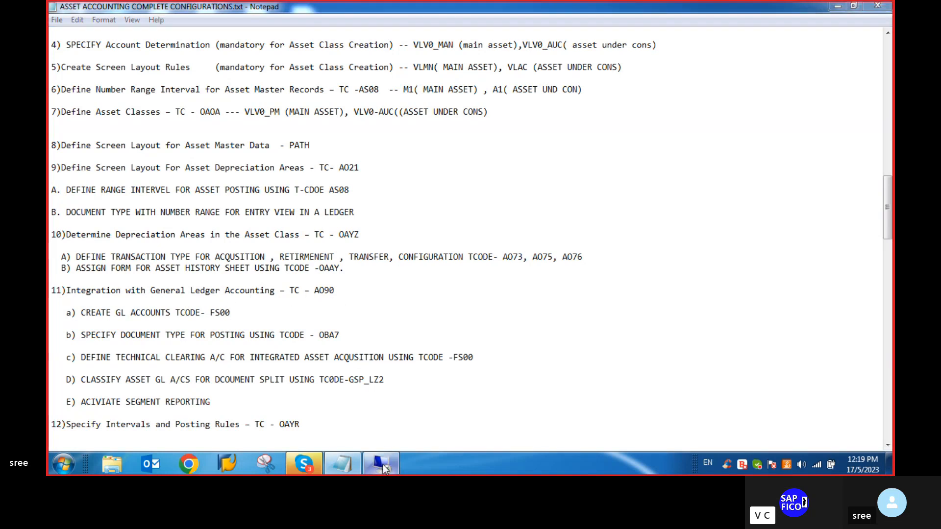
{"action": "left_click", "coordinate": [85, 48]}
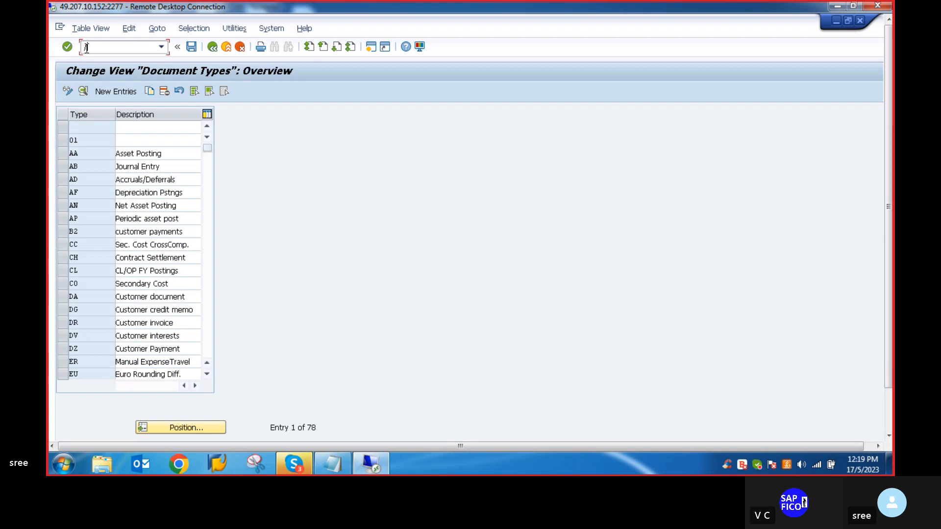
{"action": "type", "text": "/N"}
{"action": "type", "text": "OADB"}
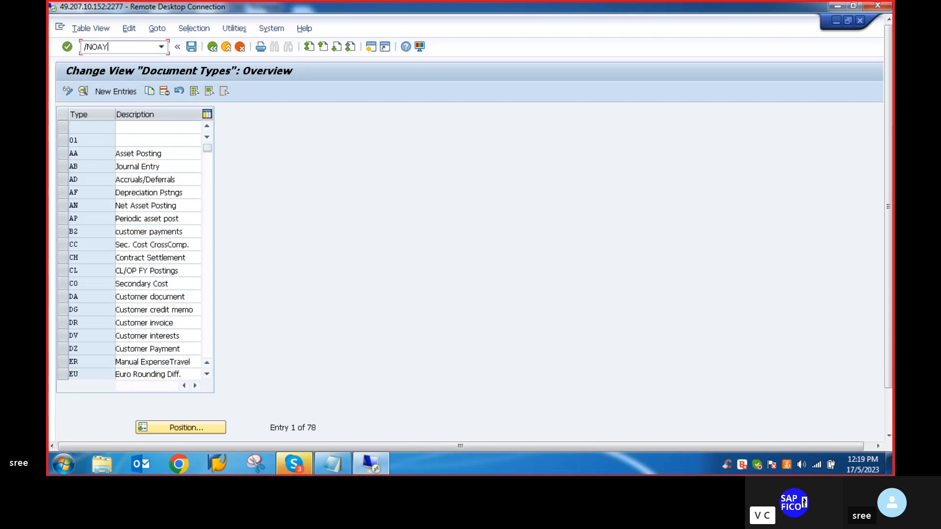
{"action": "key", "text": "Return"}
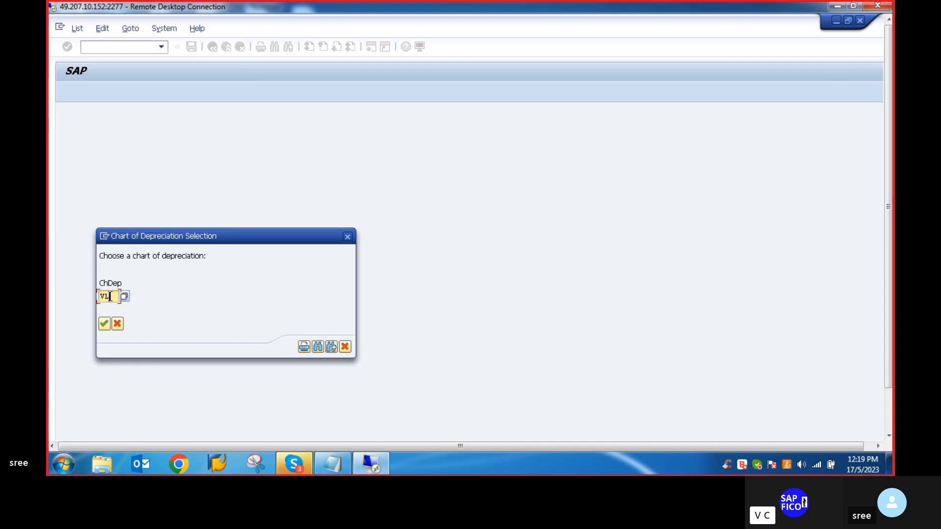
{"action": "key", "text": "Return"}
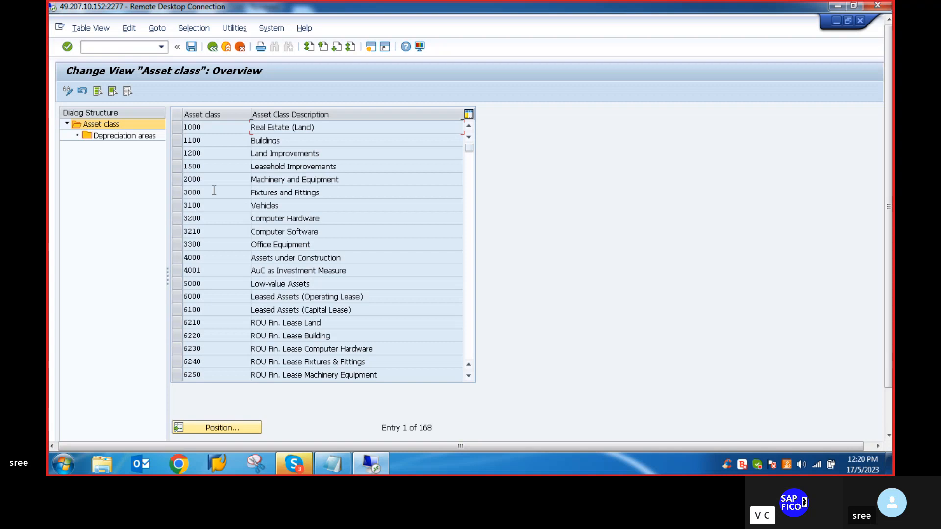
Position the asset class list on class VLVO_PM, looking up the class name in the Notepad notes
{"action": "left_click", "coordinate": [208, 425]}
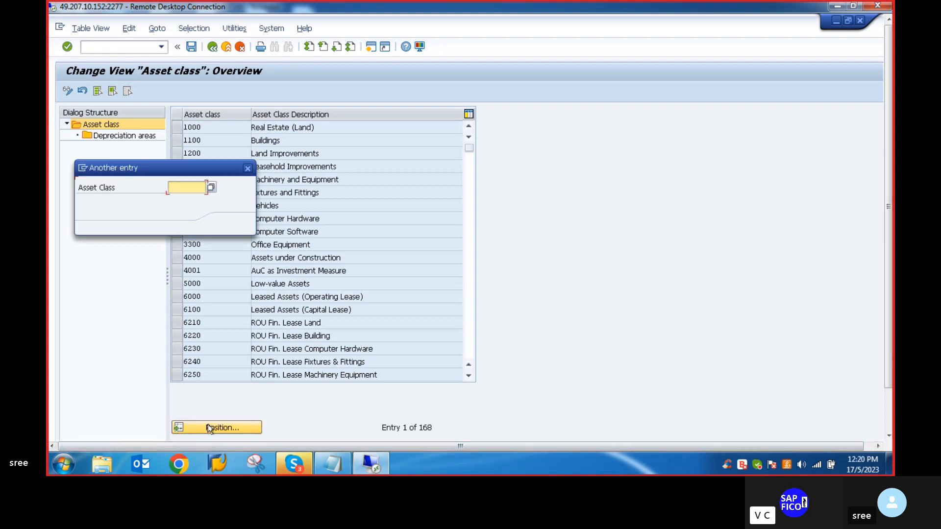
{"action": "left_click", "coordinate": [340, 466]}
{"action": "scroll", "coordinate": [171, 103], "scroll_direction": "up", "scroll_amount": 2}
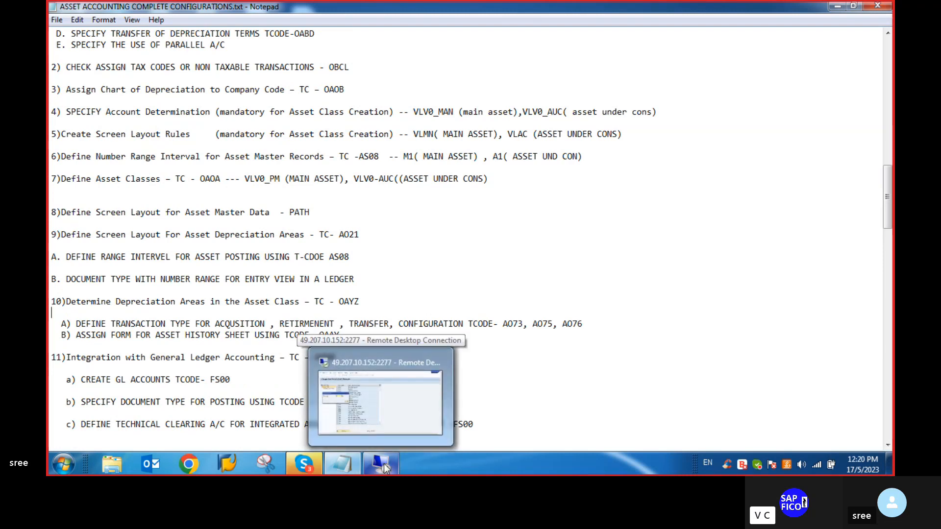
{"action": "left_click", "coordinate": [384, 463]}
{"action": "type", "text": "VL"}
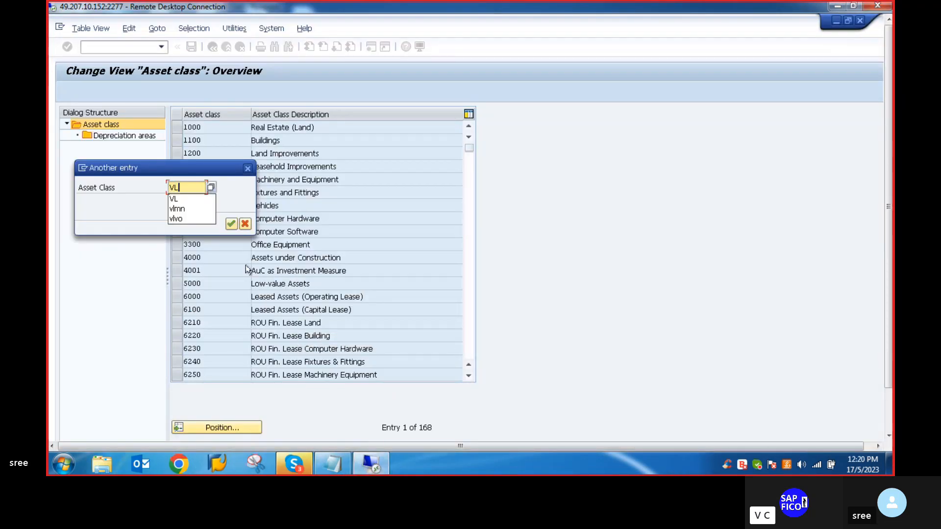
{"action": "type", "text": "V0_"}
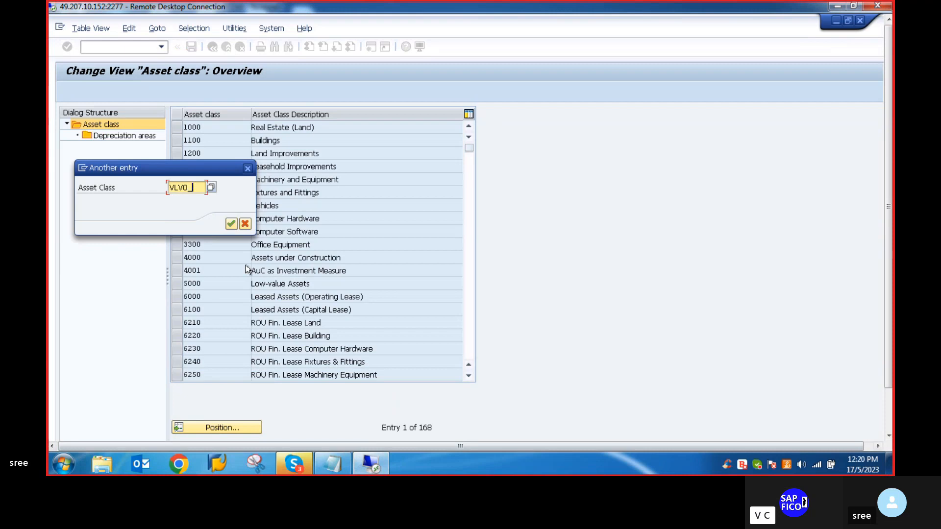
{"action": "type", "text": "PM"}
{"action": "key", "text": "Return"}
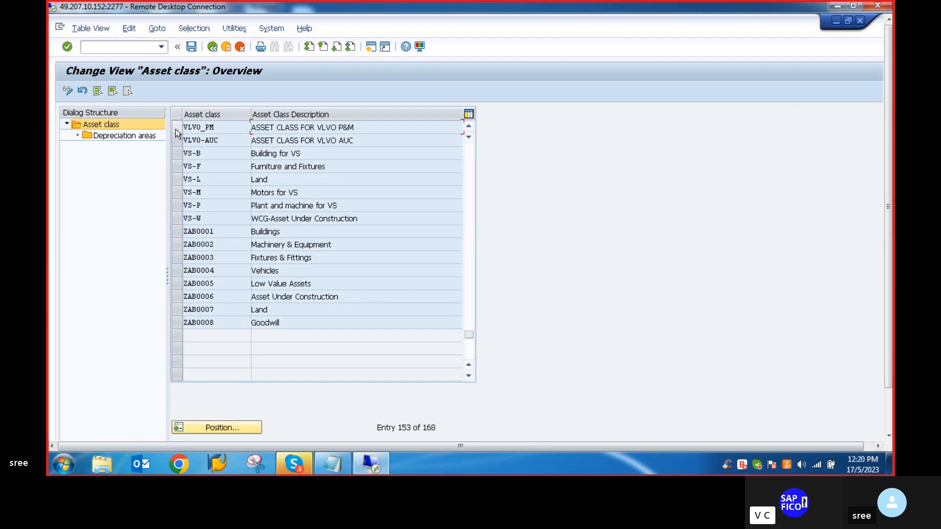
Open the depreciation areas of asset class VLVO_PM, view the details of book depreciation area 01, and return to the overview
{"action": "left_click", "coordinate": [176, 130]}
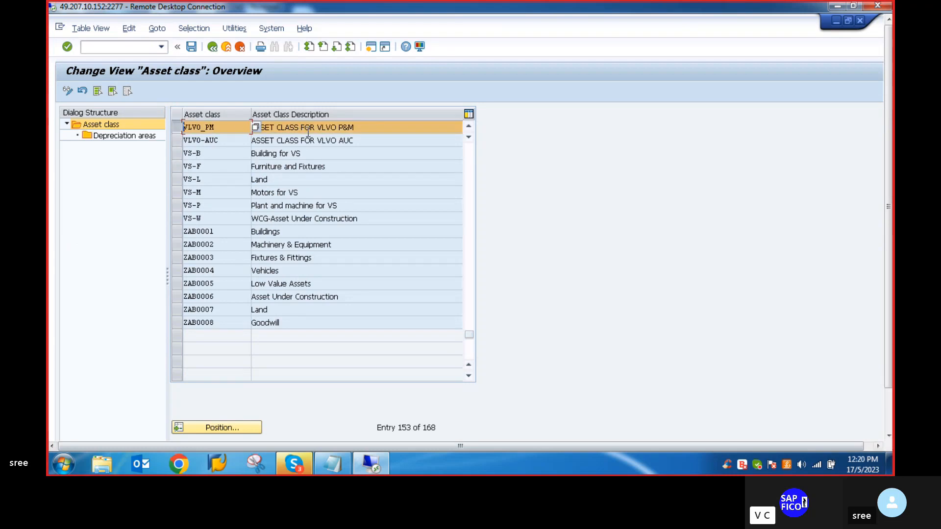
{"action": "left_click", "coordinate": [126, 138]}
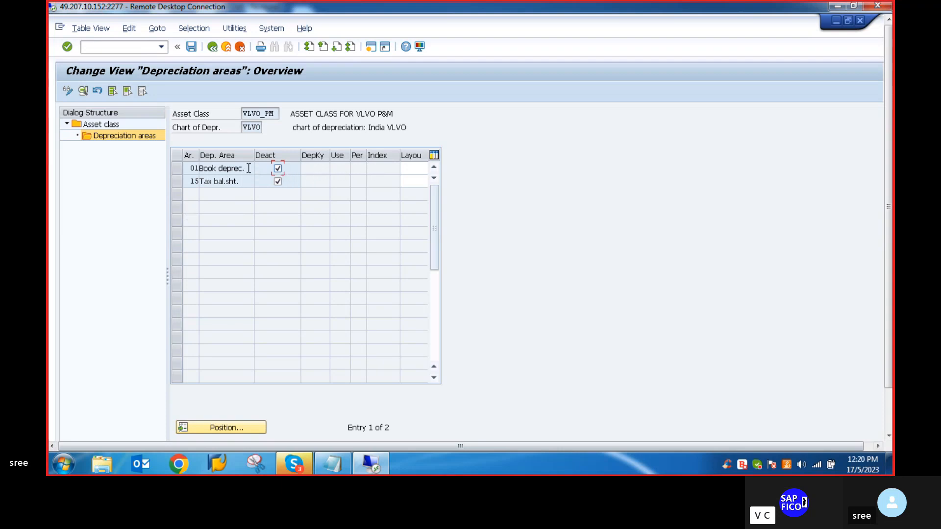
{"action": "double_click", "coordinate": [215, 169]}
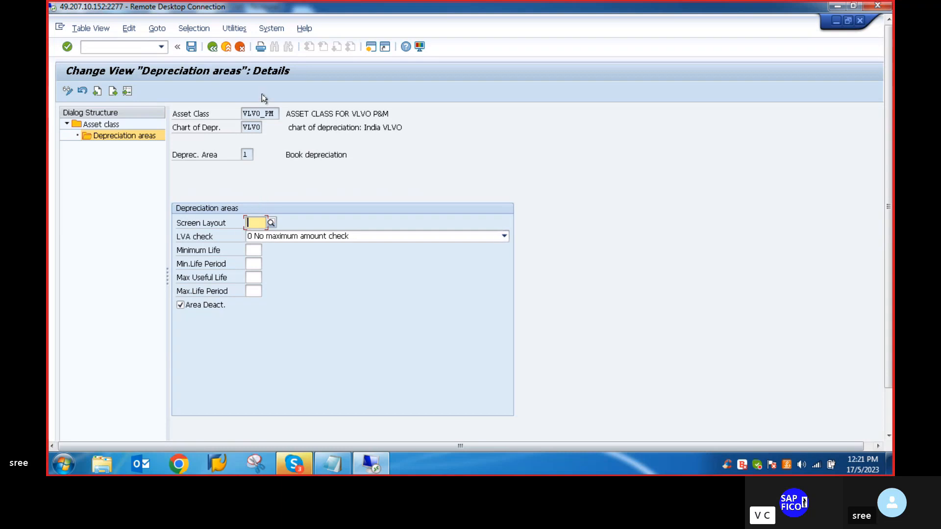
{"action": "left_click", "coordinate": [211, 48]}
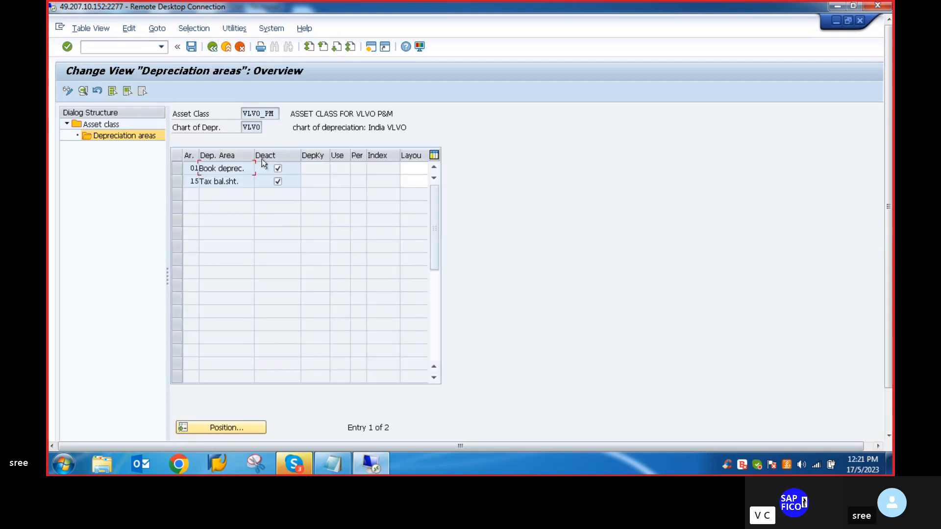
Activate depreciation areas 01 and 15 for the asset class and assign screen layout 1000 to area 01
{"action": "left_click", "coordinate": [278, 168]}
{"action": "left_click", "coordinate": [278, 181]}
{"action": "left_click", "coordinate": [424, 170]}
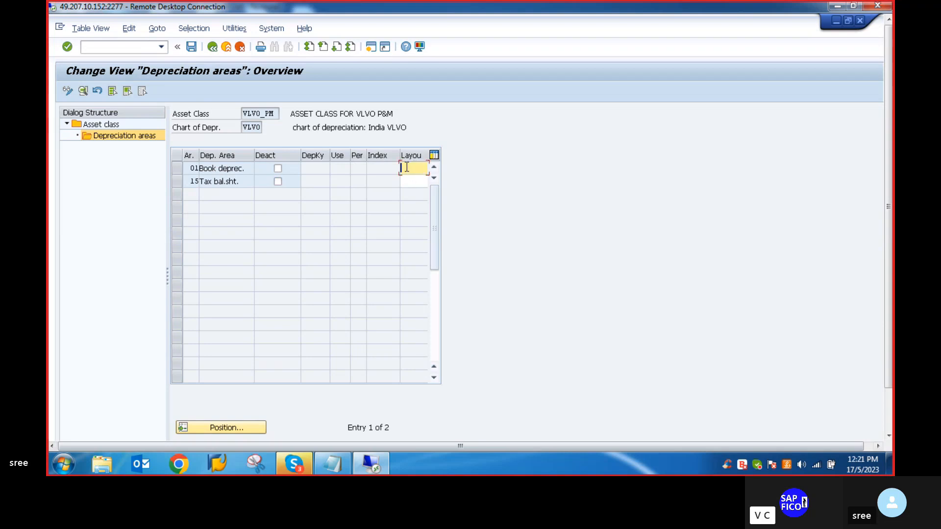
{"action": "key", "text": "F4"}
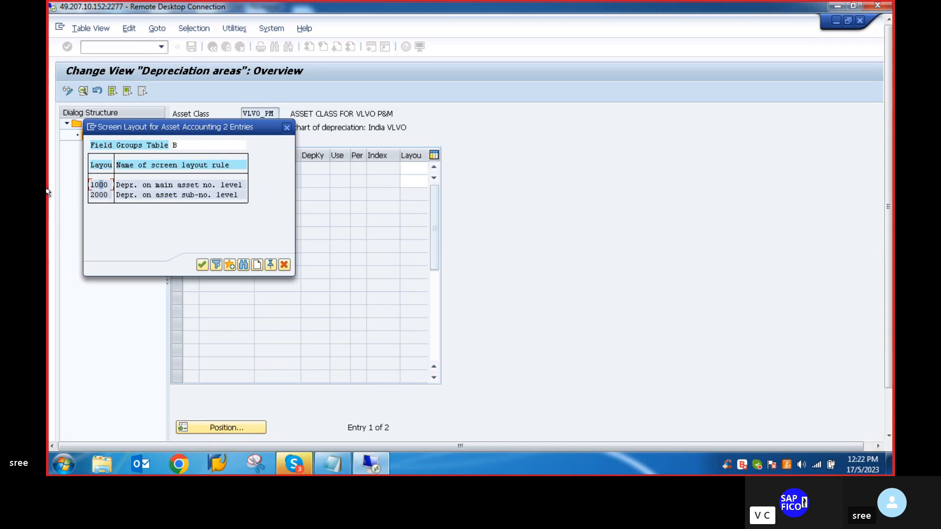
{"action": "double_click", "coordinate": [101, 186]}
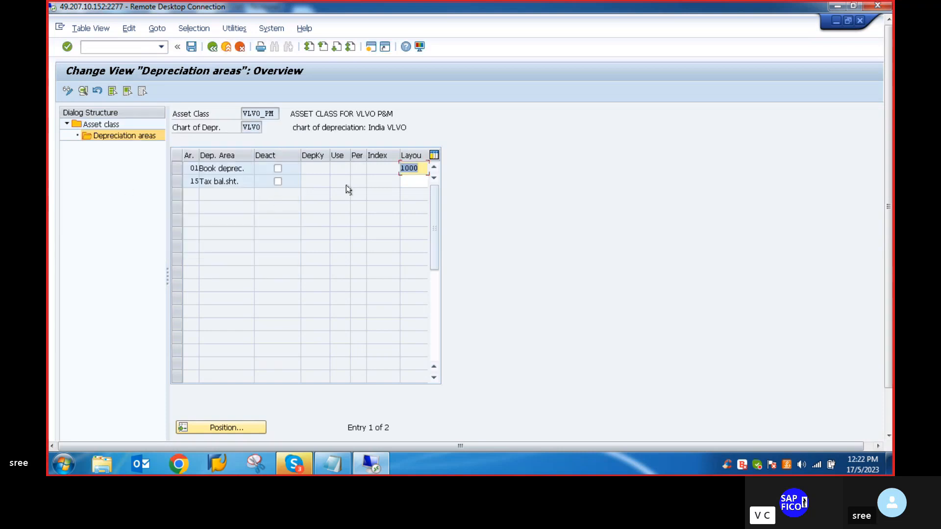
Assign screen layout 1000 to tax balance sheet depreciation area 15 of asset class VLVO_PM
{"action": "left_click", "coordinate": [408, 179]}
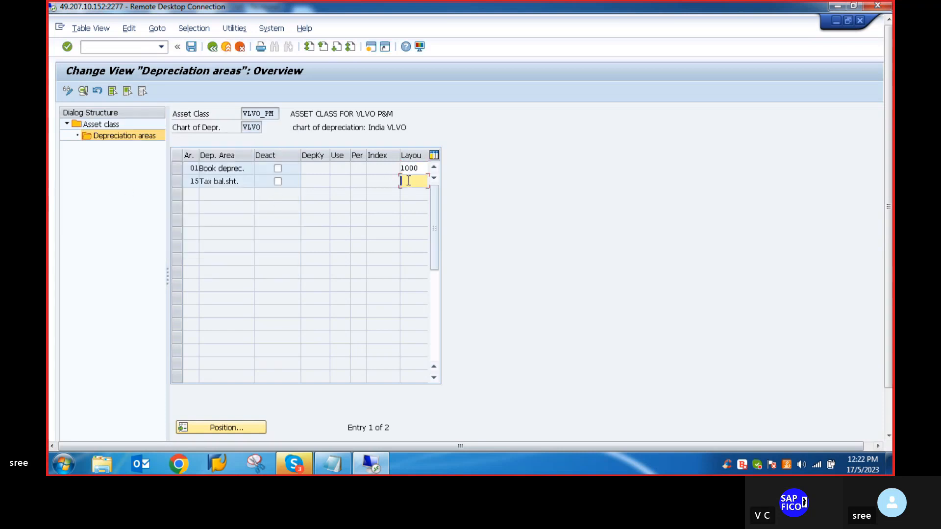
{"action": "type", "text": "1"}
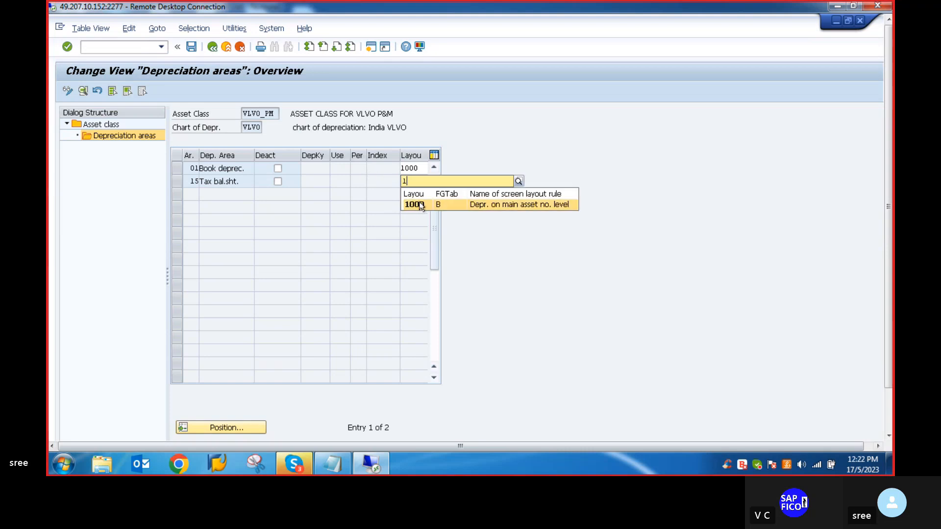
{"action": "left_click", "coordinate": [414, 204]}
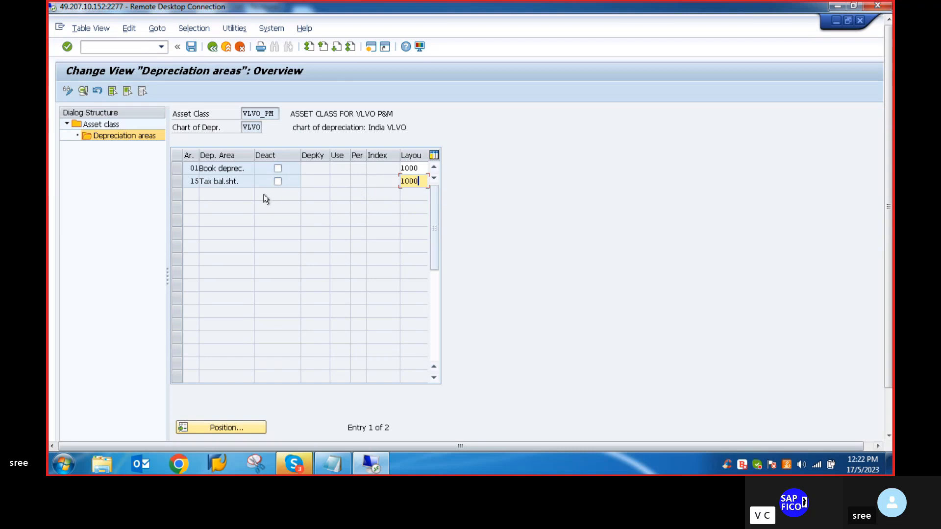
{"action": "key", "text": "Return"}
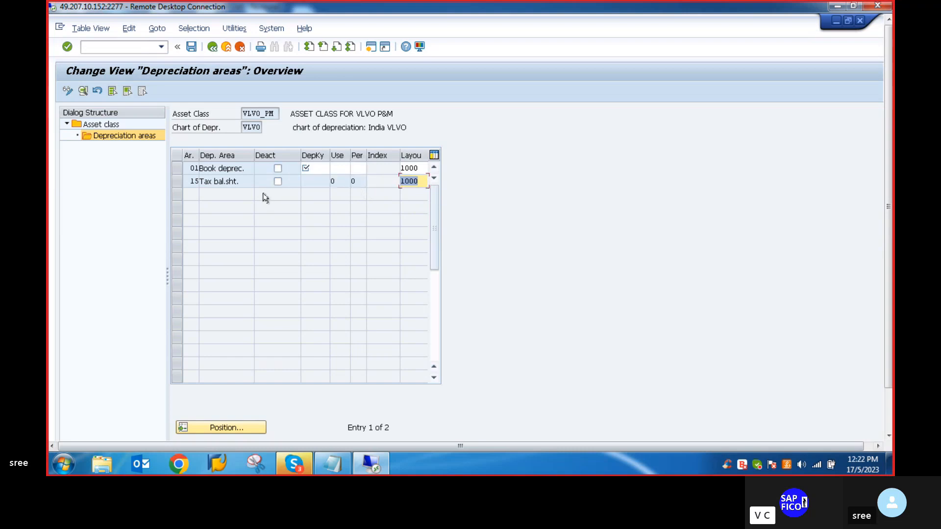
Look through the available depreciation keys for book depreciation area 01 and close the list without choosing one
{"action": "left_click", "coordinate": [317, 170]}
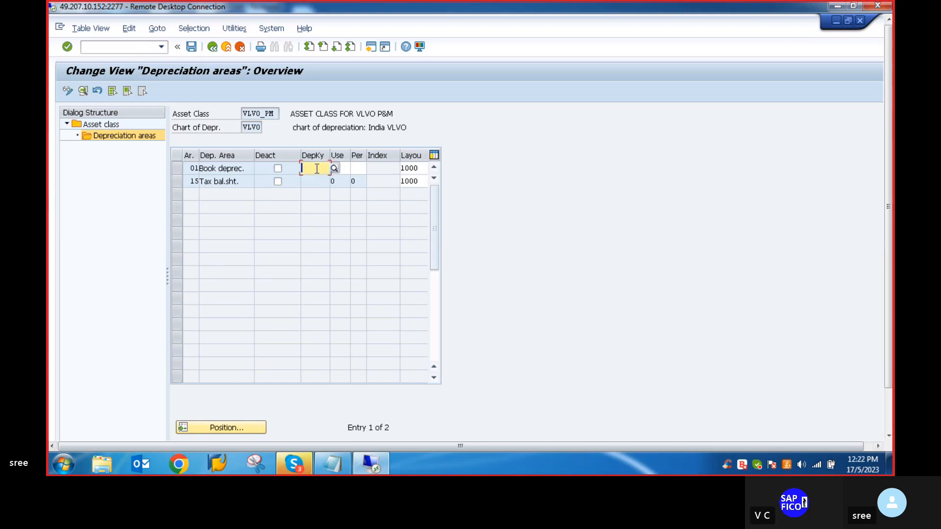
{"action": "key", "text": "F4"}
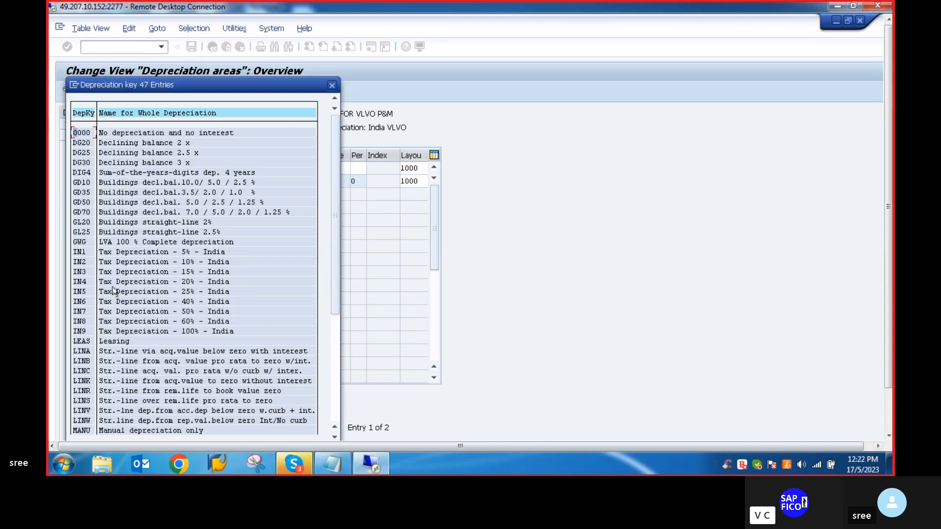
{"action": "scroll", "coordinate": [148, 233], "scroll_direction": "down", "scroll_amount": 2}
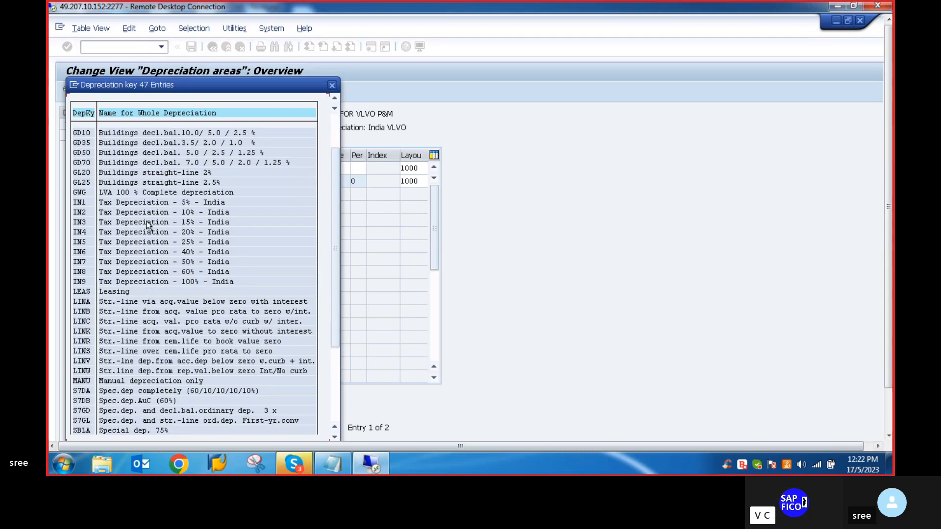
{"action": "scroll", "coordinate": [148, 230], "scroll_direction": "down", "scroll_amount": 2}
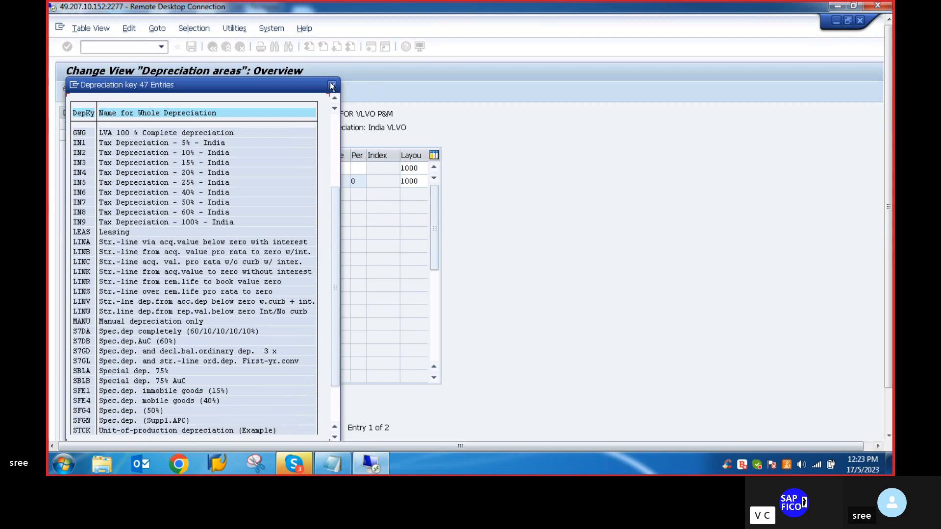
{"action": "left_click", "coordinate": [331, 85]}
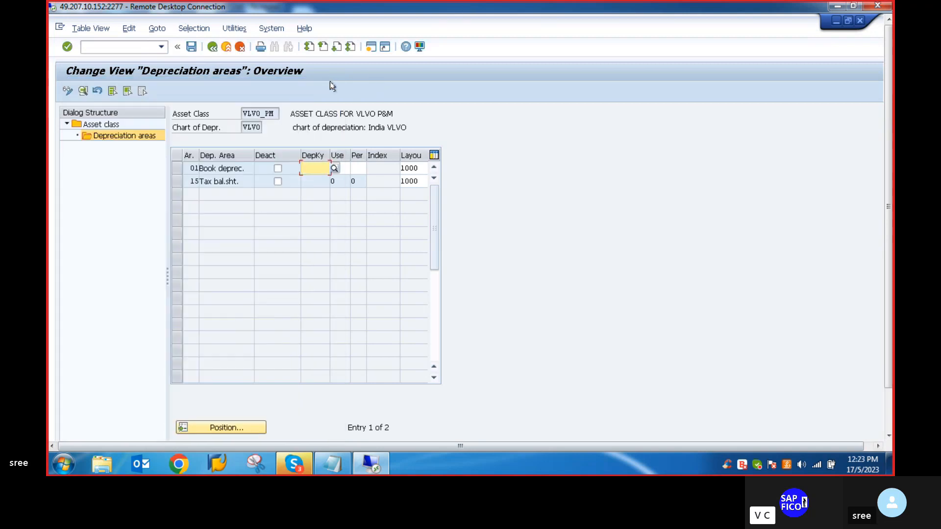
Try to save the depreciation area settings of asset class VLVO_PM with the depreciation key left blank
{"action": "left_click", "coordinate": [191, 48]}
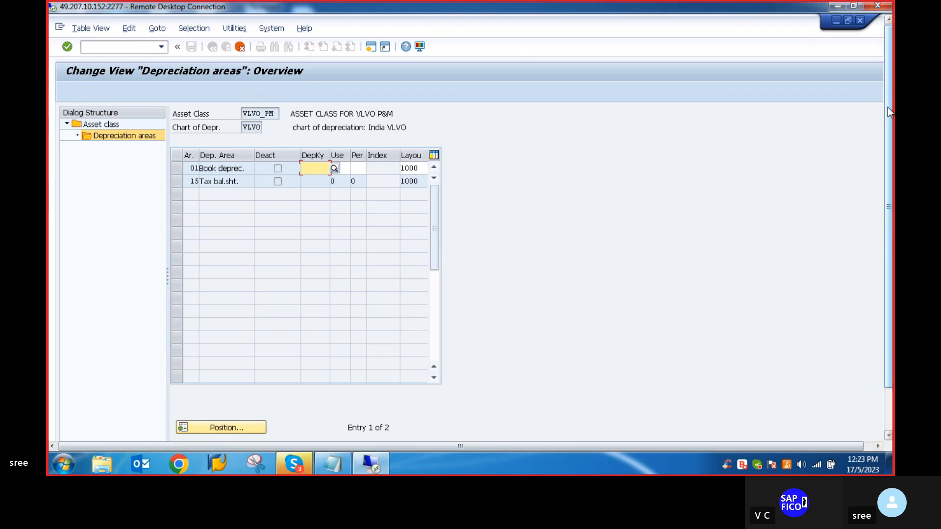
{"action": "left_click_drag", "start_coordinate": [886, 107], "coordinate": [892, 155]}
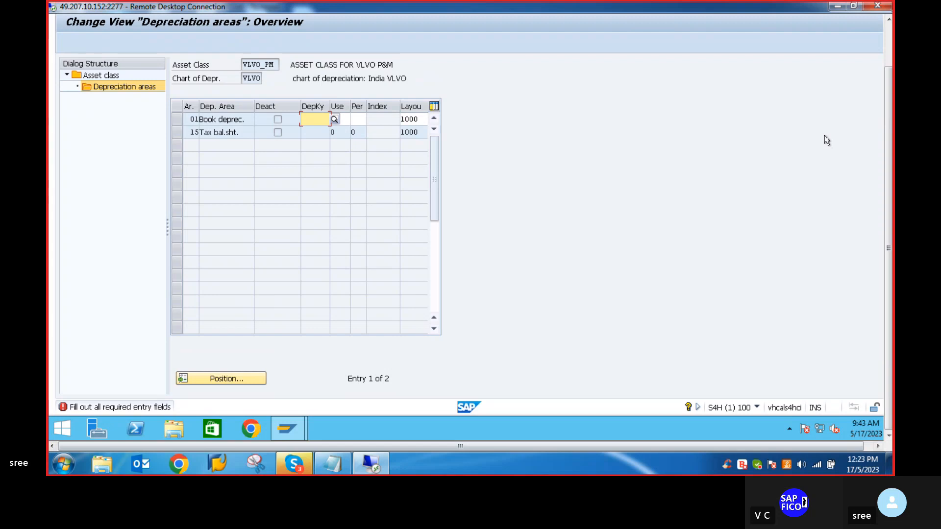
{"action": "scroll", "coordinate": [887, 139], "scroll_direction": "up", "scroll_amount": 3}
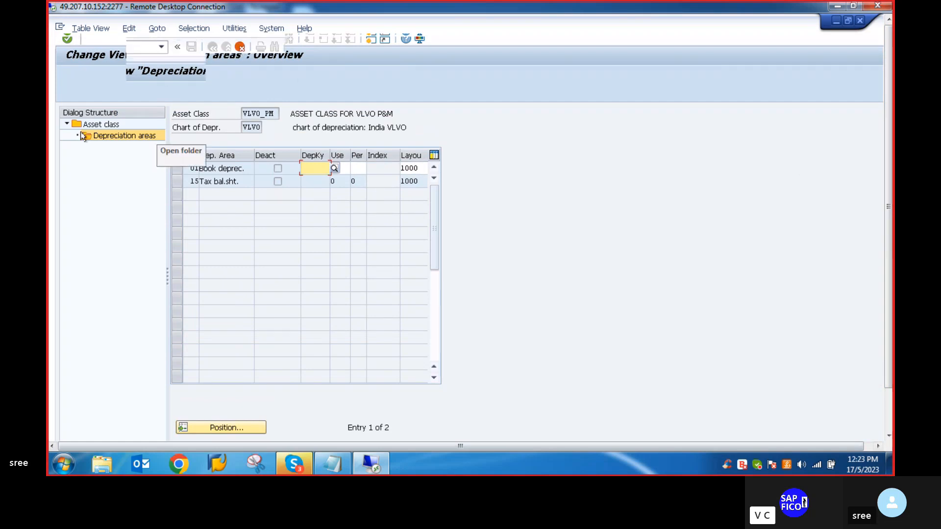
{"action": "left_click", "coordinate": [112, 135]}
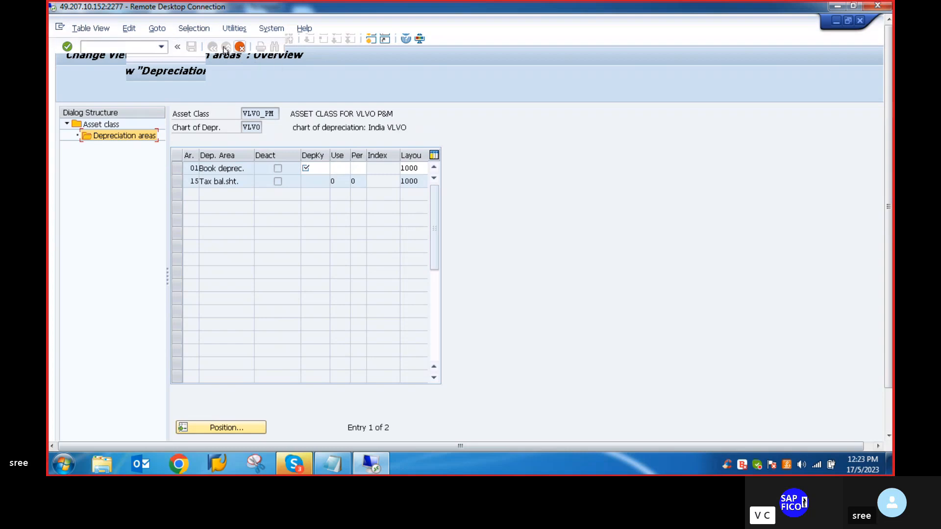
Cancel out of the depreciation areas overview and exit the transaction, saving the changed data
{"action": "left_click", "coordinate": [240, 47]}
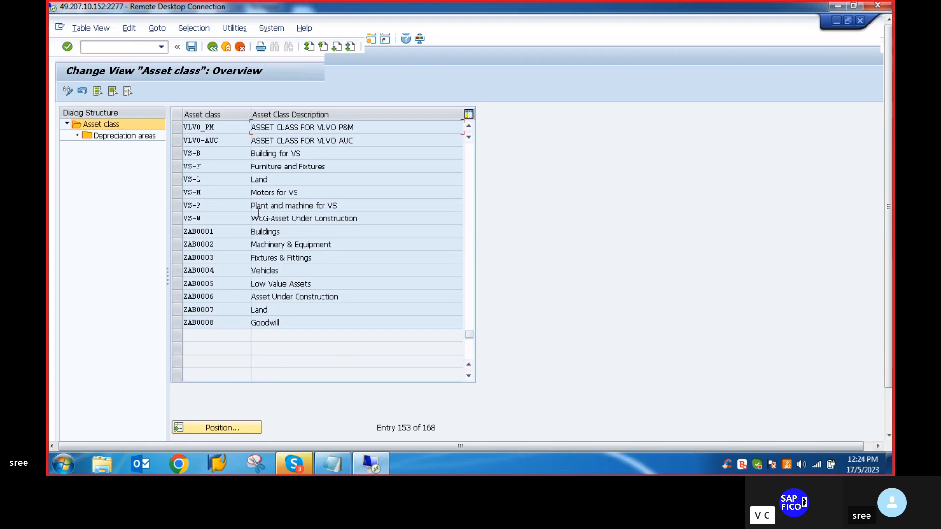
{"action": "left_click", "coordinate": [213, 47]}
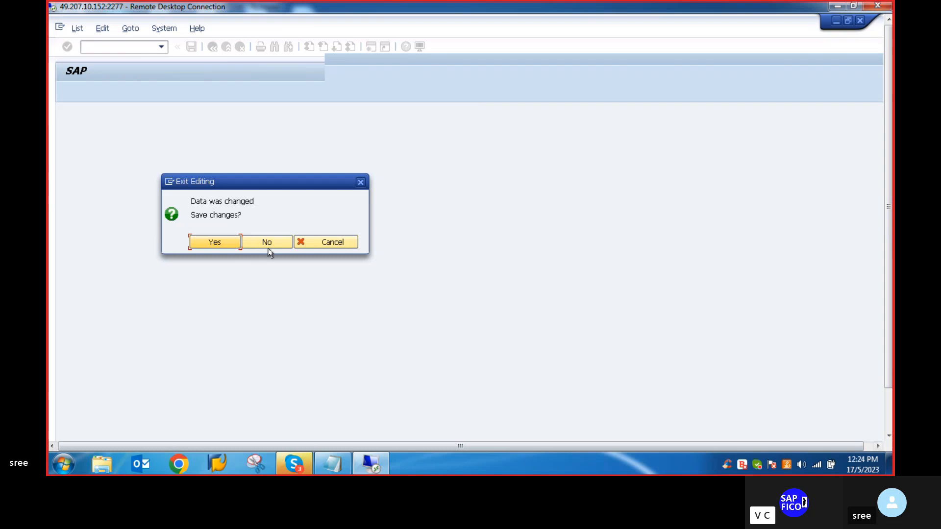
{"action": "left_click", "coordinate": [220, 243]}
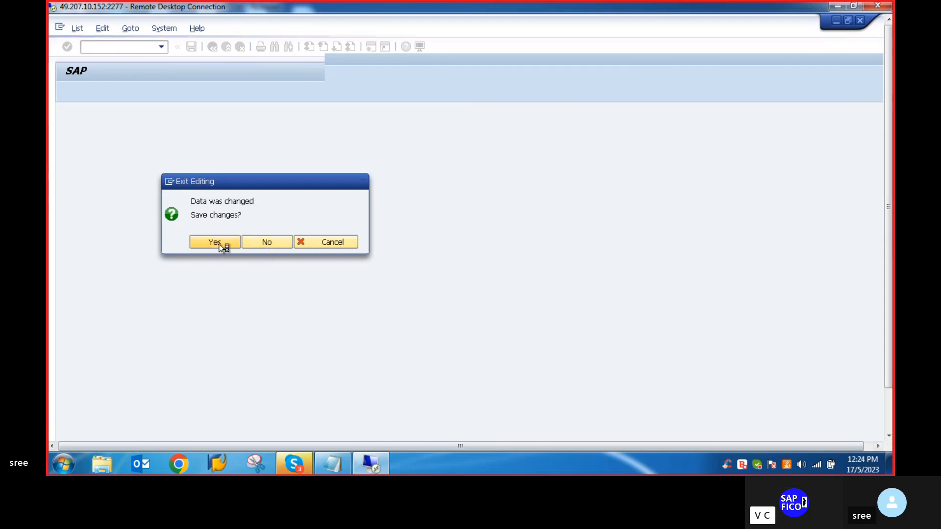
{"action": "left_click", "coordinate": [230, 224]}
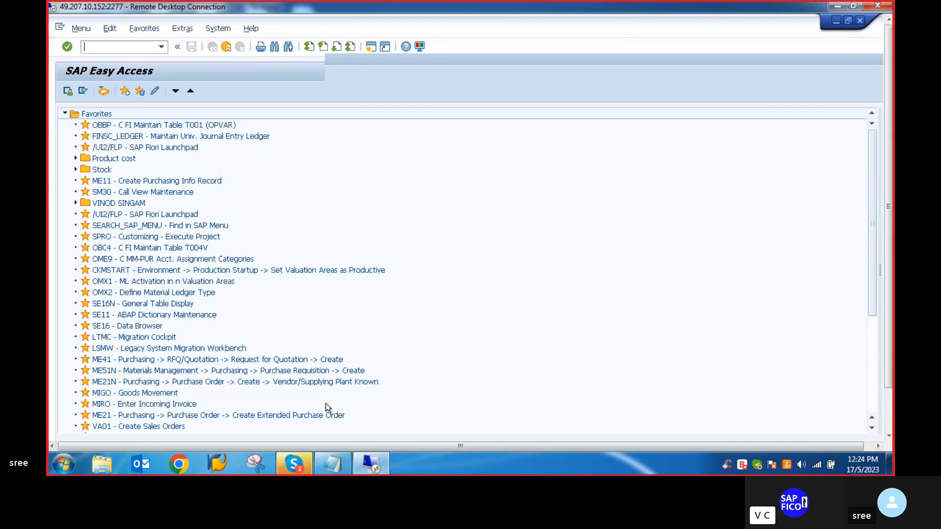
Look up the depreciation area transaction code in the Notepad notes and reopen transaction OAYZ in SAP
{"action": "left_click", "coordinate": [332, 464]}
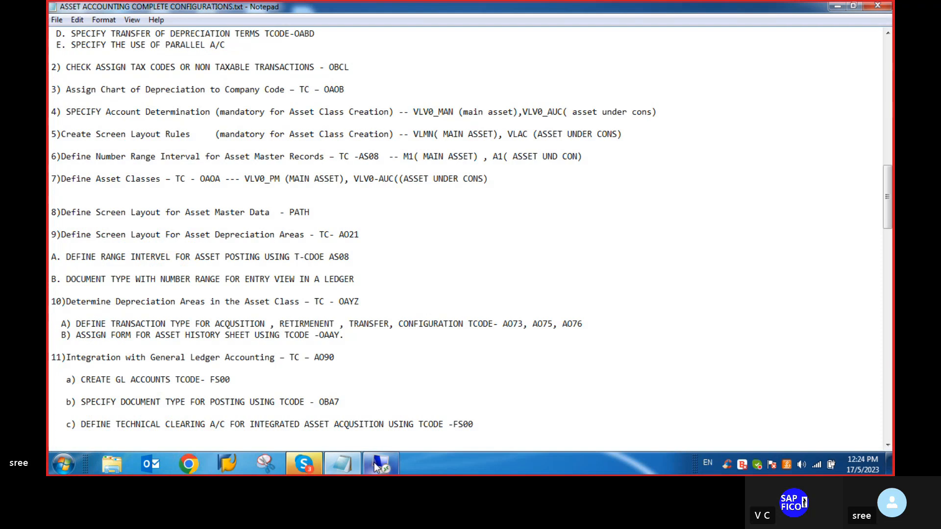
{"action": "mouse_move", "coordinate": [377, 466]}
{"action": "left_click", "coordinate": [357, 435]}
{"action": "type", "text": "O"}
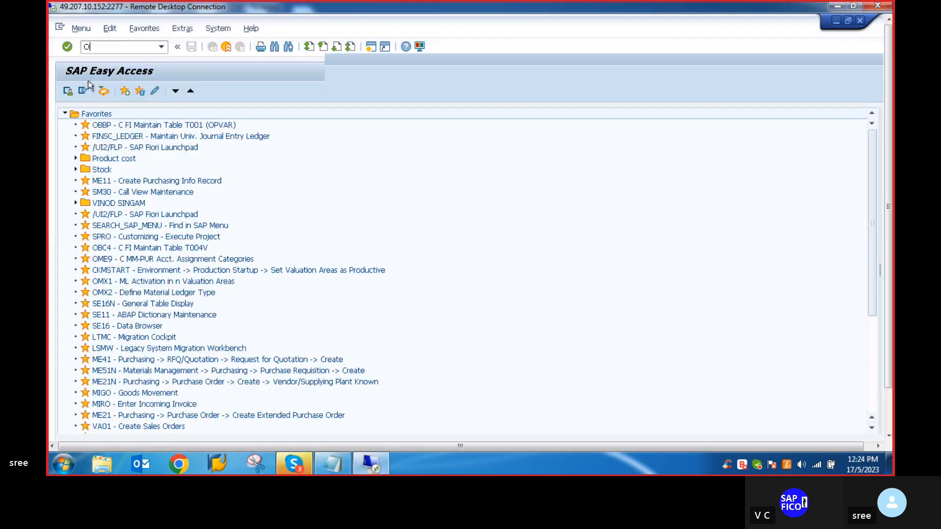
{"action": "type", "text": "AYZ"}
{"action": "key", "text": "Return"}
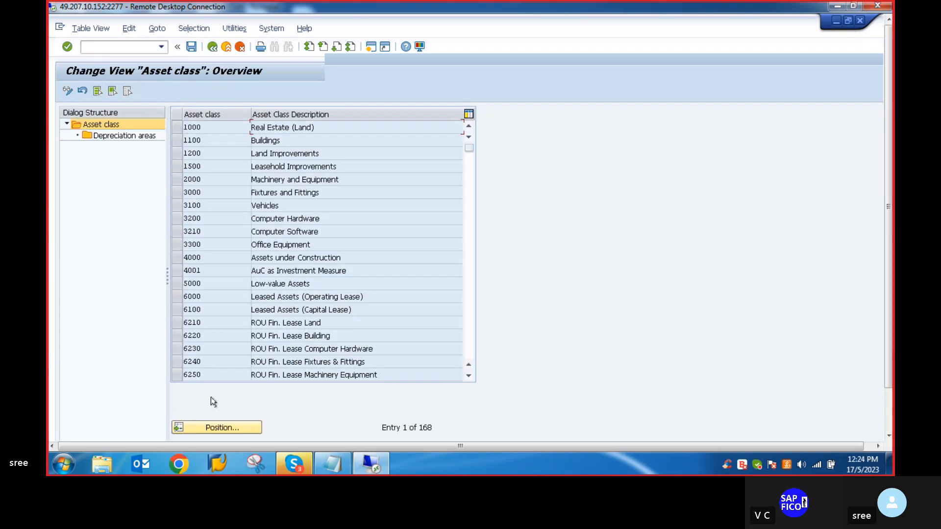
Position the asset class list on class VLVO_PM
{"action": "left_click", "coordinate": [219, 427]}
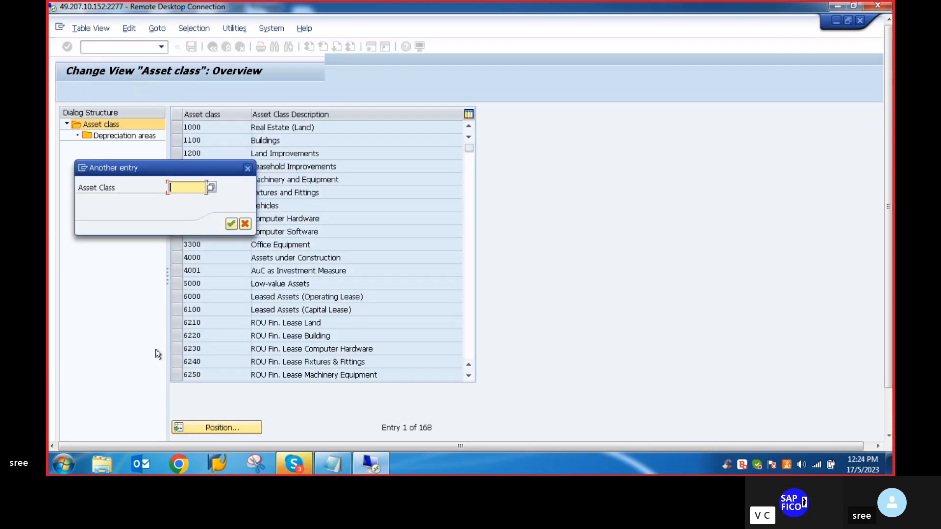
{"action": "type", "text": "V"}
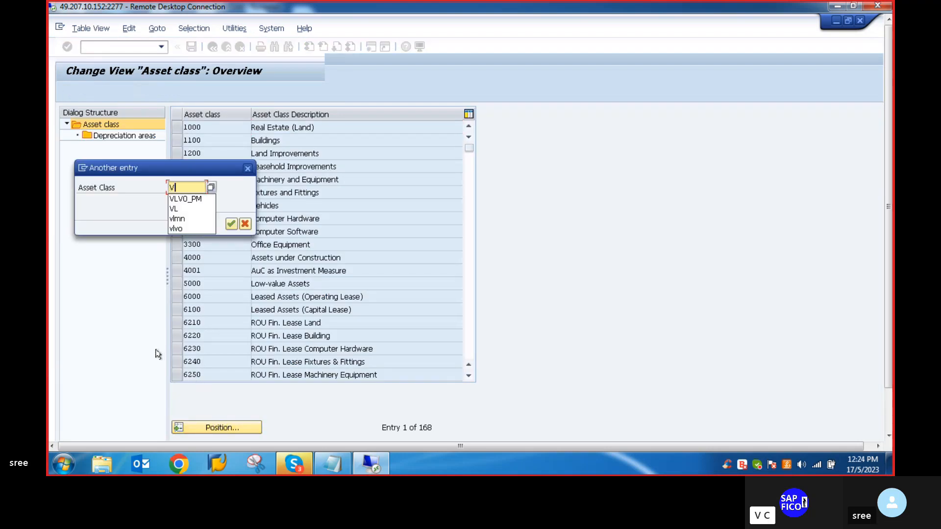
{"action": "left_click", "coordinate": [192, 198]}
{"action": "key", "text": "Return"}
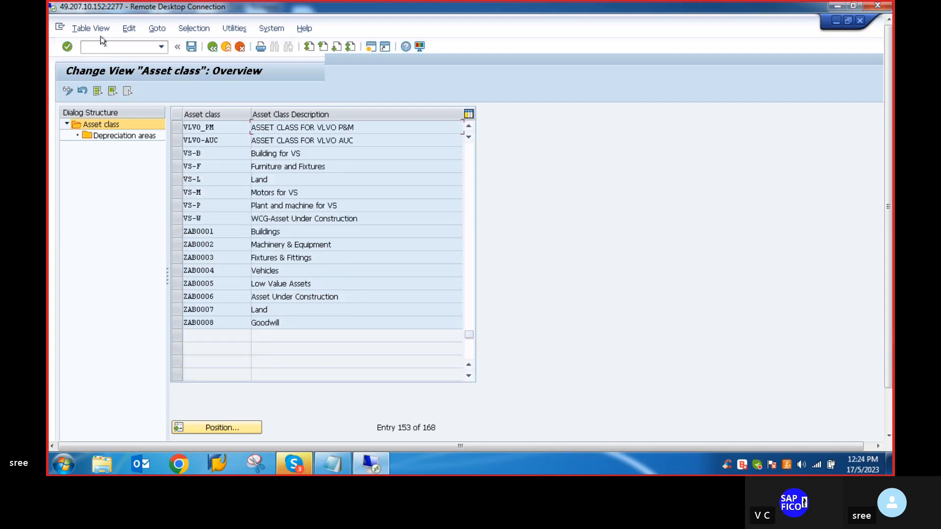
Review the depreciation area settings of asset class VLVO_PM and return to the asset class list
{"action": "left_click", "coordinate": [175, 126]}
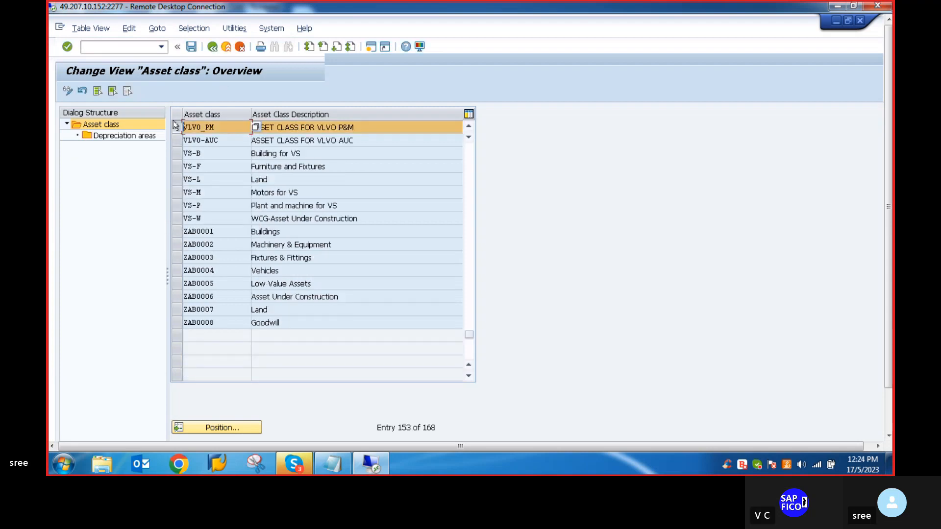
{"action": "double_click", "coordinate": [132, 137]}
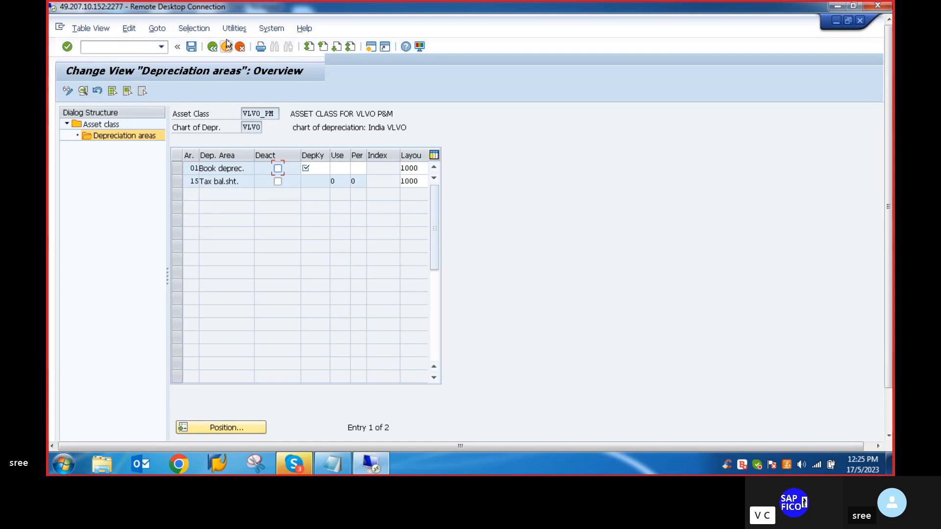
{"action": "left_click", "coordinate": [212, 47]}
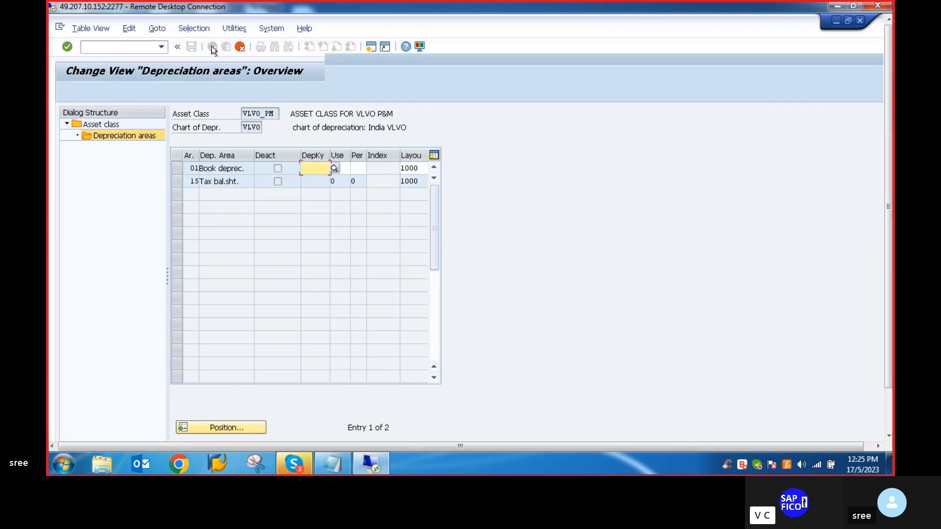
{"action": "left_click", "coordinate": [240, 47]}
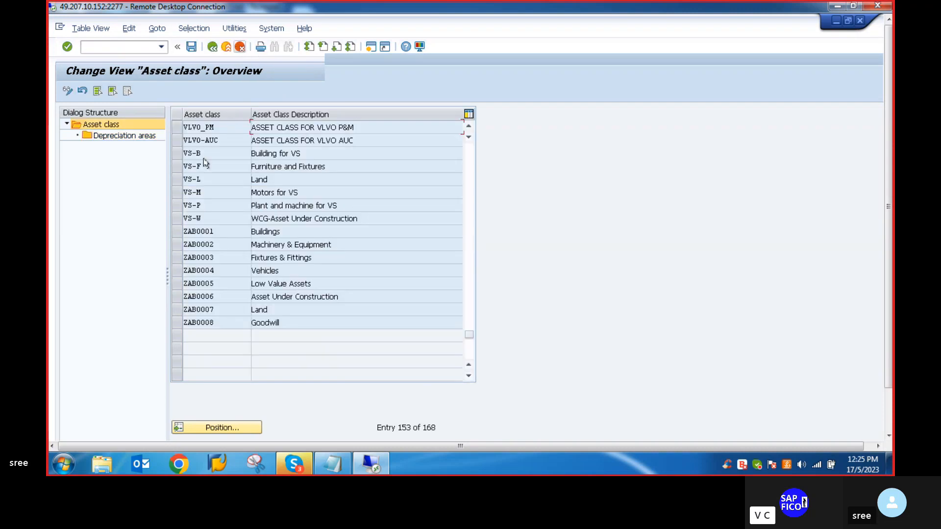
Open the depreciation areas of asset class VLVO-AUC and activate areas 01 and 15
{"action": "left_click", "coordinate": [178, 140]}
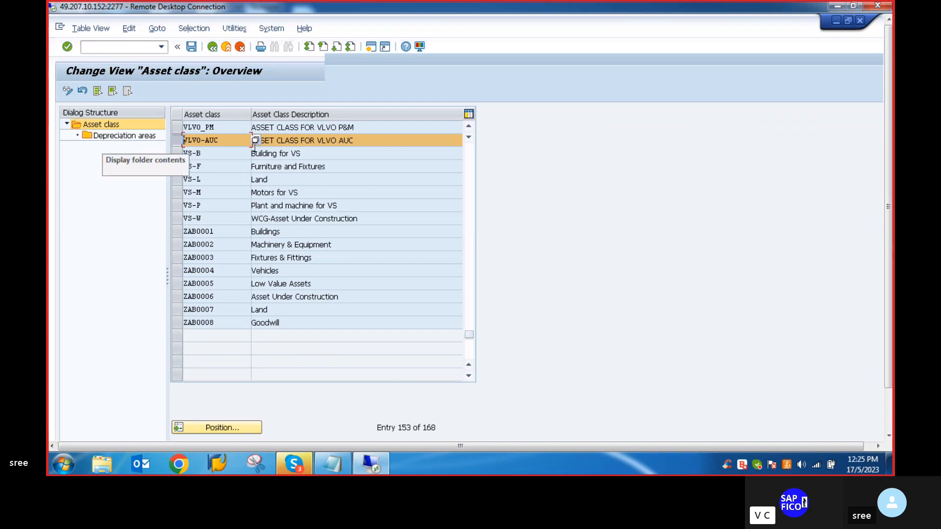
{"action": "double_click", "coordinate": [119, 139]}
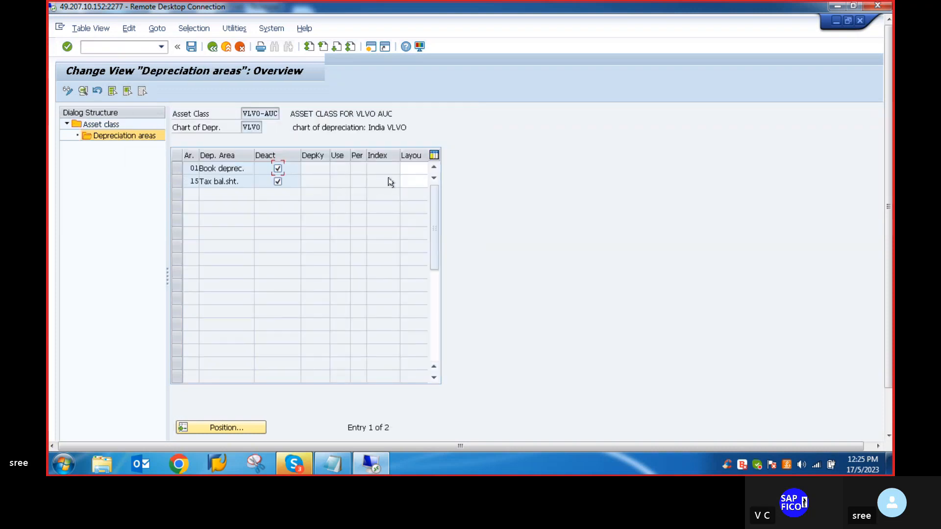
{"action": "left_click", "coordinate": [277, 168]}
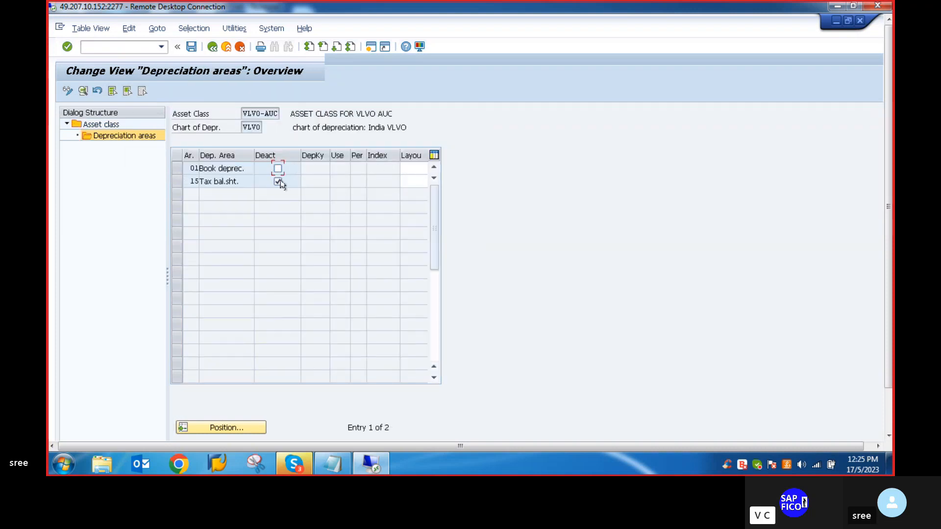
{"action": "left_click", "coordinate": [278, 181]}
Assign screen layout 1000 to areas 01 and 15 of VLVO-AUC, try to save, and return to the asset class list
{"action": "left_click", "coordinate": [411, 168]}
{"action": "type", "text": "1"}
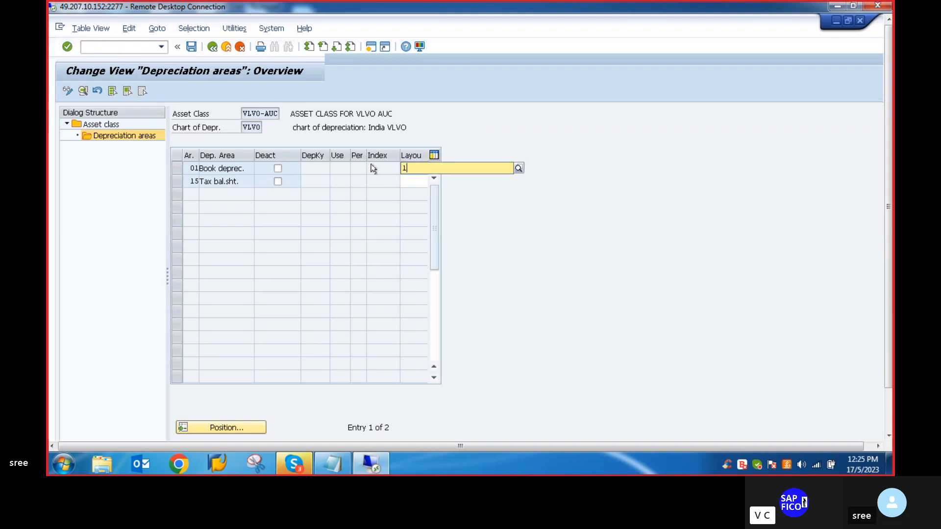
{"action": "left_click", "coordinate": [417, 192]}
{"action": "left_click", "coordinate": [412, 185]}
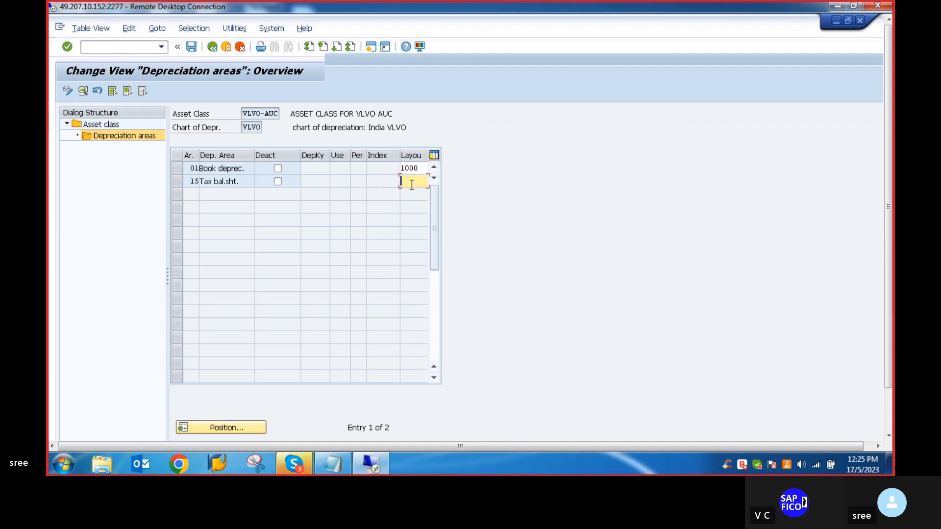
{"action": "type", "text": "1"}
{"action": "left_click", "coordinate": [414, 201]}
{"action": "key", "text": "Return"}
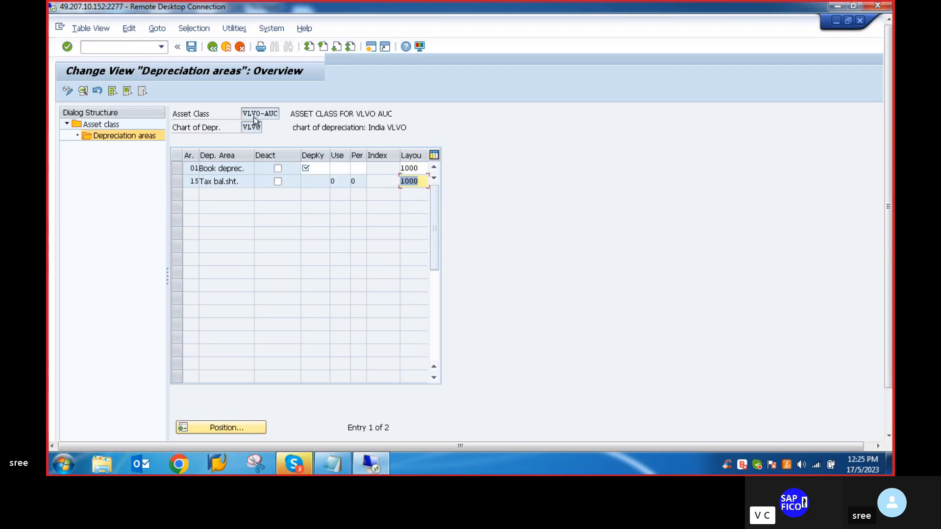
{"action": "left_click", "coordinate": [191, 47]}
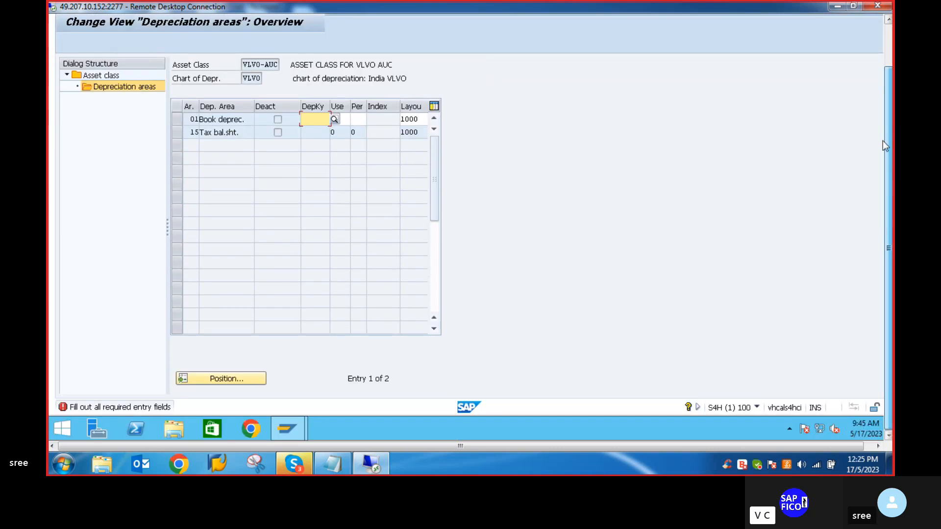
{"action": "left_click", "coordinate": [239, 46]}
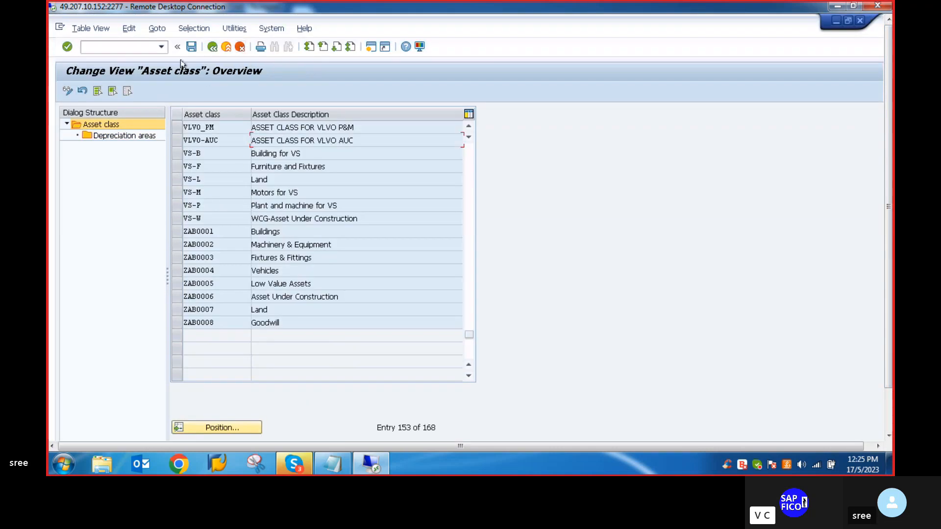
Save the VLVO-AUC depreciation area settings under the proposed customizing request and recheck that class's depreciation areas
{"action": "left_click", "coordinate": [191, 46]}
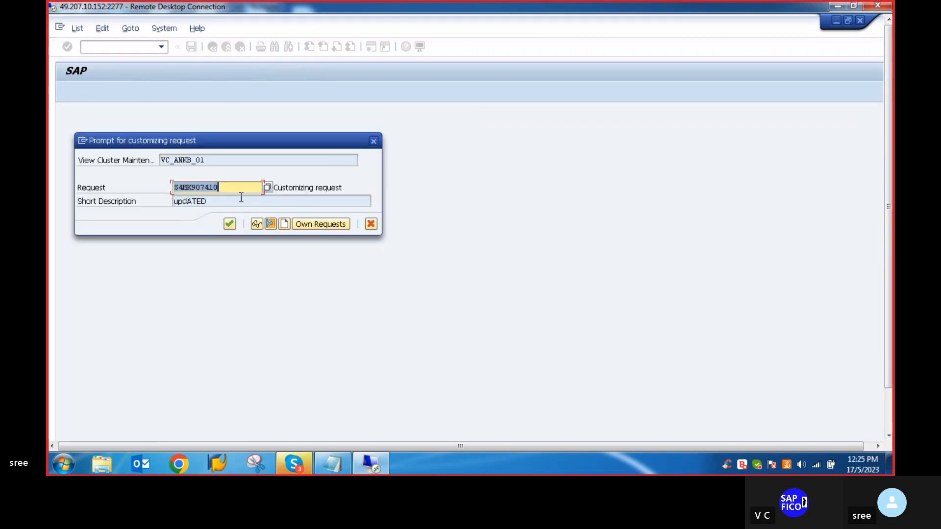
{"action": "left_click", "coordinate": [229, 224]}
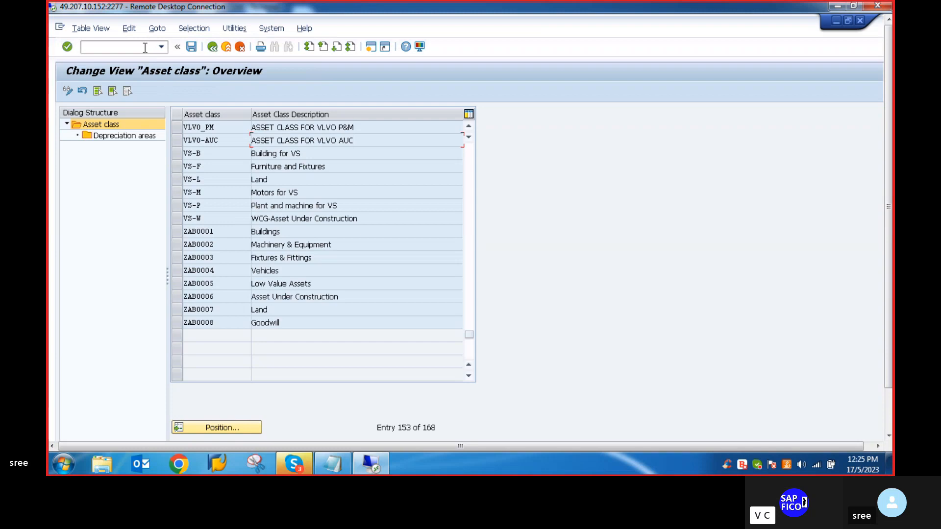
{"action": "left_click", "coordinate": [177, 141]}
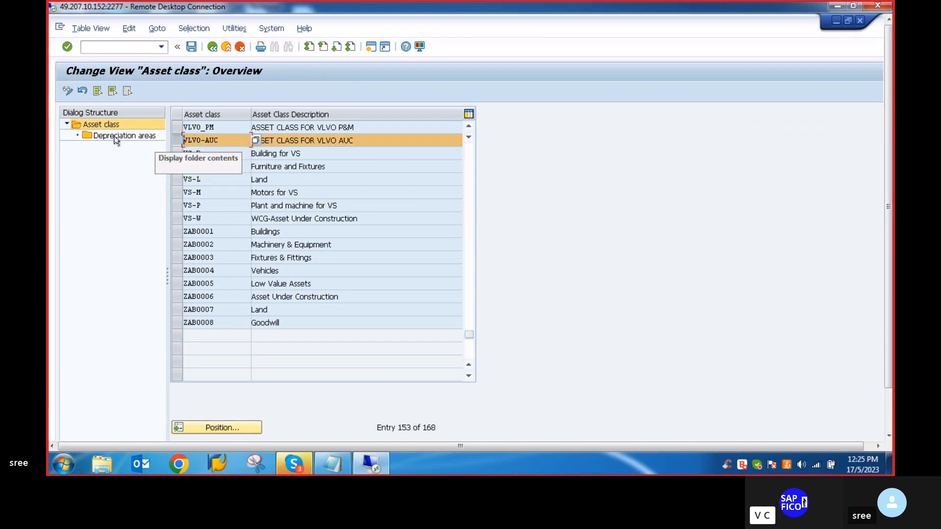
{"action": "double_click", "coordinate": [122, 135]}
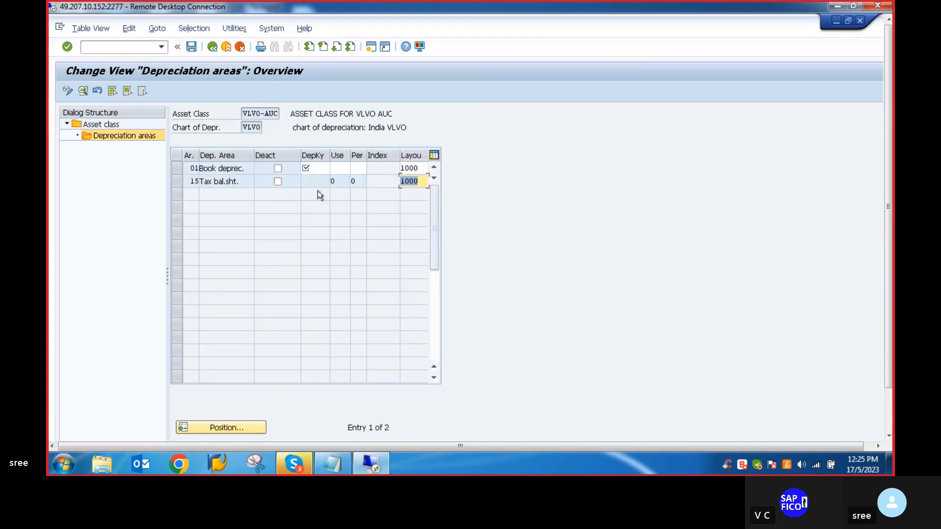
{"action": "left_click", "coordinate": [212, 48]}
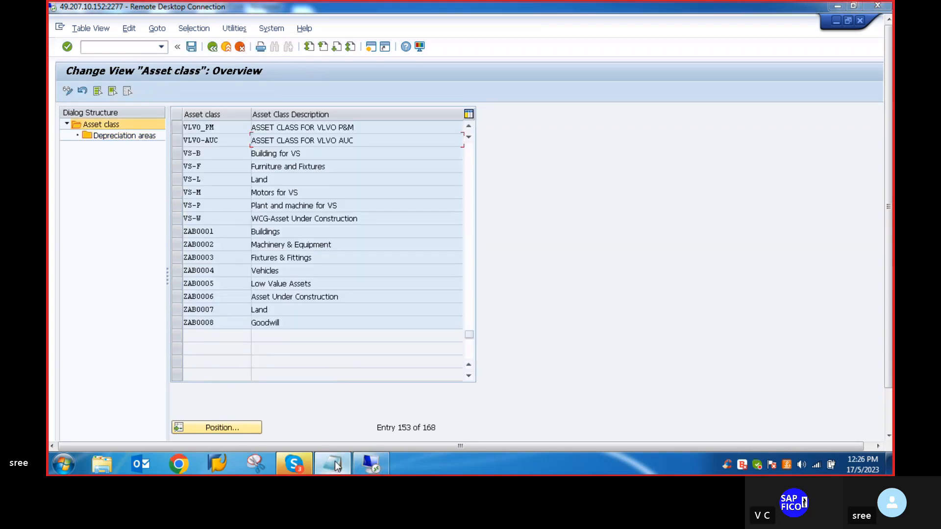
Check the Notepad configuration notes and open transaction AO73 for acquisition transaction types in SAP
{"action": "left_click", "coordinate": [335, 461]}
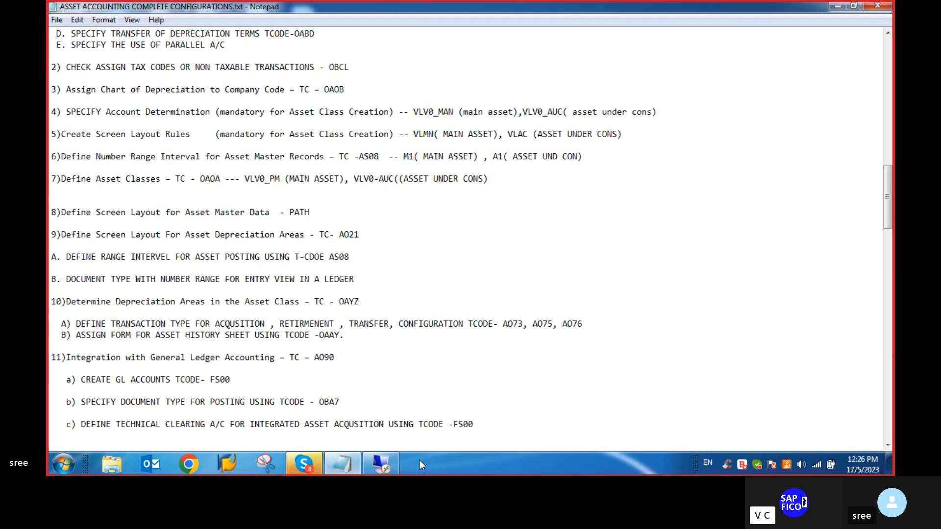
{"action": "left_click", "coordinate": [382, 464]}
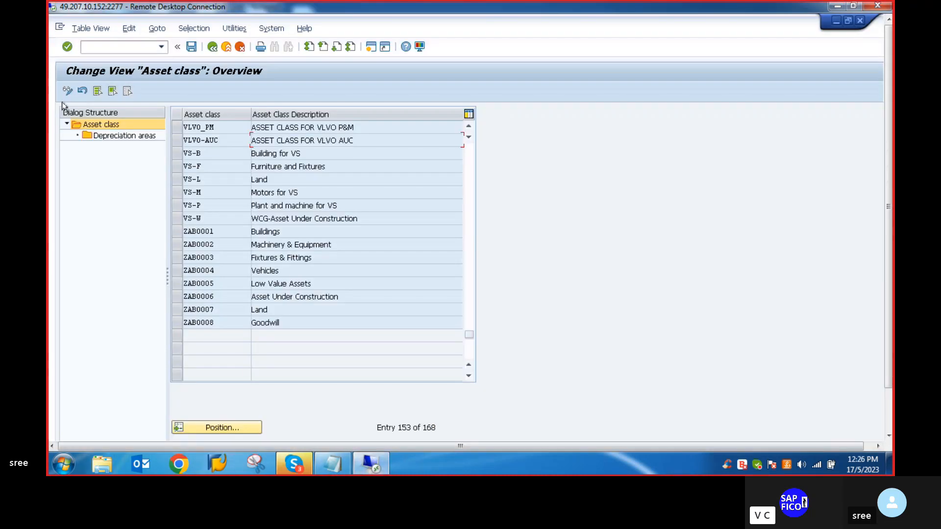
{"action": "left_click", "coordinate": [90, 47]}
{"action": "type", "text": "/NAO73"}
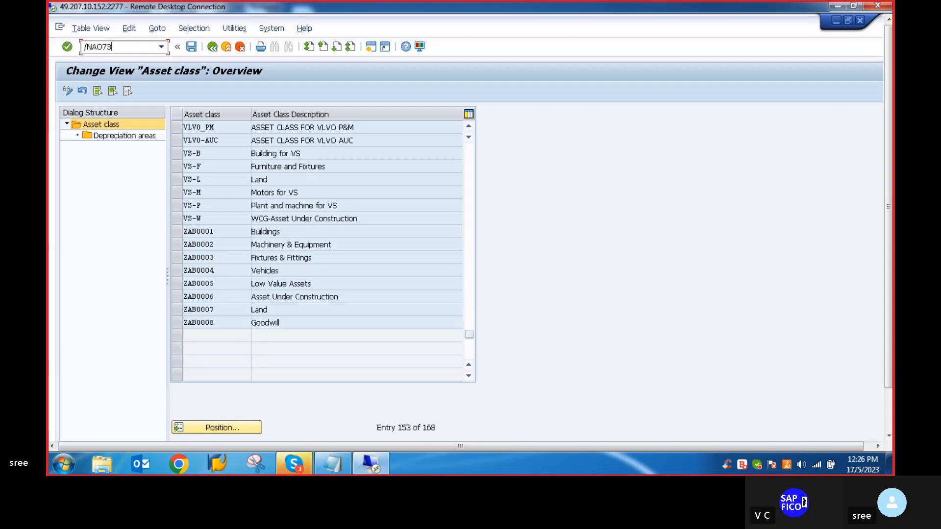
{"action": "key", "text": "Return"}
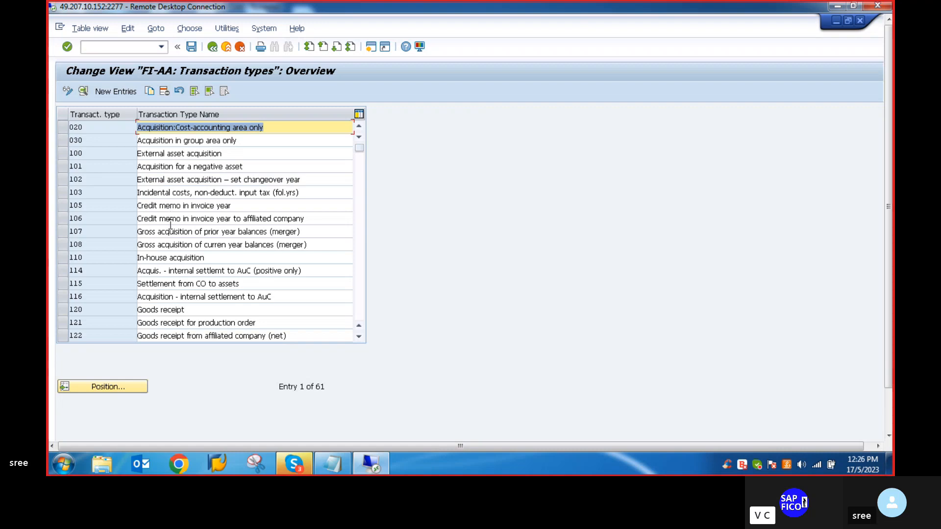
Review the details of transaction types 100 External asset acquisition and 101 Acquisition for a negative asset, returning to the overview
{"action": "left_click", "coordinate": [149, 180]}
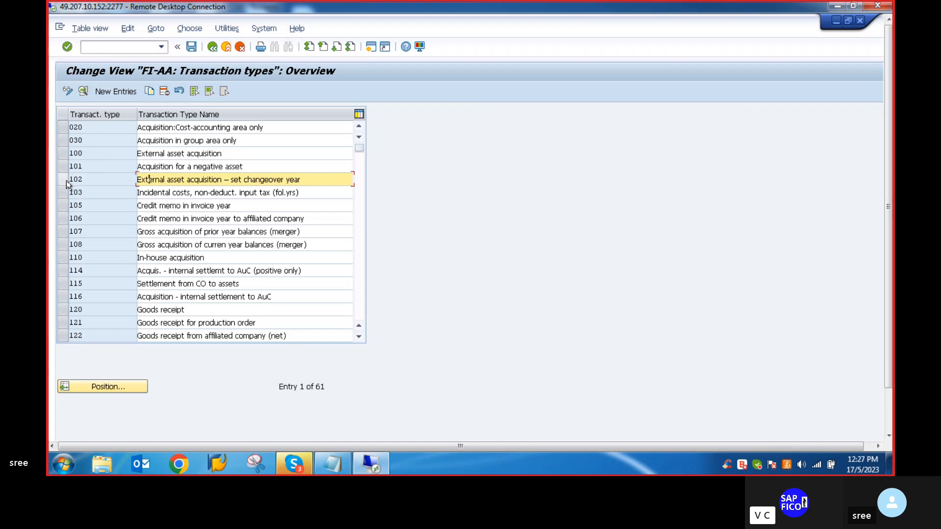
{"action": "left_click", "coordinate": [176, 167]}
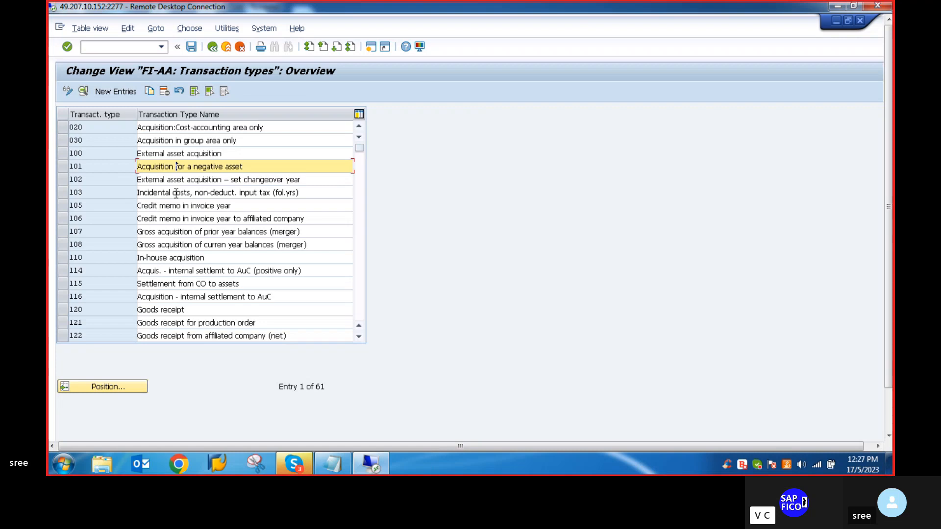
{"action": "double_click", "coordinate": [180, 153]}
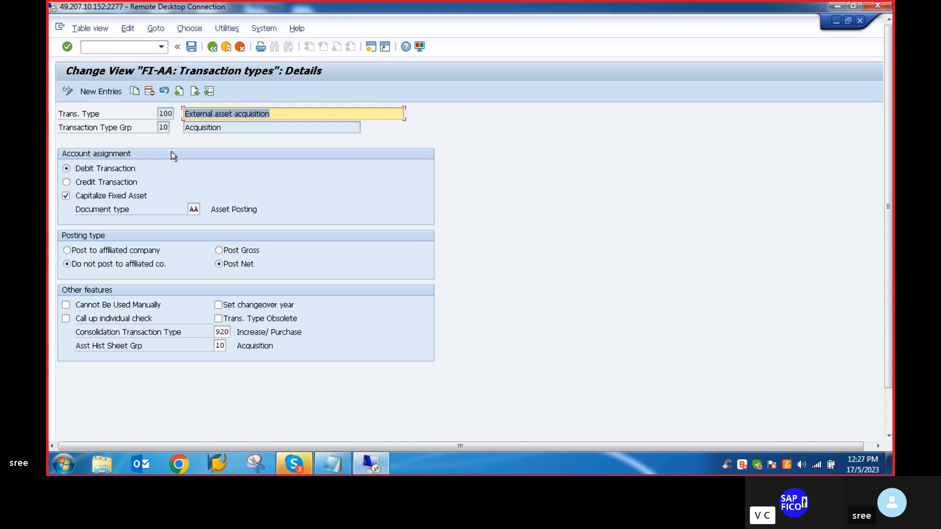
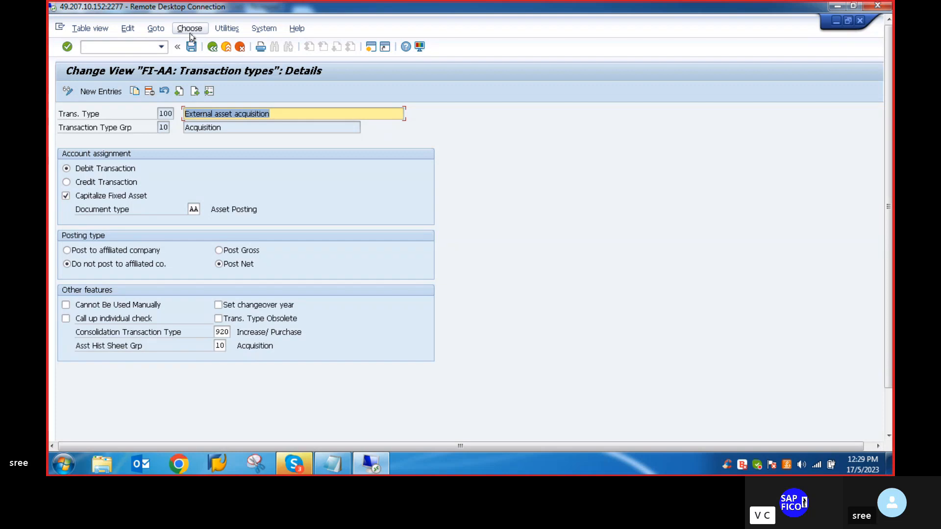
{"action": "left_click", "coordinate": [212, 46]}
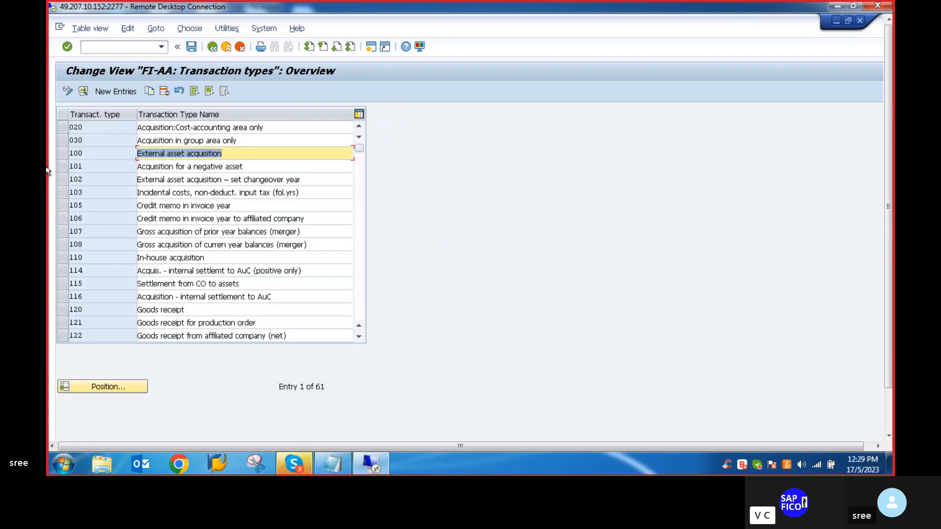
{"action": "double_click", "coordinate": [165, 166]}
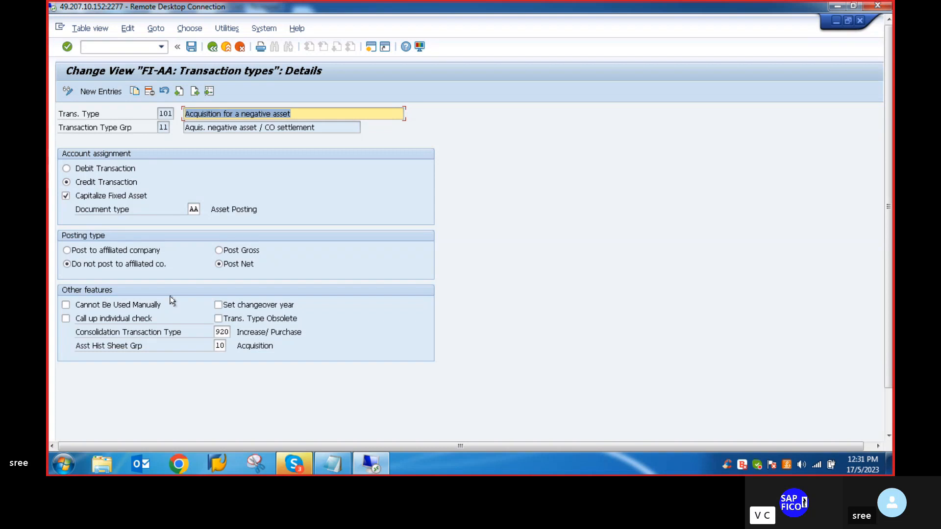
{"action": "left_click", "coordinate": [211, 47]}
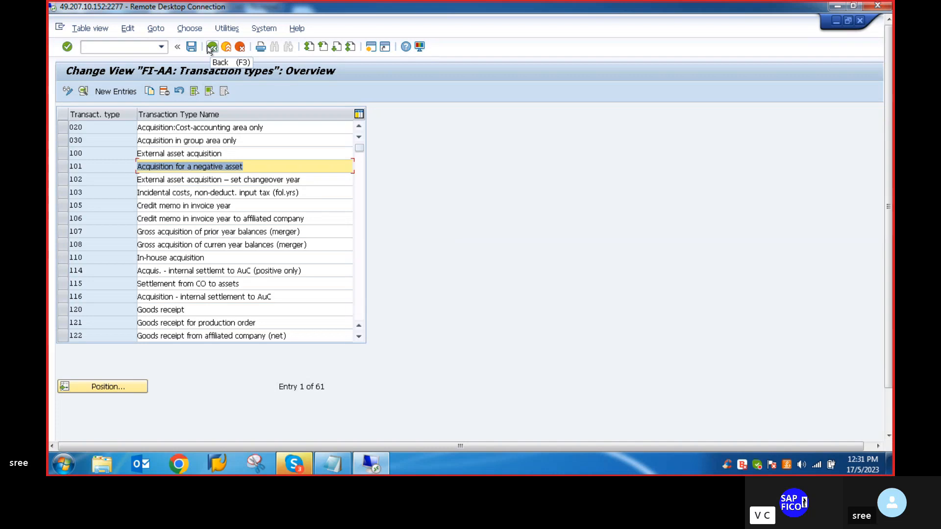
Open transaction AO72 in place of the acquisition transaction types overview
{"action": "left_click", "coordinate": [162, 47]}
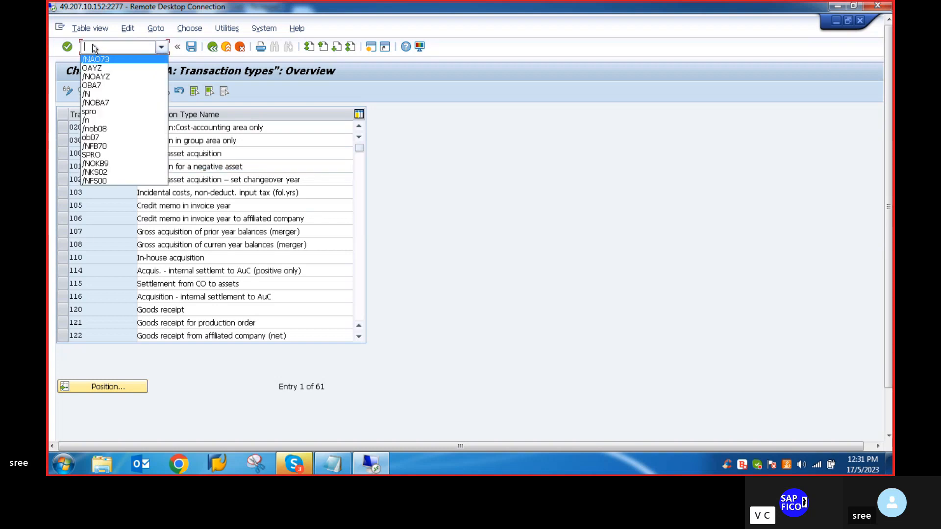
{"action": "type", "text": "/"}
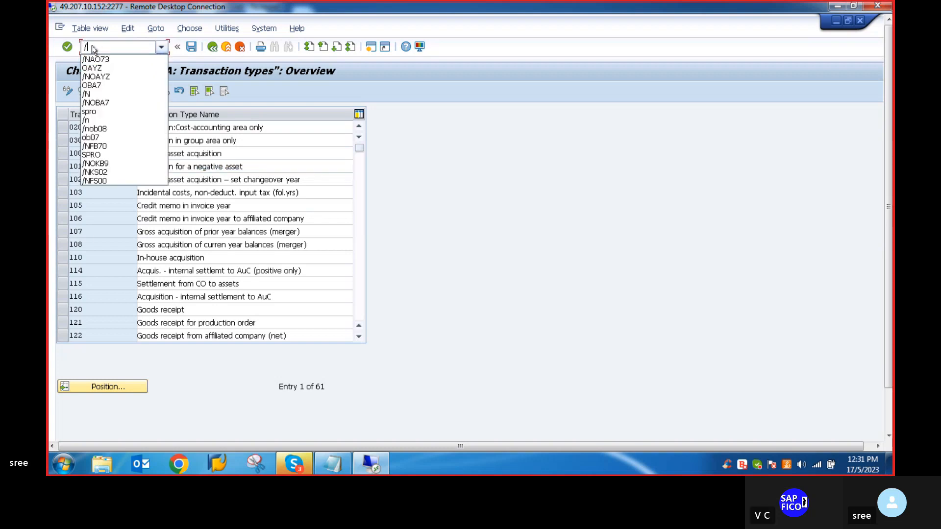
{"action": "type", "text": "NAO"}
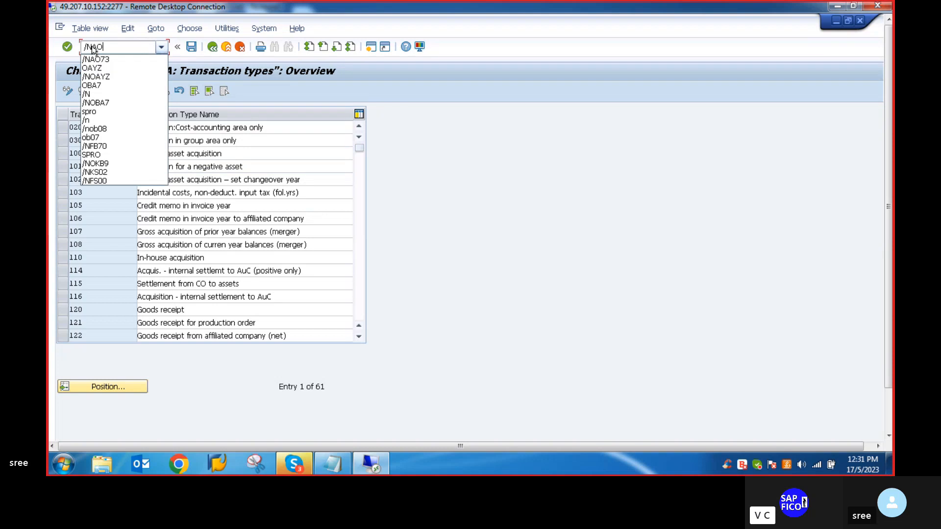
{"action": "type", "text": "YR"}
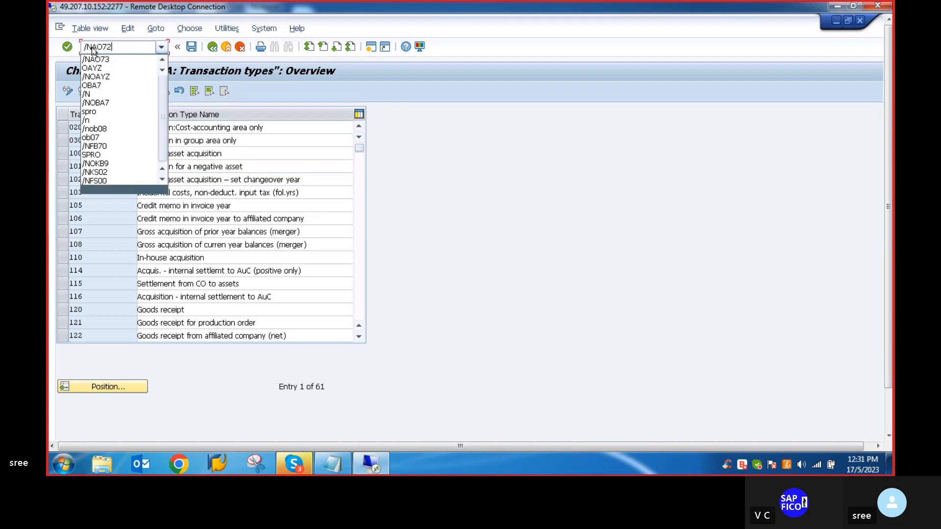
{"action": "key", "text": "Return"}
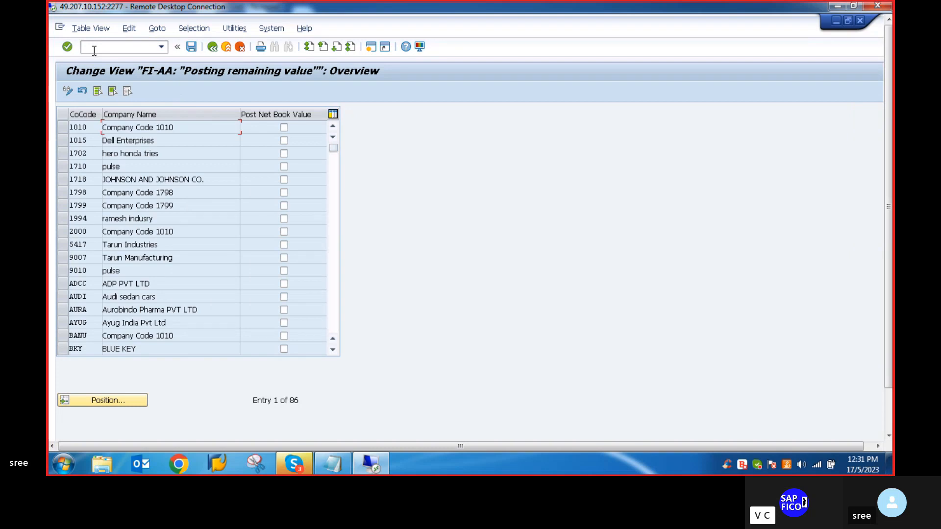
Position the posting remaining value list on company code VLVO, review its entry, and exit to SAP Easy Access
{"action": "left_click", "coordinate": [102, 400]}
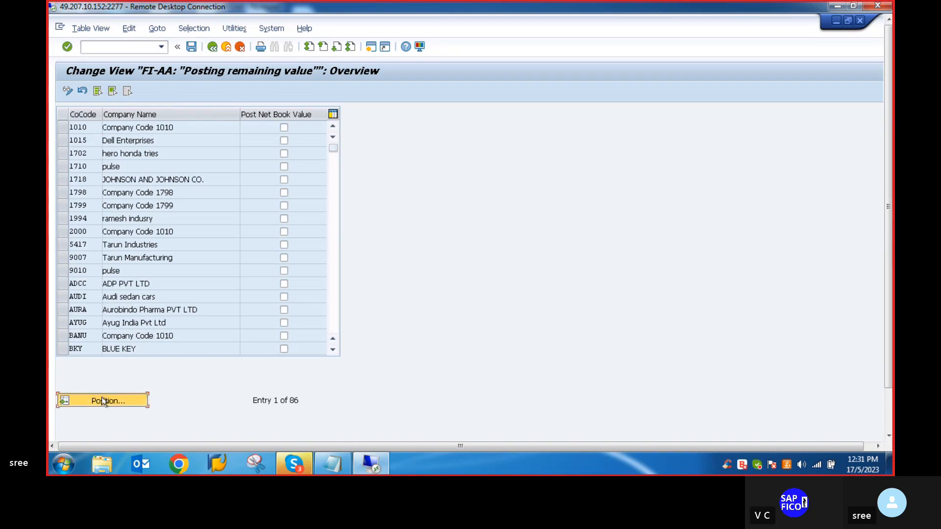
{"action": "type", "text": "VLVO"}
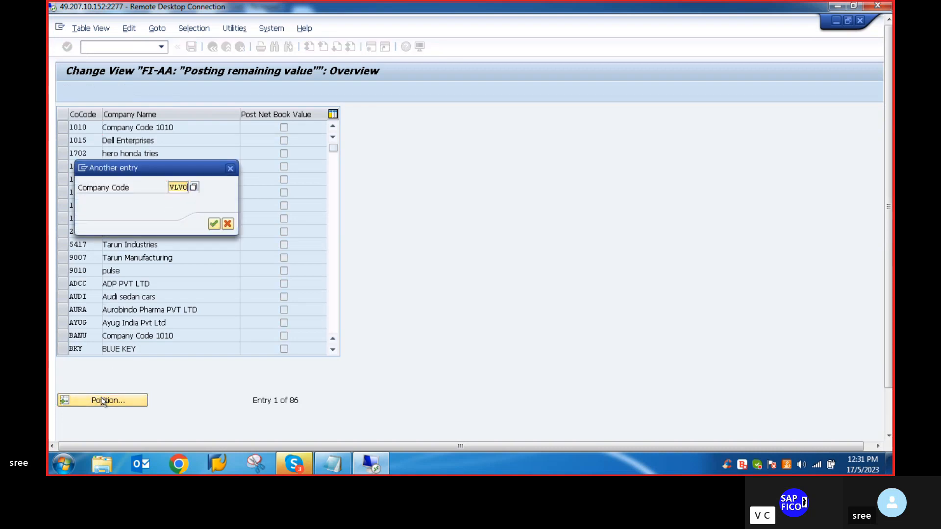
{"action": "key", "text": "Return"}
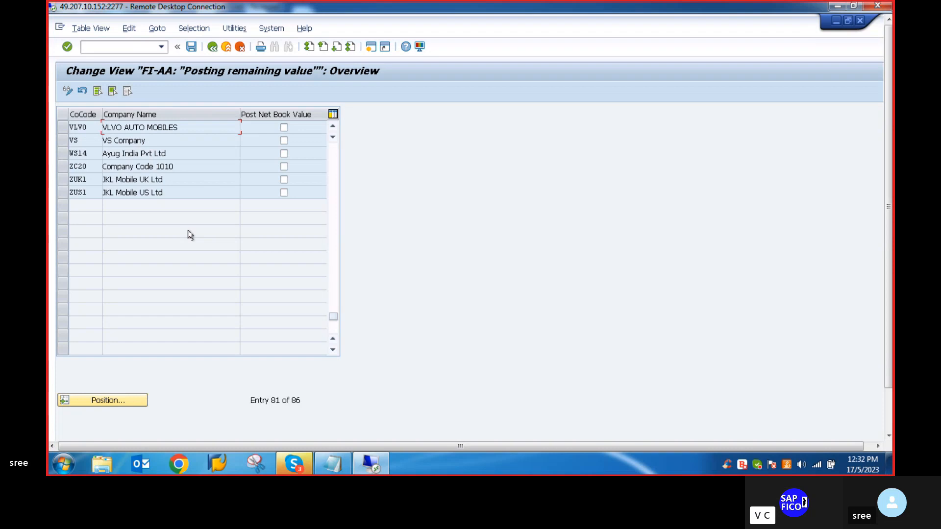
{"action": "left_click", "coordinate": [212, 47]}
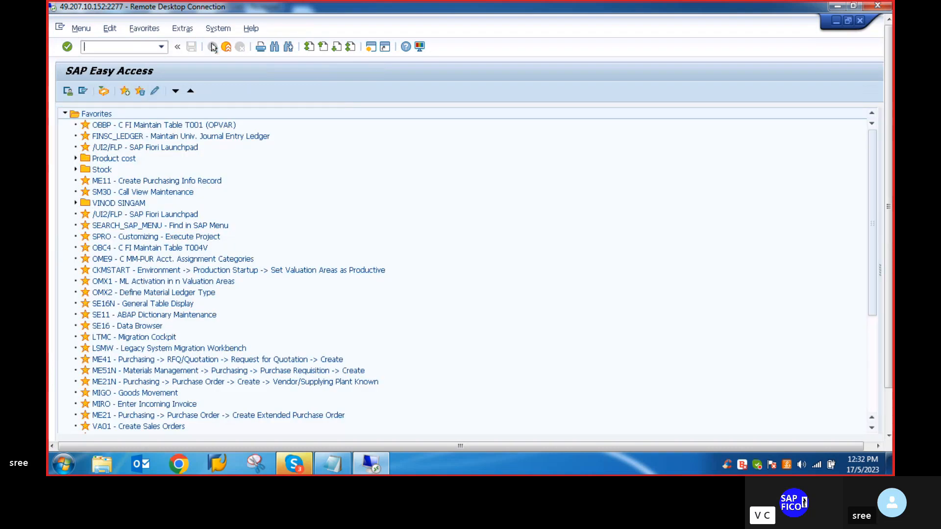
Check the Notepad notes for the transfer transaction codes and open transaction AO76 in SAP
{"action": "left_click", "coordinate": [335, 464]}
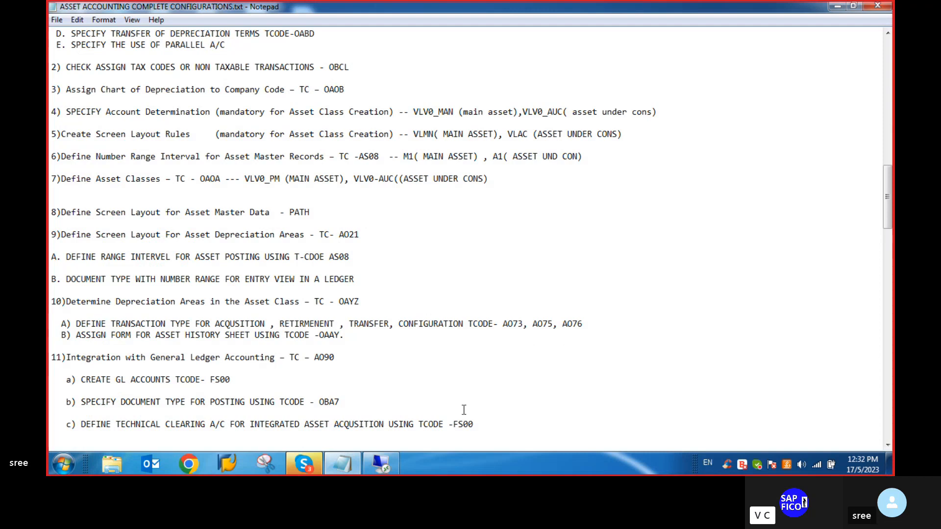
{"action": "left_click", "coordinate": [381, 461]}
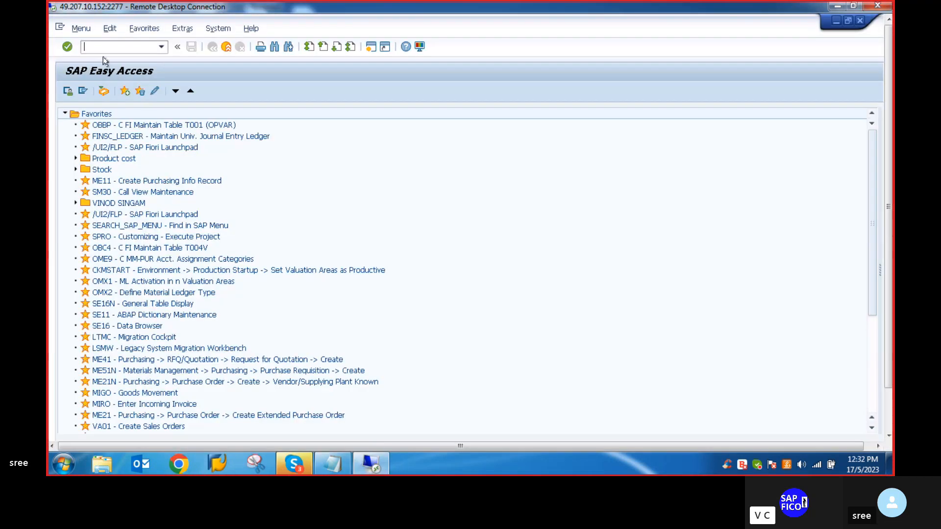
{"action": "type", "text": "AO76"}
{"action": "key", "text": "Return"}
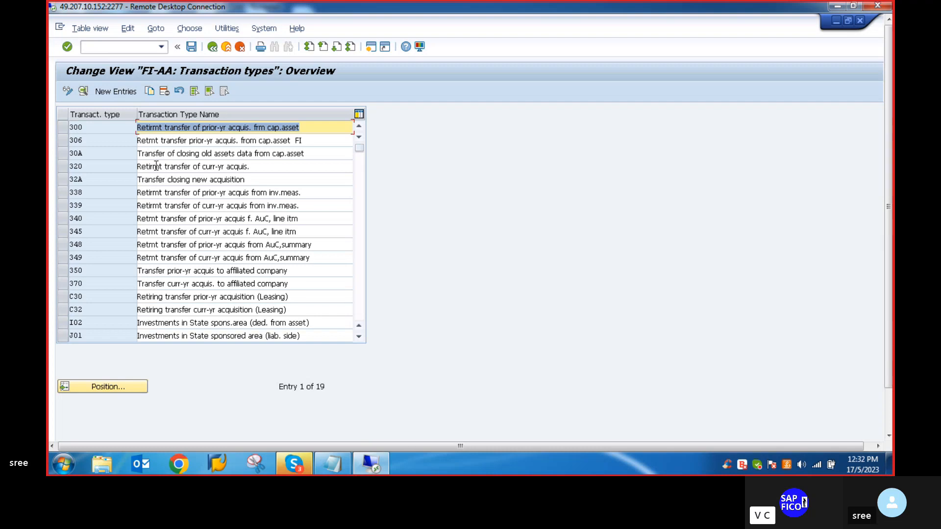
Open transaction AO77 to view the transaction types for acquiring transfers
{"action": "left_click", "coordinate": [112, 46]}
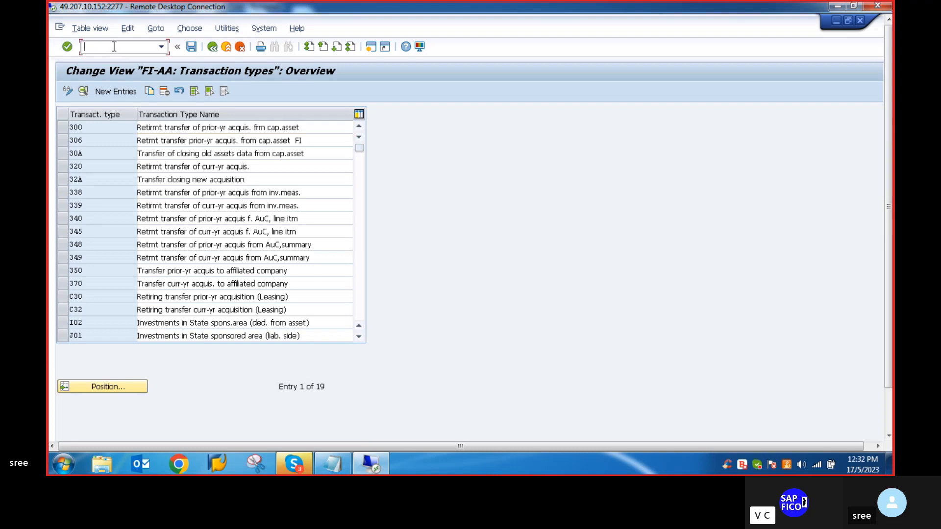
{"action": "type", "text": "/NAO"}
{"action": "type", "text": "77"}
{"action": "key", "text": "Return"}
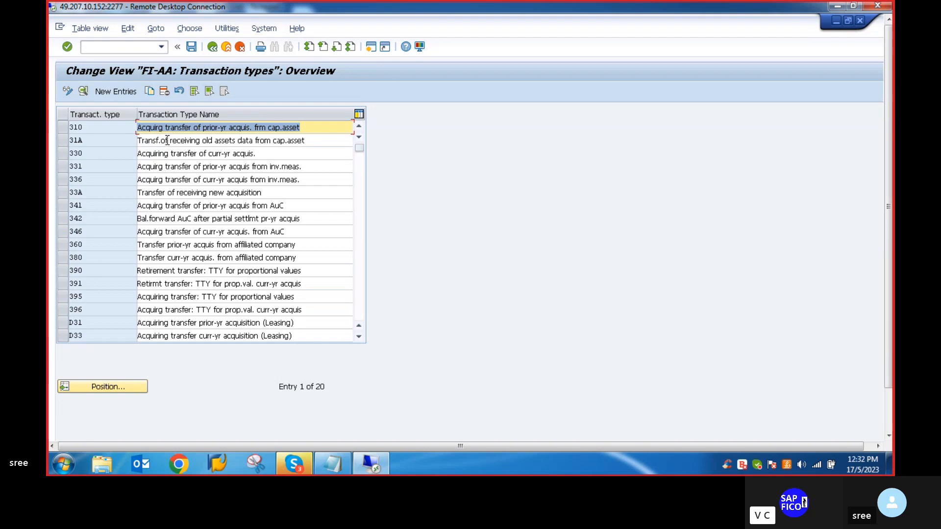
Check the Notepad notes for the asset history sheet form assignment and open transaction OAAY in SAP
{"action": "left_click", "coordinate": [336, 472]}
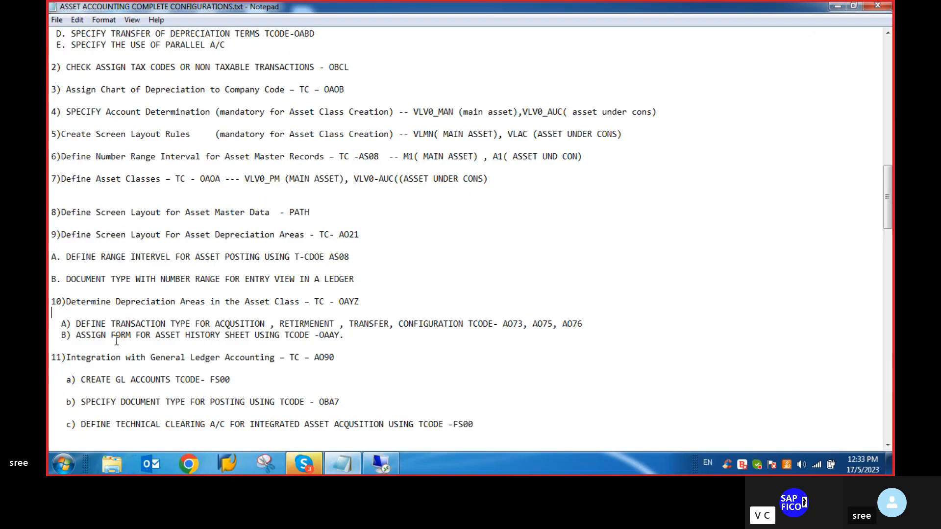
{"action": "scroll", "coordinate": [127, 337], "scroll_direction": "down", "scroll_amount": 1}
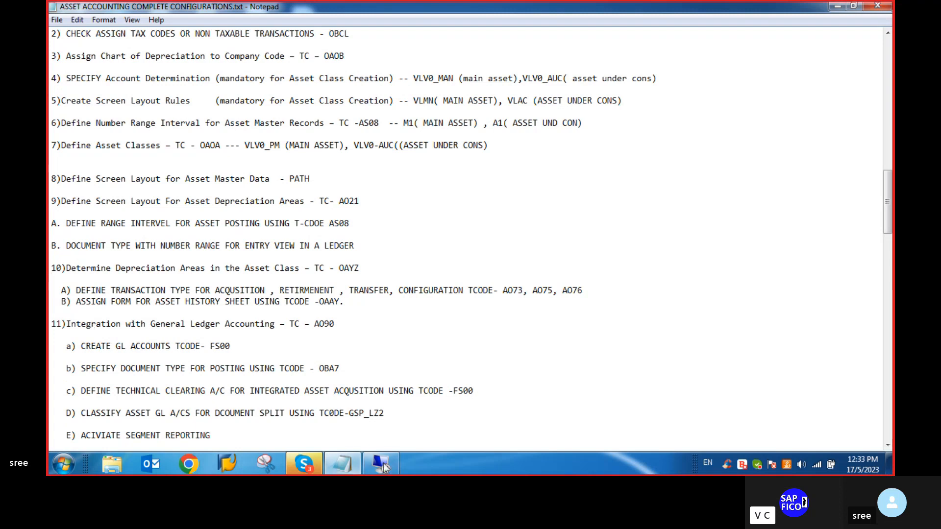
{"action": "left_click", "coordinate": [383, 462]}
{"action": "left_click", "coordinate": [105, 47]}
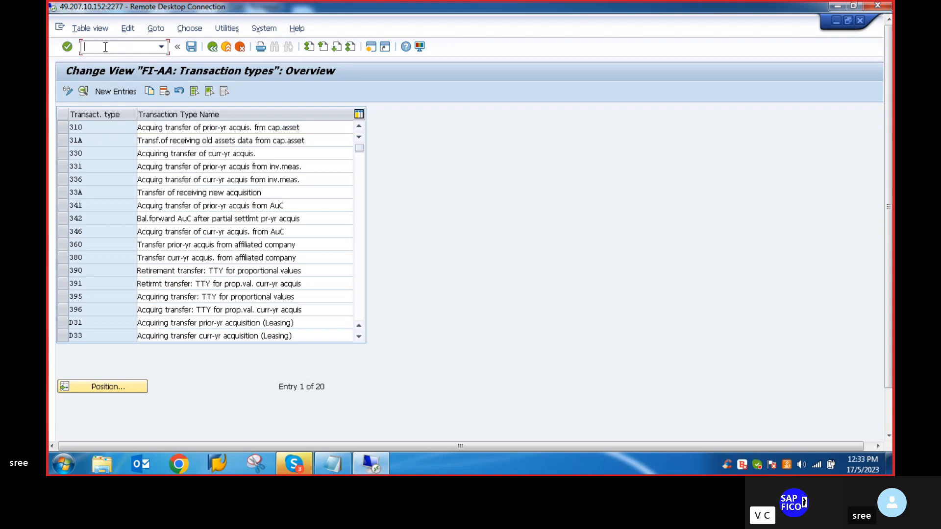
{"action": "type", "text": "/NOAAY"}
{"action": "key", "text": "Return"}
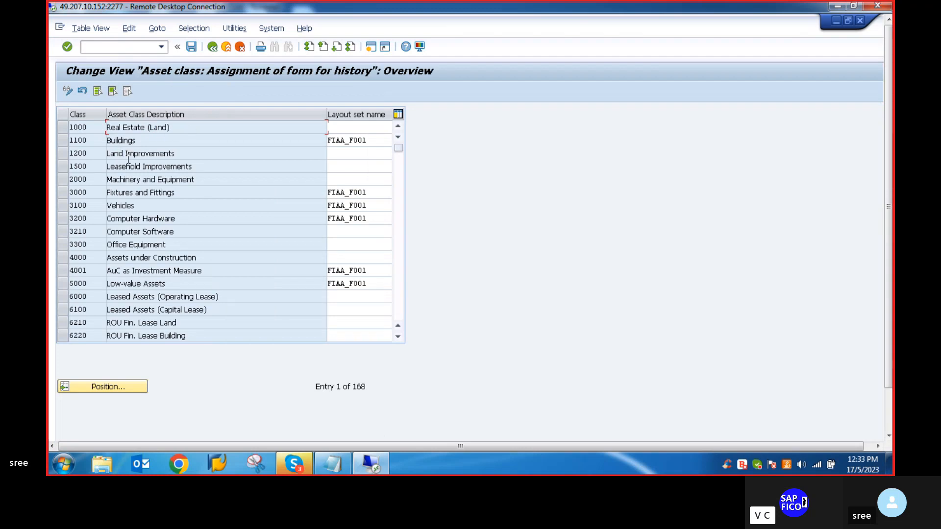
Position the history sheet form assignment list on asset class VLVO_PM
{"action": "left_click", "coordinate": [115, 387]}
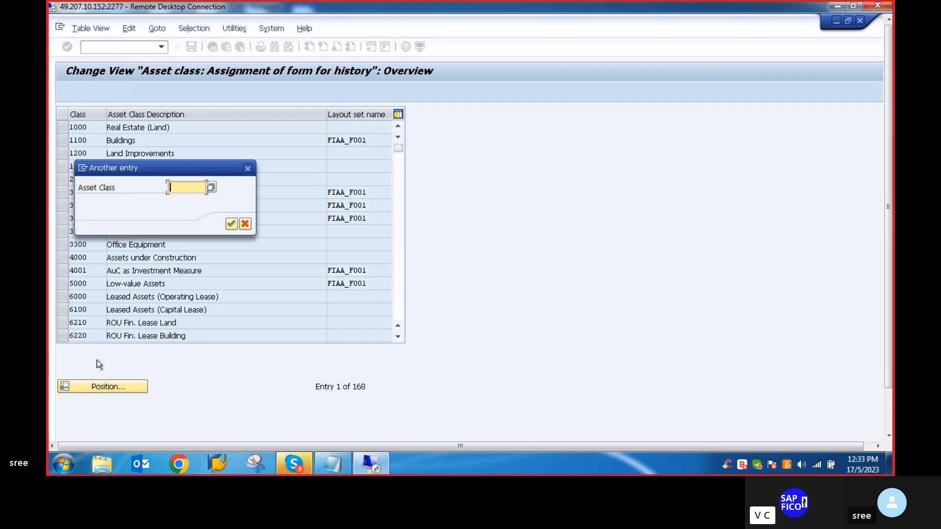
{"action": "type", "text": "V"}
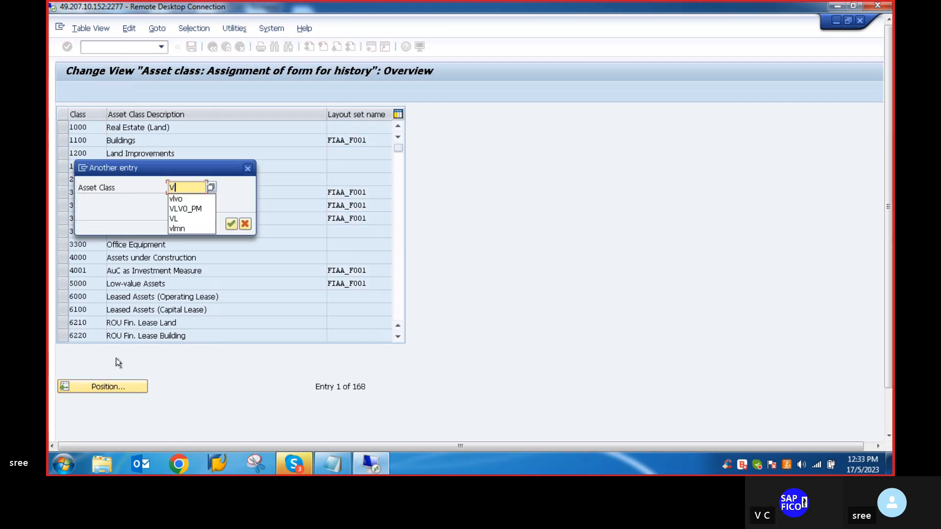
{"action": "left_click", "coordinate": [185, 209]}
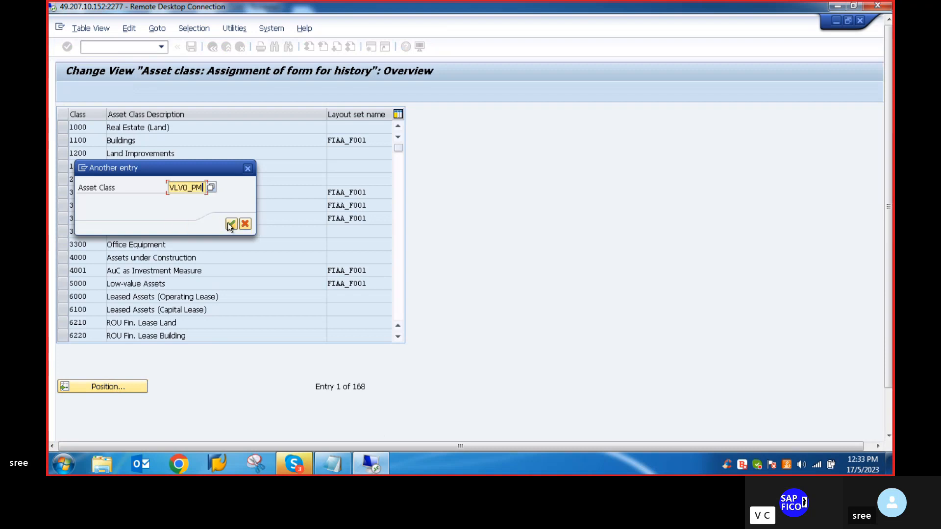
{"action": "left_click", "coordinate": [231, 224]}
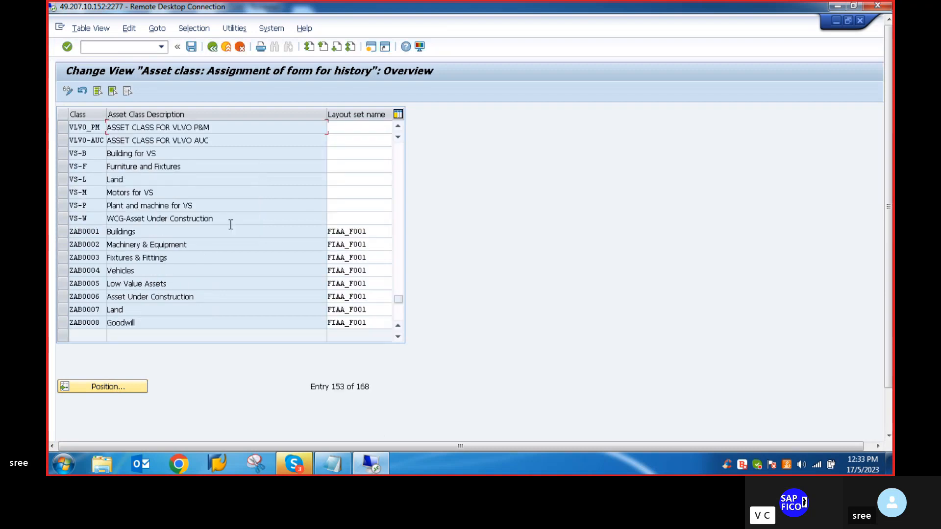
Assign layout set FIAA_F001, copied from class ZAB0001, to asset classes VLVO_PM and VLVO-AUC and save the assignments
{"action": "left_click", "coordinate": [336, 127]}
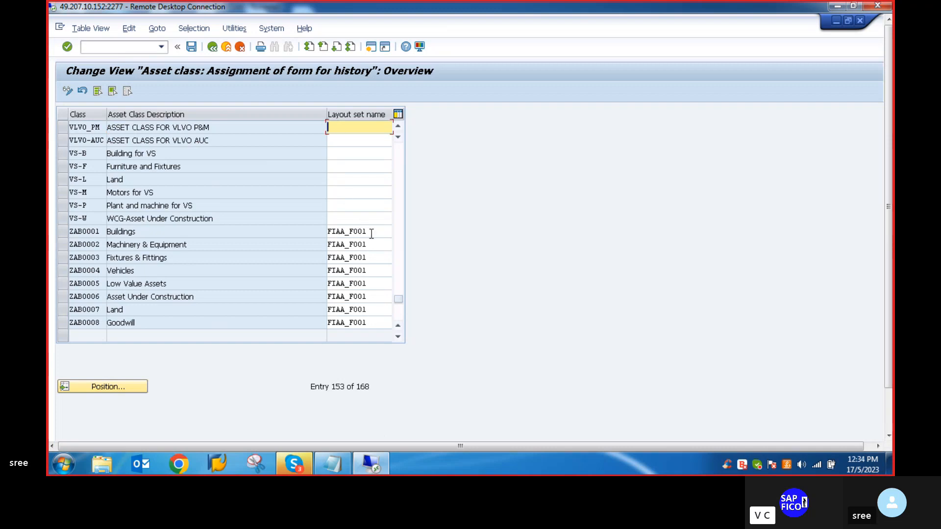
{"action": "left_click_drag", "start_coordinate": [368, 232], "coordinate": [321, 235]}
{"action": "key", "text": "ctrl+c"}
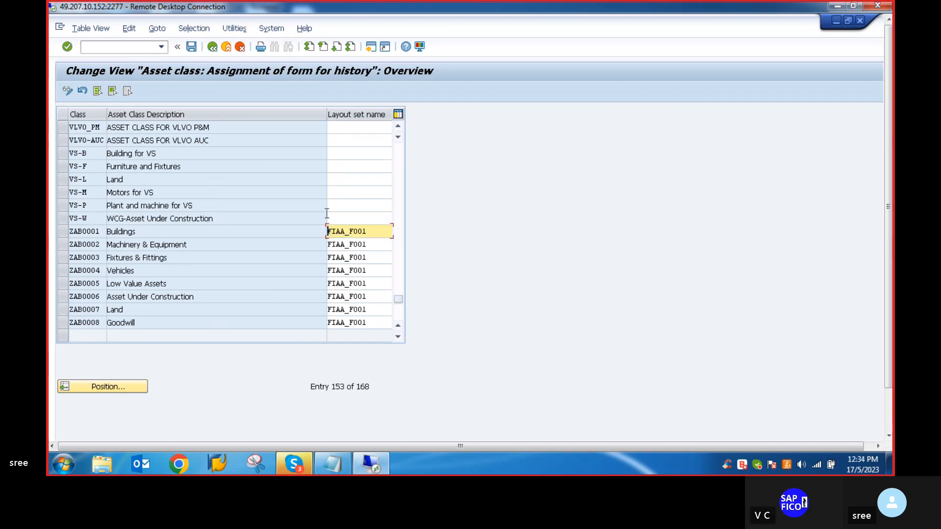
{"action": "left_click", "coordinate": [340, 126]}
{"action": "key", "text": "ctrl+v"}
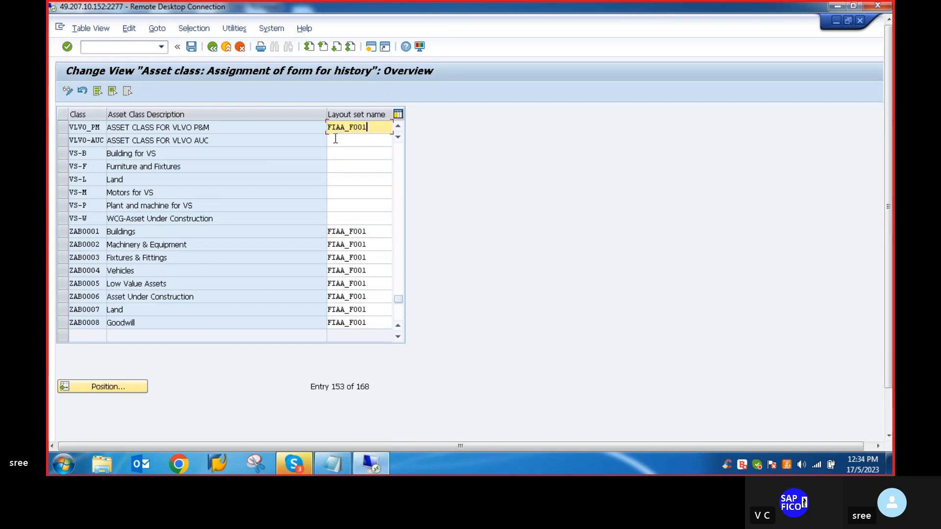
{"action": "left_click", "coordinate": [335, 140]}
{"action": "key", "text": "ctrl+v"}
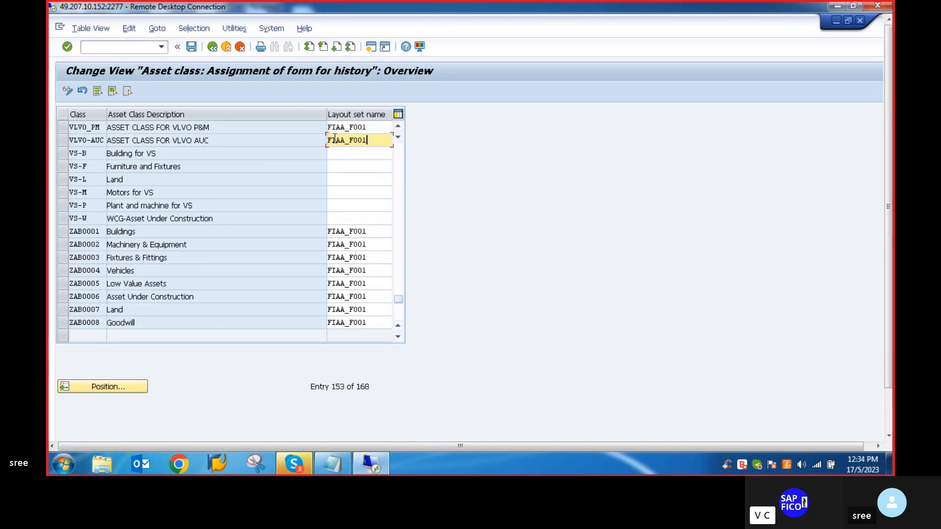
{"action": "left_click", "coordinate": [193, 46]}
{"action": "left_click", "coordinate": [191, 47]}
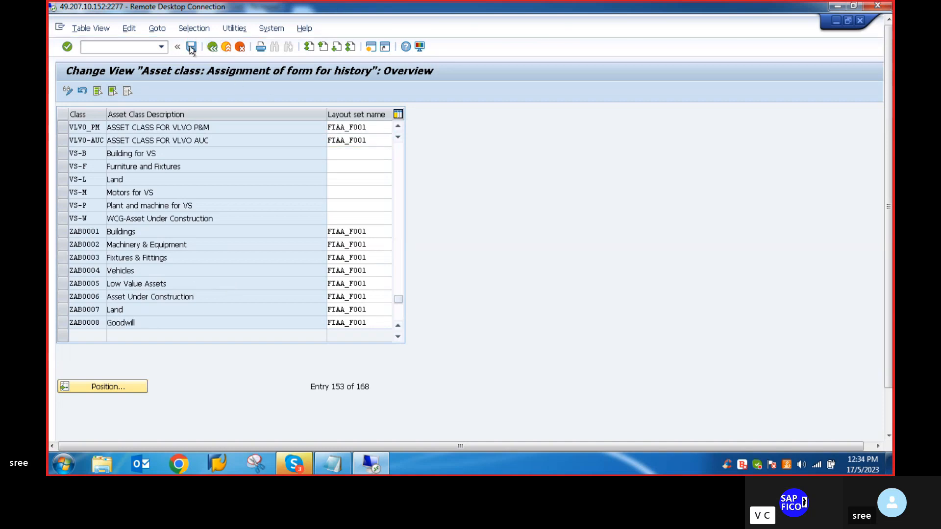
{"action": "left_click", "coordinate": [228, 225]}
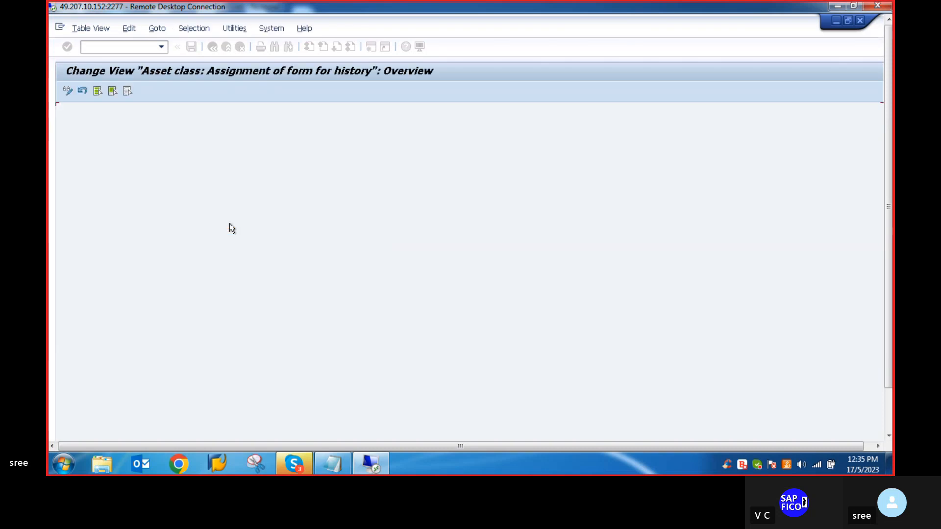
{"action": "left_click_drag", "start_coordinate": [887, 162], "coordinate": [890, 245]}
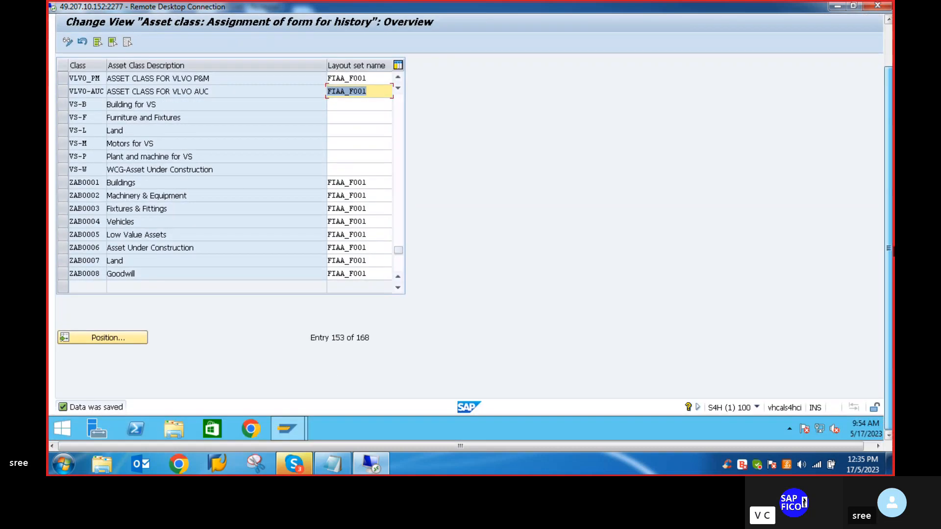
Check the Notepad notes on general ledger integration and open transaction FS00 in SAP
{"action": "left_click", "coordinate": [339, 463]}
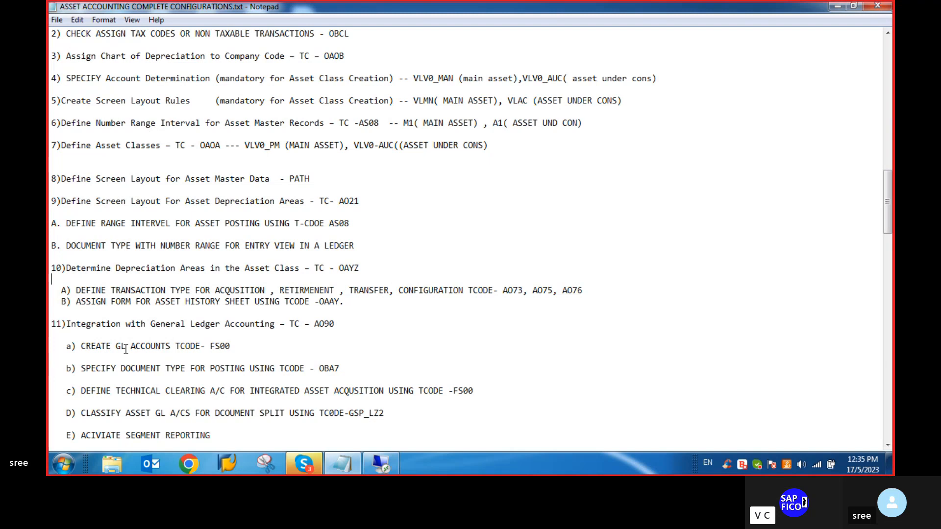
{"action": "scroll", "coordinate": [237, 364], "scroll_direction": "down", "scroll_amount": 3}
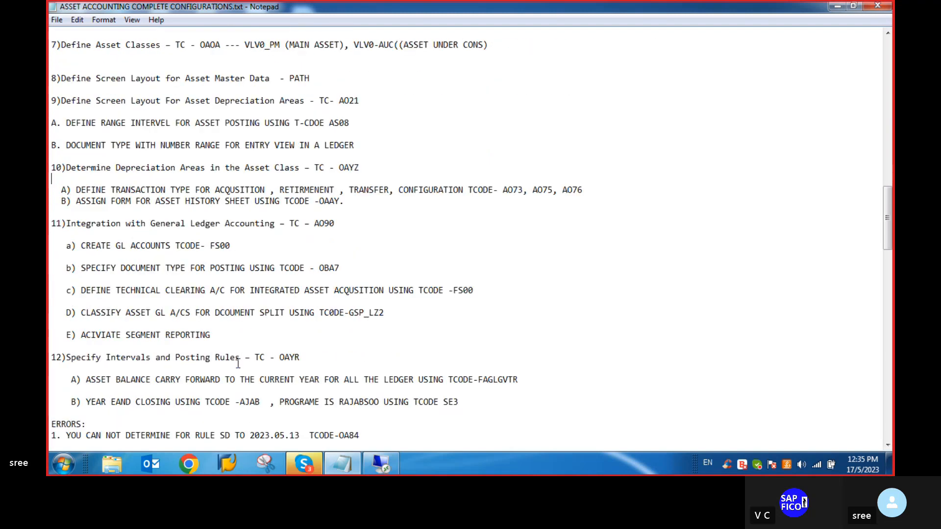
{"action": "scroll", "coordinate": [238, 364], "scroll_direction": "down", "scroll_amount": 1}
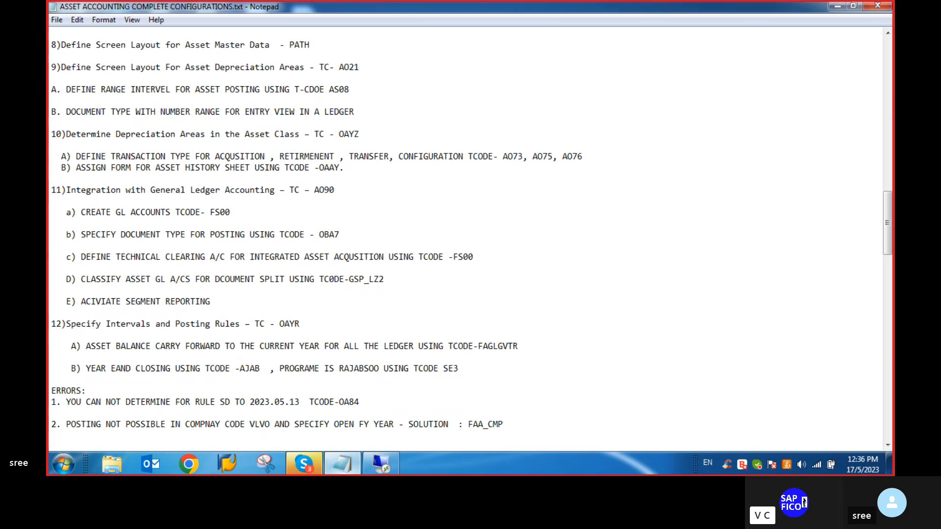
{"action": "left_click", "coordinate": [381, 463]}
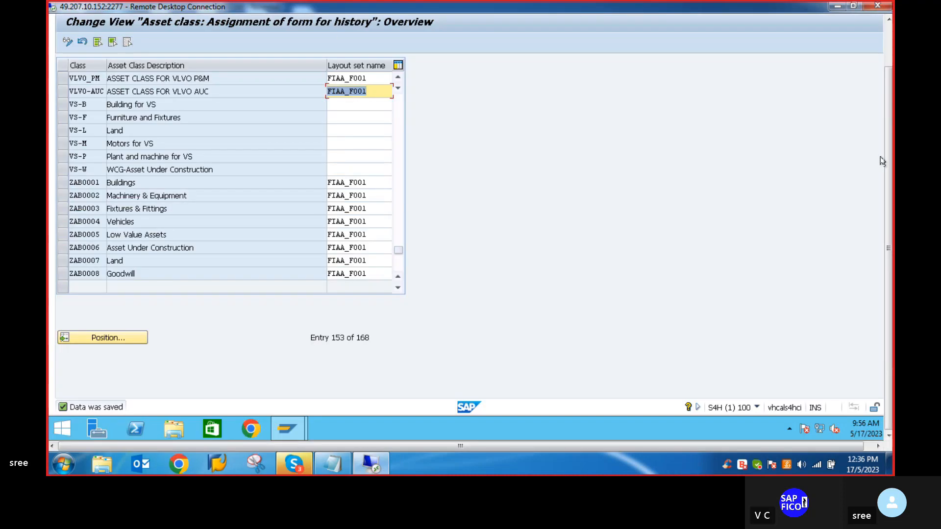
{"action": "left_click_drag", "start_coordinate": [889, 168], "coordinate": [864, 76]}
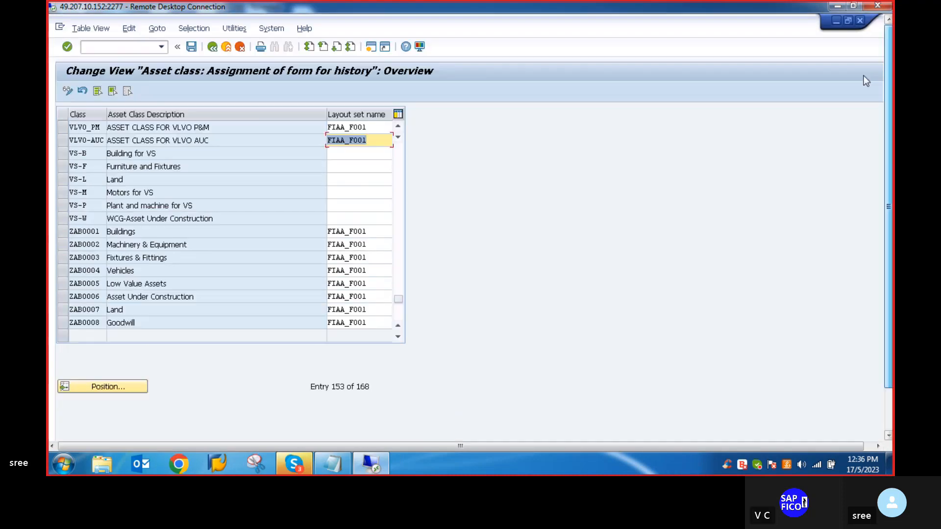
{"action": "left_click", "coordinate": [90, 46]}
{"action": "type", "text": "FS00"}
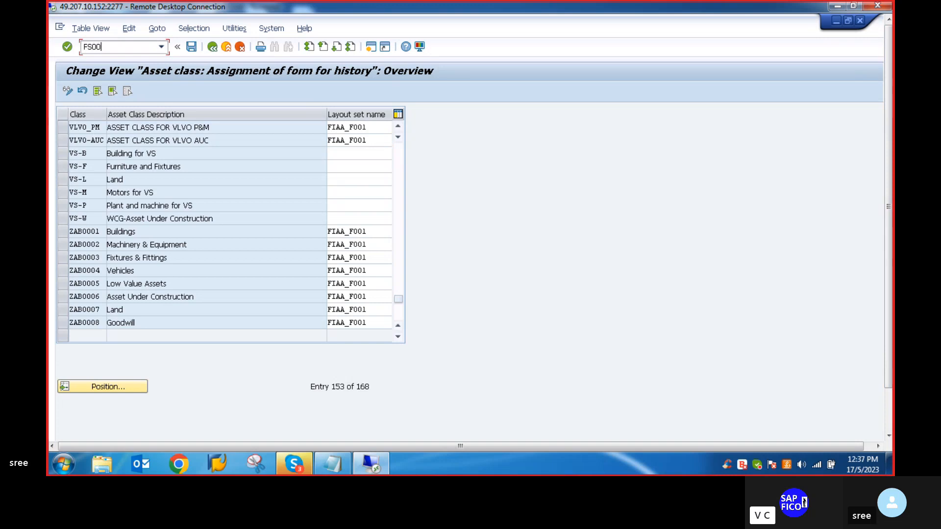
{"action": "key", "text": "Return"}
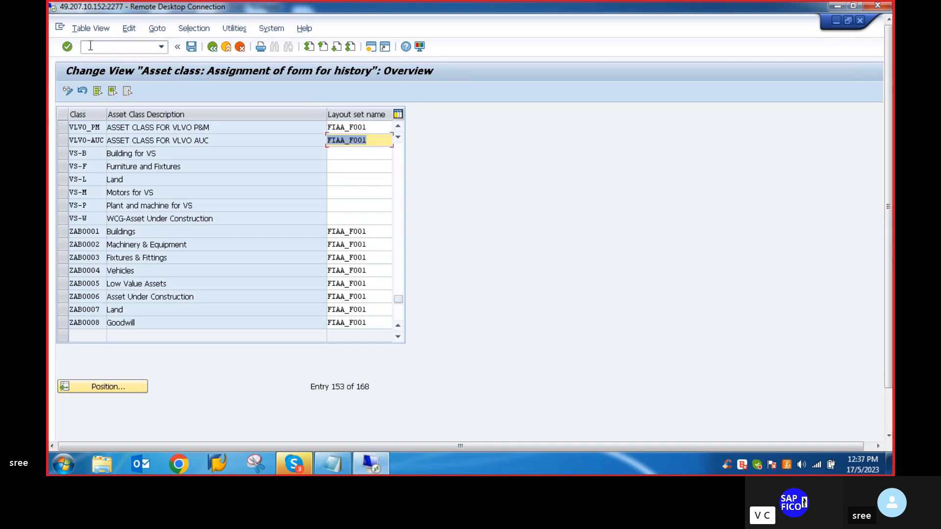
{"action": "left_click", "coordinate": [92, 46]}
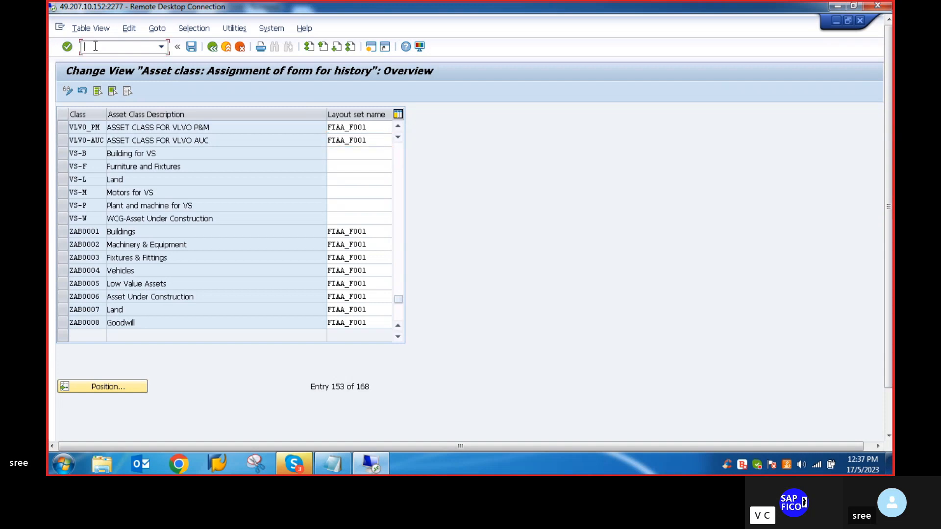
{"action": "type", "text": "/NFS00"}
{"action": "key", "text": "Return"}
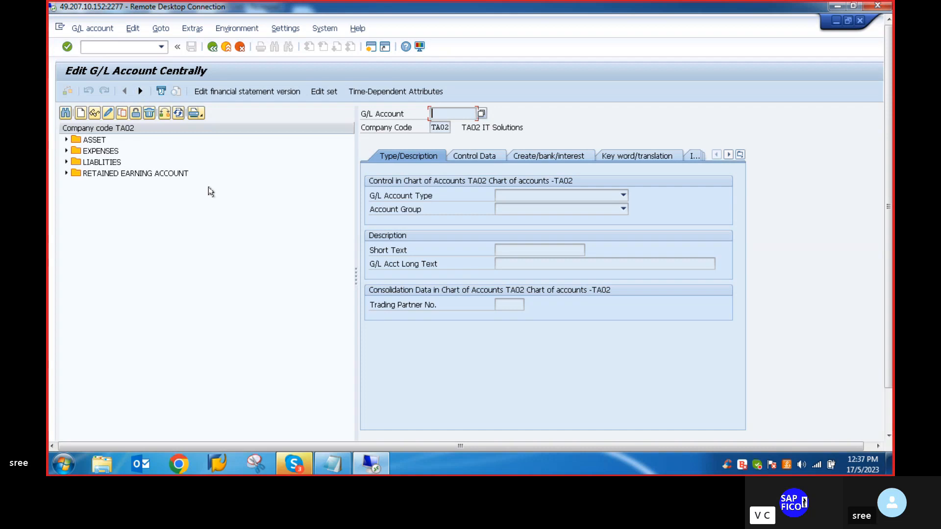
Change the company code of the G/L account list to VLVO
{"action": "left_click", "coordinate": [164, 115]}
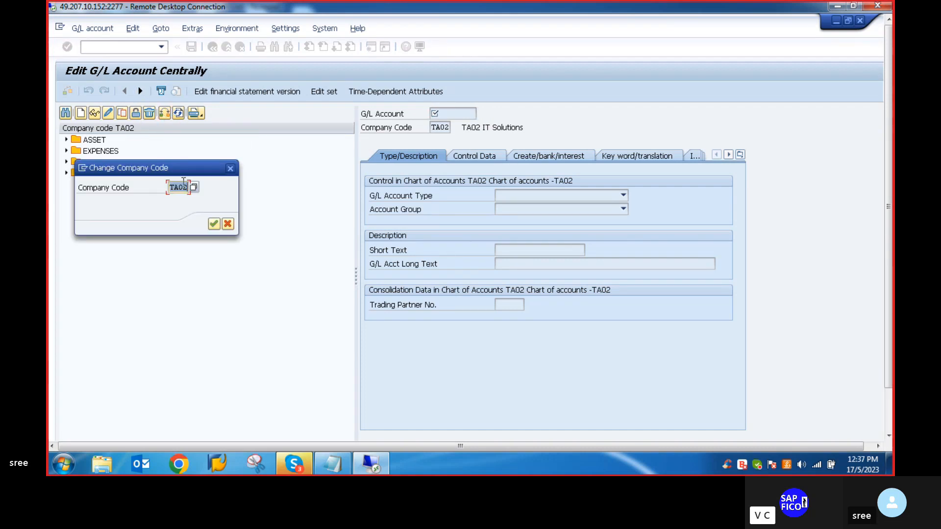
{"action": "type", "text": "VLVO"}
{"action": "key", "text": "Return"}
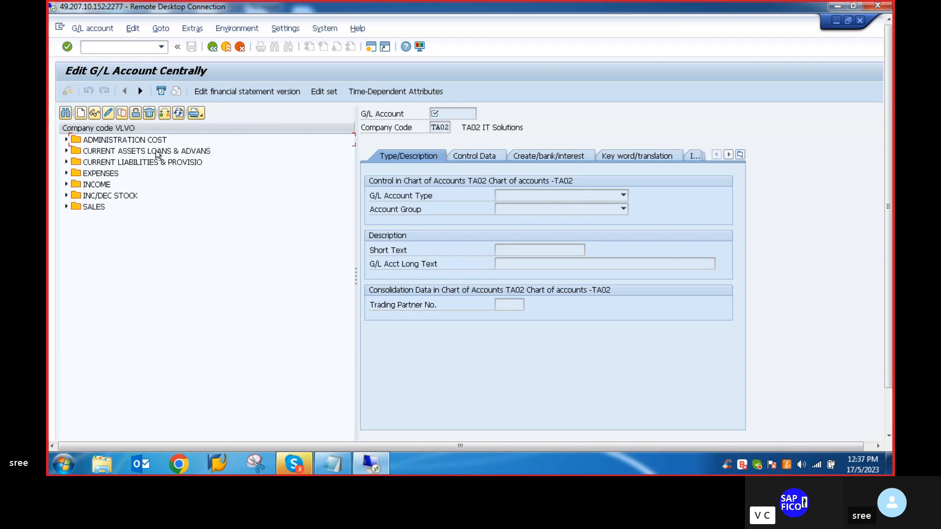
Open the G/L account groups overview in a new session and position it on chart of accounts VLVO
{"action": "left_click", "coordinate": [371, 47]}
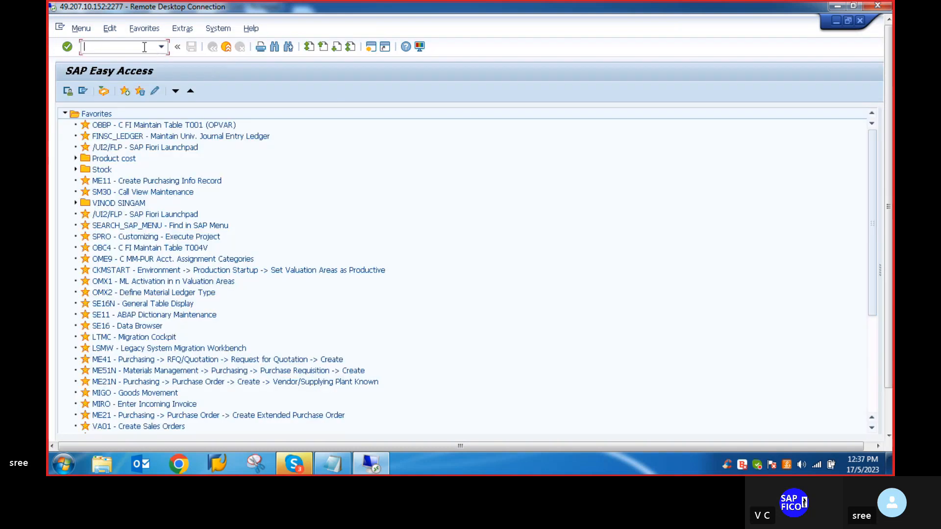
{"action": "type", "text": "sm30"}
{"action": "key", "text": "Return"}
{"action": "left_click", "coordinate": [169, 427]}
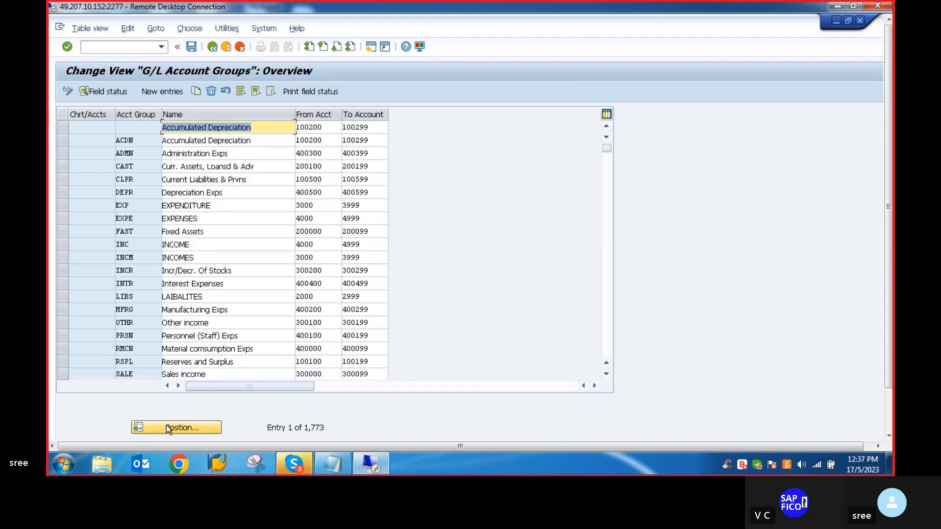
{"action": "type", "text": "vlvo"}
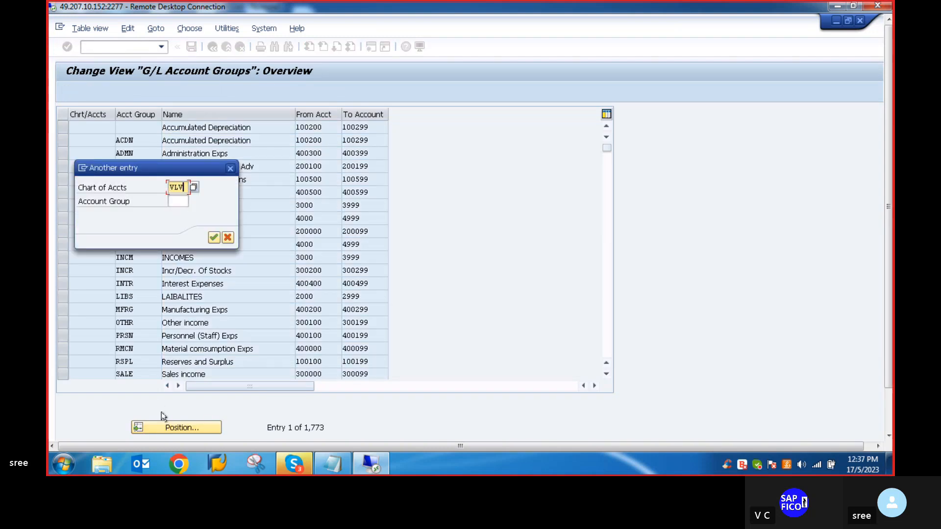
{"action": "key", "text": "Return"}
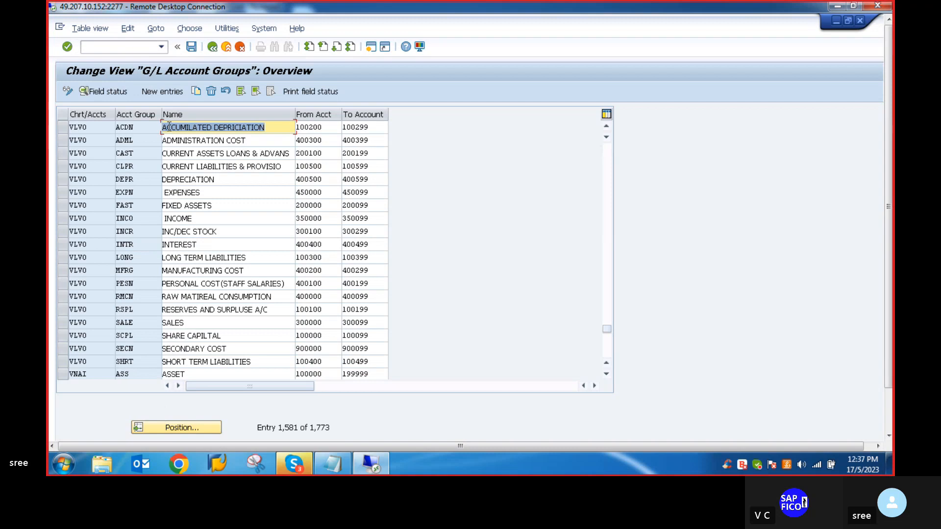
Check the account number range of the VLVO fixed assets group and return to the Edit G/L Account Centrally session
{"action": "left_click", "coordinate": [312, 209]}
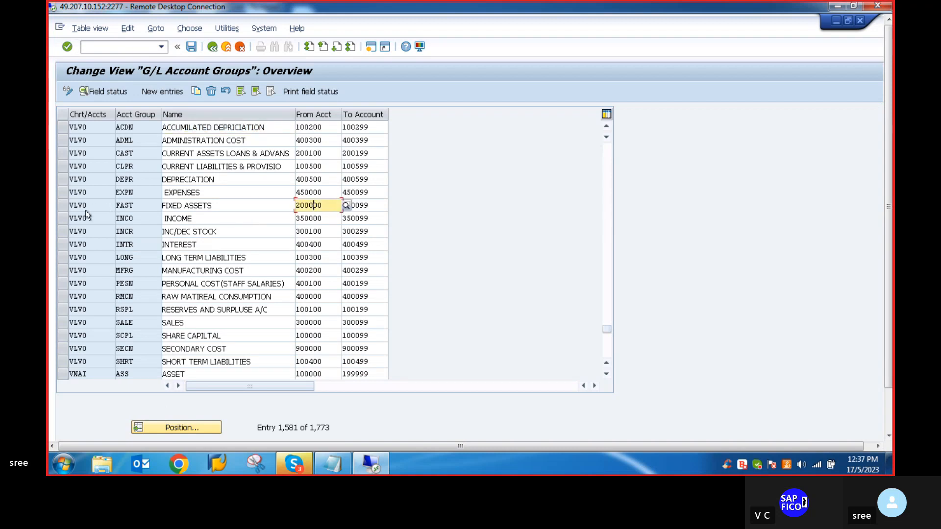
{"action": "left_click", "coordinate": [59, 205]}
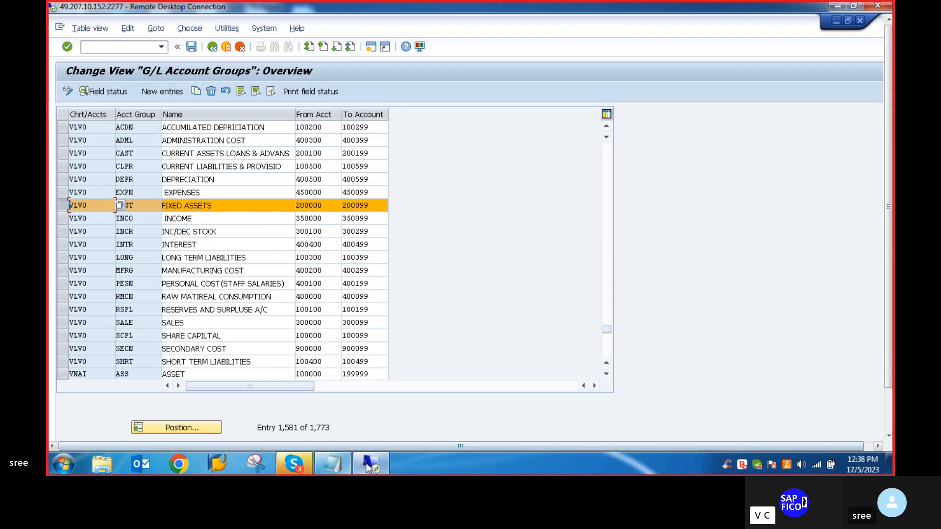
{"action": "left_click_drag", "start_coordinate": [887, 249], "coordinate": [888, 295]}
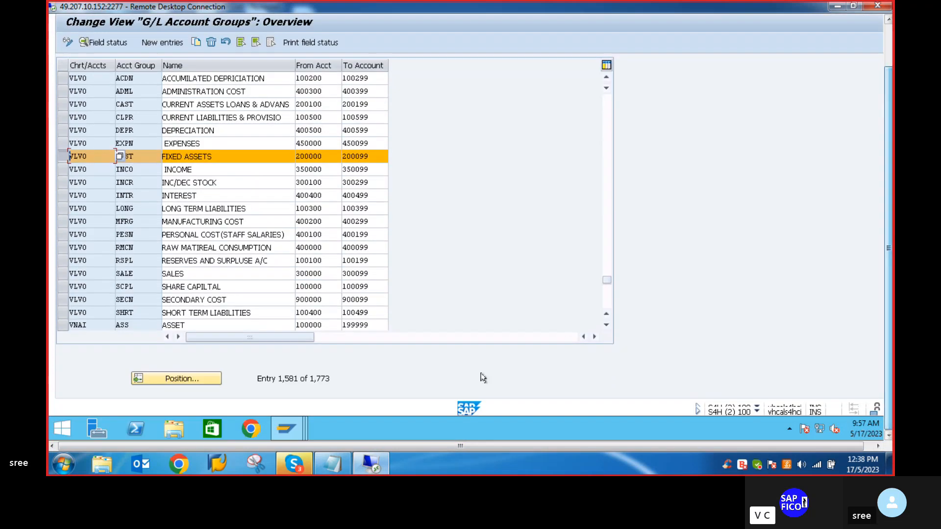
{"action": "mouse_move", "coordinate": [297, 425]}
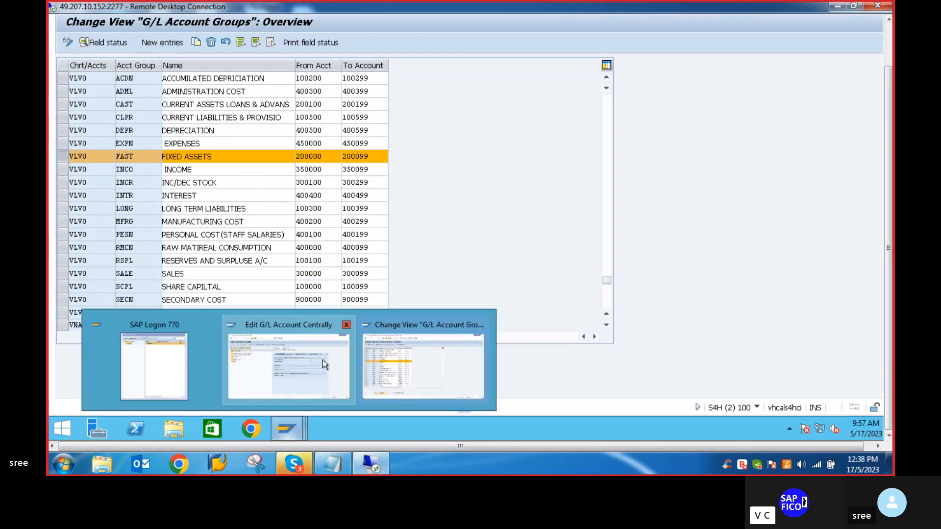
{"action": "left_click", "coordinate": [292, 363]}
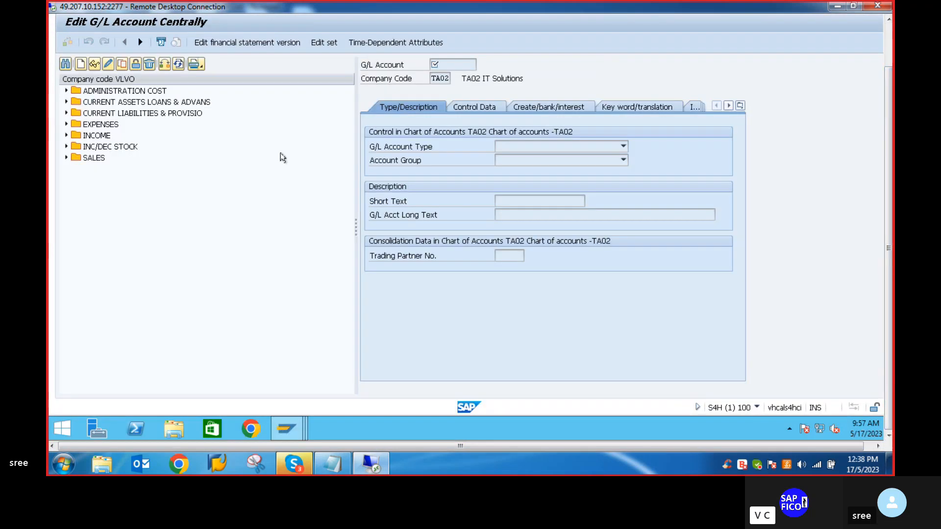
Start creating G/L account 200000 in company code VLVO
{"action": "left_click", "coordinate": [81, 64]}
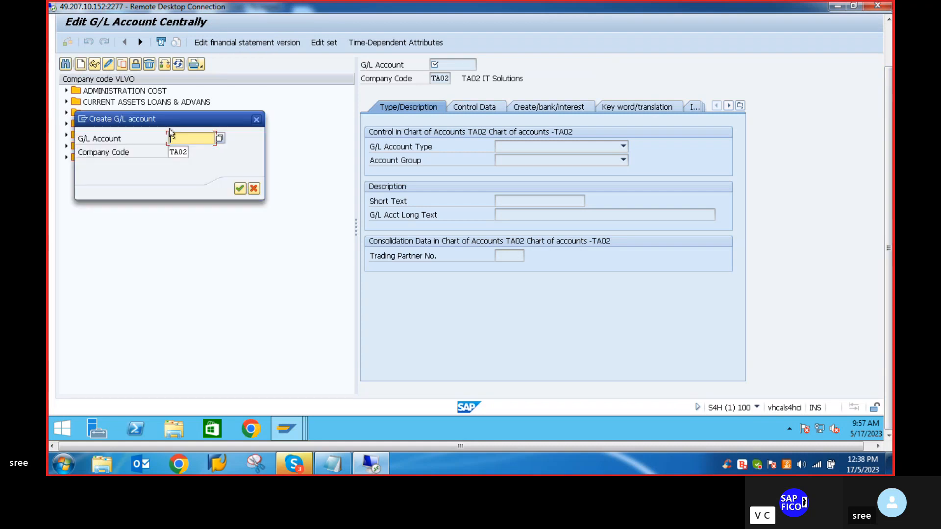
{"action": "type", "text": "20000"}
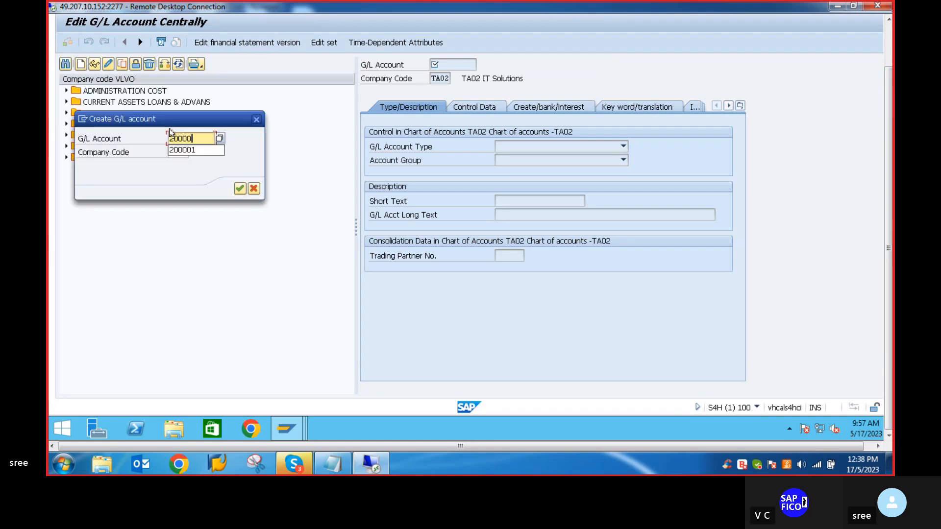
{"action": "type", "text": "0"}
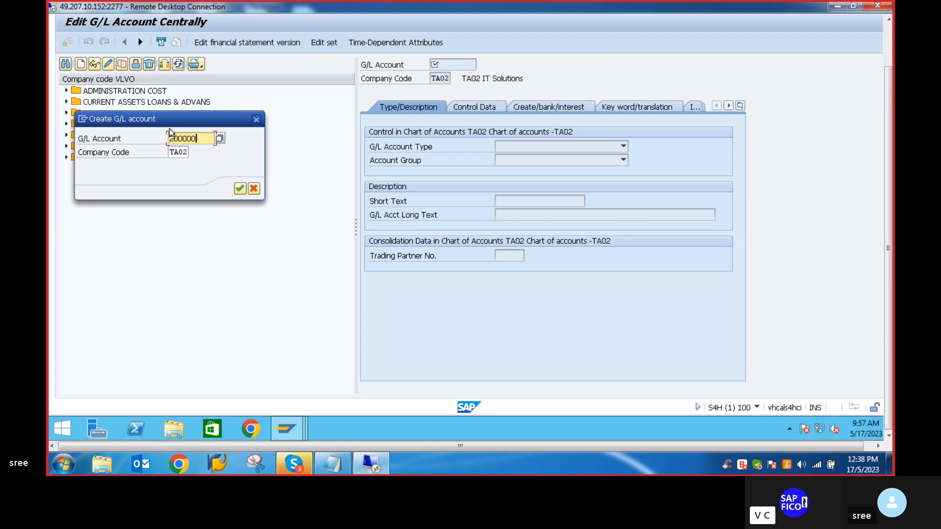
{"action": "left_click", "coordinate": [187, 153]}
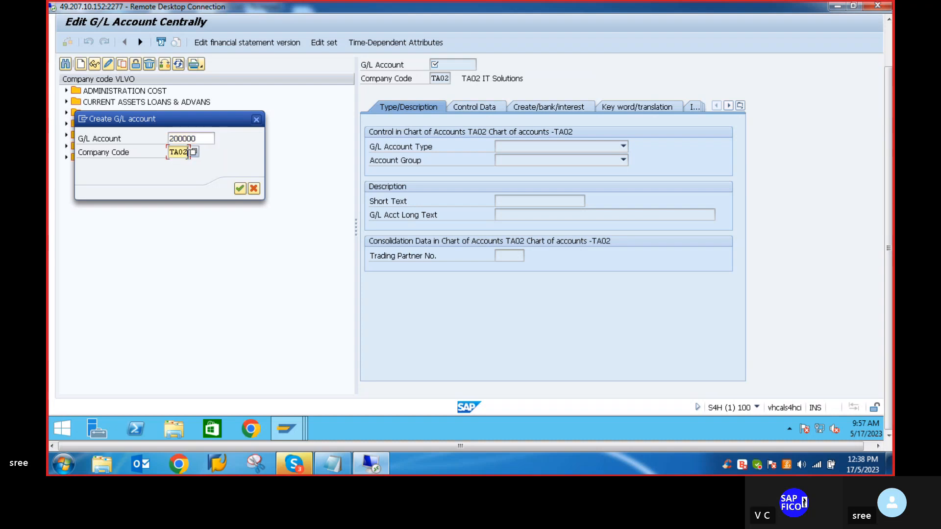
{"action": "key", "text": "BackSpace"}
{"action": "key", "text": "BackSpace"}
{"action": "key", "text": "BackSpace"}
{"action": "key", "text": "BackSpace"}
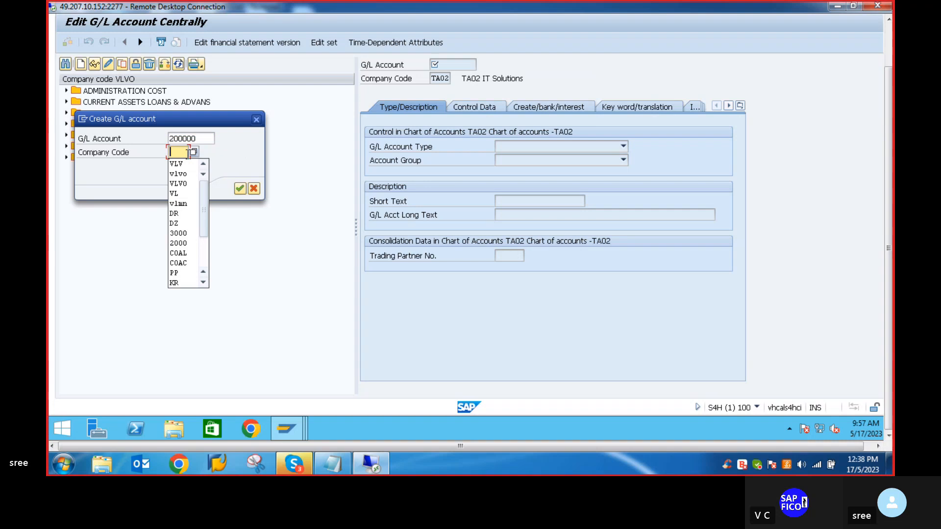
{"action": "type", "text": "VLVO"}
{"action": "key", "text": "Return"}
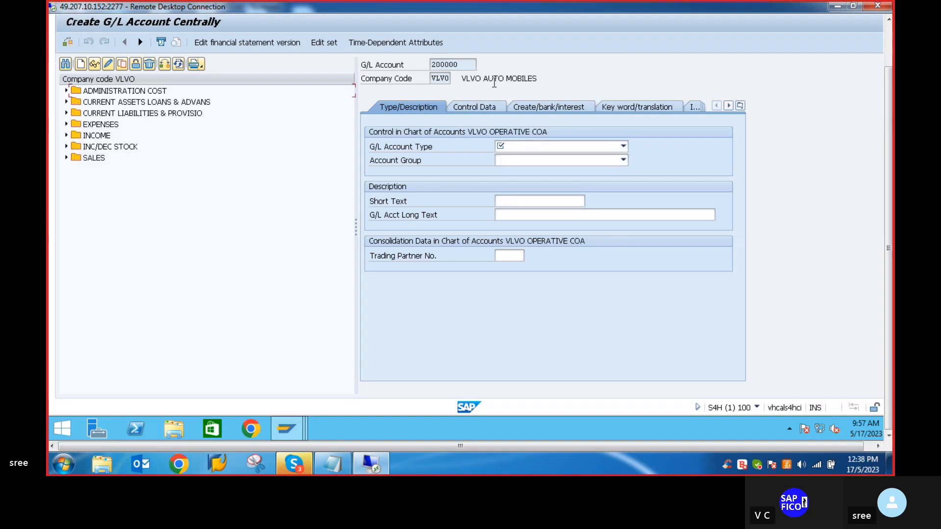
Classify G/L account 200000 as a Balance Sheet Account in the account group FAST FIXED ASSETS
{"action": "left_click", "coordinate": [622, 145]}
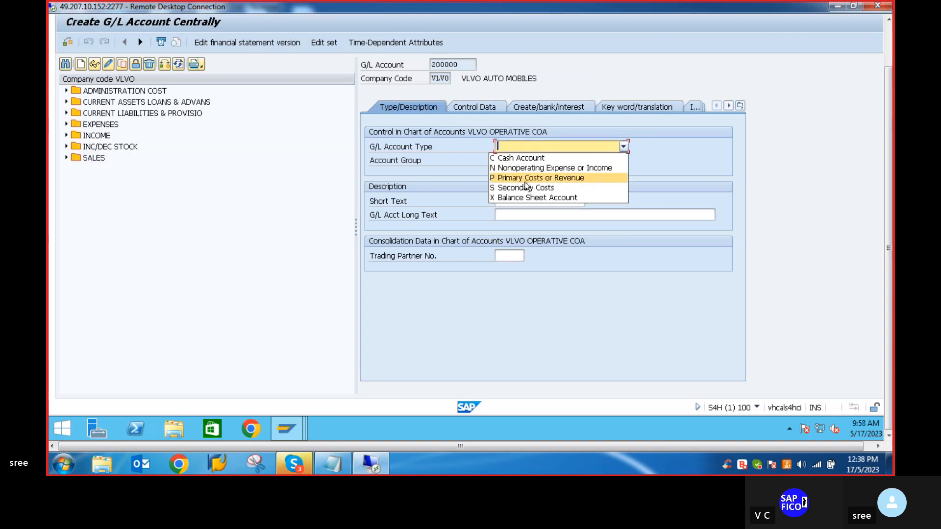
{"action": "left_click", "coordinate": [523, 200]}
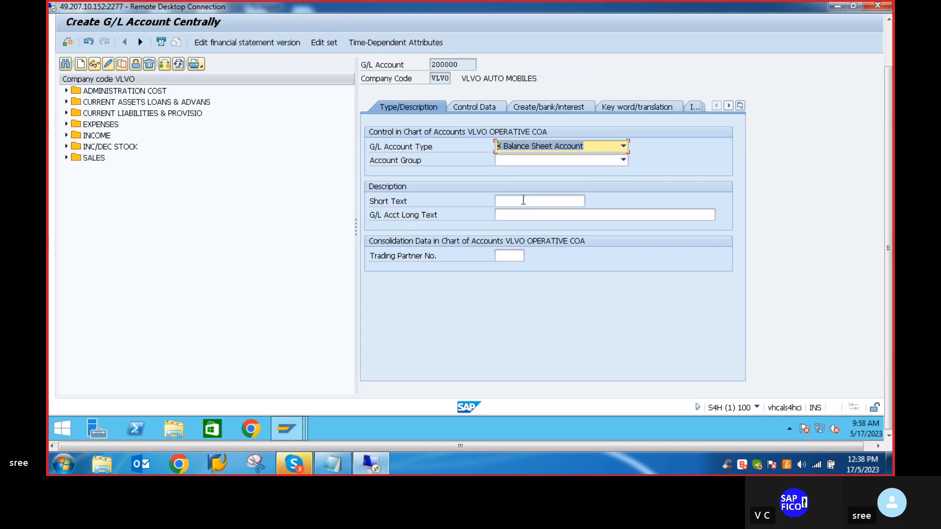
{"action": "left_click", "coordinate": [623, 160]}
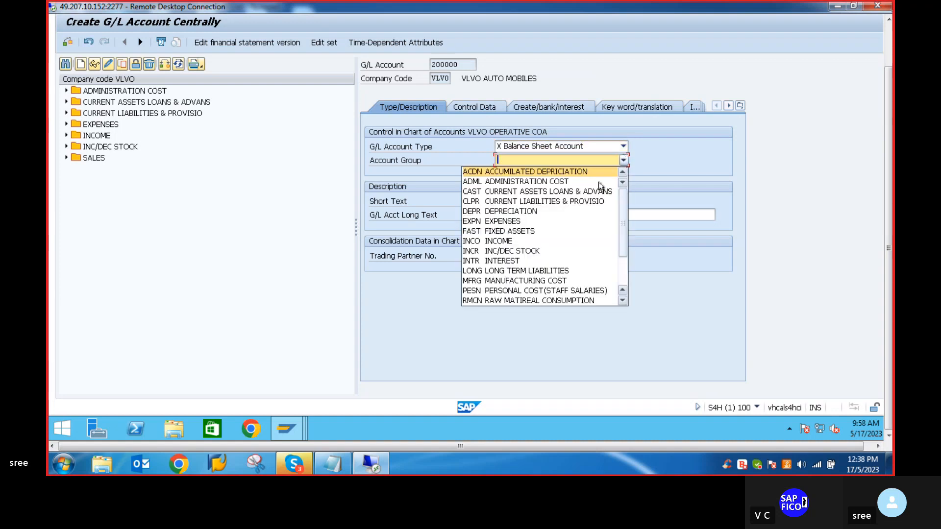
{"action": "left_click", "coordinate": [525, 230]}
Enter PLANT AND MACHINARY as the short text of G/L account 200000
{"action": "left_click", "coordinate": [512, 202]}
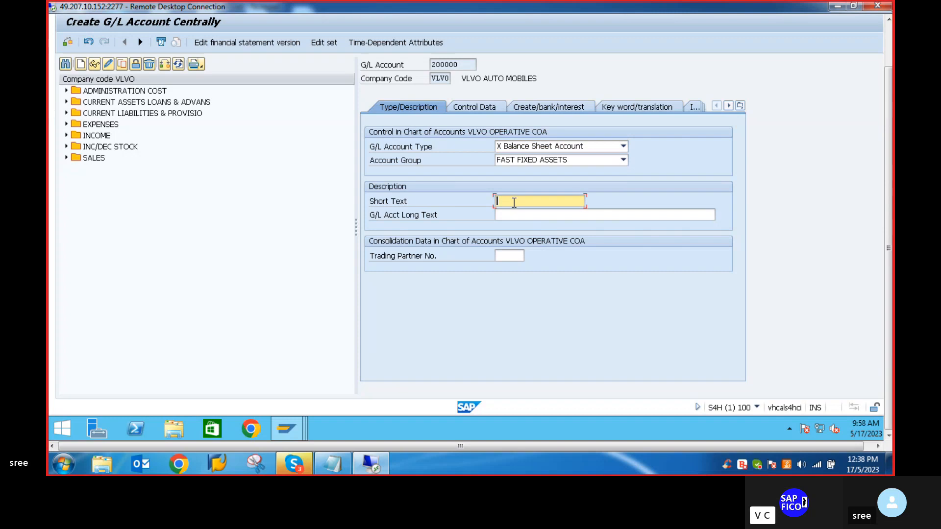
{"action": "type", "text": "P"}
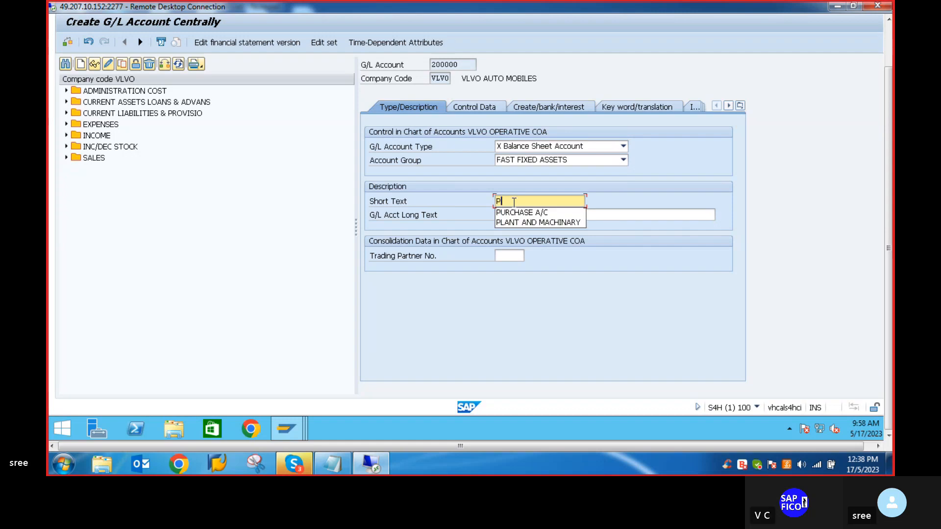
{"action": "type", "text": "LANT"}
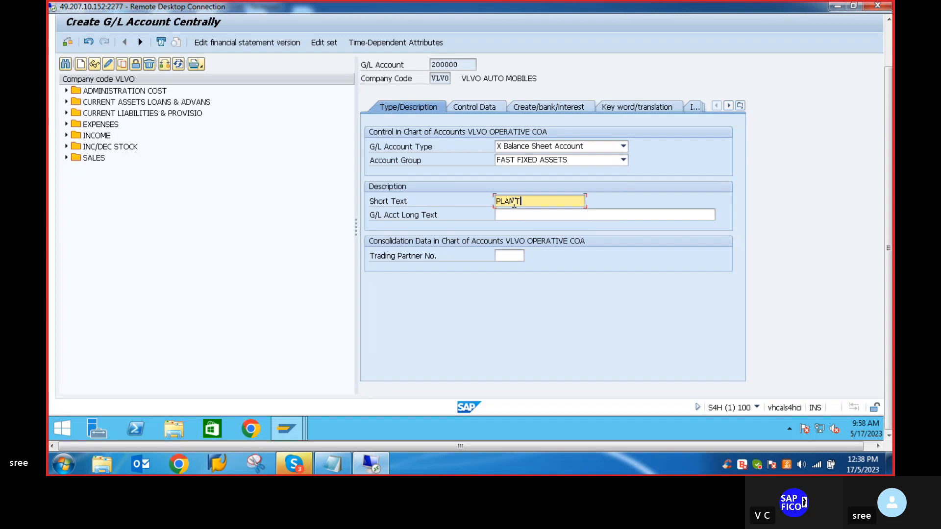
{"action": "key", "text": "BackSpace"}
{"action": "key", "text": "BackSpace"}
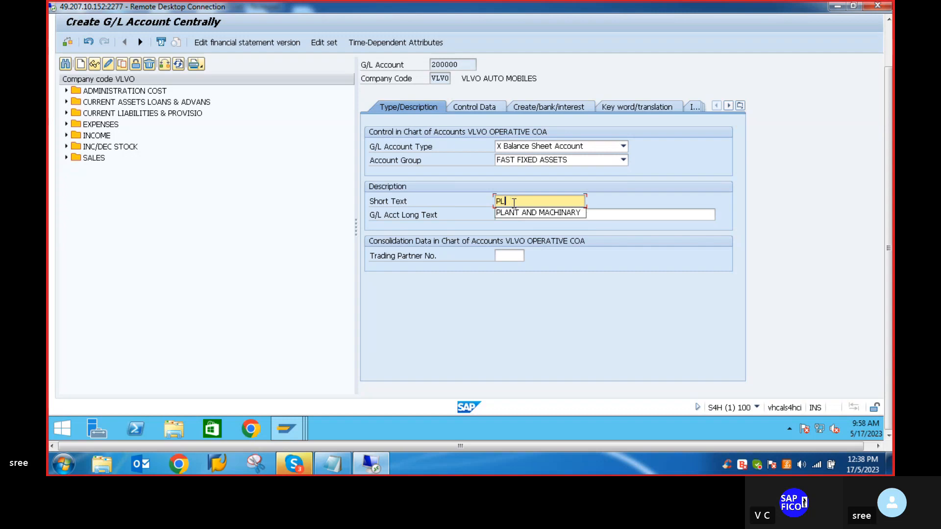
{"action": "left_click", "coordinate": [529, 213]}
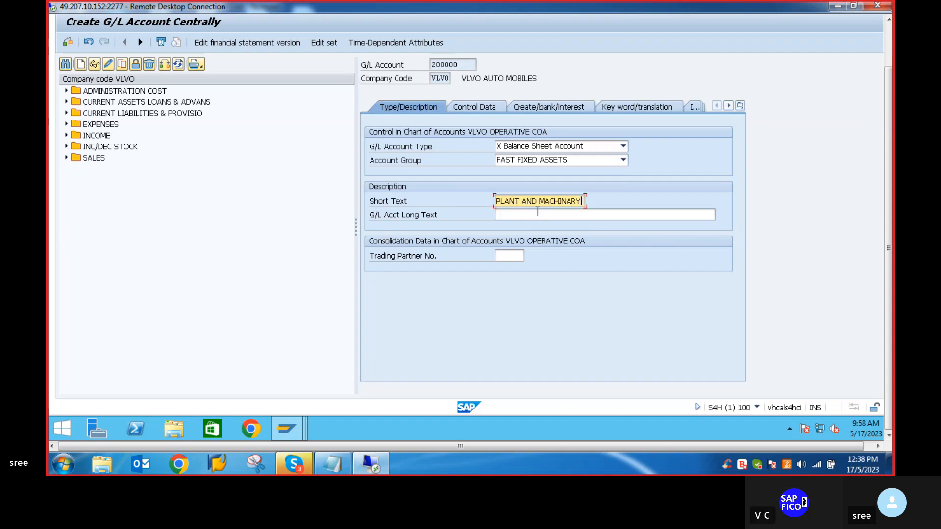
Fill the G/L account long text with PLANT AND MACHINARY ACCT and cut its last word back to A
{"action": "left_click", "coordinate": [511, 217]}
{"action": "type", "text": "PA"}
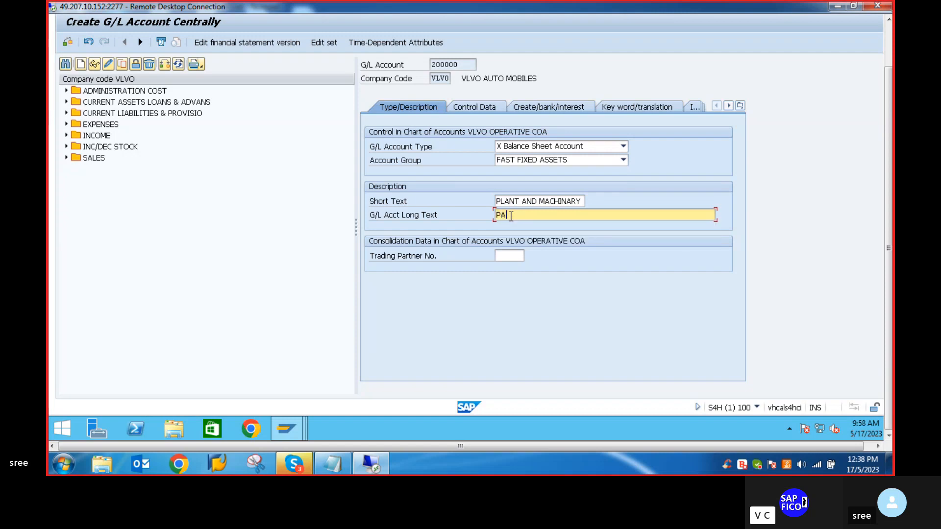
{"action": "key", "text": "BackSpace"}
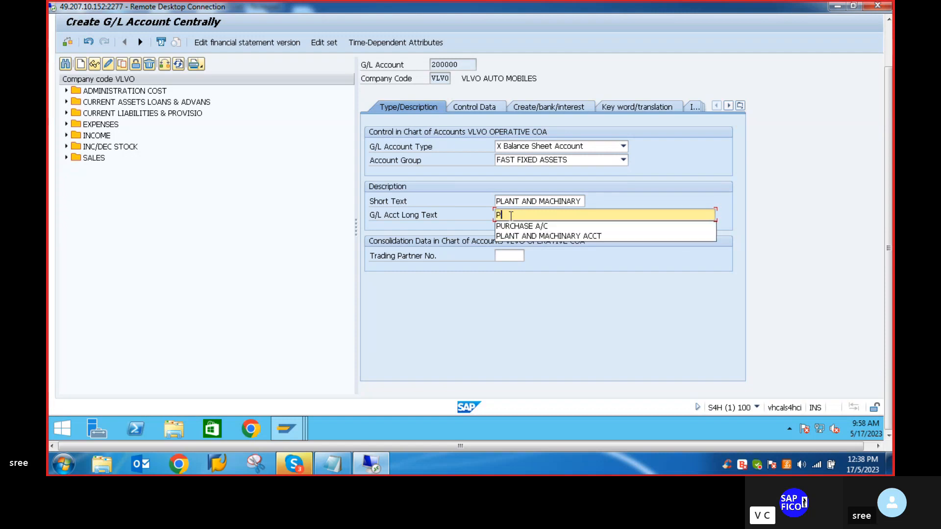
{"action": "left_click", "coordinate": [542, 235]}
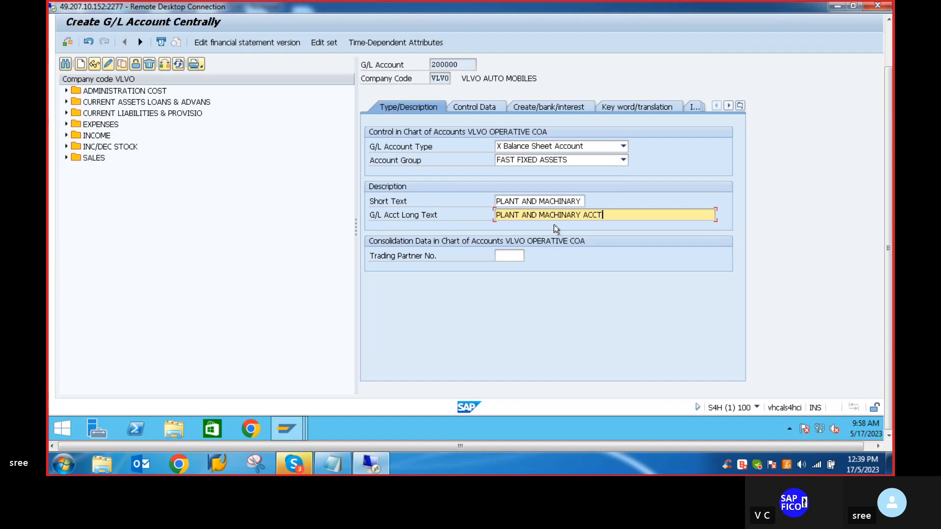
{"action": "key", "text": "BackSpace"}
{"action": "key", "text": "BackSpace"}
{"action": "key", "text": "BackSpace"}
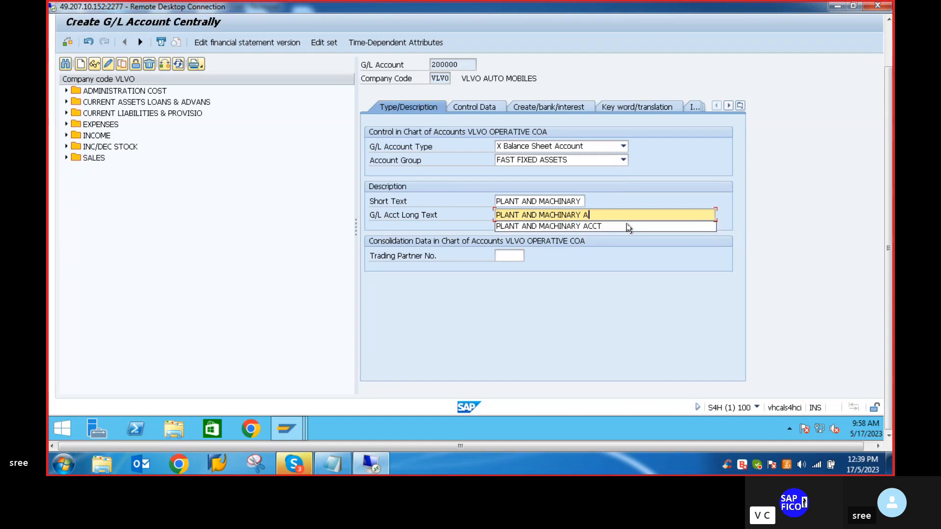
Complete the long text as PLANT AND MACHINARY A/C and set the reconciliation account type to Assets
{"action": "type", "text": "/C"}
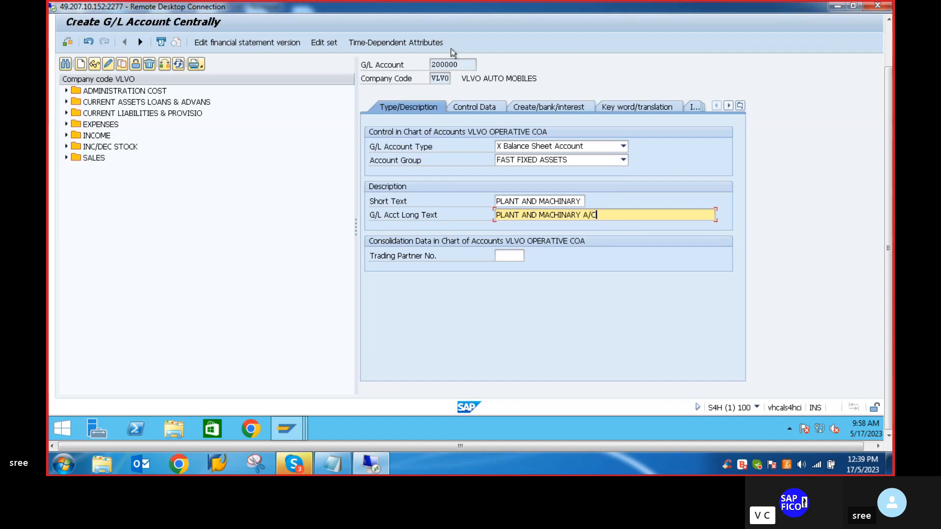
{"action": "left_click", "coordinate": [471, 108]}
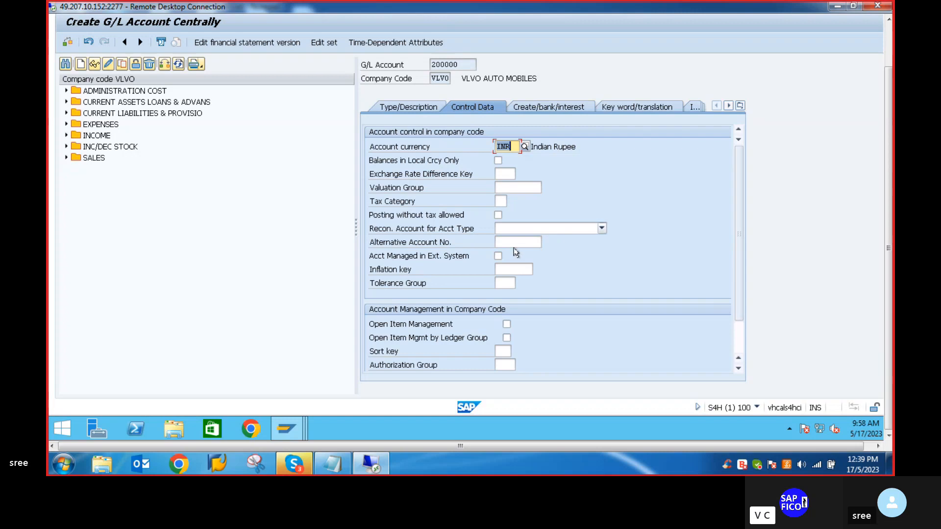
{"action": "left_click", "coordinate": [602, 229]}
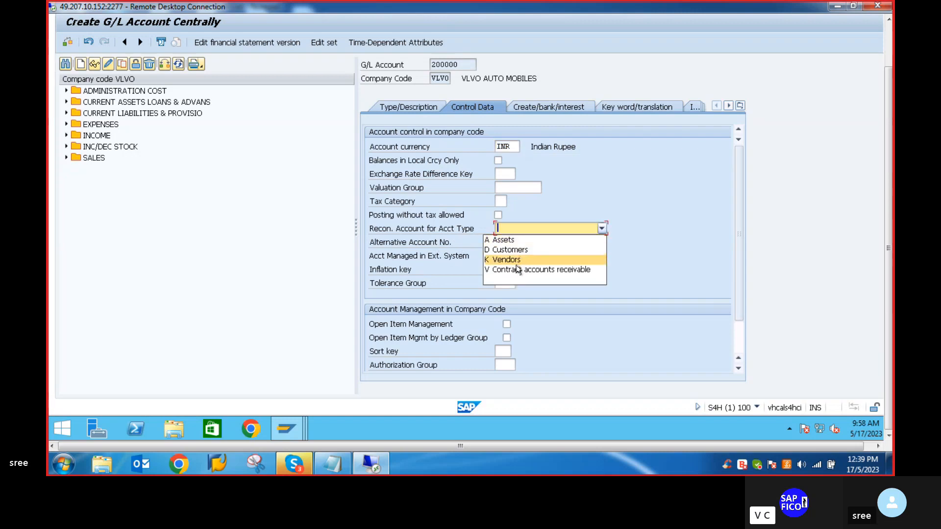
{"action": "left_click", "coordinate": [507, 239]}
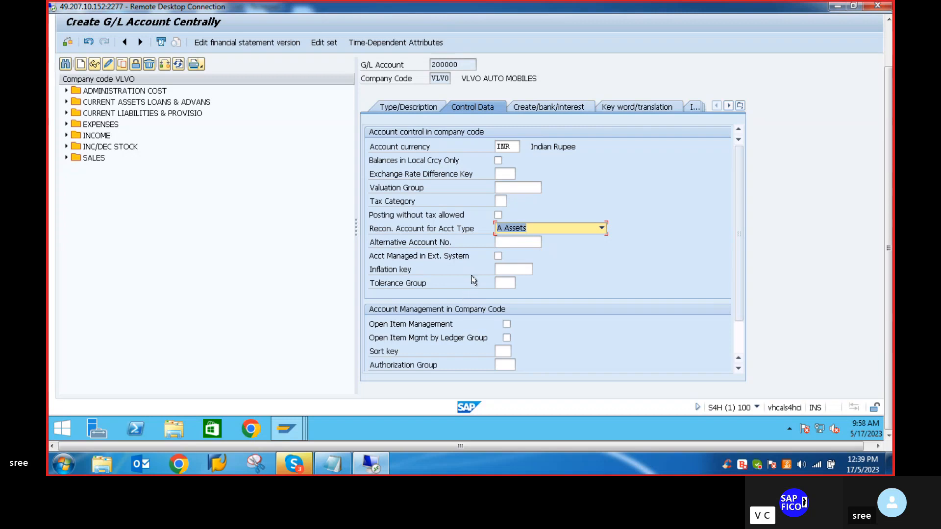
Set the sort key of the plant and machinery account to 018 (Asset number)
{"action": "scroll", "coordinate": [472, 279], "scroll_direction": "down", "scroll_amount": 1}
{"action": "left_click", "coordinate": [504, 310]}
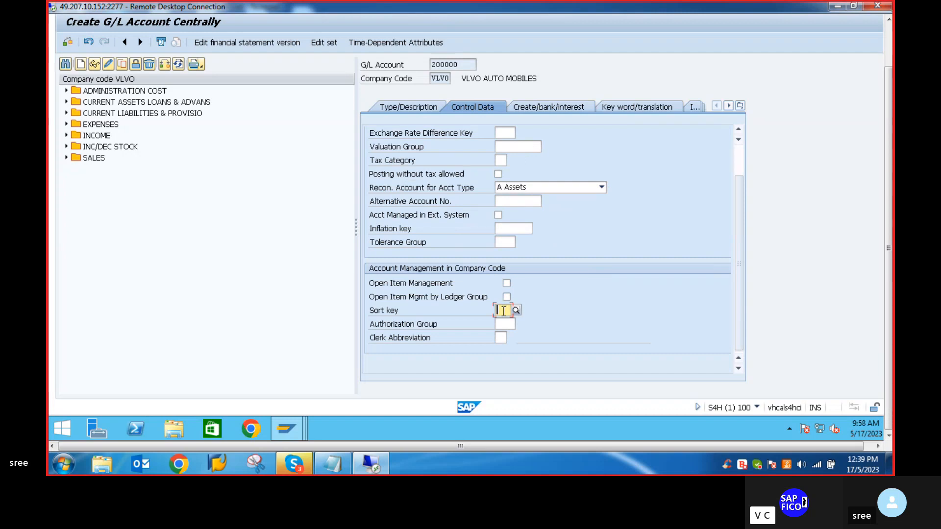
{"action": "type", "text": "0"}
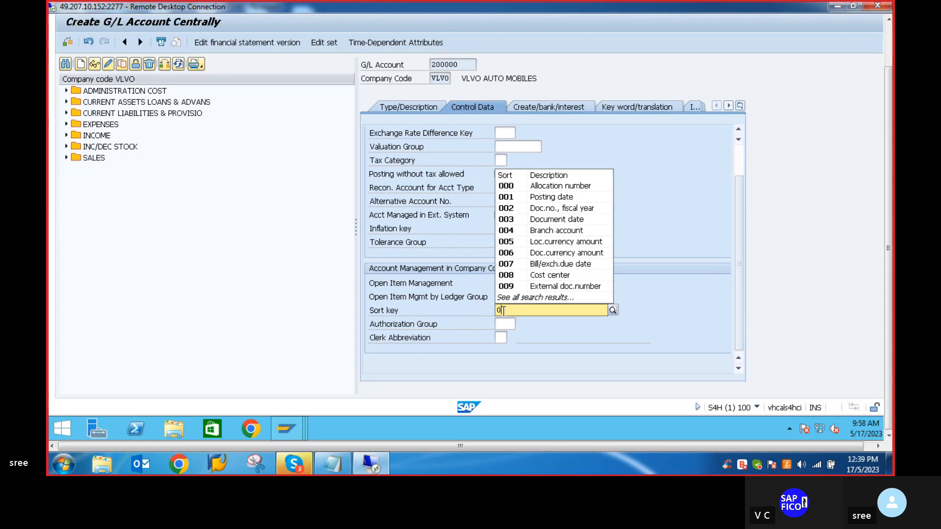
{"action": "type", "text": "1"}
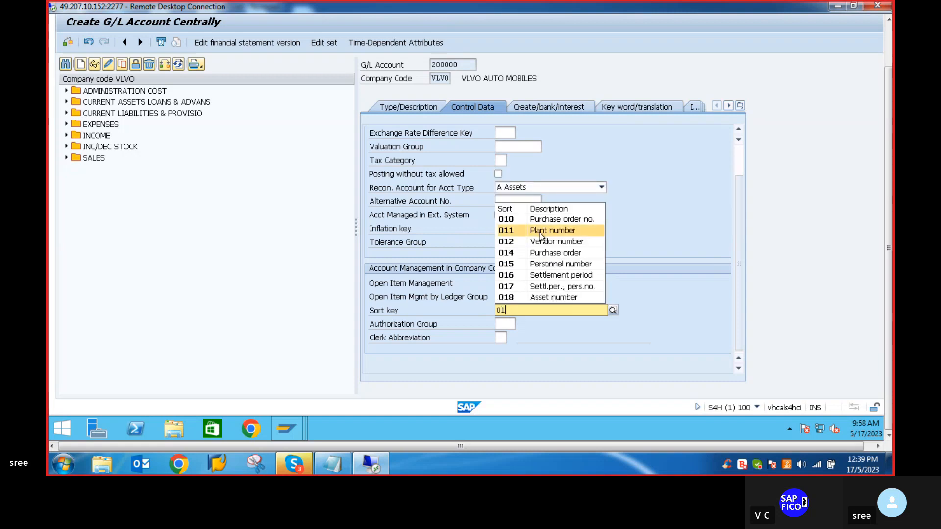
{"action": "left_click", "coordinate": [560, 297]}
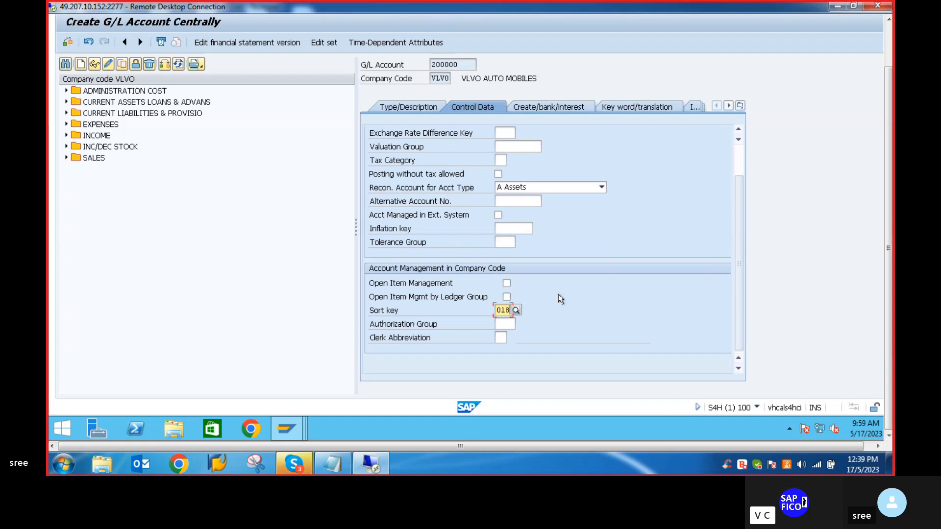
Assign field status group G067 to the plant and machinery account and save it
{"action": "left_click", "coordinate": [545, 109]}
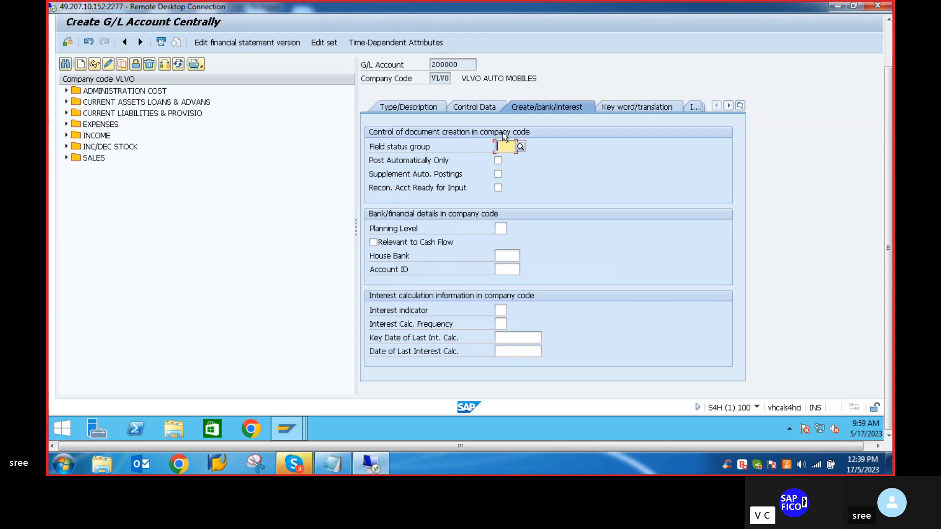
{"action": "type", "text": "G"}
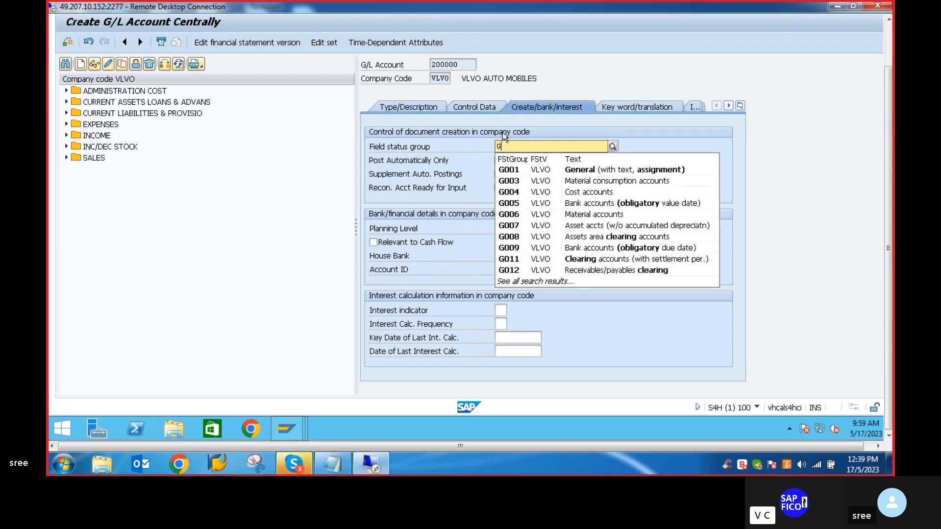
{"action": "type", "text": "0"}
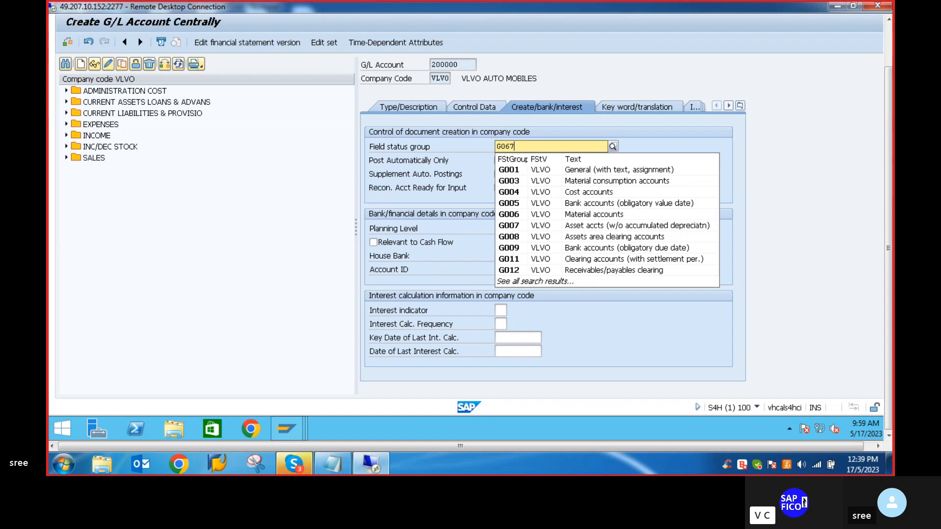
{"action": "type", "text": "67"}
{"action": "key", "text": "Return"}
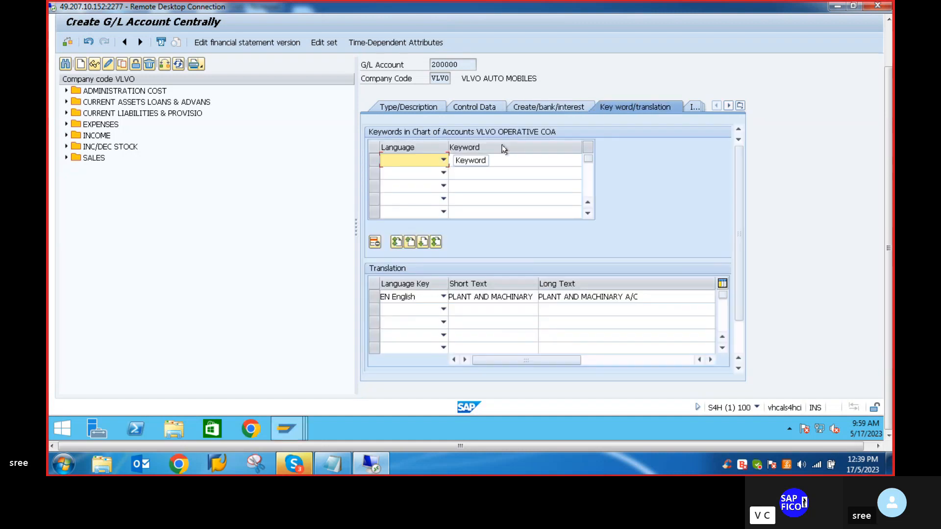
{"action": "left_click", "coordinate": [562, 108]}
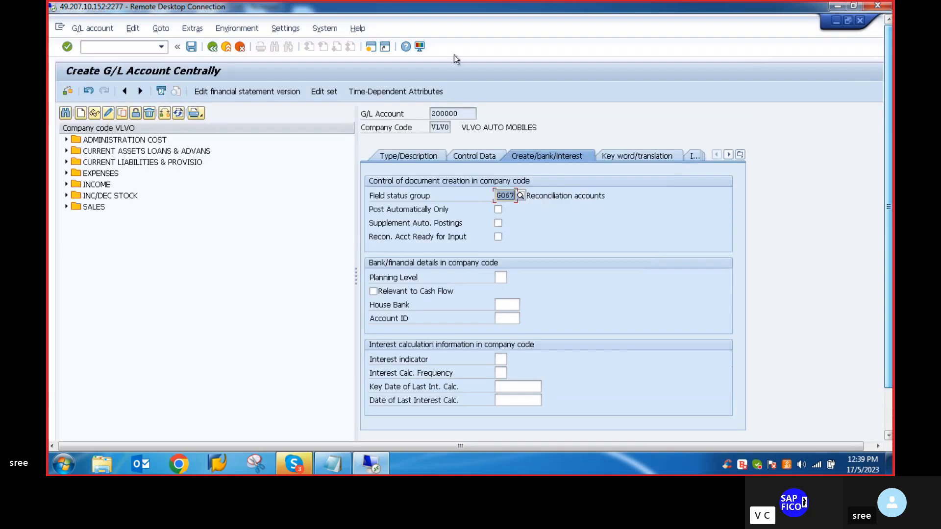
{"action": "scroll", "coordinate": [888, 156], "scroll_direction": "up", "scroll_amount": 2}
{"action": "key", "text": "ctrl+s"}
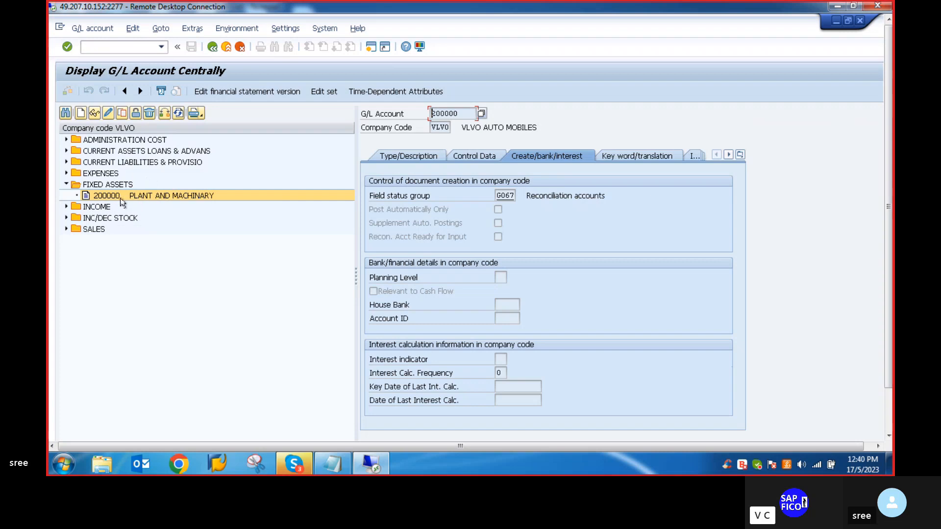
{"action": "right_click", "coordinate": [172, 196]}
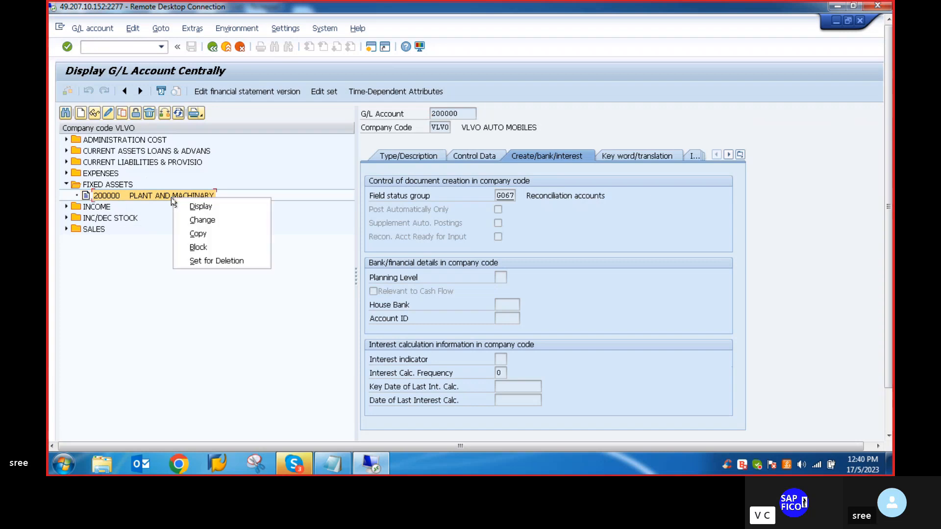
{"action": "left_click", "coordinate": [143, 260]}
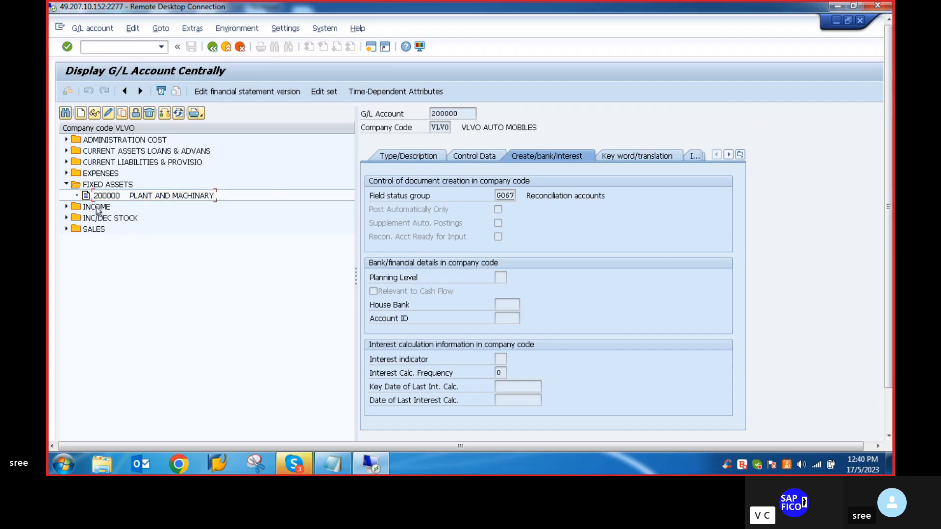
Start creating a new G/L account 200001 in company code VLVO
{"action": "left_click", "coordinate": [80, 113]}
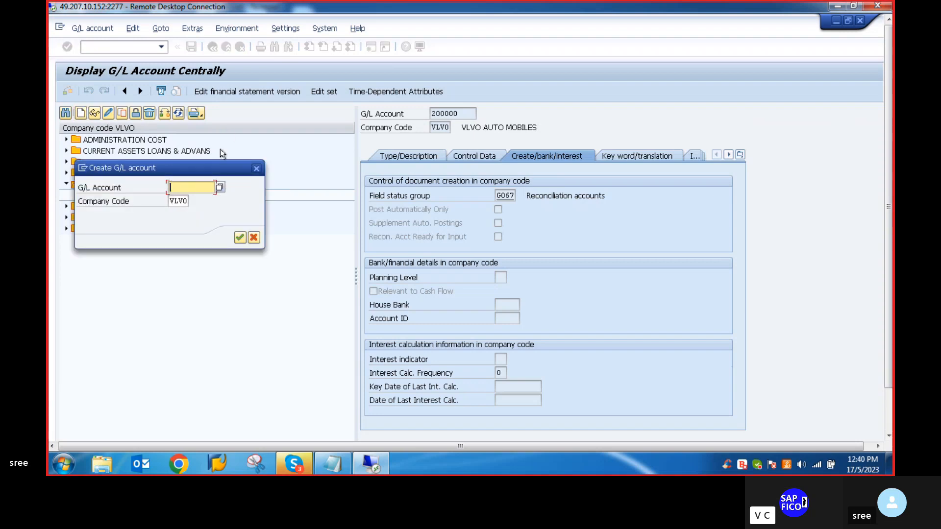
{"action": "left_click_drag", "start_coordinate": [214, 169], "coordinate": [257, 257]}
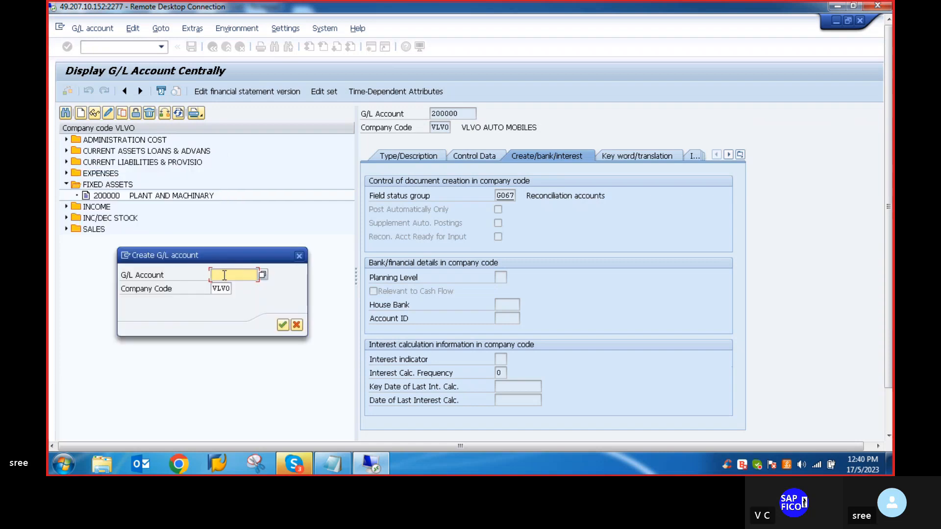
{"action": "type", "text": "200"}
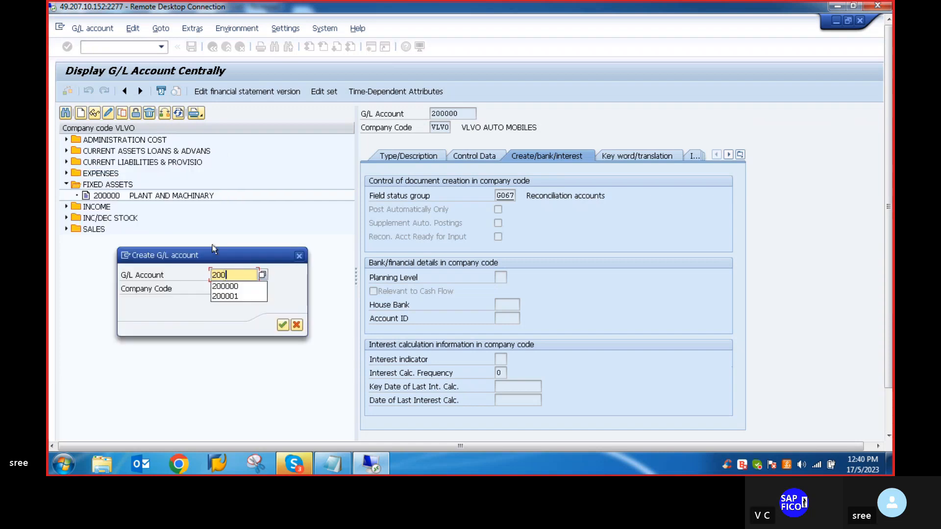
{"action": "left_click", "coordinate": [225, 296]}
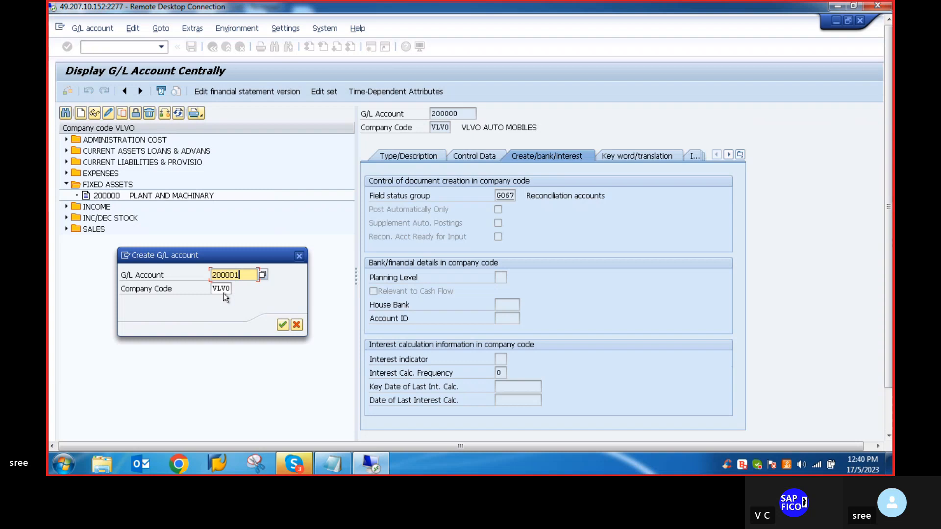
{"action": "left_click", "coordinate": [285, 325]}
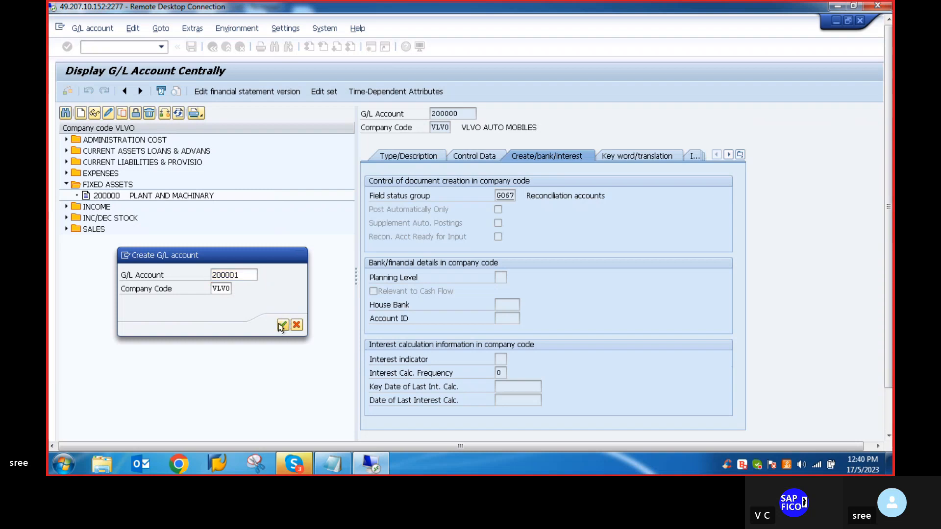
Classify account 200001 as a Balance Sheet Account in the FIXED ASSETS account group
{"action": "left_click", "coordinate": [404, 155]}
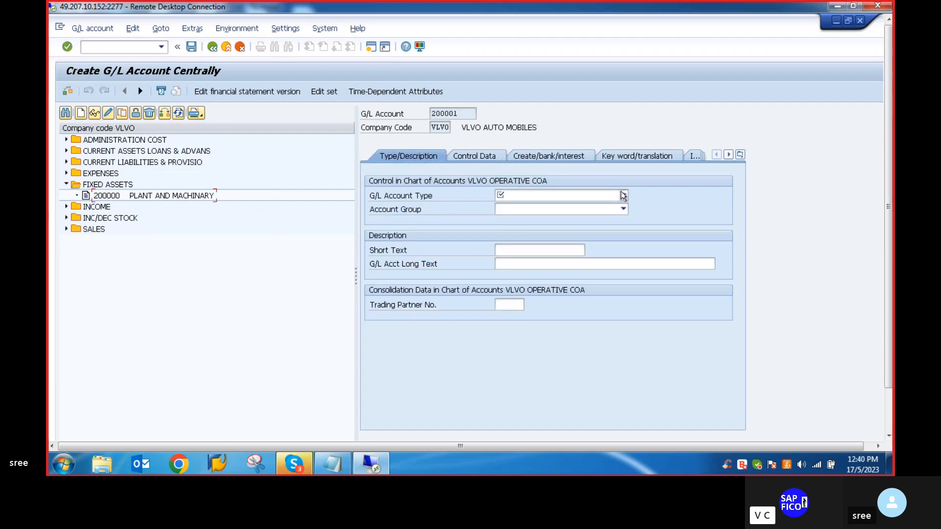
{"action": "left_click", "coordinate": [623, 196]}
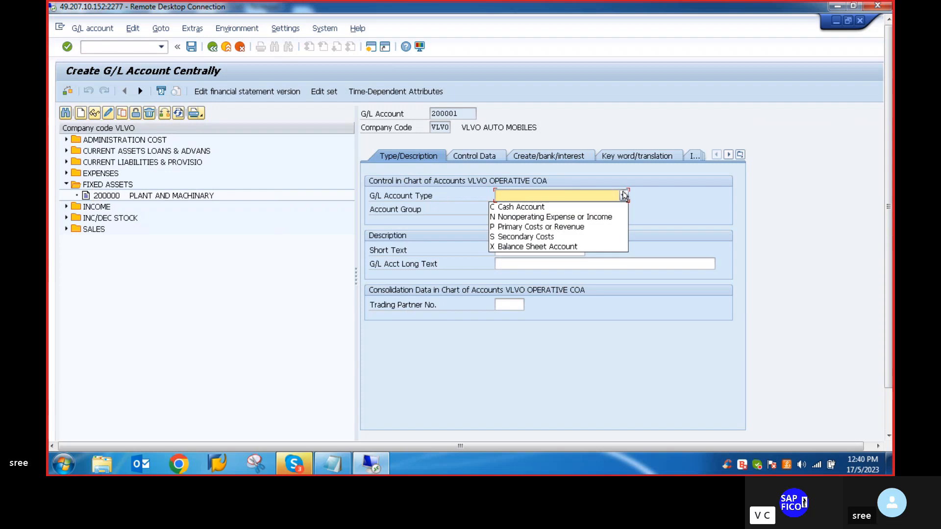
{"action": "left_click", "coordinate": [550, 247]}
{"action": "left_click", "coordinate": [622, 210]}
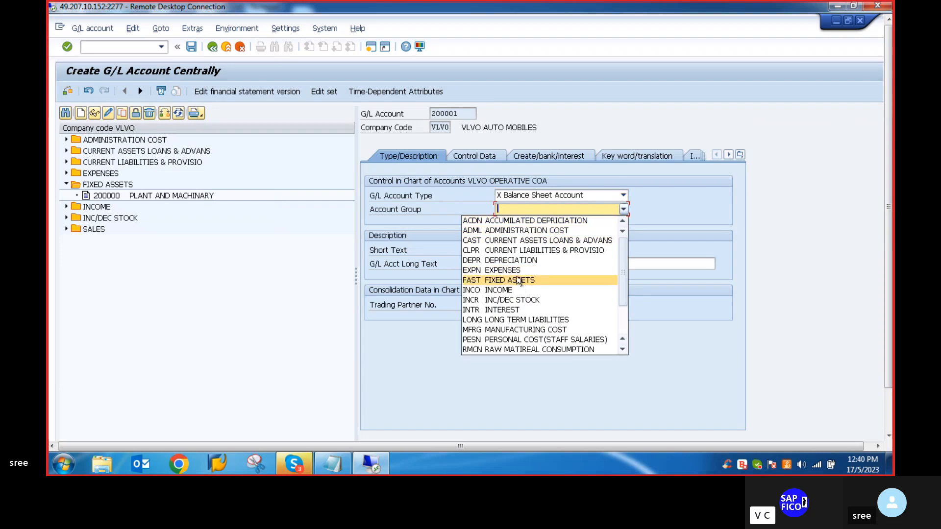
{"action": "left_click", "coordinate": [518, 280]}
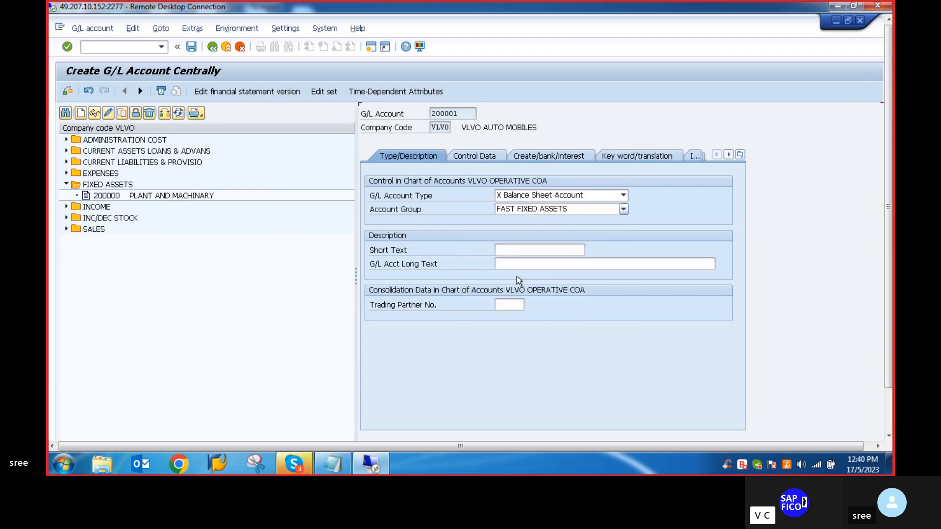
Enter ACCM DEP A/C as both the short text and the long text of account 200001
{"action": "left_click", "coordinate": [523, 251]}
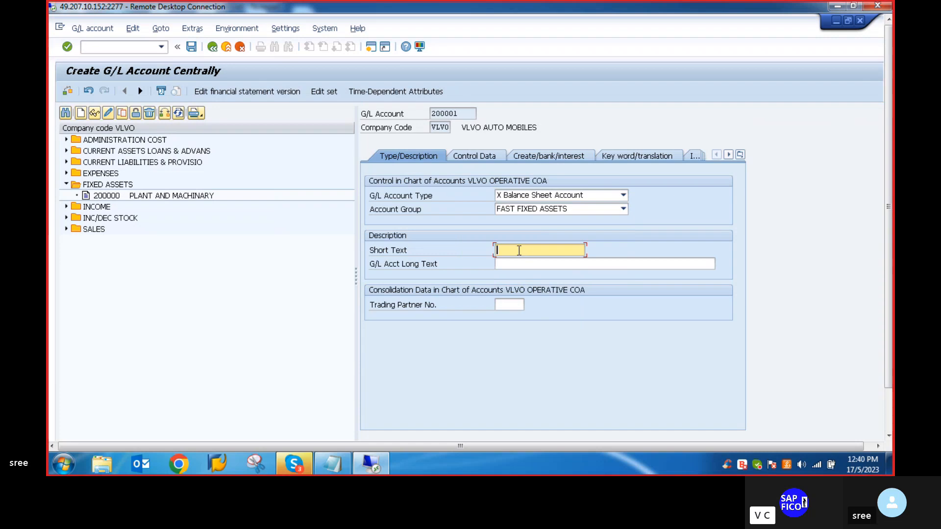
{"action": "type", "text": "ACCM"}
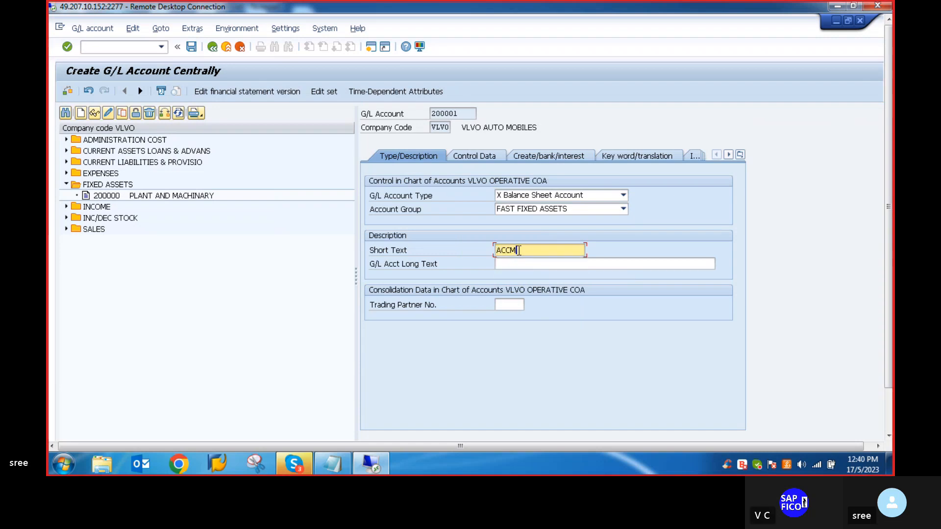
{"action": "type", "text": " DEP A/C"}
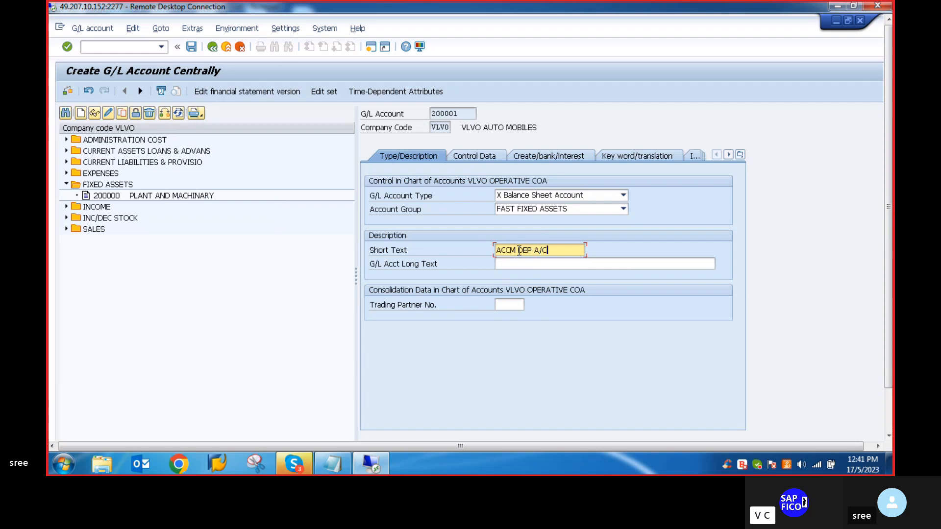
{"action": "triple_click", "coordinate": [512, 250]}
{"action": "key", "text": "ctrl+c"}
{"action": "left_click", "coordinate": [524, 267]}
{"action": "key", "text": "ctrl+v"}
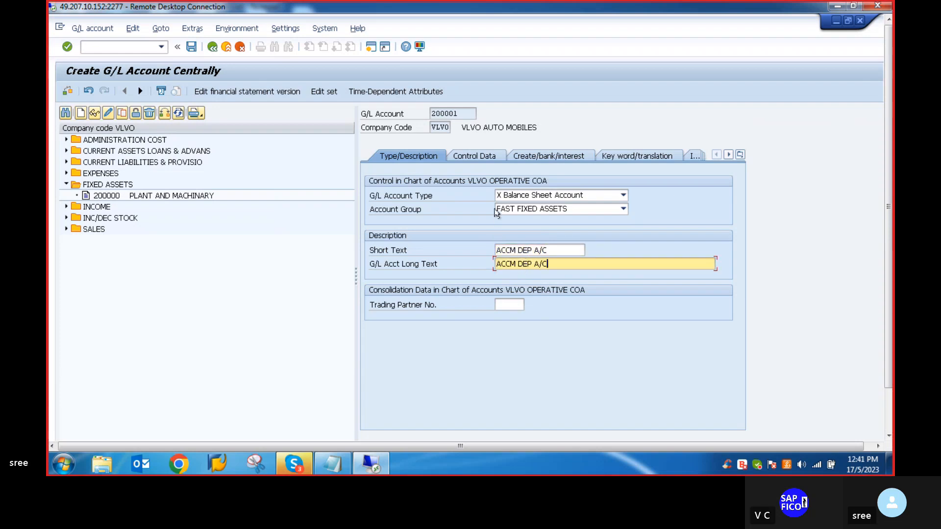
Set the sort key of account 200001 to 018 (Asset number) and enter field status group G067
{"action": "left_click", "coordinate": [475, 156]}
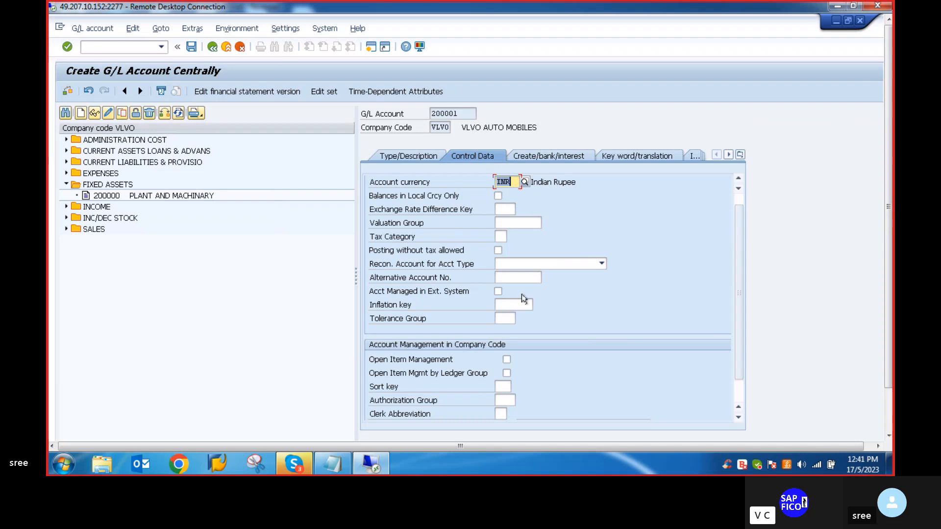
{"action": "left_click", "coordinate": [503, 387]}
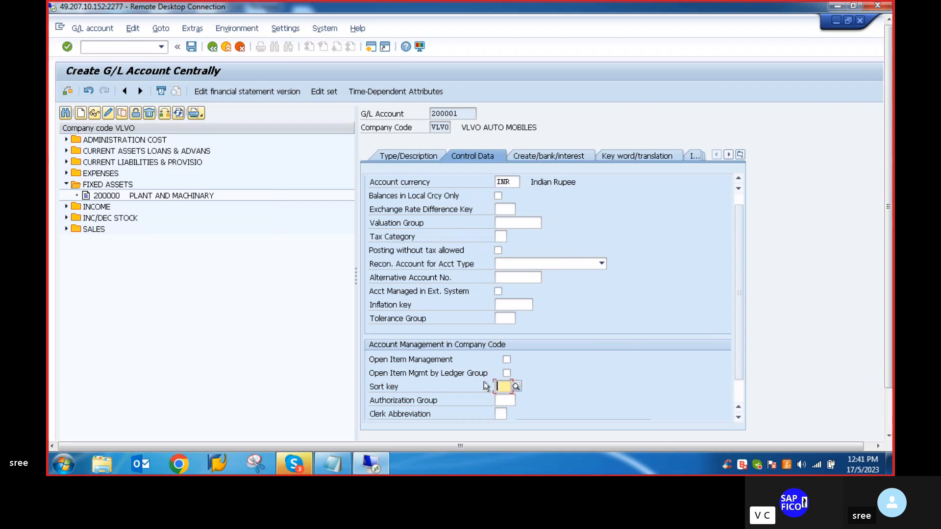
{"action": "type", "text": "018"}
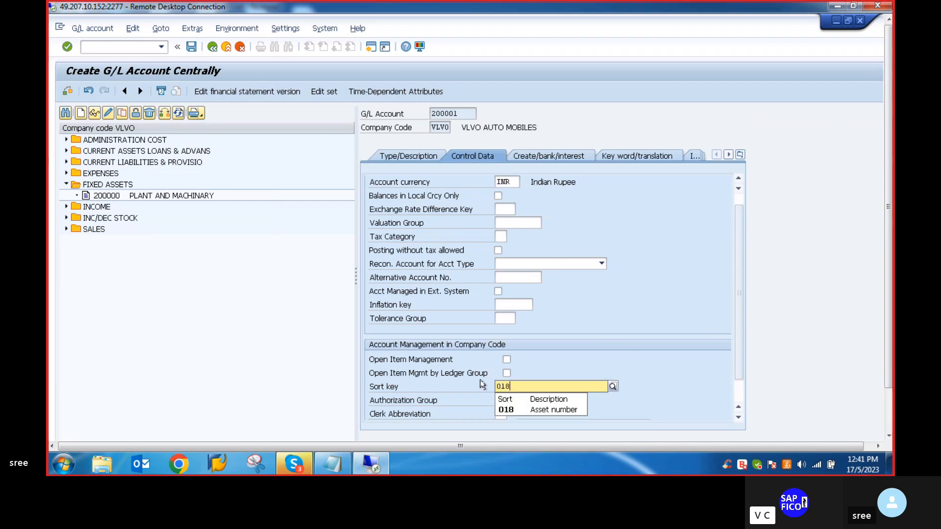
{"action": "left_click", "coordinate": [536, 410]}
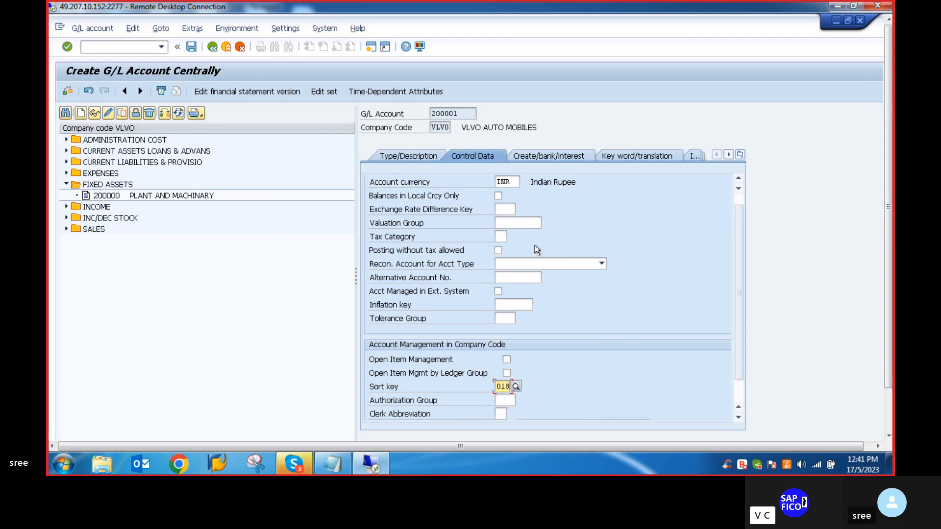
{"action": "left_click", "coordinate": [534, 156]}
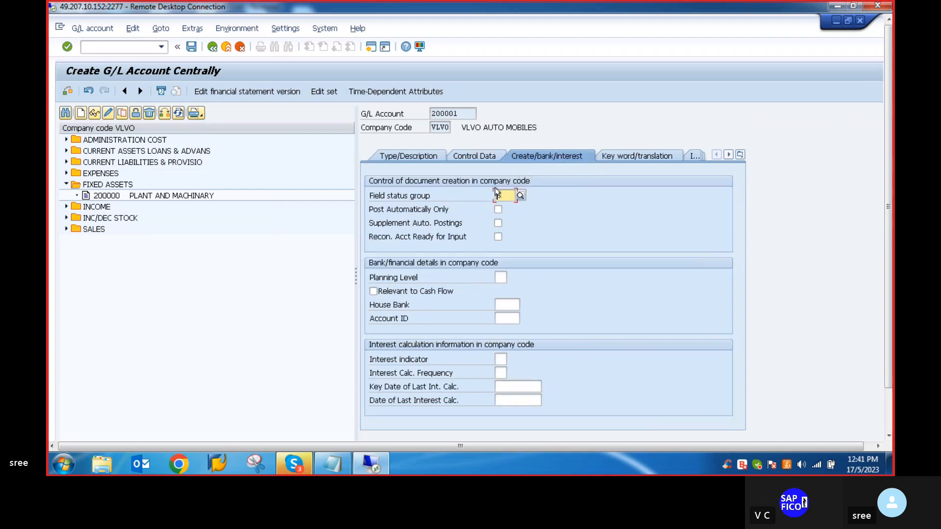
{"action": "type", "text": "G067"}
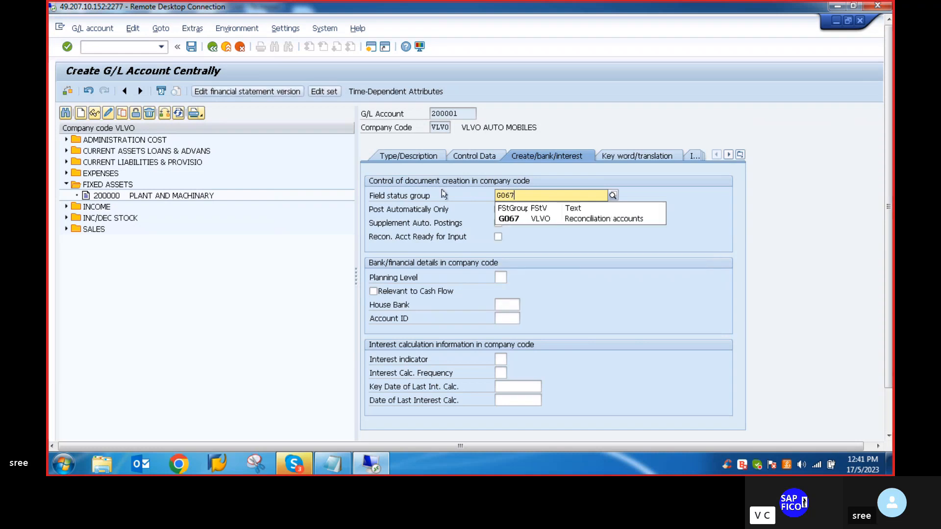
Set the reconciliation account type of account 200001 to Assets and save the account
{"action": "left_click", "coordinate": [509, 219]}
{"action": "left_click", "coordinate": [473, 156]}
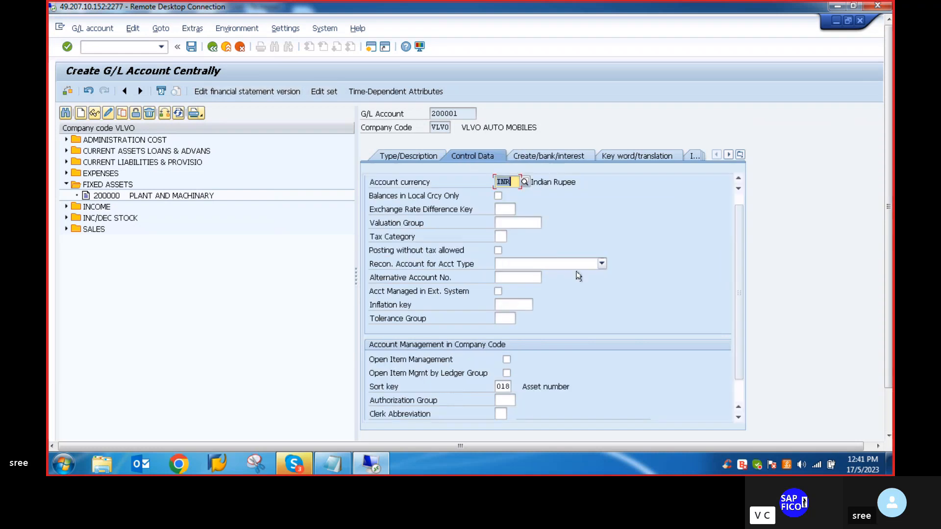
{"action": "left_click", "coordinate": [574, 265]}
{"action": "left_click", "coordinate": [510, 275]}
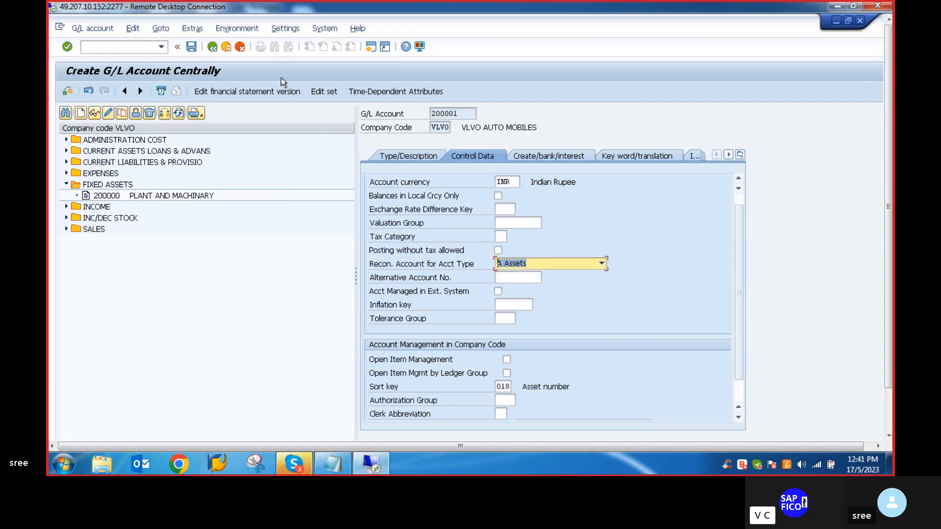
{"action": "left_click", "coordinate": [191, 46]}
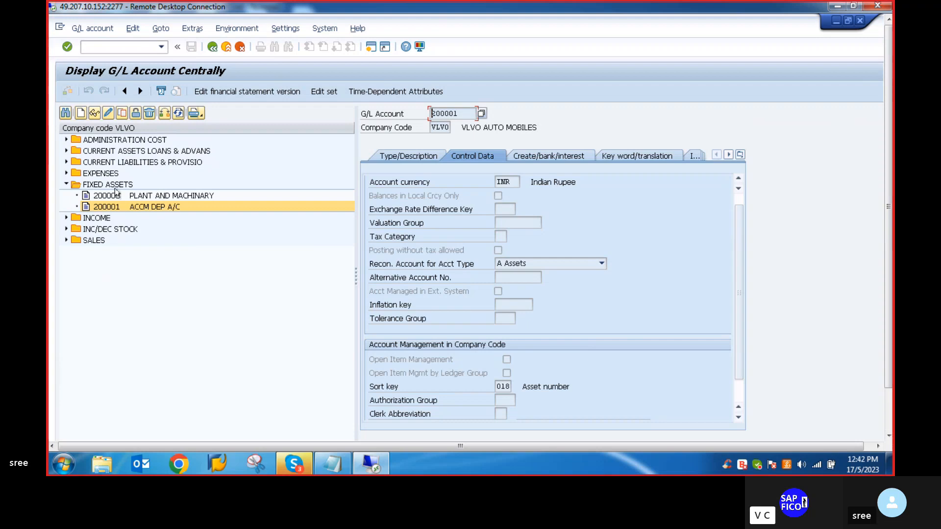
Copy G/L account 200000 PLANT AND MACHINARY to a new account 200002 in company code VLVO
{"action": "left_click", "coordinate": [158, 197]}
{"action": "right_click", "coordinate": [158, 196]}
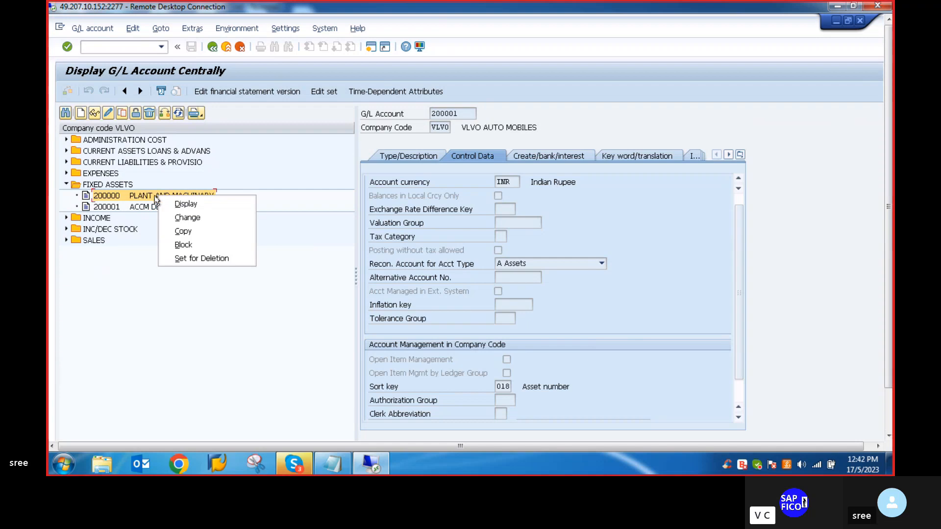
{"action": "left_click", "coordinate": [172, 229]}
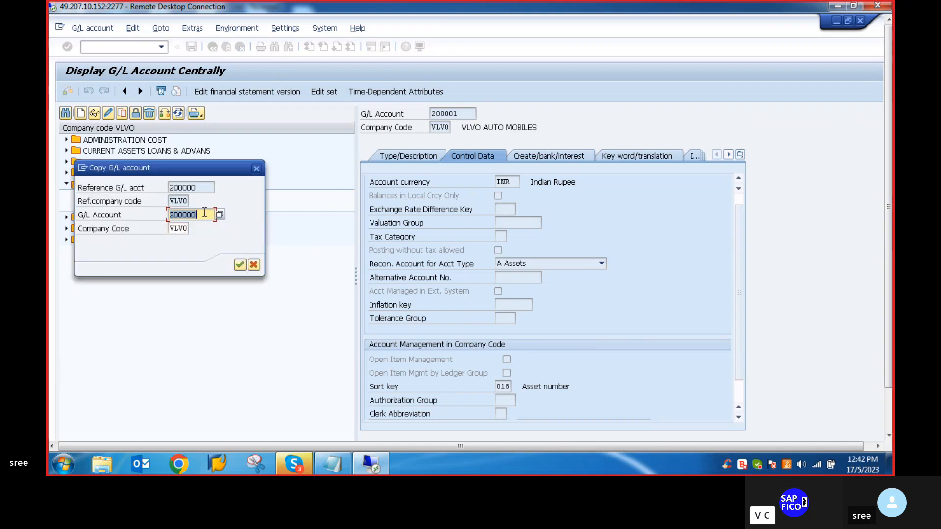
{"action": "left_click", "coordinate": [197, 216]}
{"action": "key", "text": "BackSpace"}
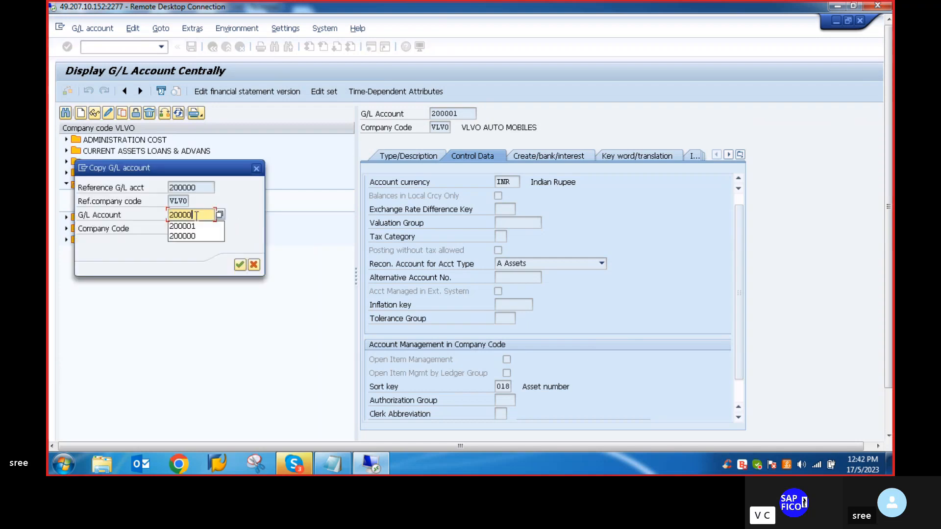
{"action": "type", "text": "2"}
{"action": "left_click", "coordinate": [245, 267]}
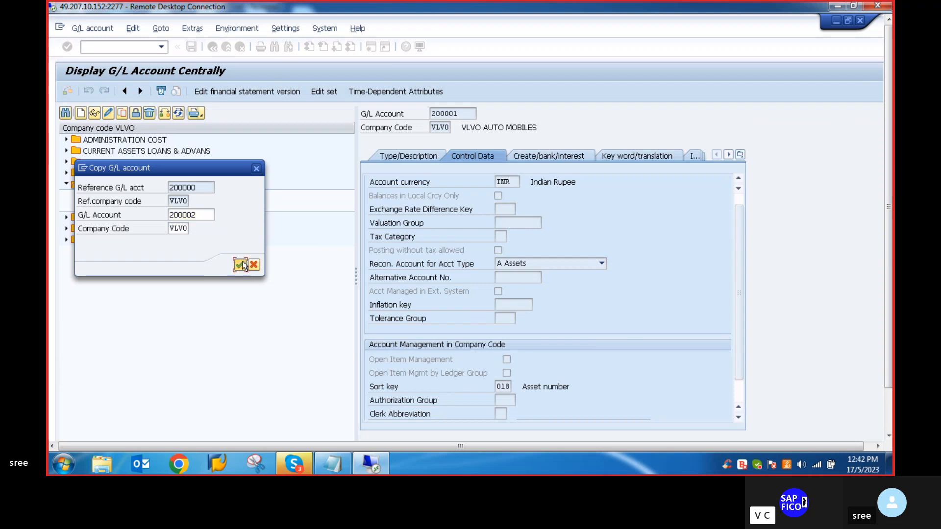
Replace the short text of account 200002 with ASSET UNDER CONSTR
{"action": "left_click", "coordinate": [401, 157]}
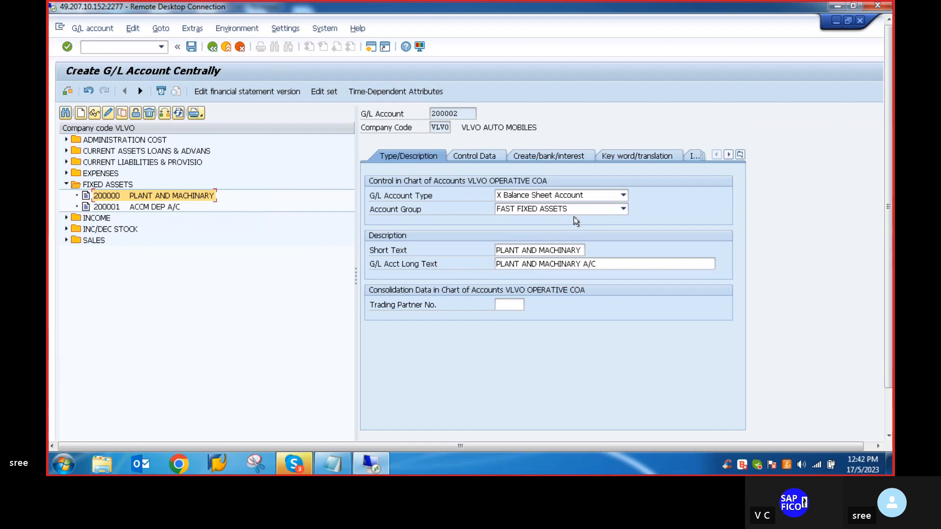
{"action": "left_click", "coordinate": [583, 250]}
{"action": "key", "text": "BackSpace"}
{"action": "key", "text": "BackSpace"}
{"action": "key", "text": "BackSpace"}
{"action": "key", "text": "BackSpace"}
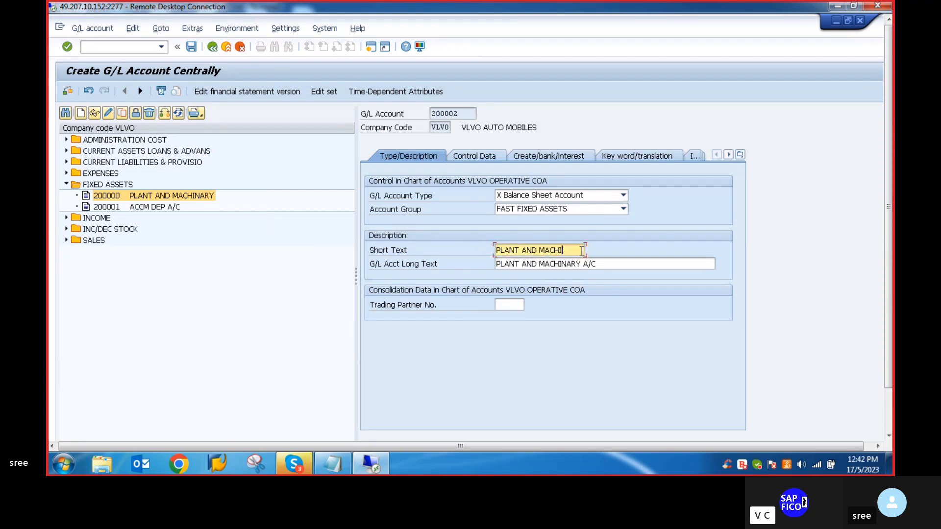
{"action": "key", "text": "BackSpace"}
{"action": "key", "text": "BackSpace"}
{"action": "key", "text": "BackSpace"}
{"action": "key", "text": "BackSpace"}
{"action": "key", "text": "BackSpace"}
{"action": "key", "text": "BackSpace"}
{"action": "key", "text": "BackSpace"}
{"action": "key", "text": "BackSpace"}
{"action": "key", "text": "BackSpace"}
{"action": "key", "text": "BackSpace"}
{"action": "key", "text": "BackSpace"}
{"action": "key", "text": "BackSpace"}
{"action": "key", "text": "BackSpace"}
{"action": "key", "text": "BackSpace"}
{"action": "key", "text": "BackSpace"}
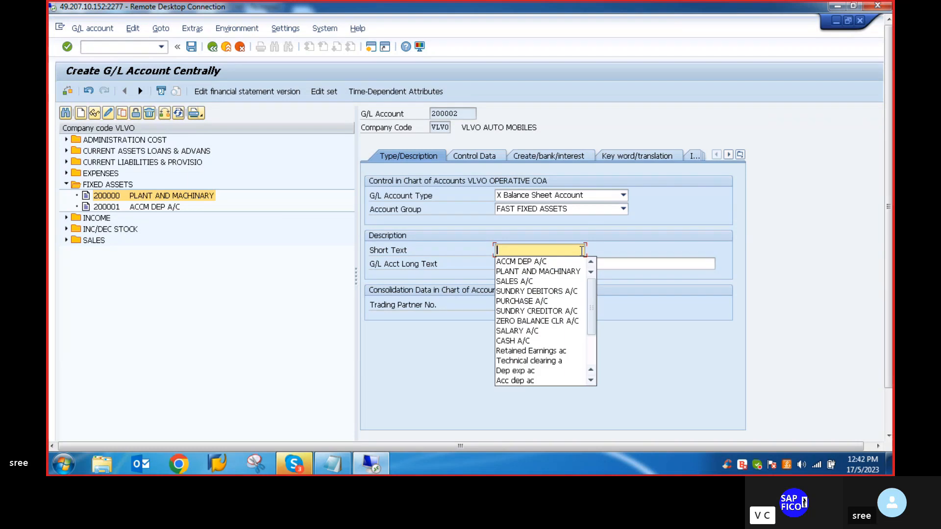
{"action": "type", "text": "ASSE"}
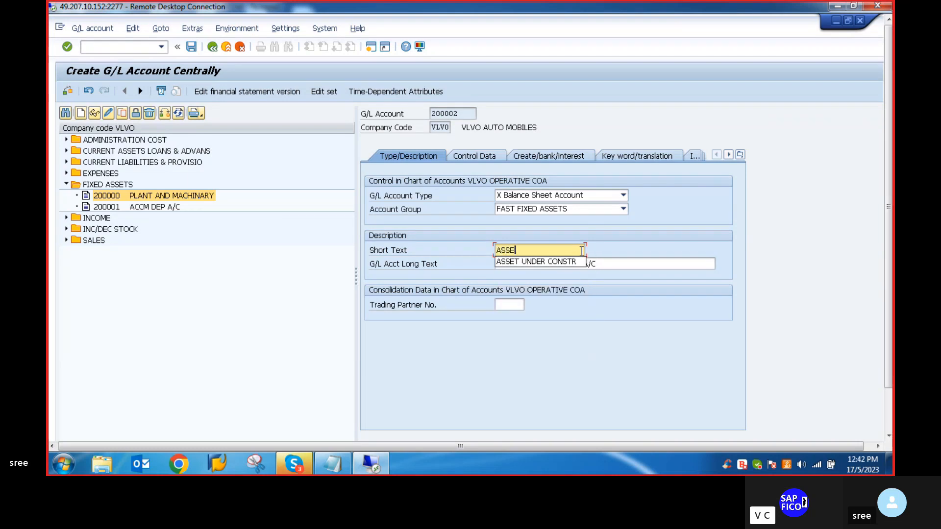
{"action": "left_click", "coordinate": [520, 264]}
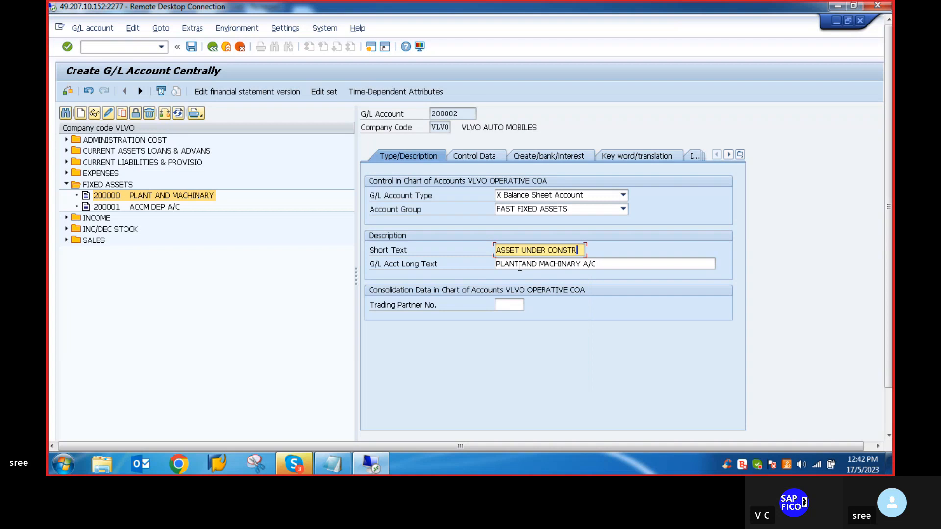
Replace the long text of account 200002 with ASSET UNDER CONSTRUCTION ACCOUNT
{"action": "left_click", "coordinate": [602, 265]}
{"action": "key", "text": "BackSpace"}
{"action": "key", "text": "BackSpace"}
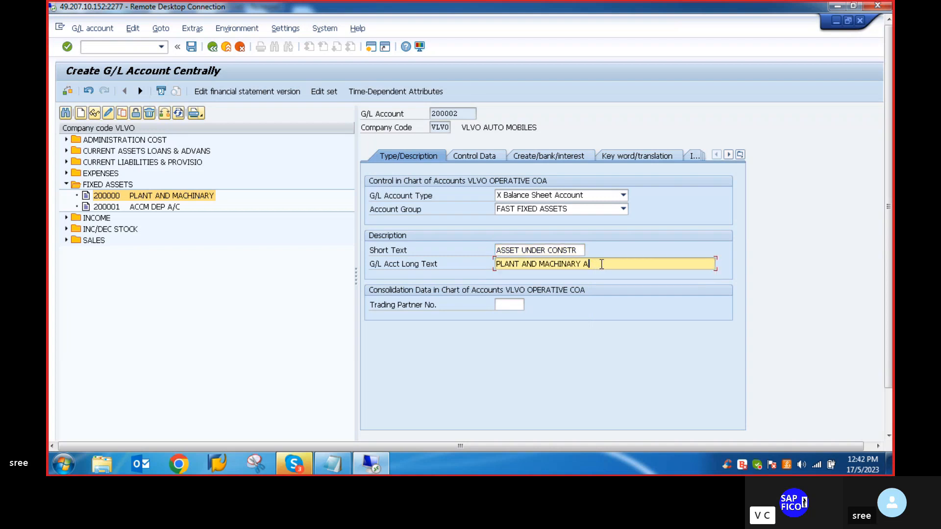
{"action": "key", "text": "BackSpace"}
{"action": "key", "text": "BackSpace"}
{"action": "key", "text": "BackSpace"}
{"action": "key", "text": "BackSpace"}
{"action": "key", "text": "BackSpace"}
{"action": "key", "text": "BackSpace"}
{"action": "key", "text": "BackSpace"}
{"action": "key", "text": "BackSpace"}
{"action": "key", "text": "BackSpace"}
{"action": "key", "text": "BackSpace"}
{"action": "key", "text": "BackSpace"}
{"action": "key", "text": "BackSpace"}
{"action": "key", "text": "BackSpace"}
{"action": "key", "text": "BackSpace"}
{"action": "key", "text": "BackSpace"}
{"action": "key", "text": "BackSpace"}
{"action": "key", "text": "BackSpace"}
{"action": "key", "text": "BackSpace"}
{"action": "key", "text": "BackSpace"}
{"action": "key", "text": "BackSpace"}
{"action": "type", "text": "A"}
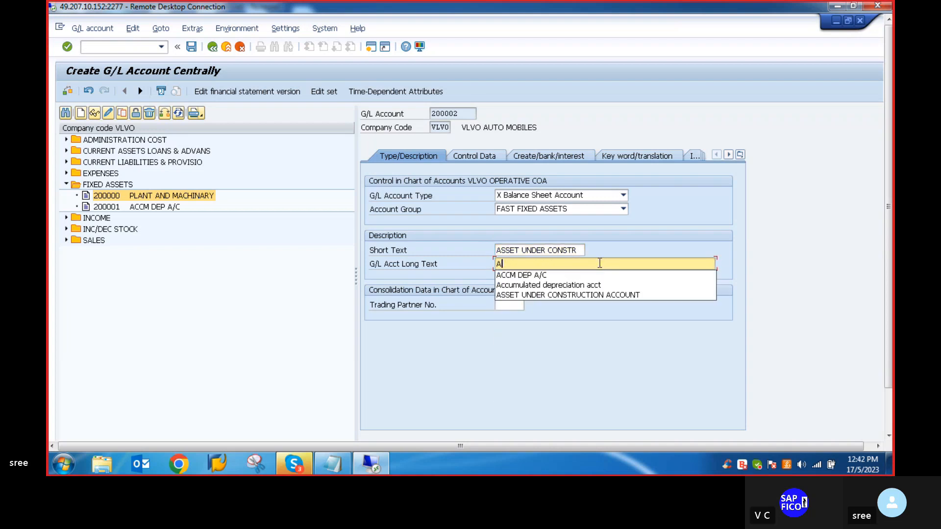
{"action": "left_click", "coordinate": [518, 296]}
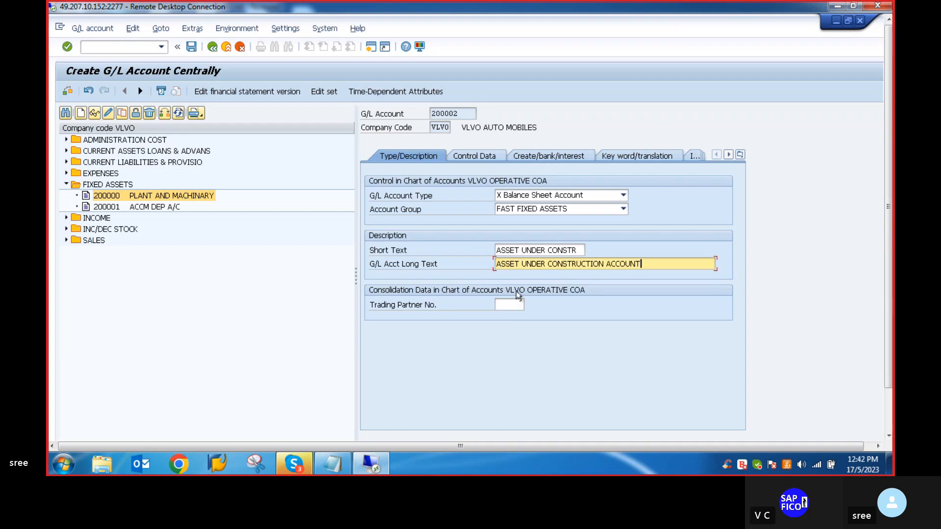
Look over the control data of account 200002, abandon its creation without saving and return to SAP Easy Access
{"action": "left_click", "coordinate": [474, 154]}
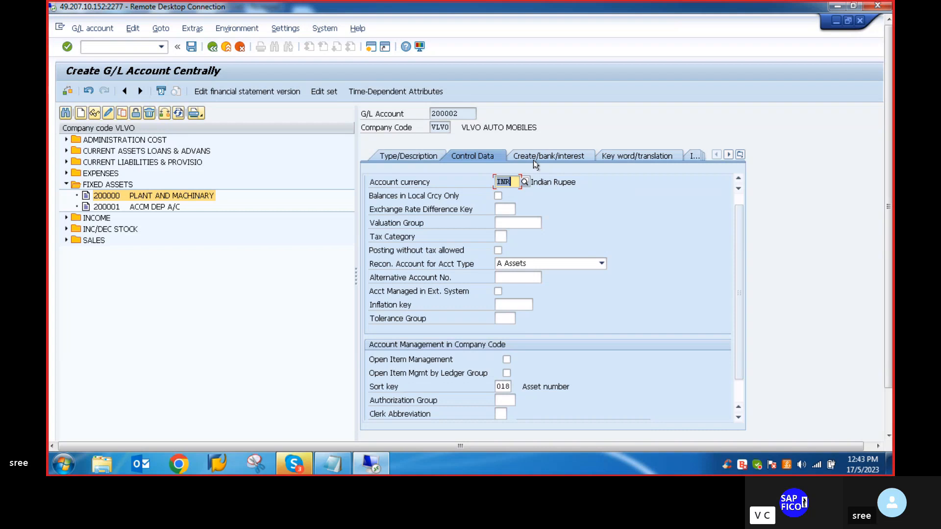
{"action": "left_click", "coordinate": [117, 207]}
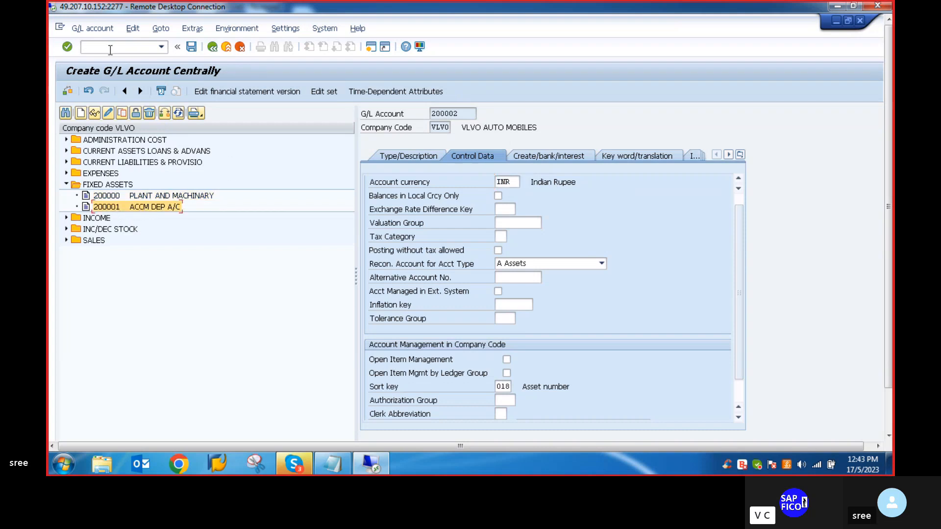
{"action": "type", "text": "/n"}
{"action": "key", "text": "Return"}
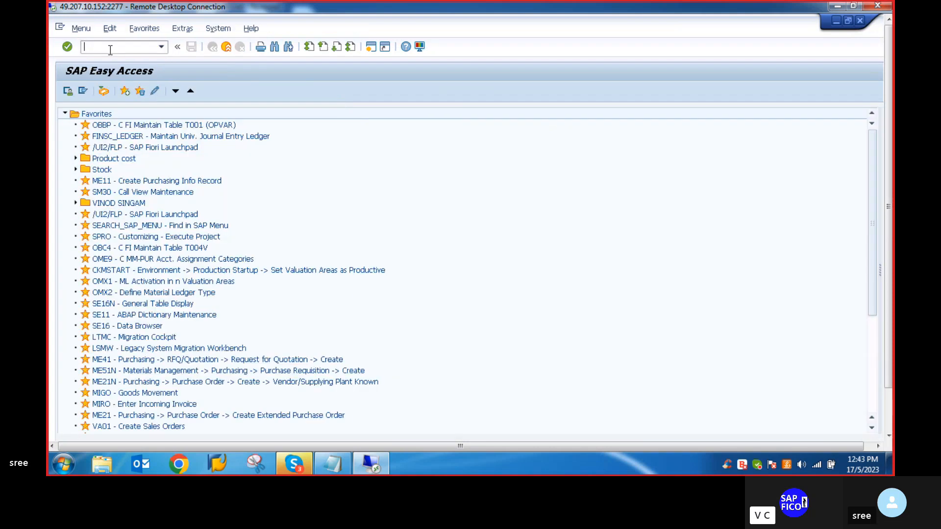
Run transaction FS00 and open fixed asset account 200001 ACCM DEP A/C in change mode
{"action": "type", "text": "AO90"}
{"action": "key", "text": "Return"}
{"action": "type", "text": "fs00"}
{"action": "key", "text": "Return"}
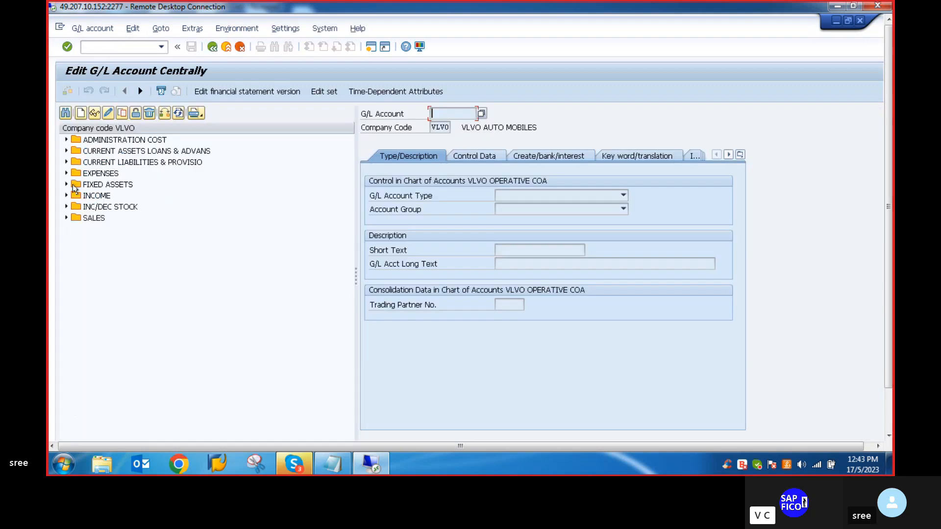
{"action": "left_click", "coordinate": [66, 184]}
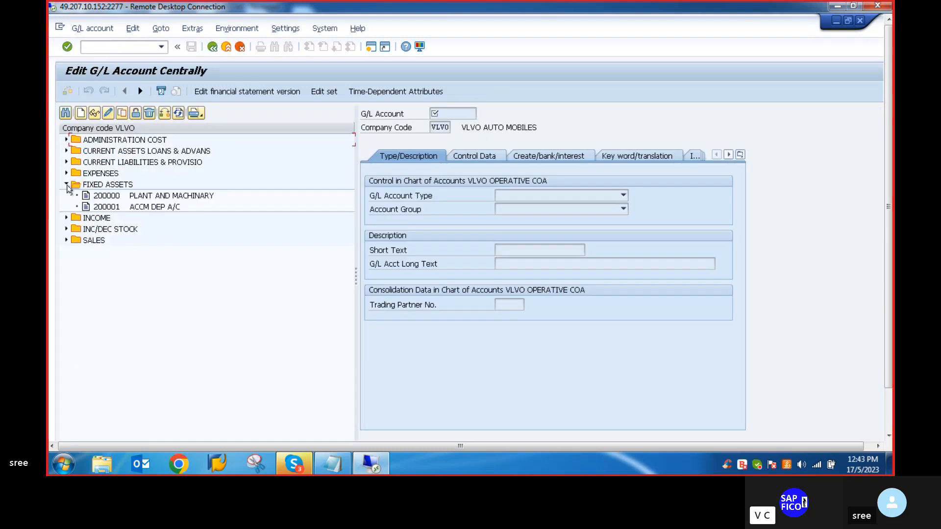
{"action": "double_click", "coordinate": [108, 207]}
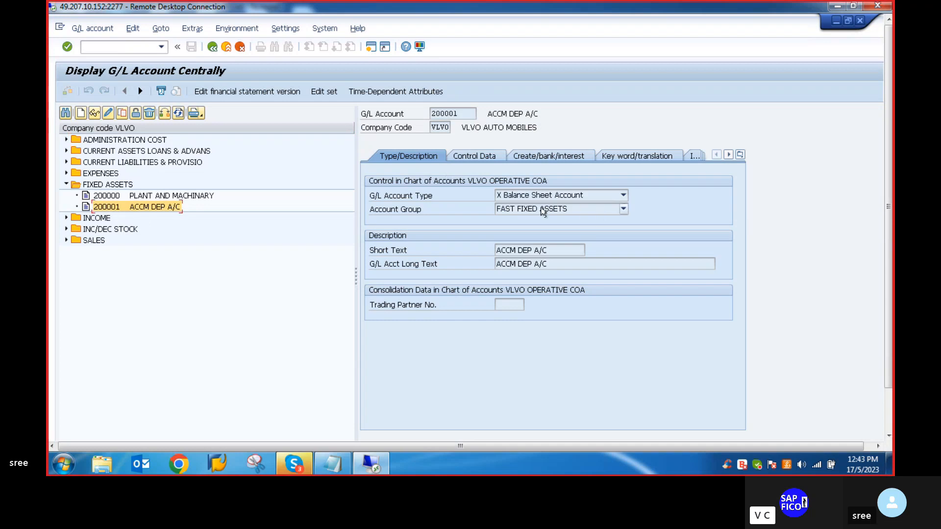
{"action": "left_click", "coordinate": [108, 113]}
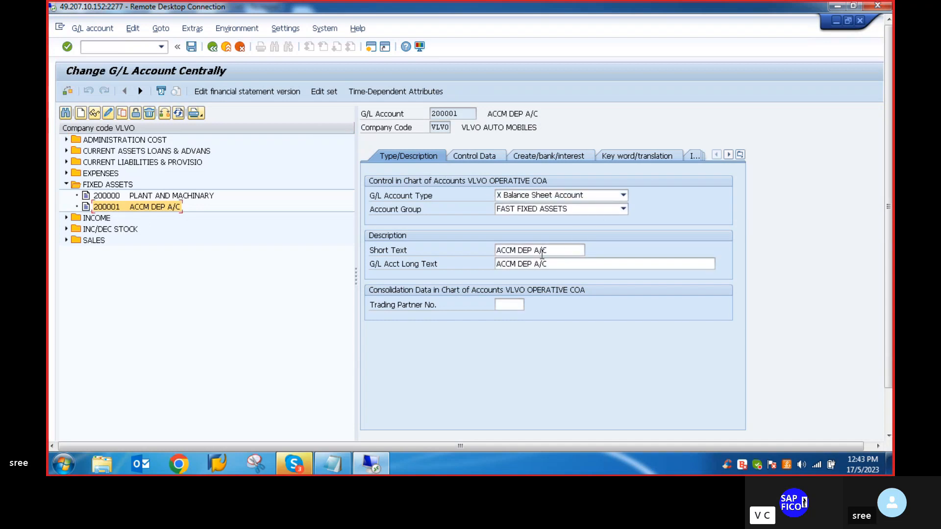
Change the short text of account 200001 to ASSET UNDER CONS A/C
{"action": "left_click", "coordinate": [539, 249]}
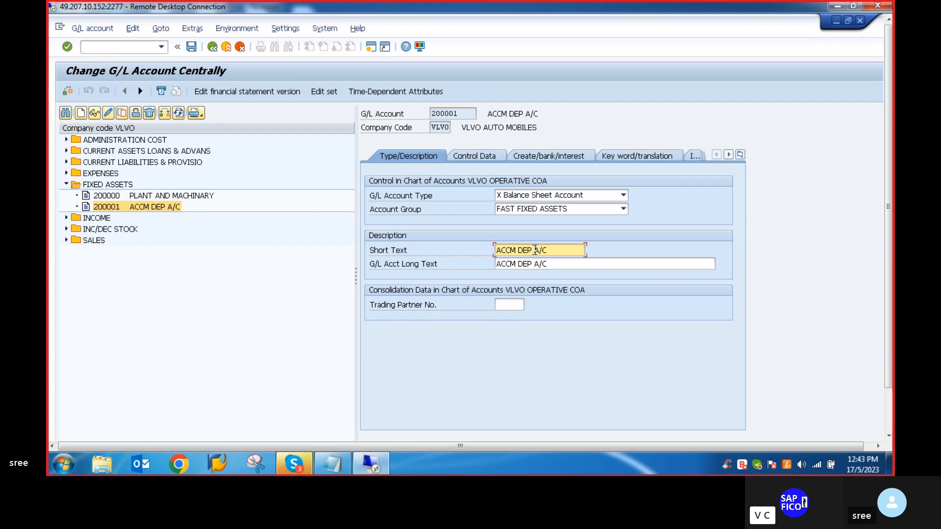
{"action": "key", "text": "BackSpace"}
{"action": "key", "text": "BackSpace"}
{"action": "key", "text": "BackSpace"}
{"action": "key", "text": "BackSpace"}
{"action": "key", "text": "BackSpace"}
{"action": "key", "text": "BackSpace"}
{"action": "key", "text": "BackSpace"}
{"action": "key", "text": "BackSpace"}
{"action": "type", "text": "SSET UNDER CONS"}
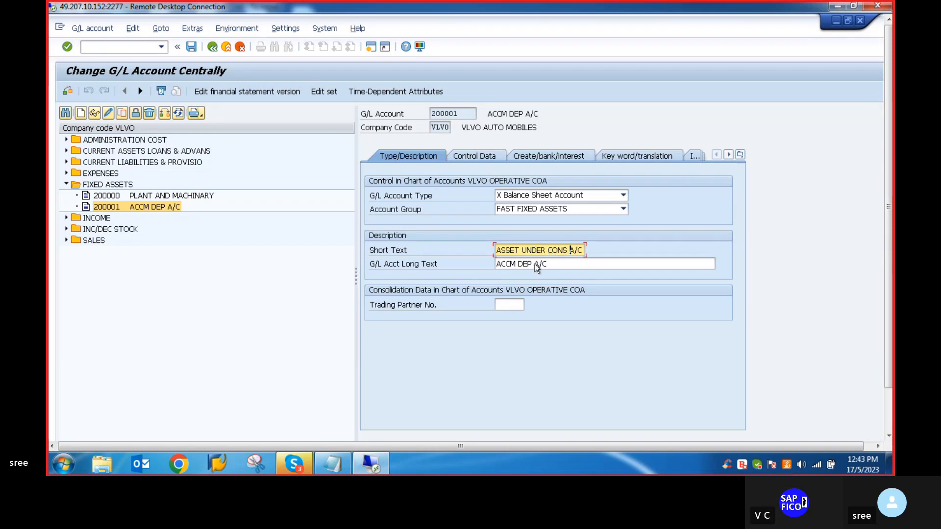
Copy the short text ASSET UNDER CONS A/C over the long text of account 200001
{"action": "key", "text": "ctrl+a"}
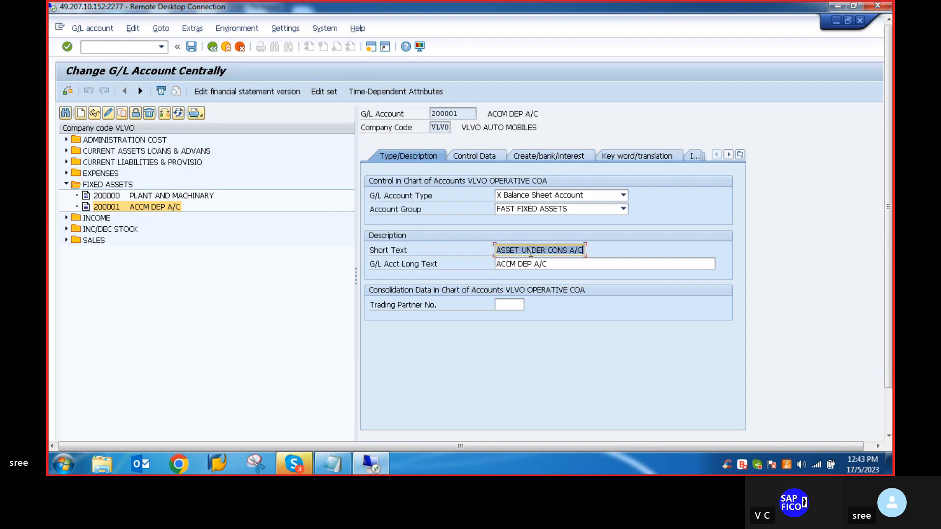
{"action": "key", "text": "ctrl+c"}
{"action": "left_click_drag", "start_coordinate": [556, 265], "coordinate": [492, 273]}
{"action": "key", "text": "ctrl+v"}
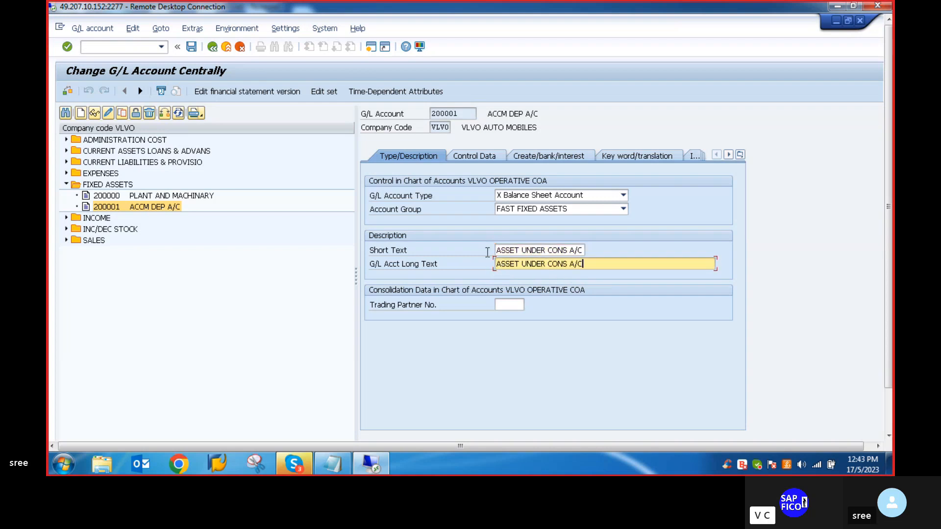
Check the control data and field status group of account 200001 and save the changes
{"action": "left_click", "coordinate": [471, 157]}
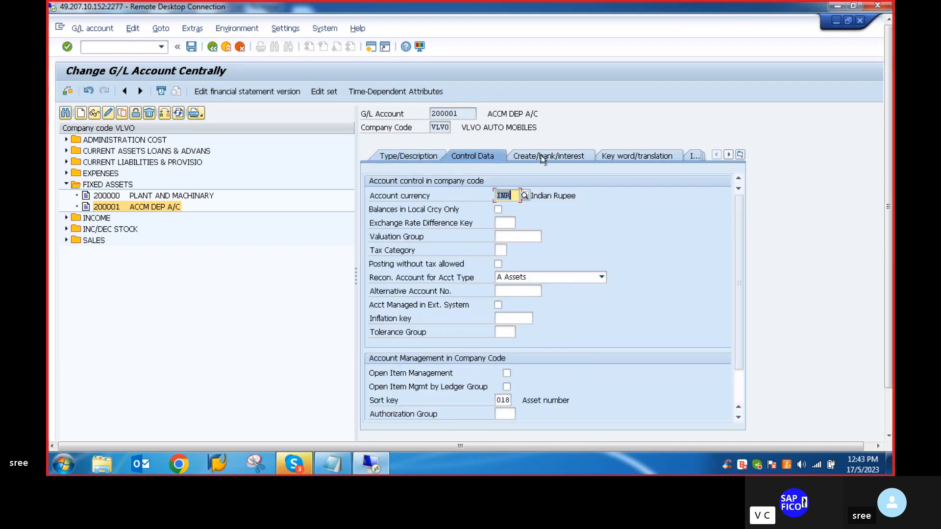
{"action": "left_click", "coordinate": [531, 157]}
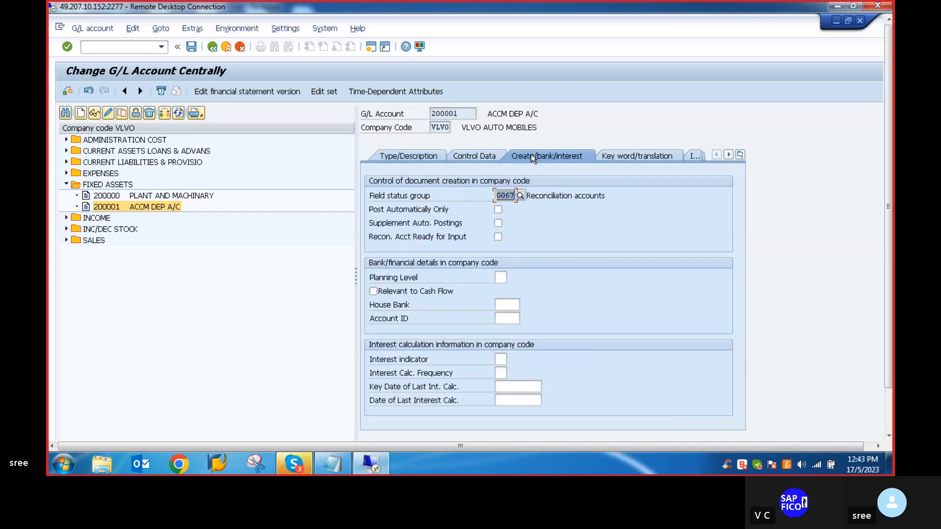
{"action": "left_click", "coordinate": [191, 47]}
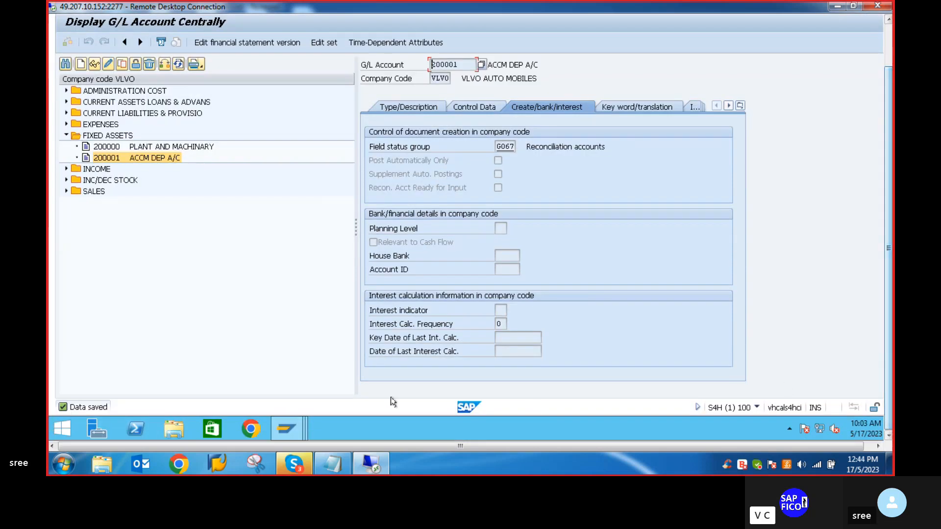
Check the account number ranges of the ACCUMILATED DEPRICIATION and FIXED ASSETS groups in the G/L account groups overview
{"action": "mouse_move", "coordinate": [306, 414]}
{"action": "left_click", "coordinate": [388, 364]}
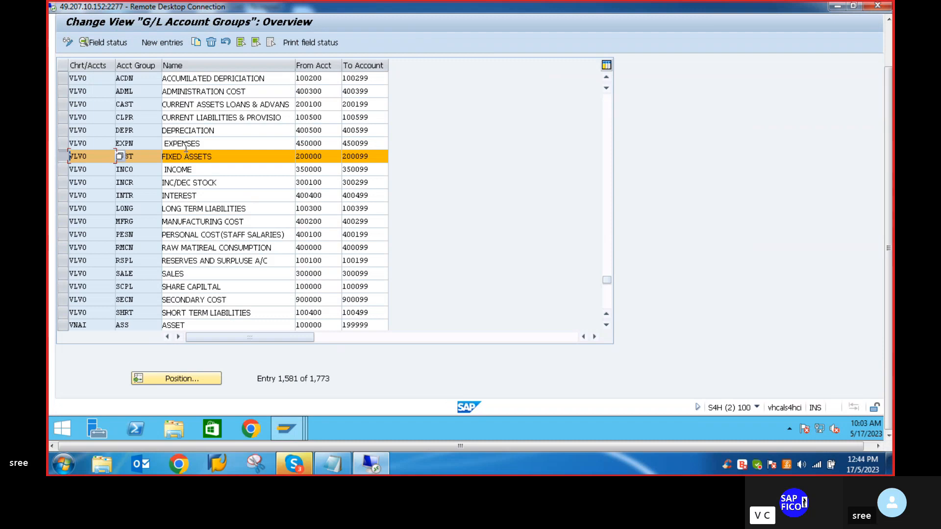
{"action": "left_click", "coordinate": [65, 79]}
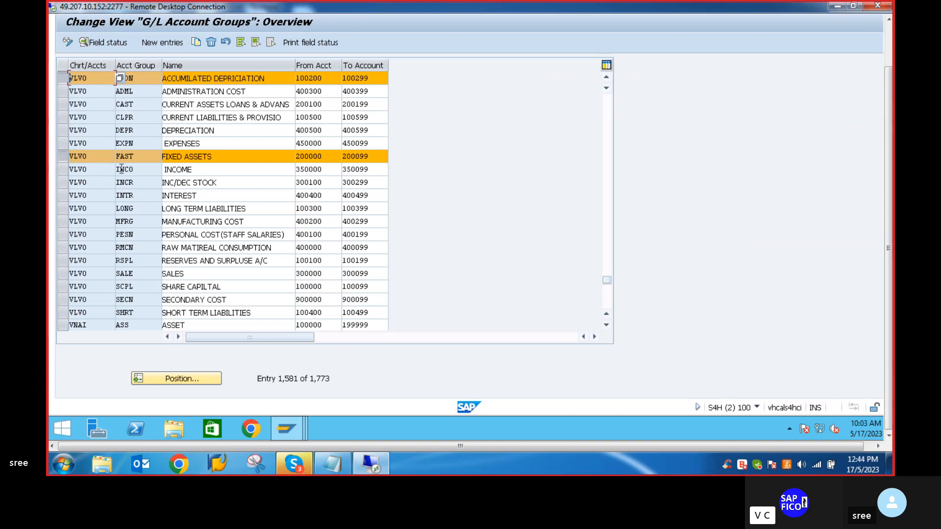
{"action": "left_click", "coordinate": [64, 157]}
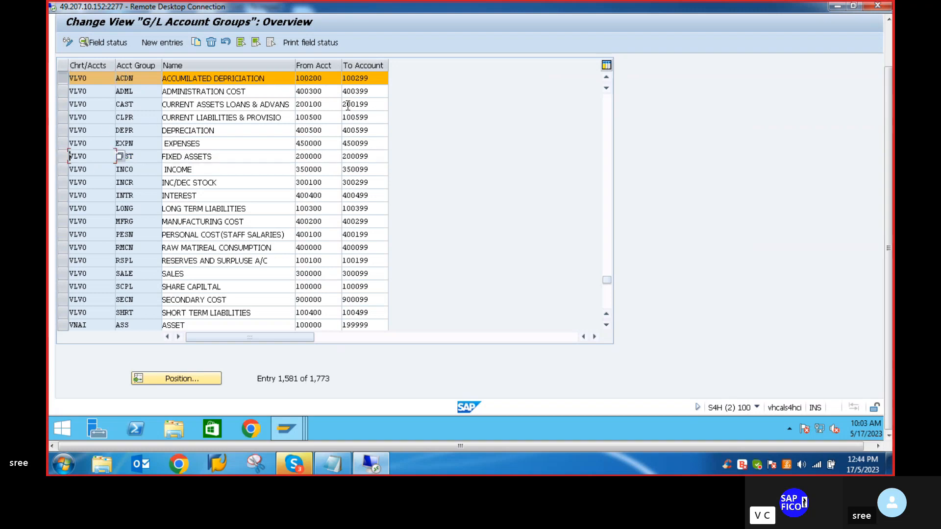
Switch back to the central G/L account maintenance and start creating G/L account 100200 in company code VLVO
{"action": "mouse_move", "coordinate": [289, 431]}
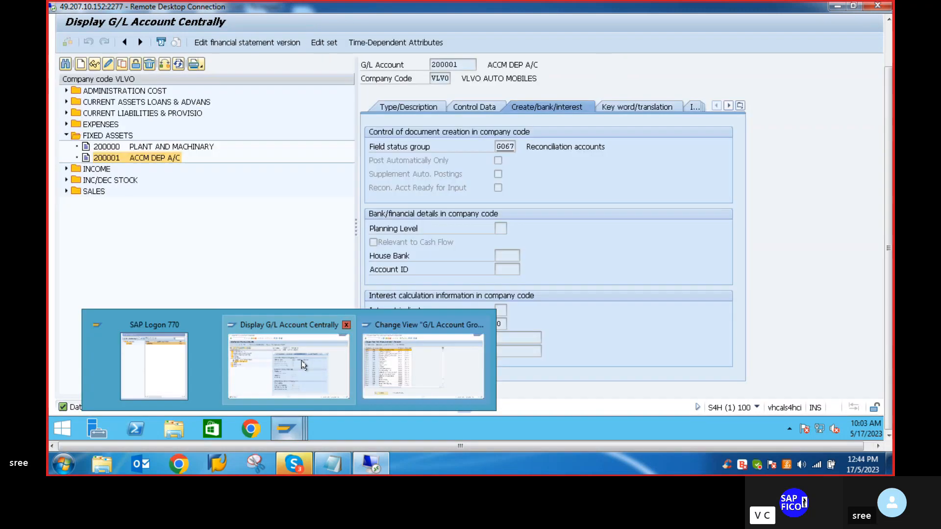
{"action": "left_click", "coordinate": [301, 360]}
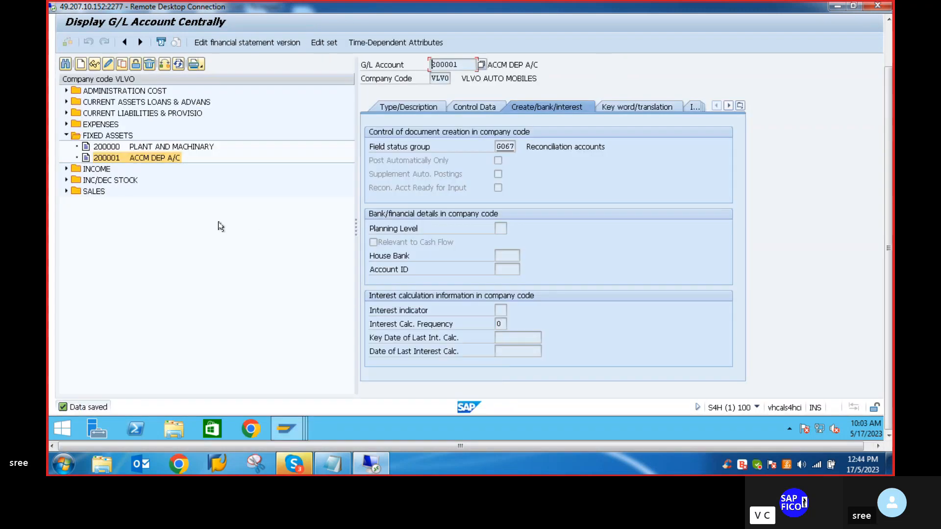
{"action": "left_click", "coordinate": [80, 64]}
{"action": "type", "text": "1"}
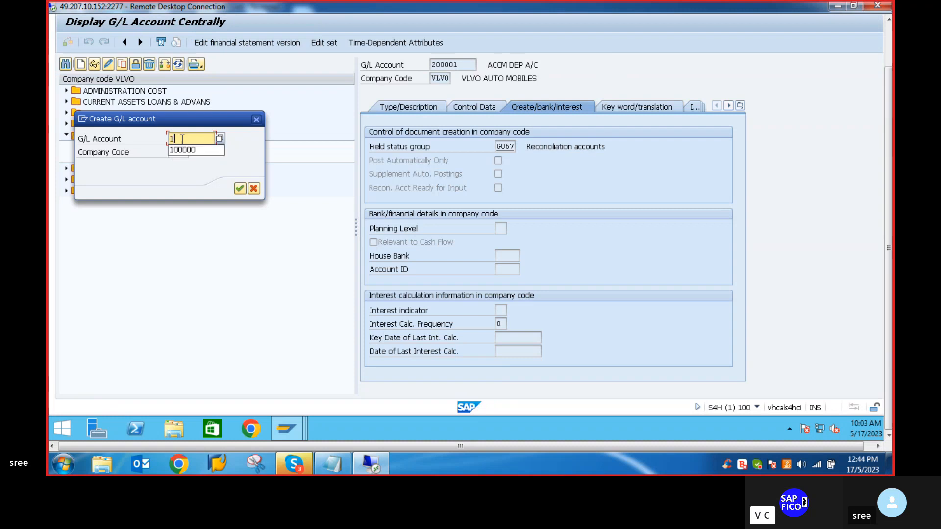
{"action": "type", "text": "00200"}
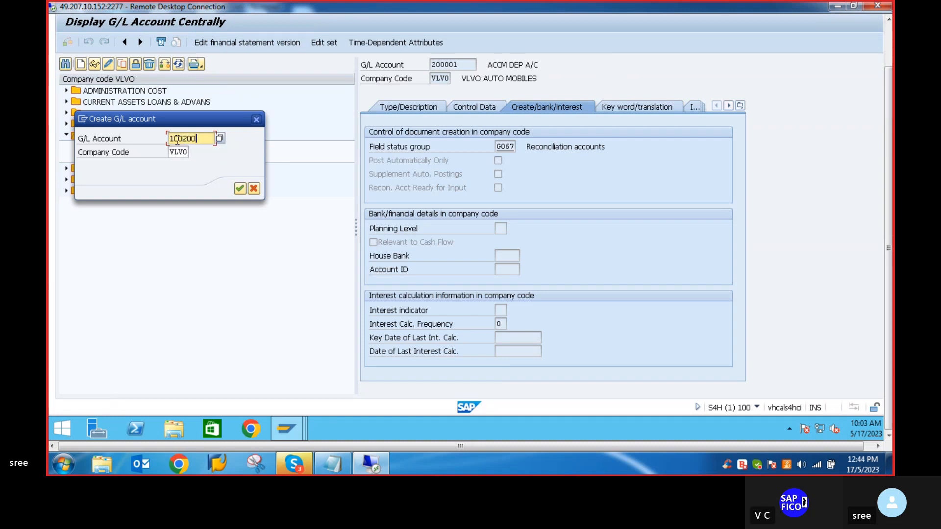
{"action": "left_click", "coordinate": [239, 188]}
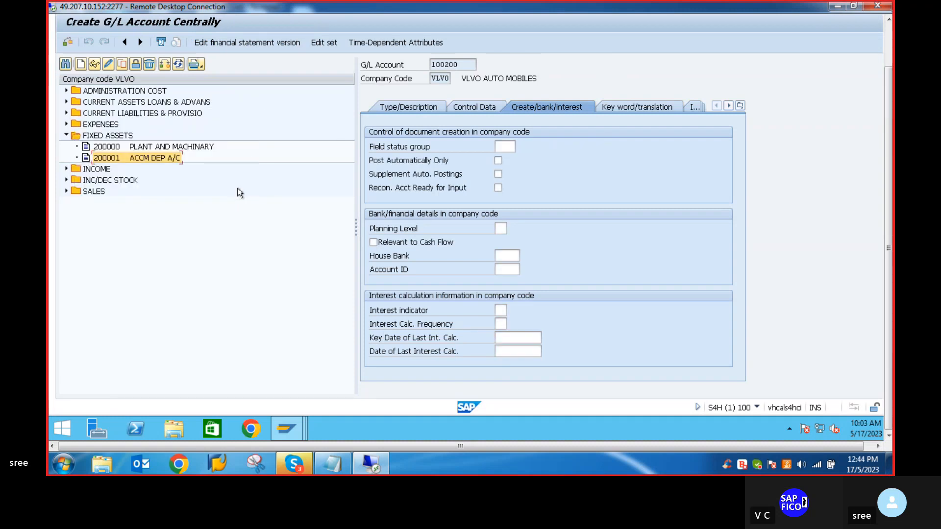
Set the account type to Primary Costs or Revenue and the account group to ACDN ACCUMILATED DEPRICIATION
{"action": "left_click", "coordinate": [388, 110]}
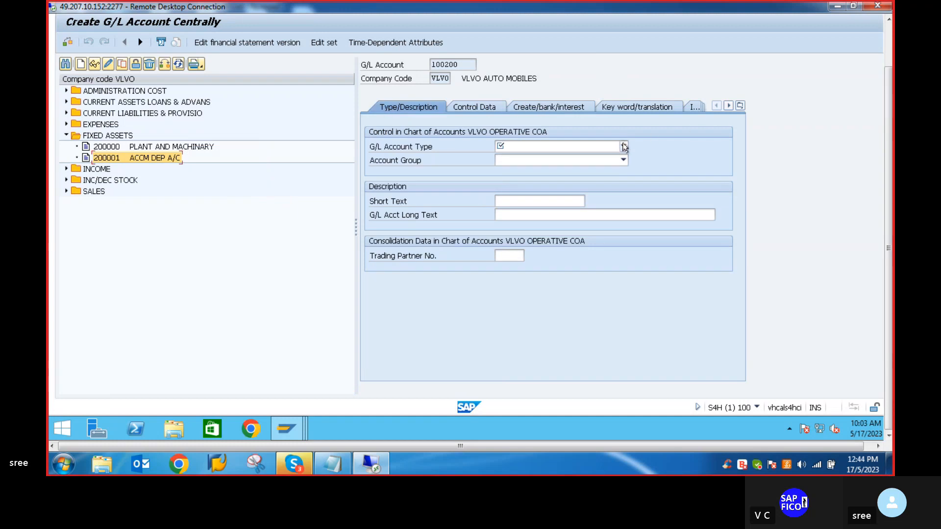
{"action": "left_click", "coordinate": [624, 147]}
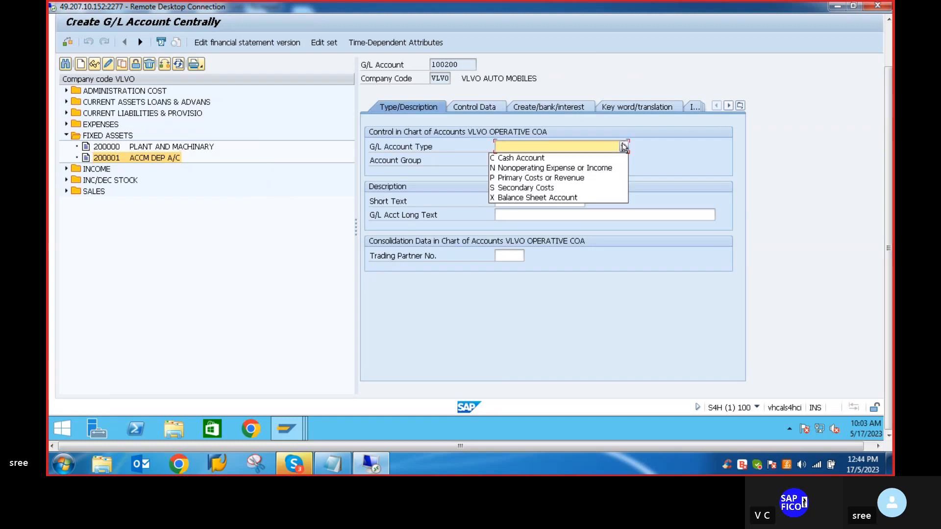
{"action": "left_click", "coordinate": [520, 179]}
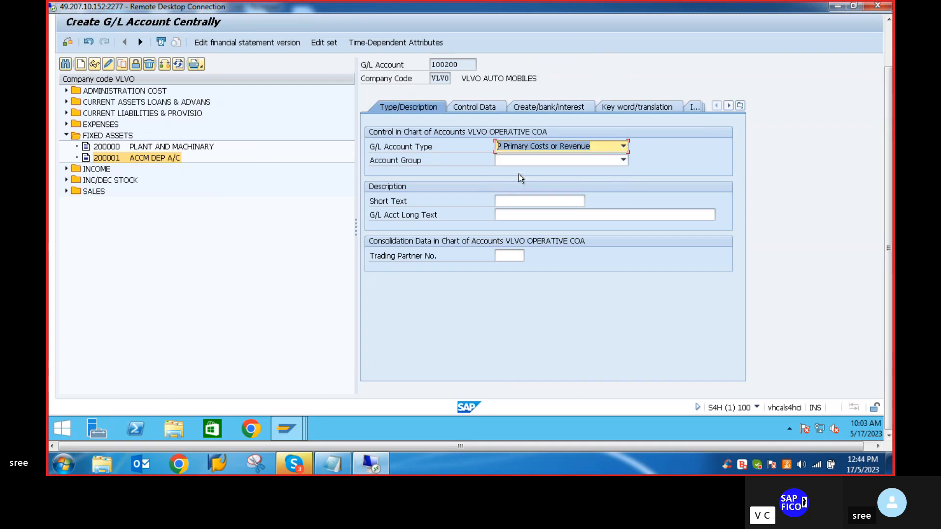
{"action": "left_click", "coordinate": [622, 162]}
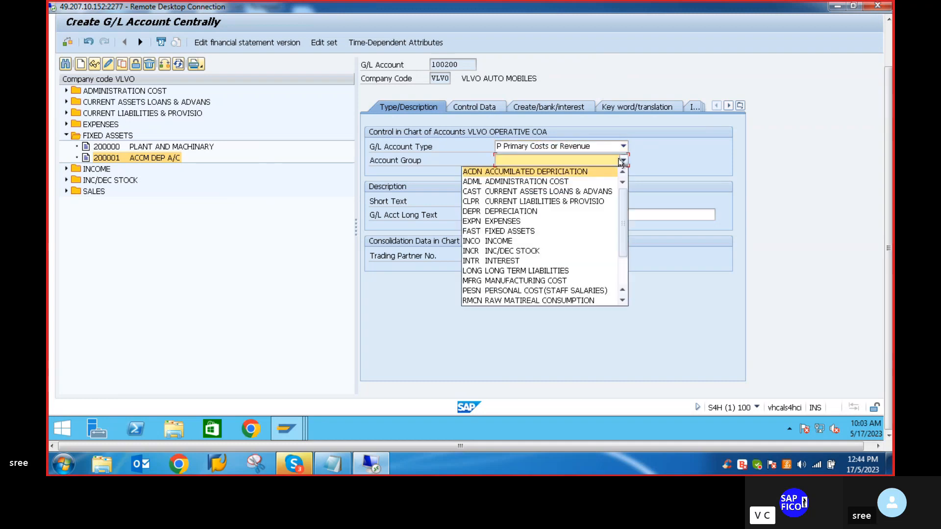
{"action": "left_click", "coordinate": [542, 173]}
Enter the short text ACCM DEP A/C and the long text Accumulated depreciation acct for account 100200
{"action": "left_click", "coordinate": [515, 199]}
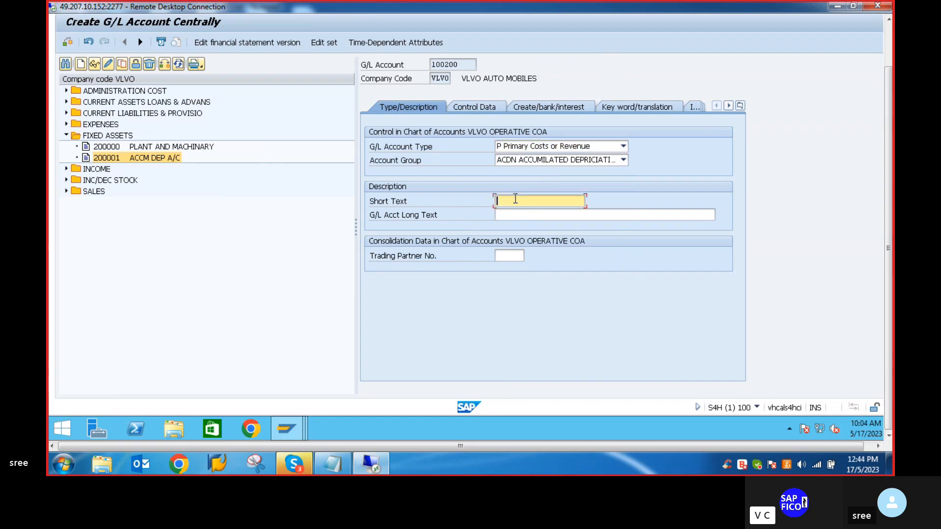
{"action": "type", "text": "AC"}
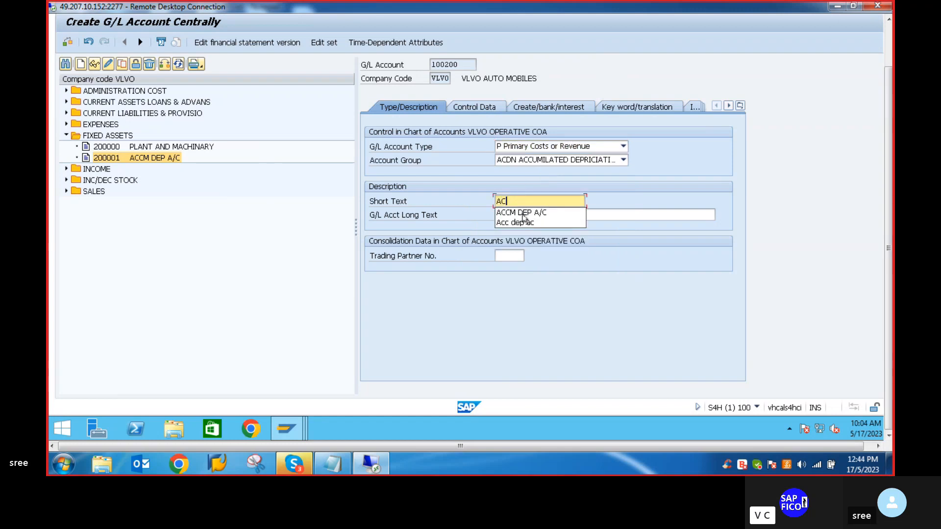
{"action": "left_click", "coordinate": [523, 212]}
{"action": "left_click", "coordinate": [523, 216]}
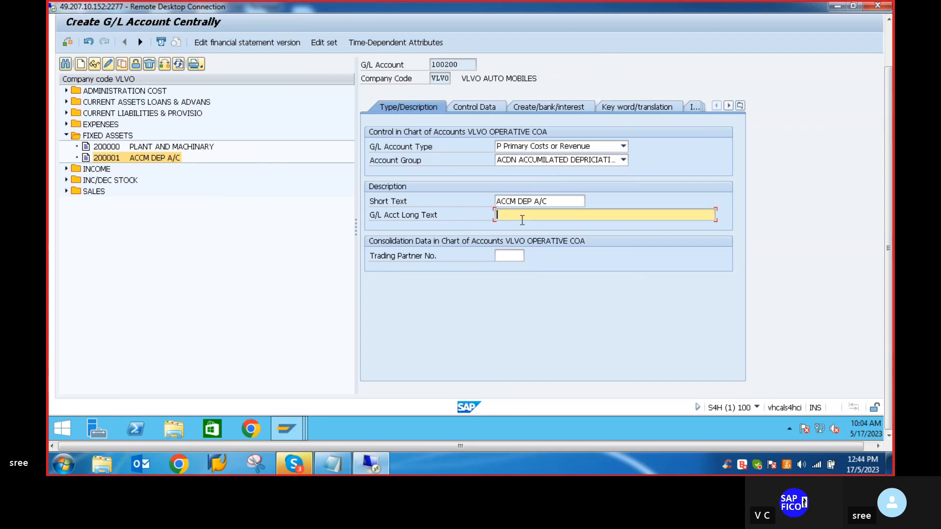
{"action": "type", "text": "A"}
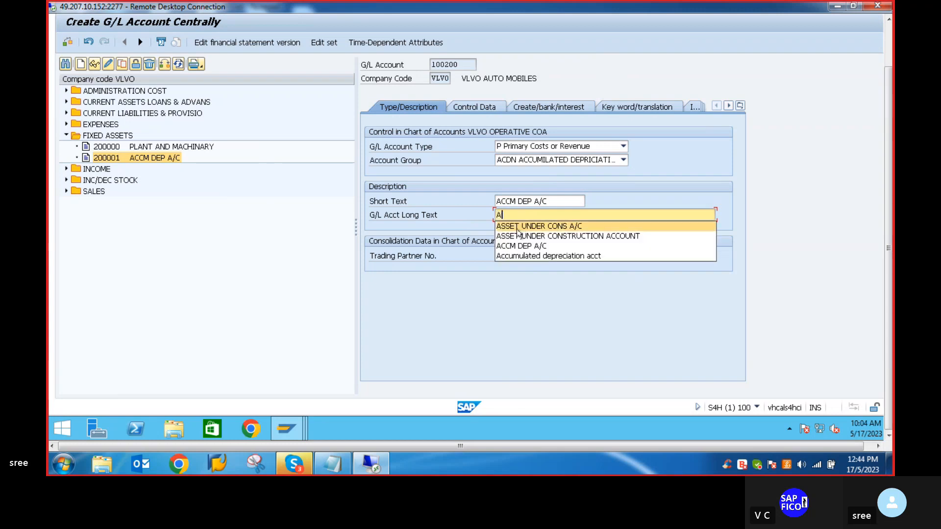
{"action": "left_click", "coordinate": [515, 256]}
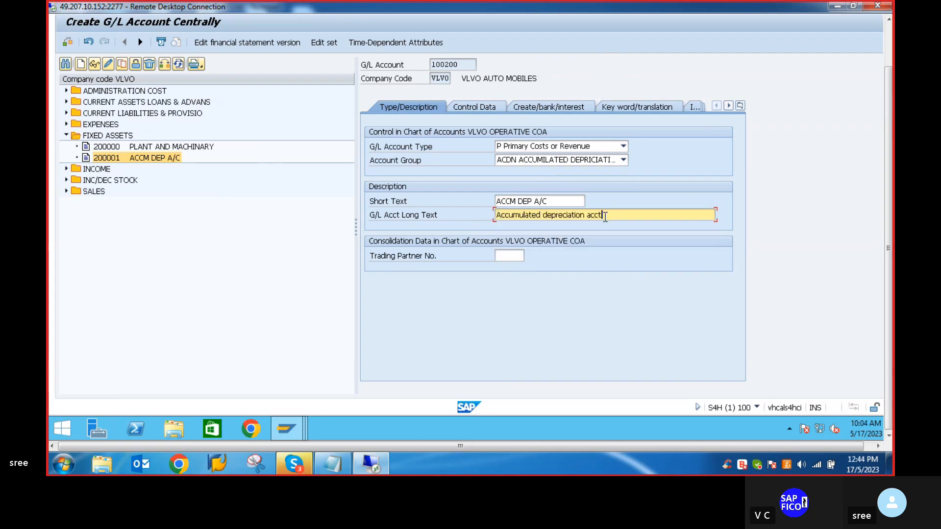
Set the sort key of account 100200 to 018 in its control data
{"action": "left_click", "coordinate": [474, 108]}
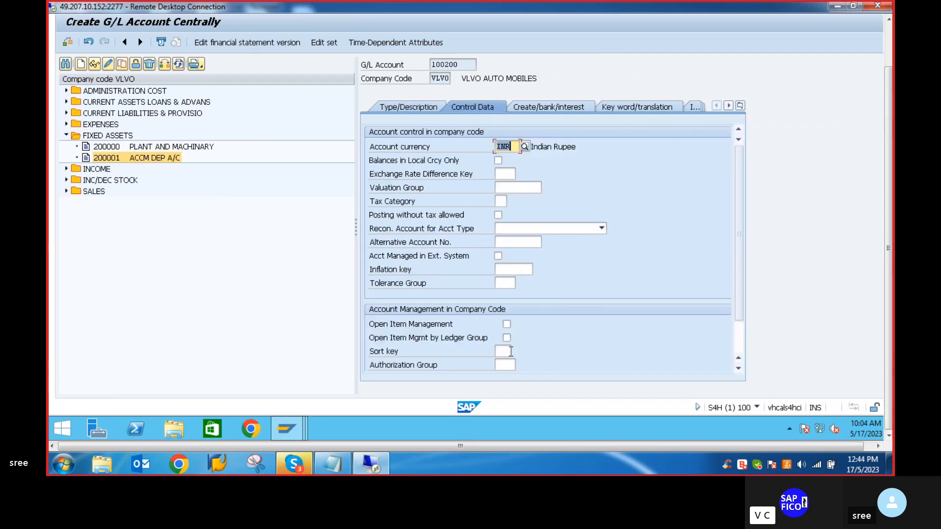
{"action": "left_click", "coordinate": [509, 352]}
{"action": "type", "text": "01"}
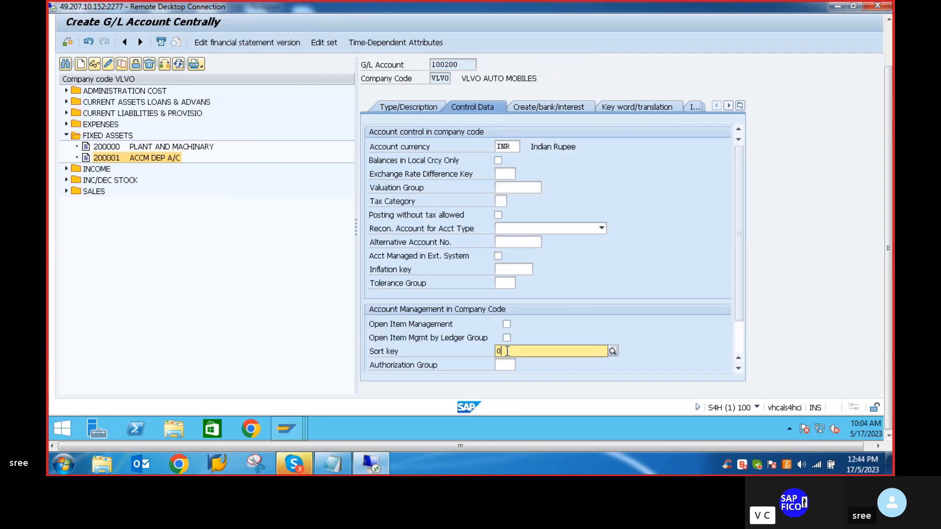
{"action": "type", "text": "8"}
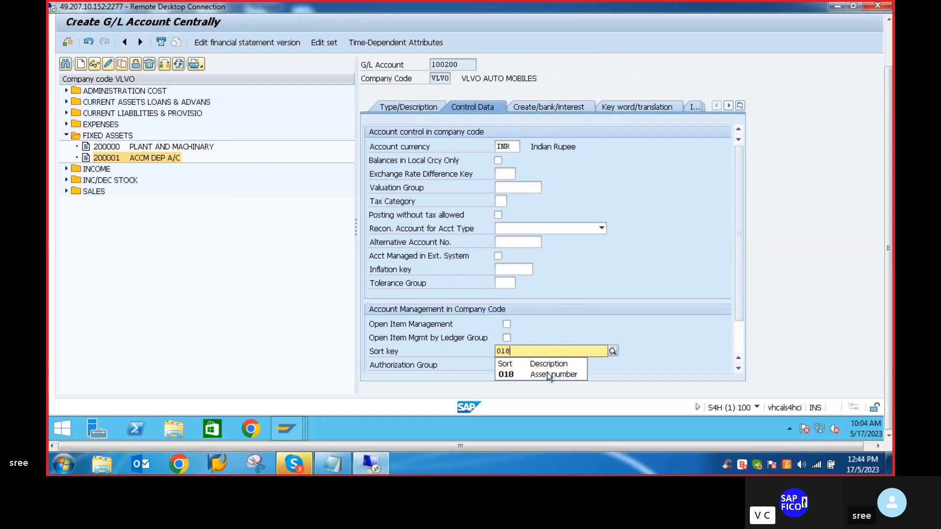
{"action": "key", "text": "Return"}
{"action": "left_click", "coordinate": [554, 104]}
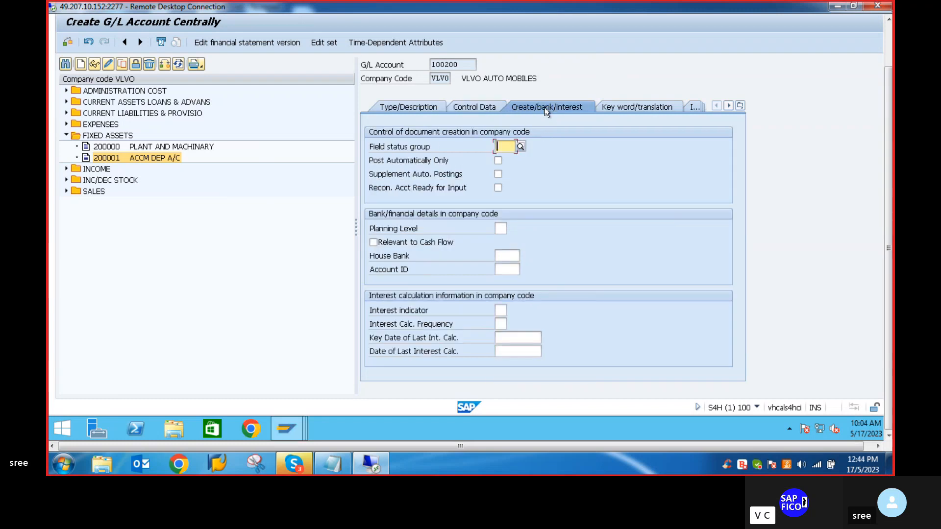
Change the sort key of account 100200 to 001 (Posting date)
{"action": "left_click", "coordinate": [491, 109]}
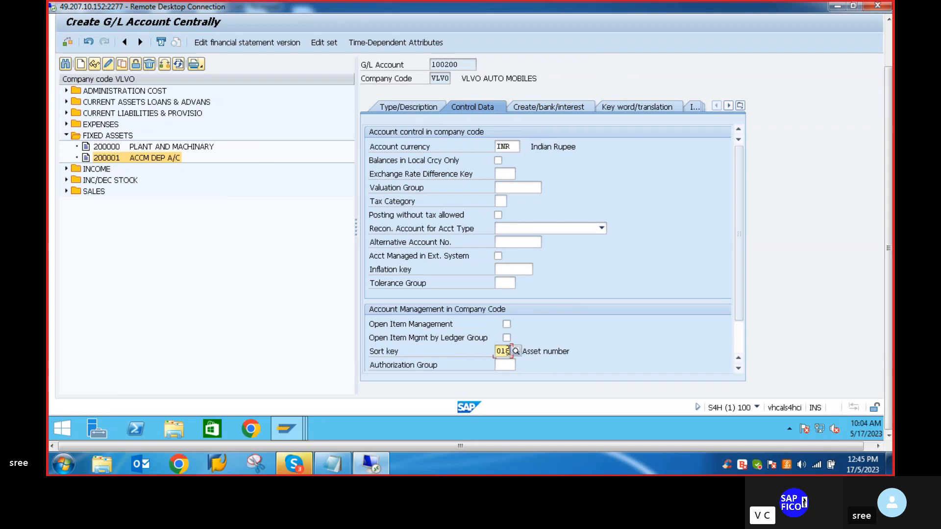
{"action": "key", "text": "BackSpace"}
{"action": "key", "text": "BackSpace"}
{"action": "type", "text": "01"}
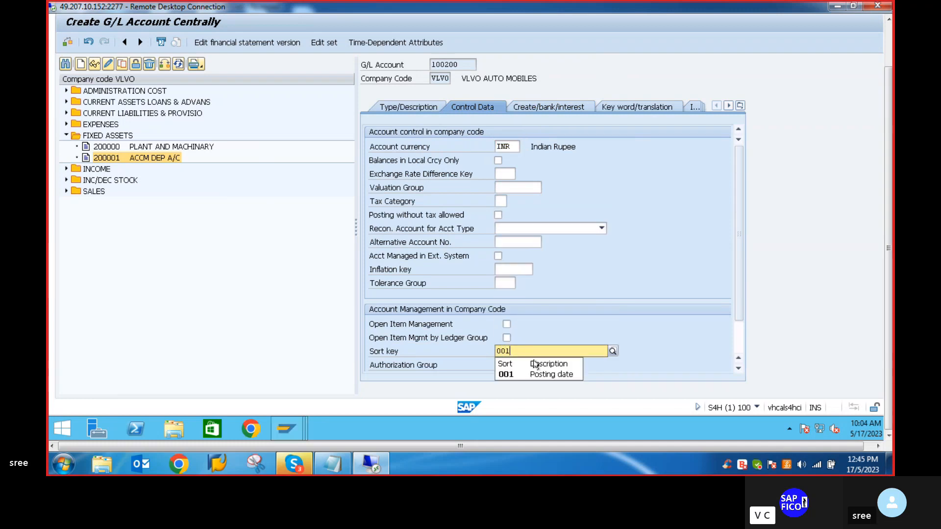
{"action": "left_click", "coordinate": [535, 374]}
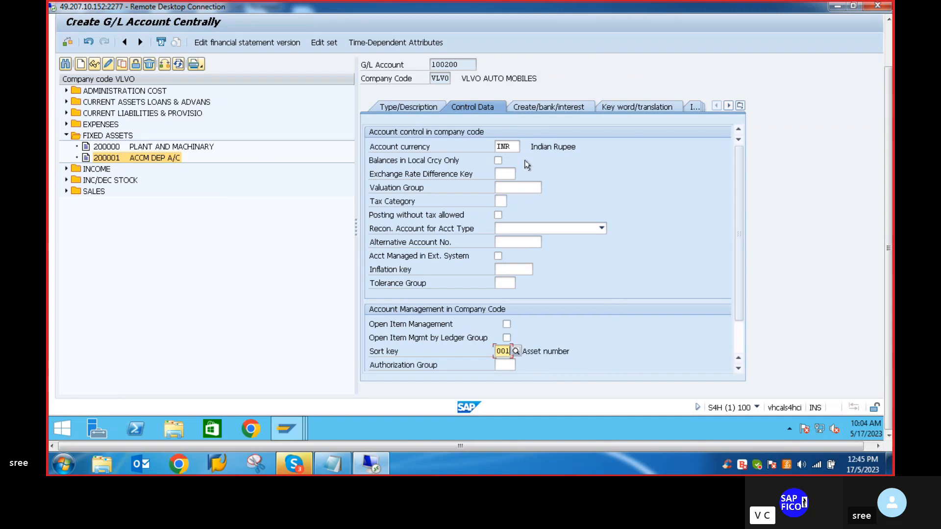
Assign field status group G001 to account 100200 and save the account
{"action": "left_click", "coordinate": [536, 108]}
{"action": "left_click", "coordinate": [492, 148]}
{"action": "type", "text": "G0"}
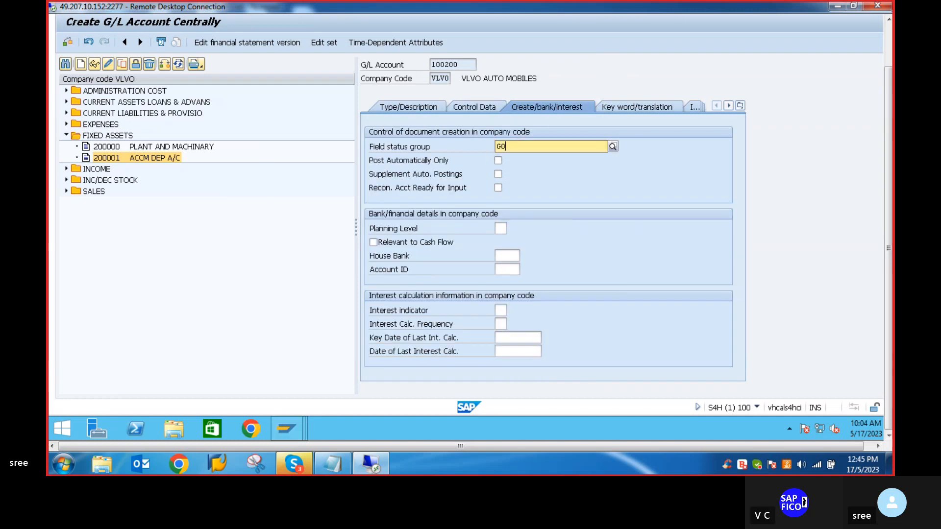
{"action": "type", "text": "0"}
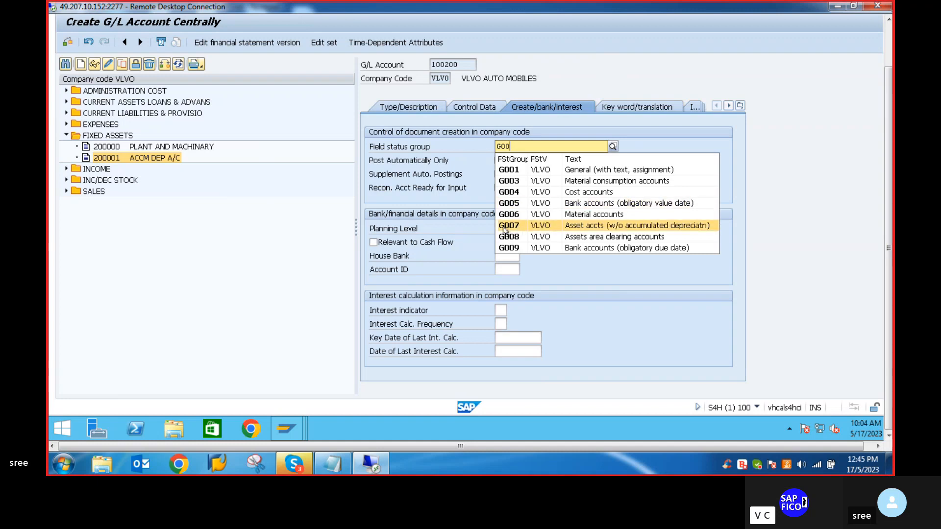
{"action": "left_click", "coordinate": [503, 172]}
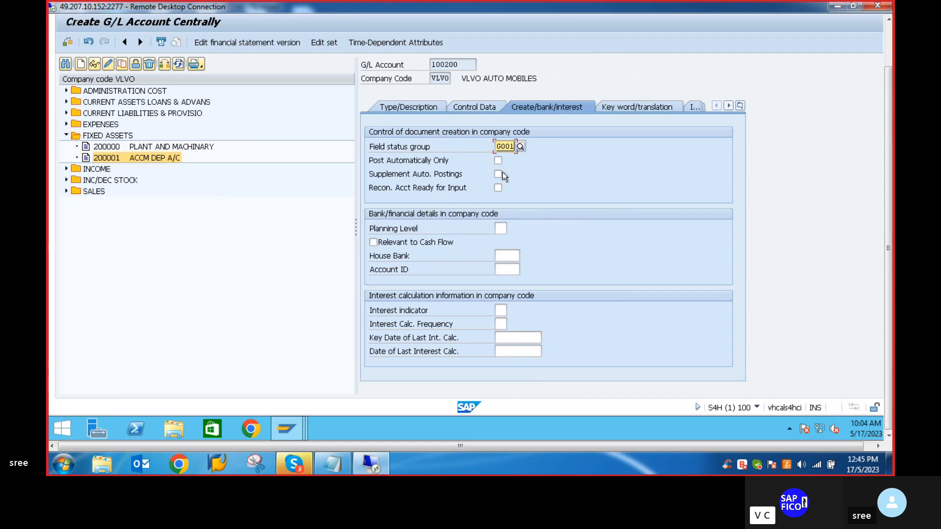
{"action": "key", "text": "Return"}
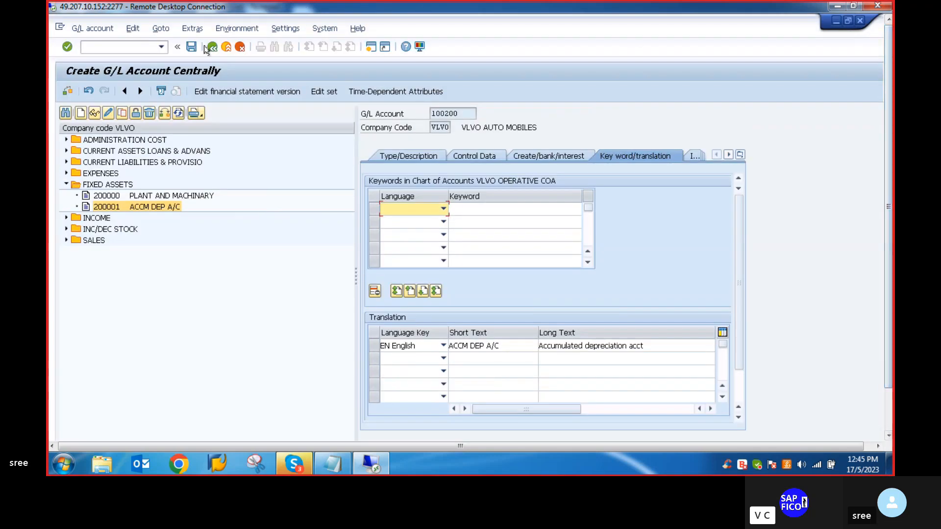
{"action": "left_click", "coordinate": [191, 47]}
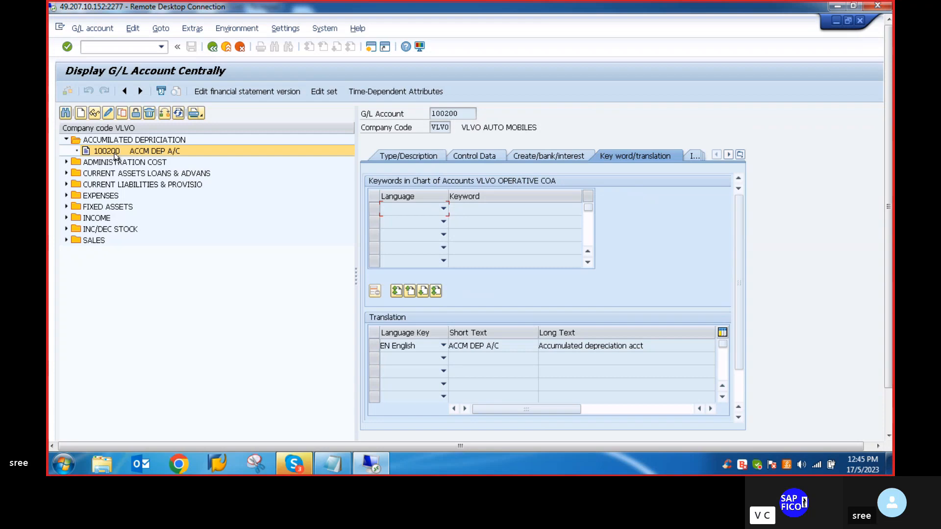
Open account 100200 for changes and set its G/L account type to Balance Sheet Account
{"action": "left_click", "coordinate": [402, 157]}
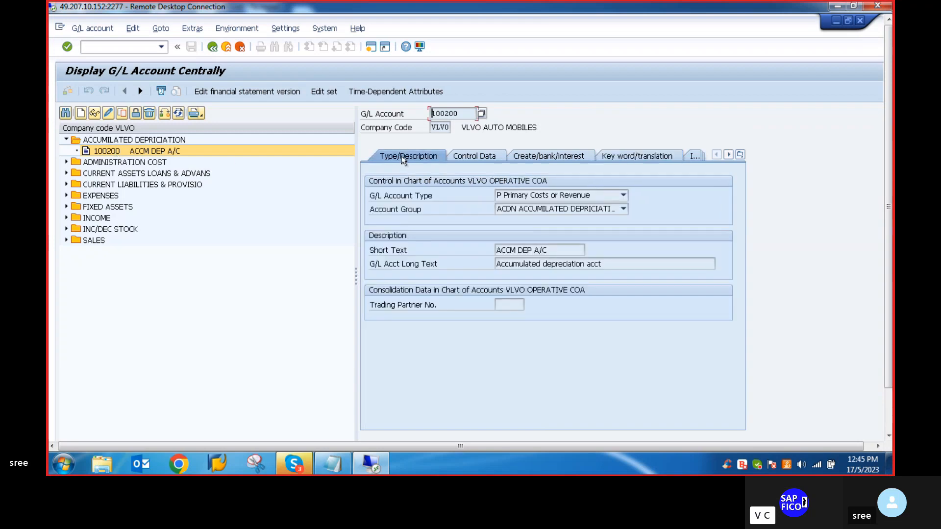
{"action": "left_click", "coordinate": [106, 113]}
{"action": "left_click", "coordinate": [623, 196]}
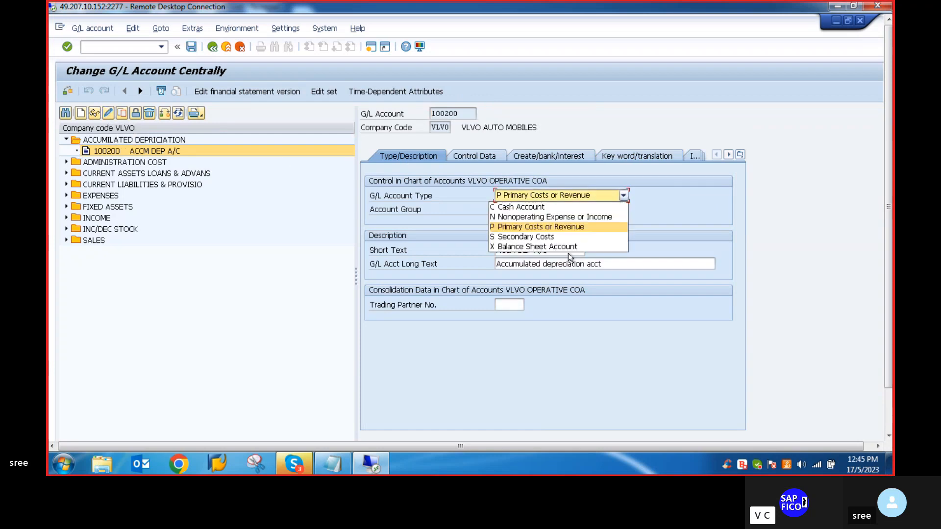
{"action": "left_click", "coordinate": [525, 247]}
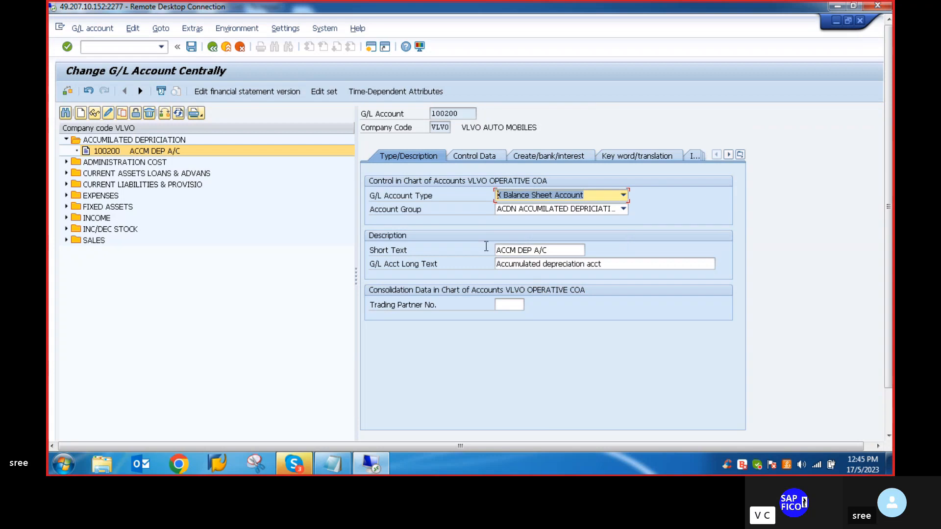
Make account 100200 a reconciliation account for account type Assets in its control data
{"action": "left_click", "coordinate": [470, 156]}
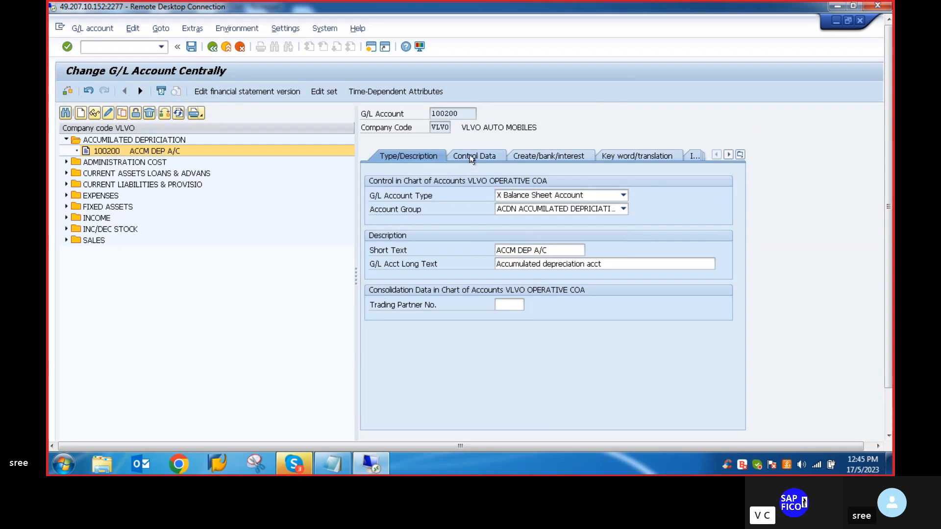
{"action": "left_click", "coordinate": [549, 157]}
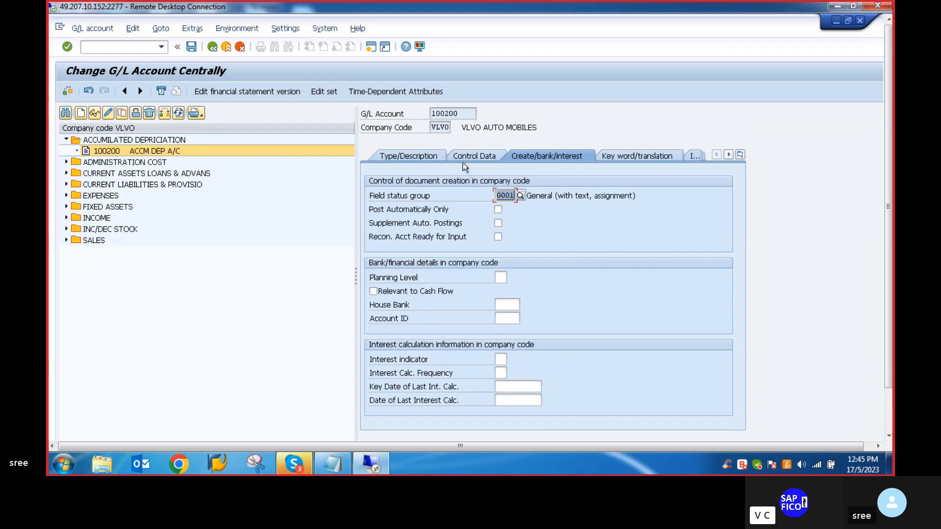
{"action": "left_click", "coordinate": [466, 157]}
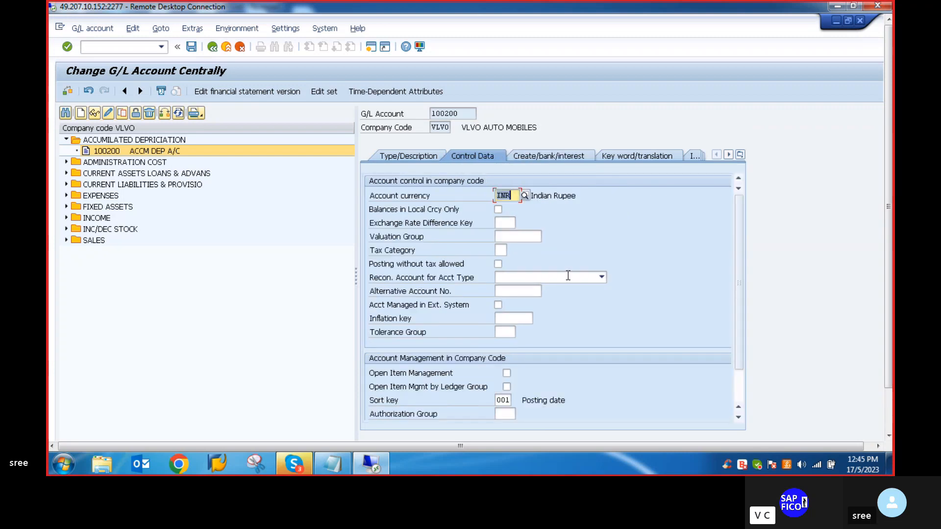
{"action": "left_click", "coordinate": [601, 277]}
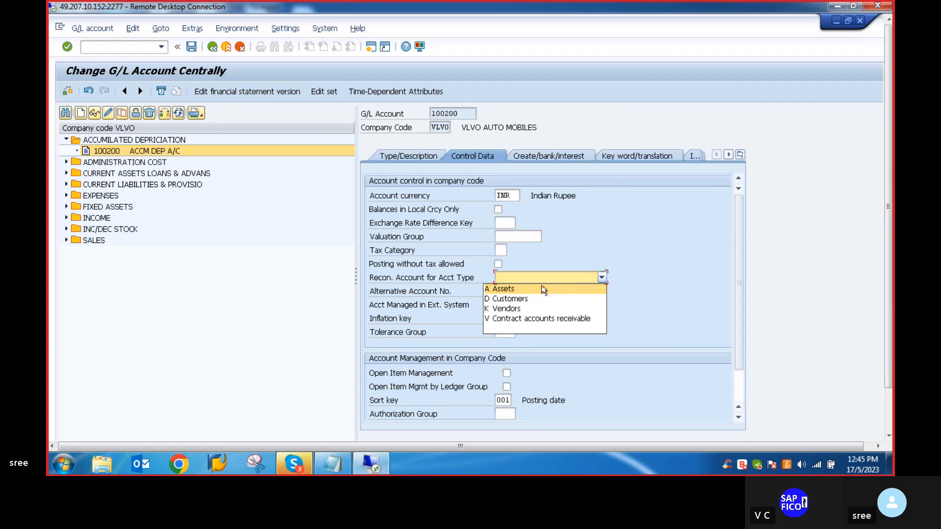
{"action": "left_click", "coordinate": [505, 290]}
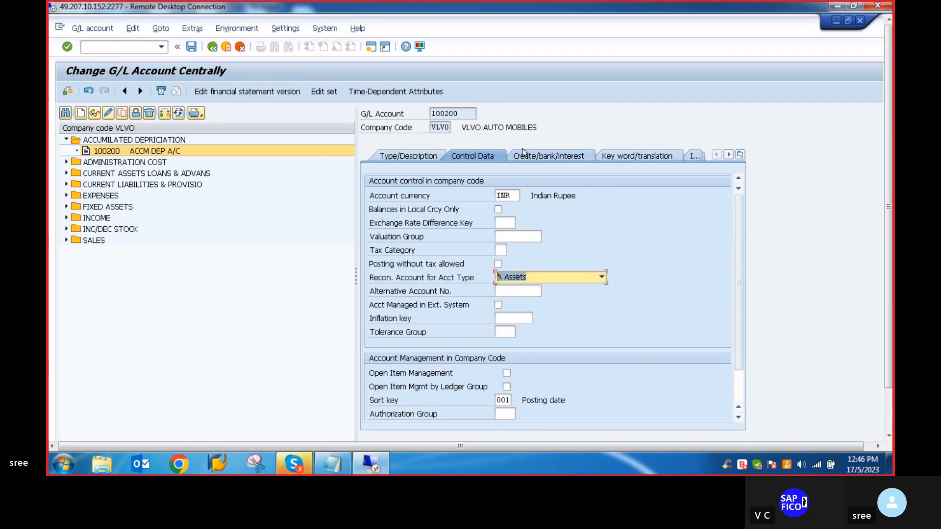
{"action": "left_click", "coordinate": [538, 156]}
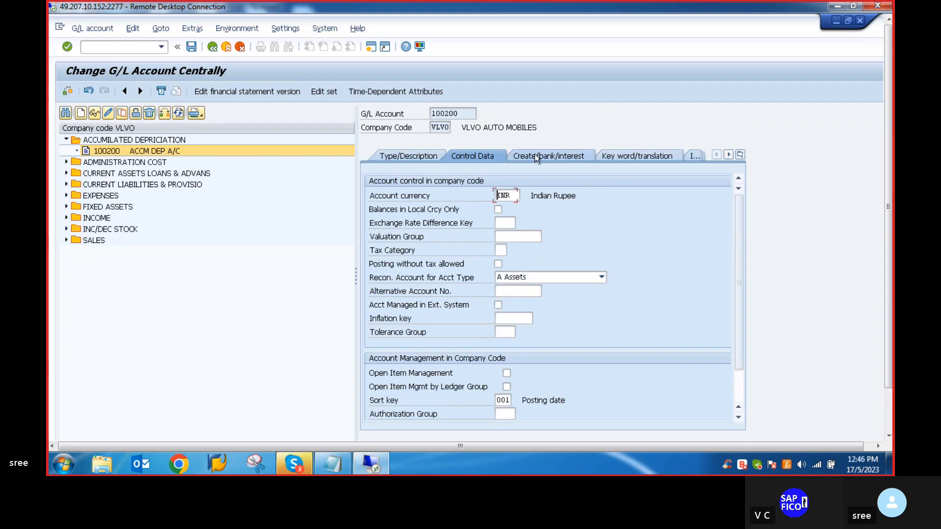
Set the field status group of account 100200 to G067 (Reconciliation accounts) and save the account
{"action": "type", "text": "G067"}
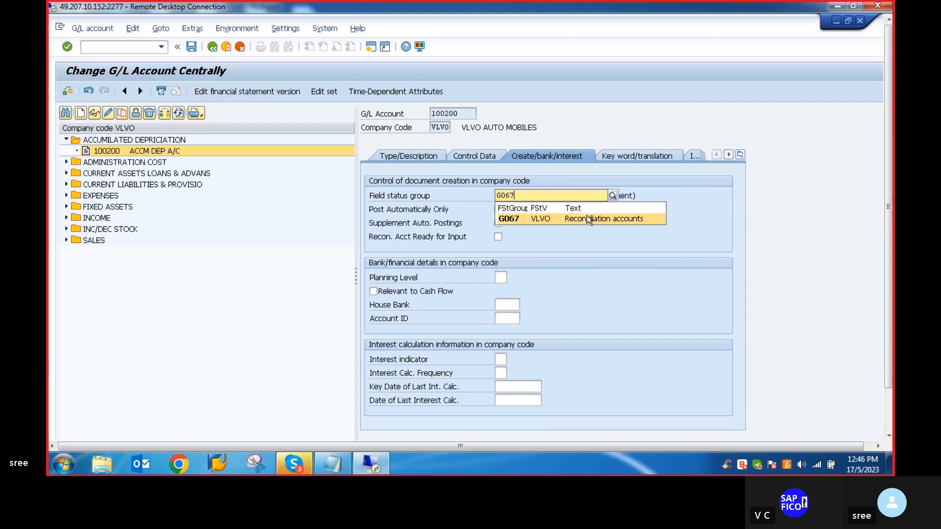
{"action": "left_click", "coordinate": [542, 219]}
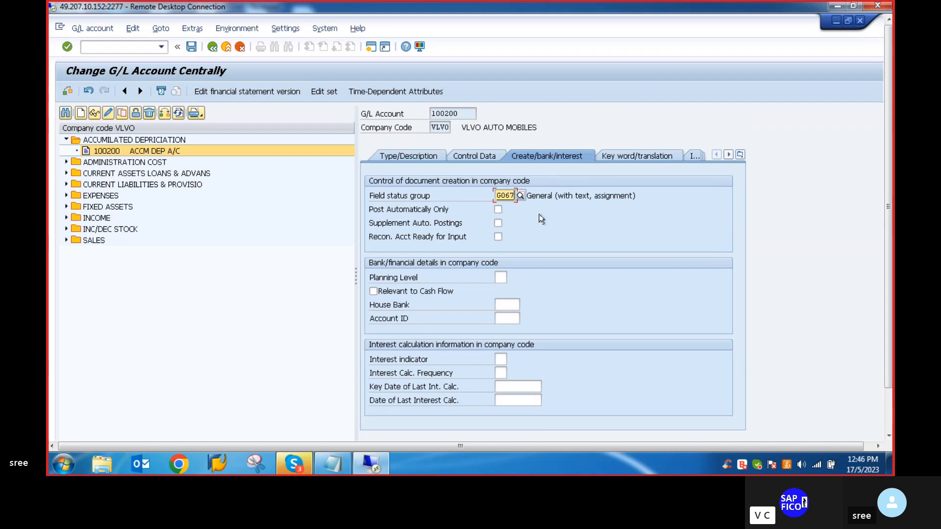
{"action": "left_click", "coordinate": [466, 156]}
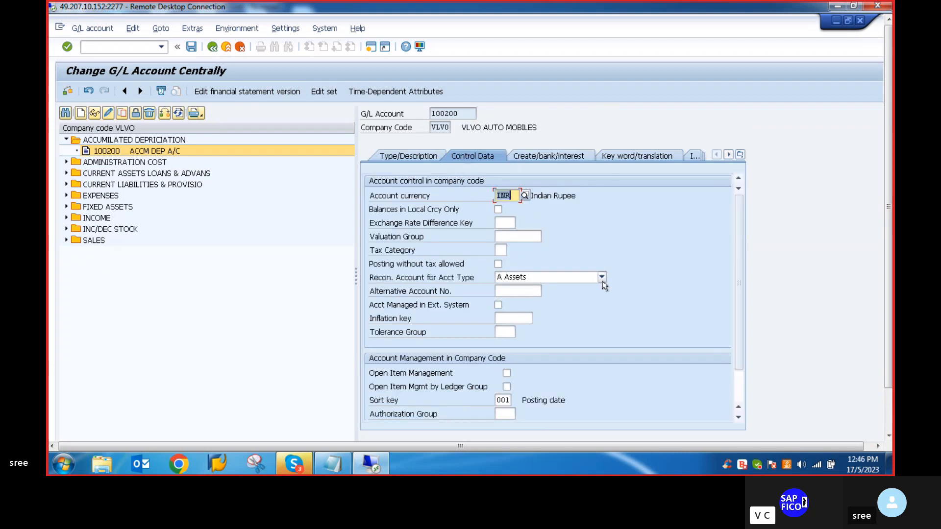
{"action": "left_click", "coordinate": [546, 156]}
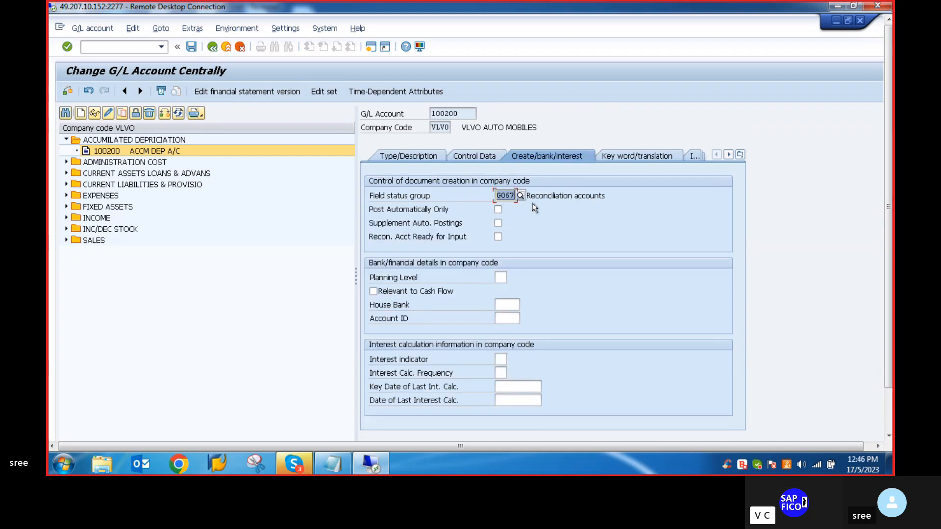
{"action": "left_click", "coordinate": [192, 49]}
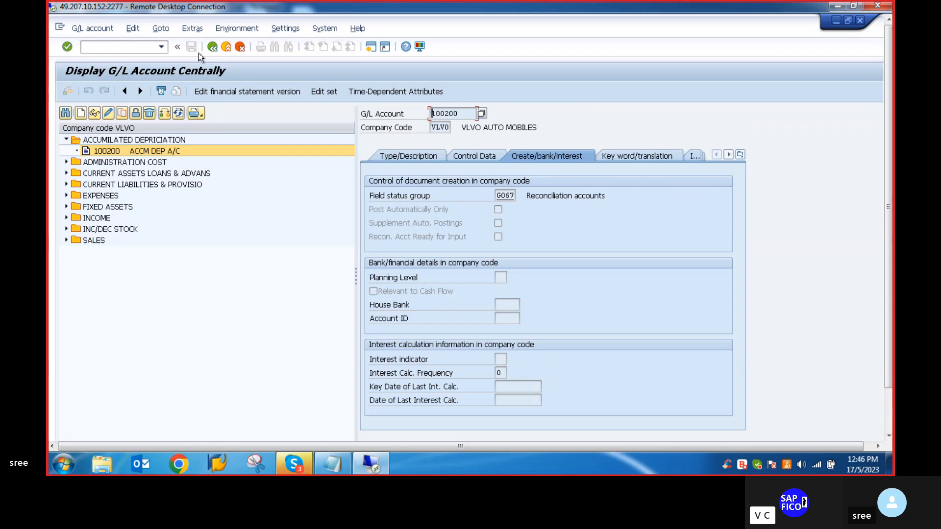
Start creating G/L account 350003 in company code VLVO, following on from the existing income accounts
{"action": "left_click", "coordinate": [67, 218]}
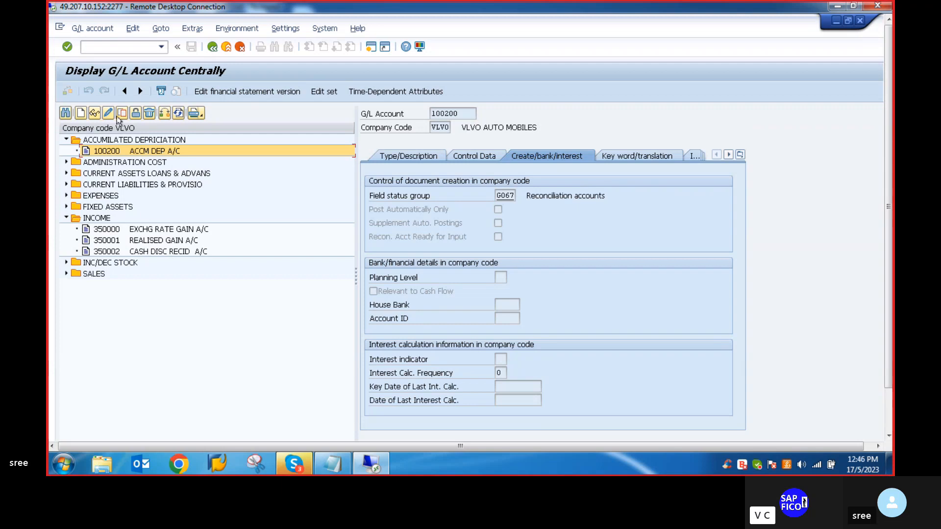
{"action": "left_click", "coordinate": [81, 113]}
{"action": "type", "text": "35000"}
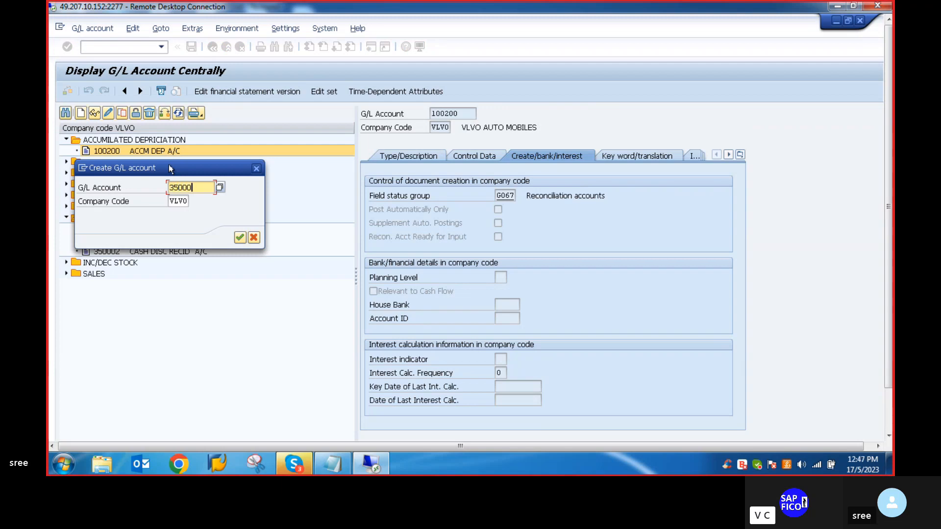
{"action": "type", "text": "3"}
{"action": "left_click", "coordinate": [239, 237]}
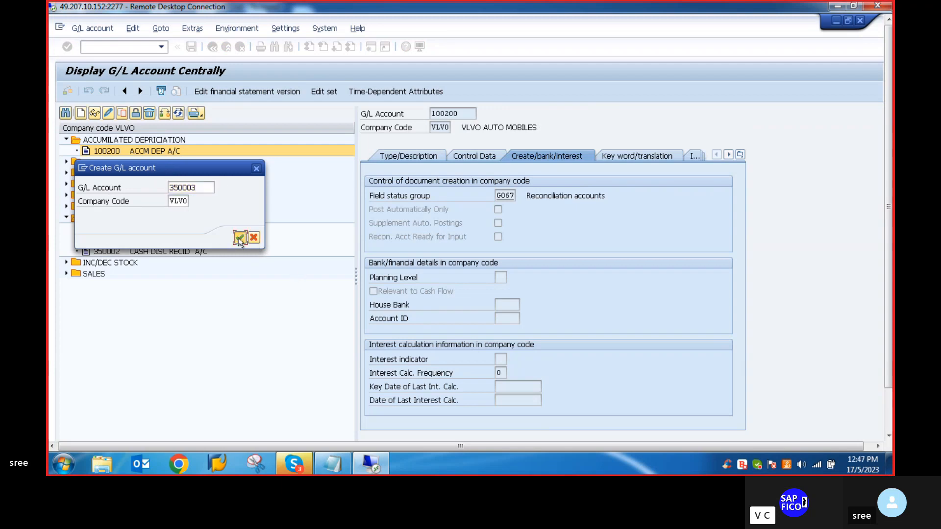
Set account 350003 to G/L account type Primary Costs or Revenue and account group INCO INCOME
{"action": "left_click", "coordinate": [402, 156]}
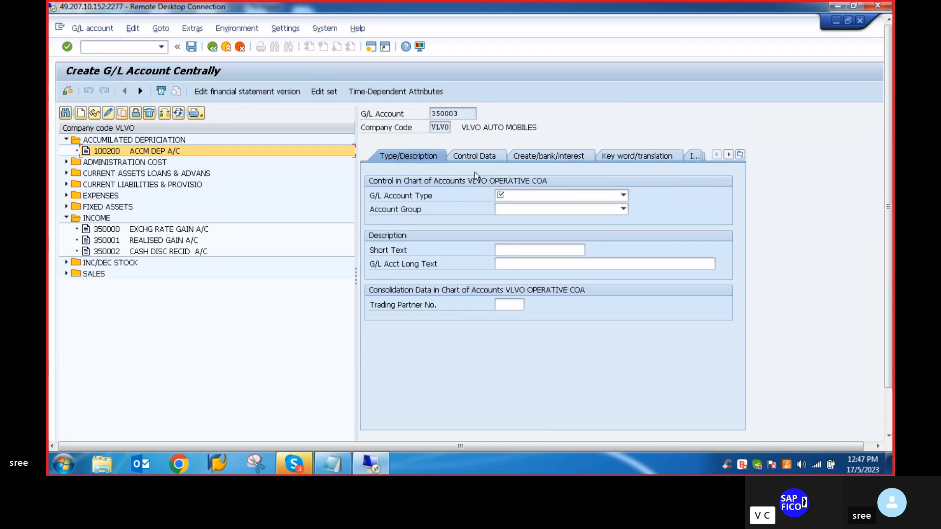
{"action": "left_click", "coordinate": [623, 196]}
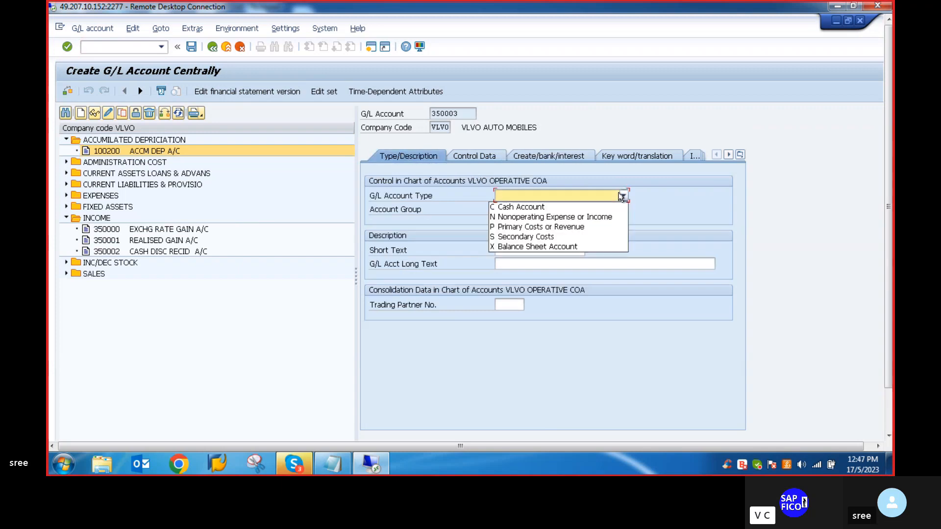
{"action": "left_click", "coordinate": [529, 226]}
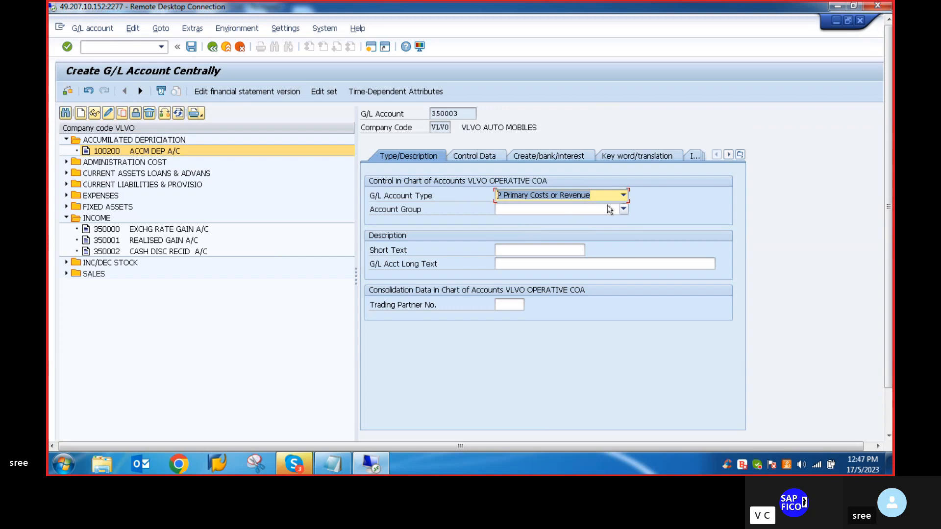
{"action": "left_click", "coordinate": [622, 209]}
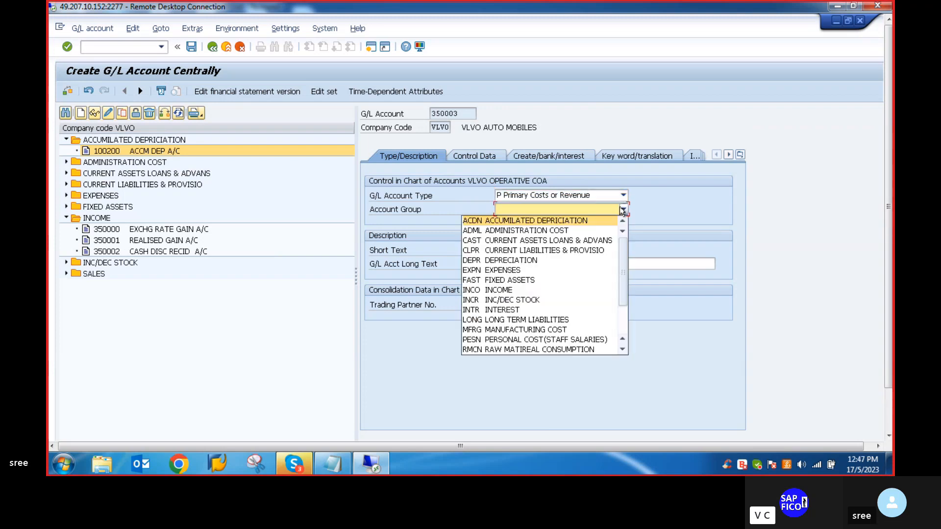
{"action": "left_click", "coordinate": [508, 291]}
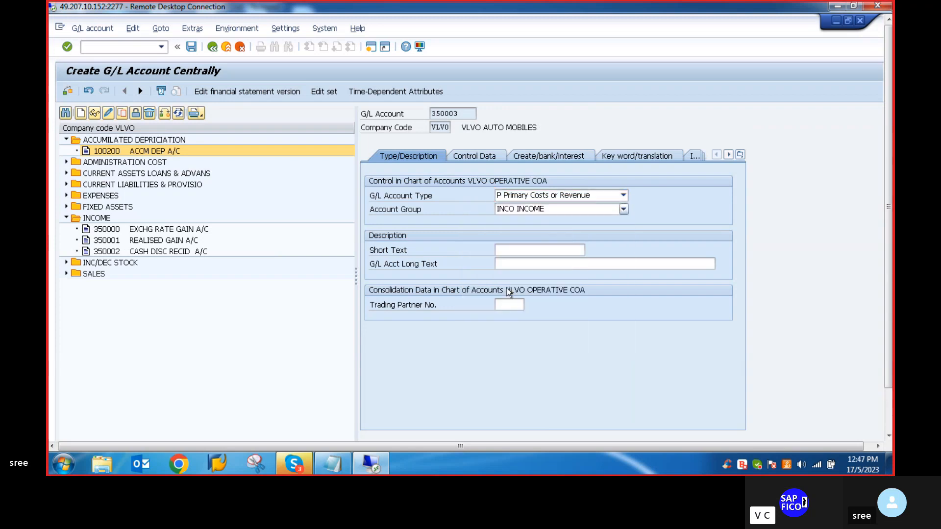
Enter SALE OF ASSET A/C as both the short text and the long text of account 350003
{"action": "left_click", "coordinate": [526, 246]}
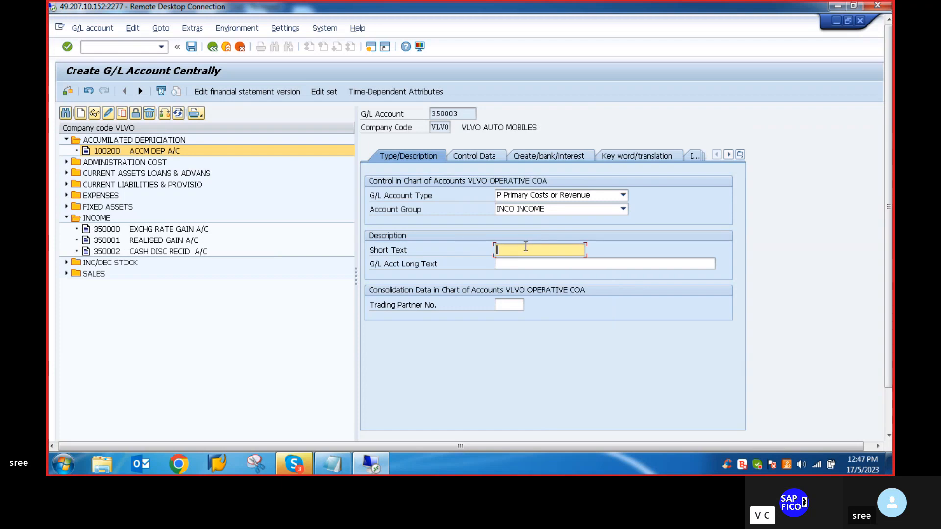
{"action": "type", "text": "SALE OF"}
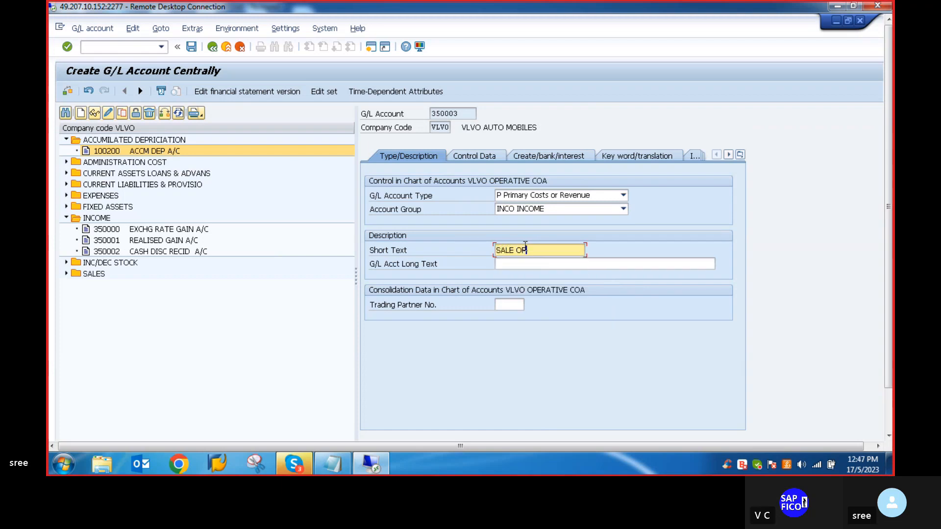
{"action": "type", "text": " ASSET A/C"}
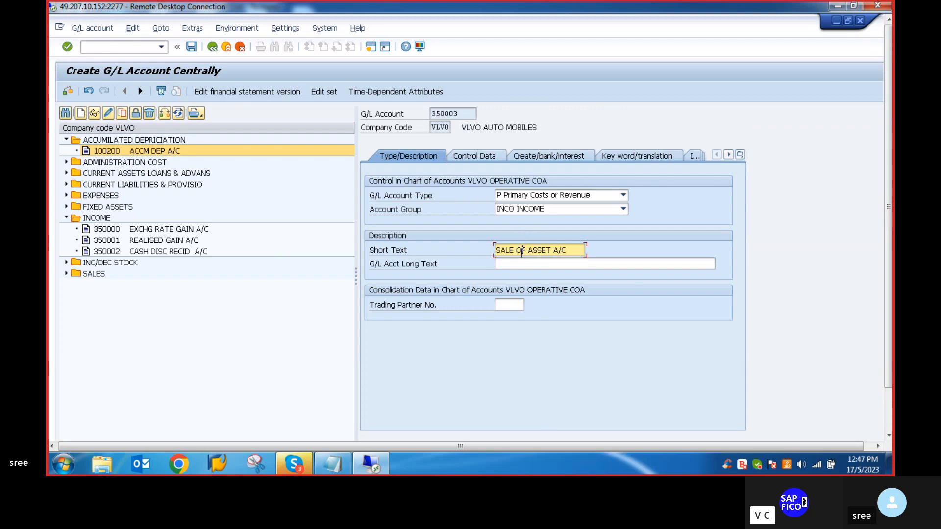
{"action": "left_click", "coordinate": [522, 264]}
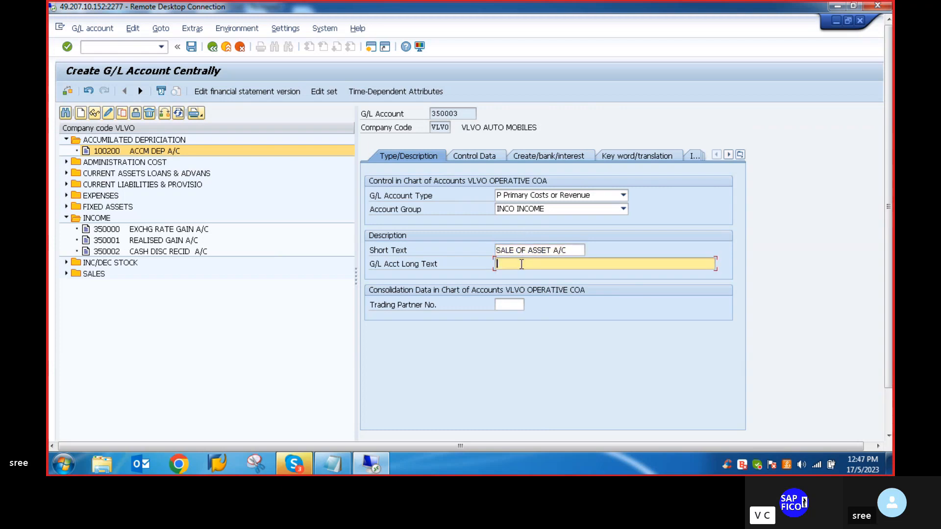
{"action": "type", "text": "SALE OF ASSET A/C"}
Set the sort key of account 350003 to 018 (Asset number) in its control data
{"action": "left_click", "coordinate": [484, 161]}
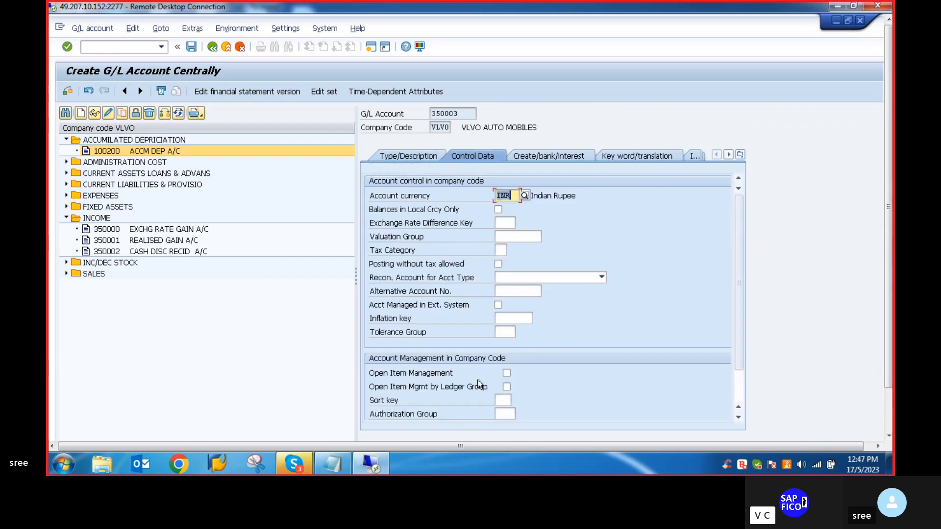
{"action": "left_click", "coordinate": [503, 399]}
{"action": "type", "text": "01"}
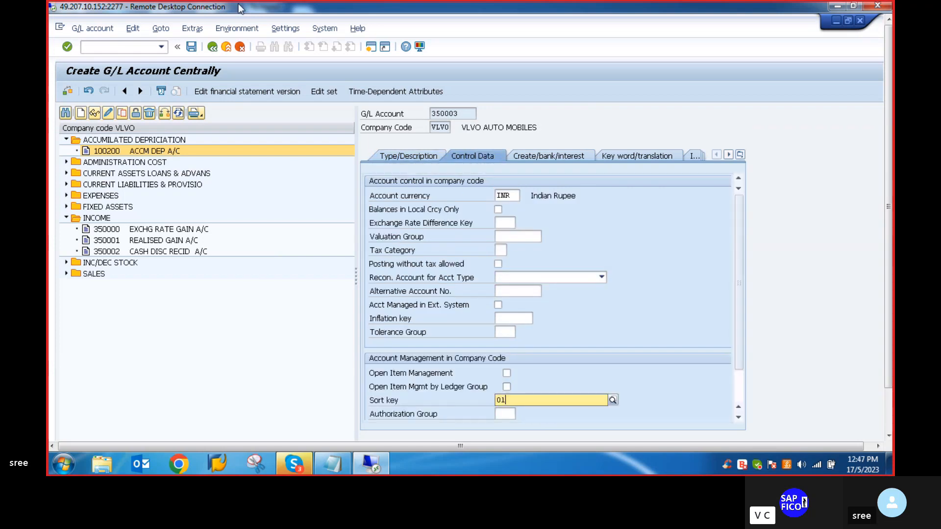
{"action": "type", "text": "8"}
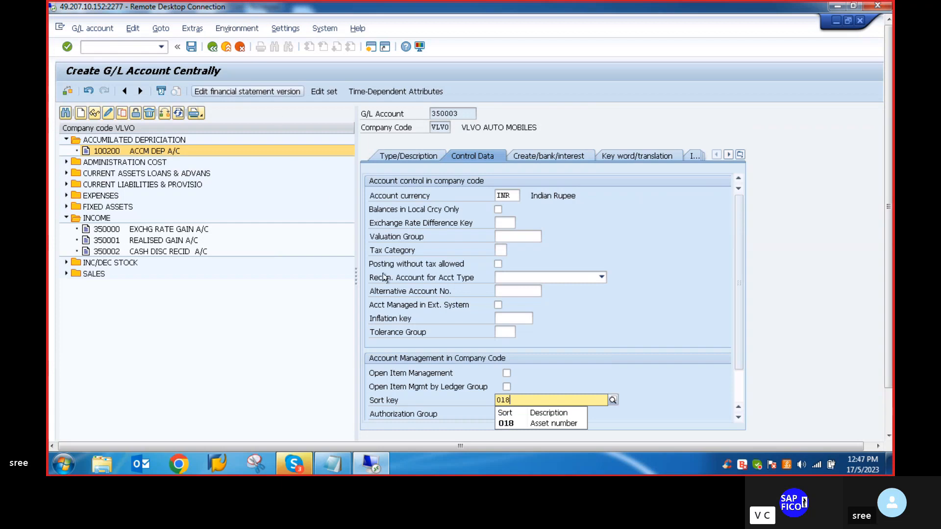
{"action": "left_click", "coordinate": [510, 423]}
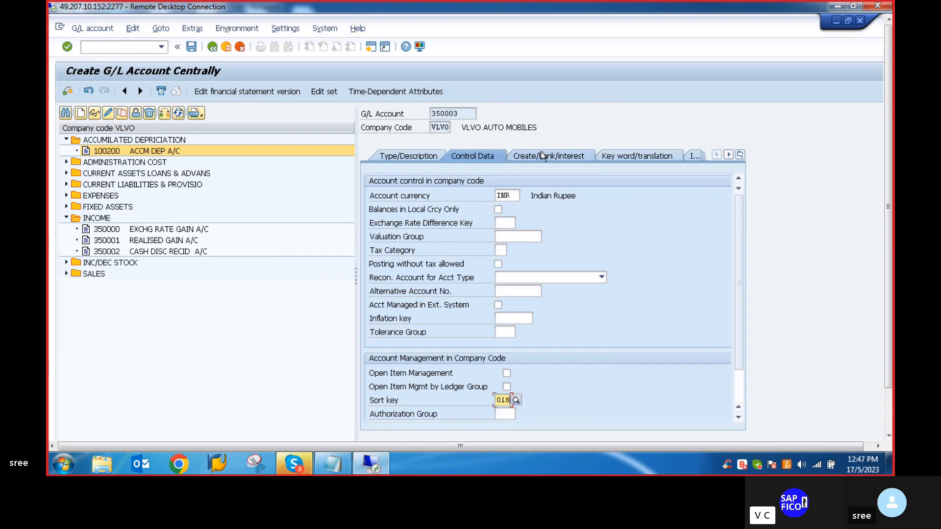
Assign field status group G052 (Accounts for fixed asset retirement) to account 350003 and save the account
{"action": "left_click", "coordinate": [542, 156]}
{"action": "type", "text": "G001"}
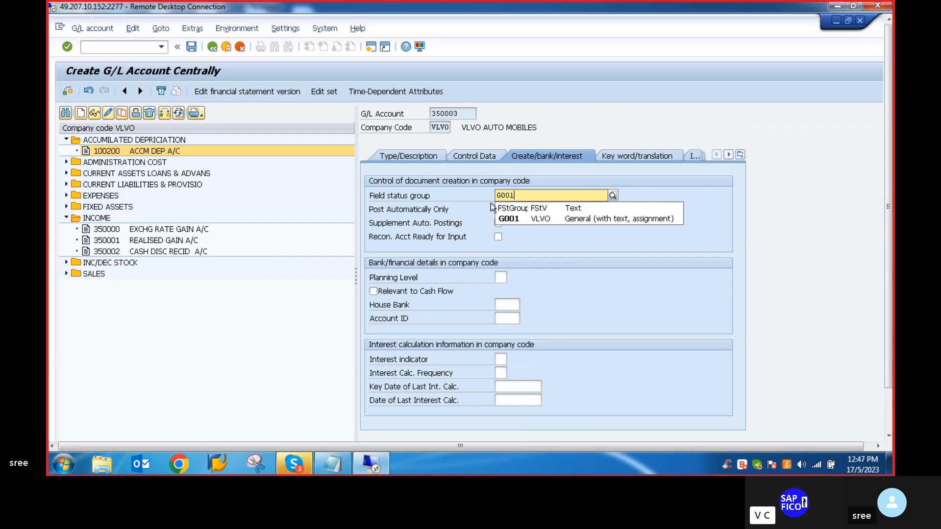
{"action": "key", "text": "BackSpace"}
{"action": "key", "text": "BackSpace"}
{"action": "type", "text": "52"}
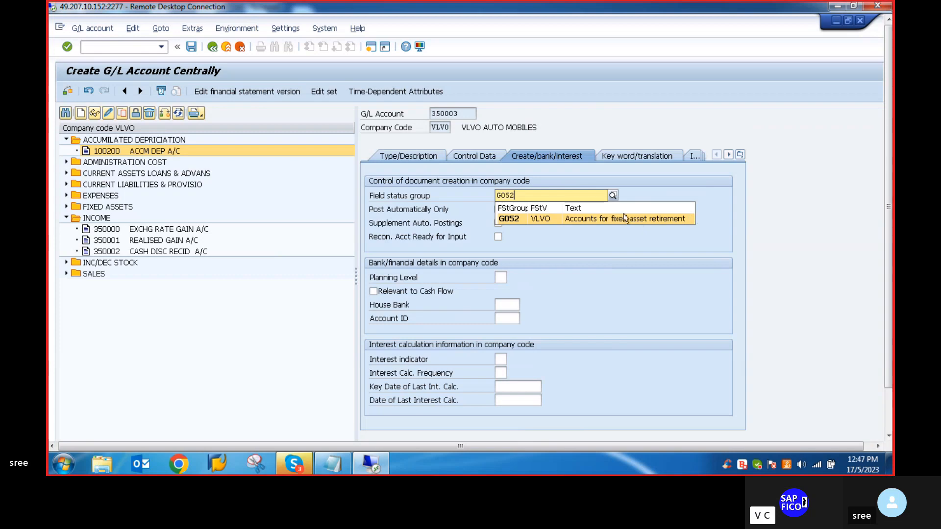
{"action": "left_click", "coordinate": [625, 218]}
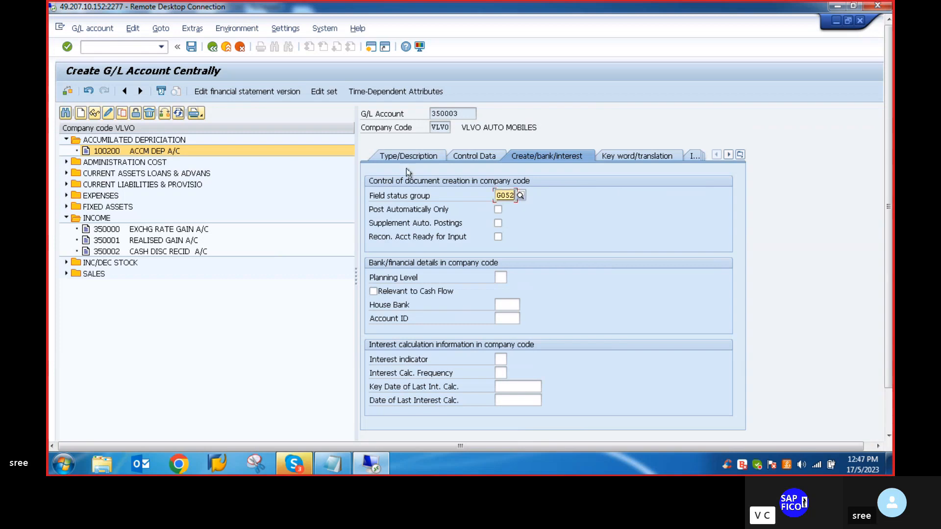
{"action": "key", "text": "Return"}
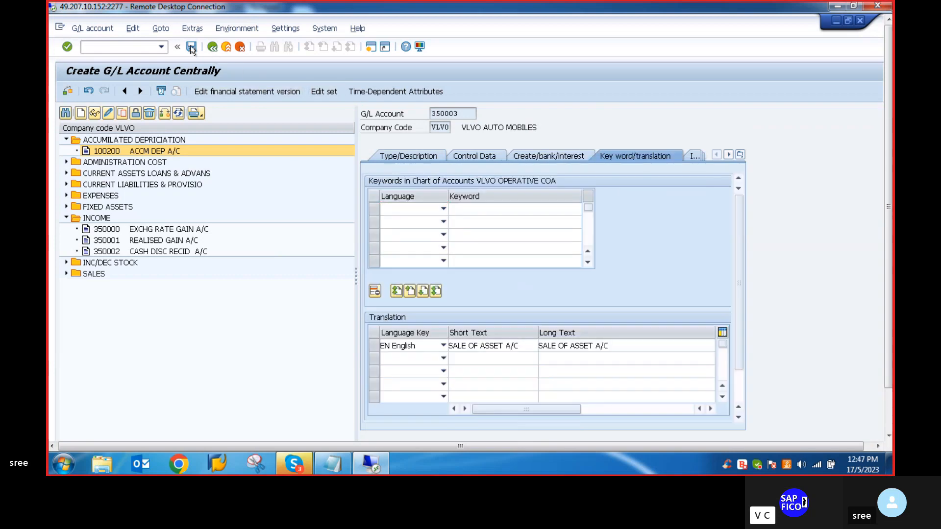
{"action": "left_click", "coordinate": [191, 47]}
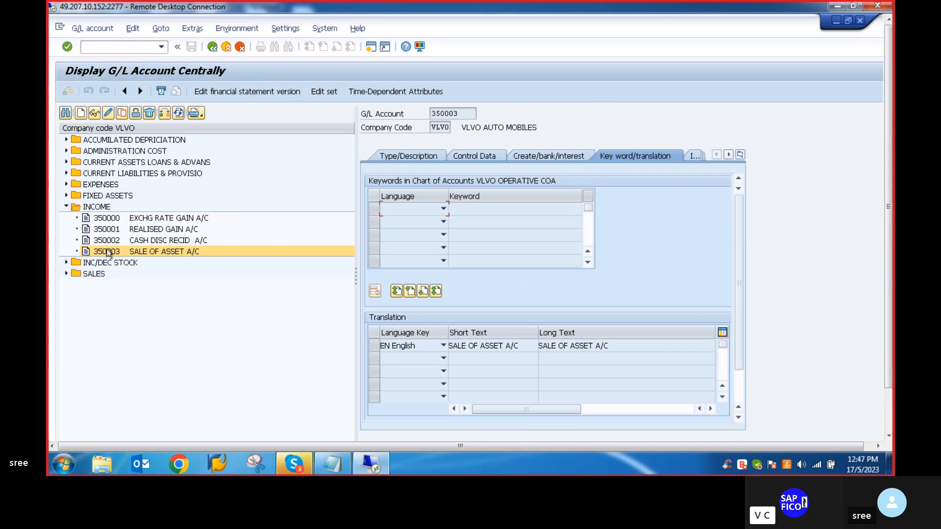
Copy account 350003 as the template for new G/L account 350004 in company code VLVO
{"action": "right_click", "coordinate": [144, 251]}
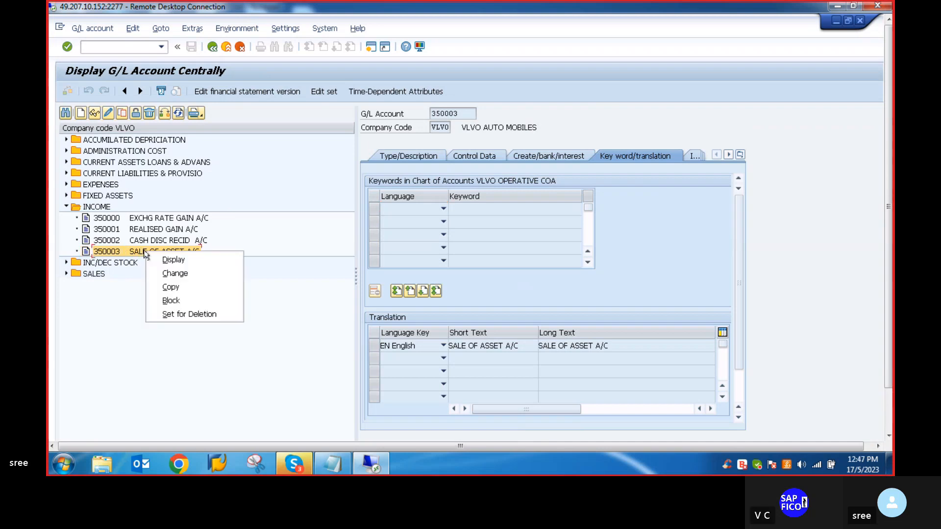
{"action": "left_click", "coordinate": [174, 288]}
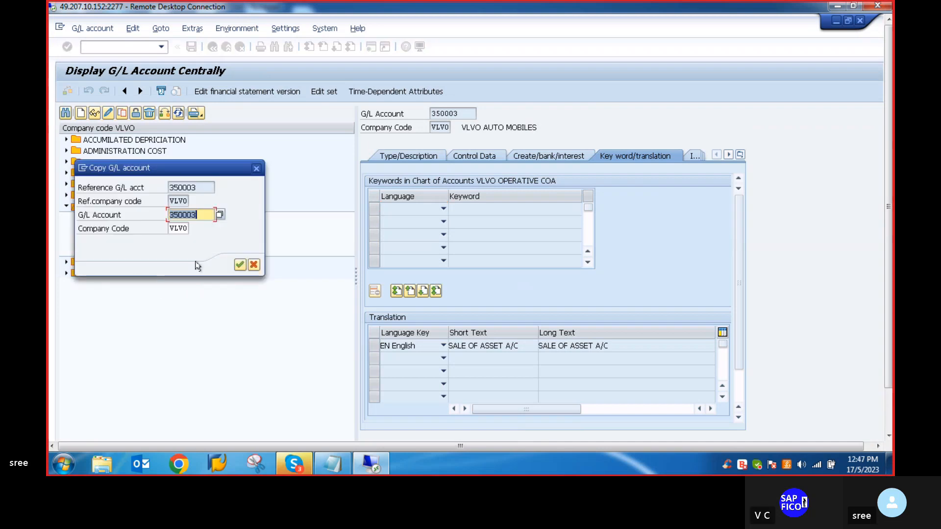
{"action": "left_click", "coordinate": [202, 216]}
{"action": "key", "text": "BackSpace"}
{"action": "type", "text": "4"}
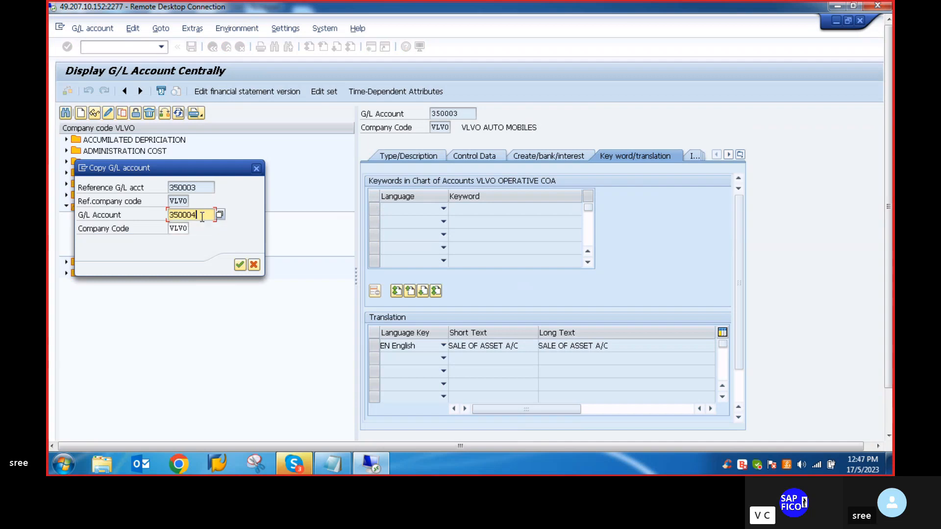
{"action": "key", "text": "Return"}
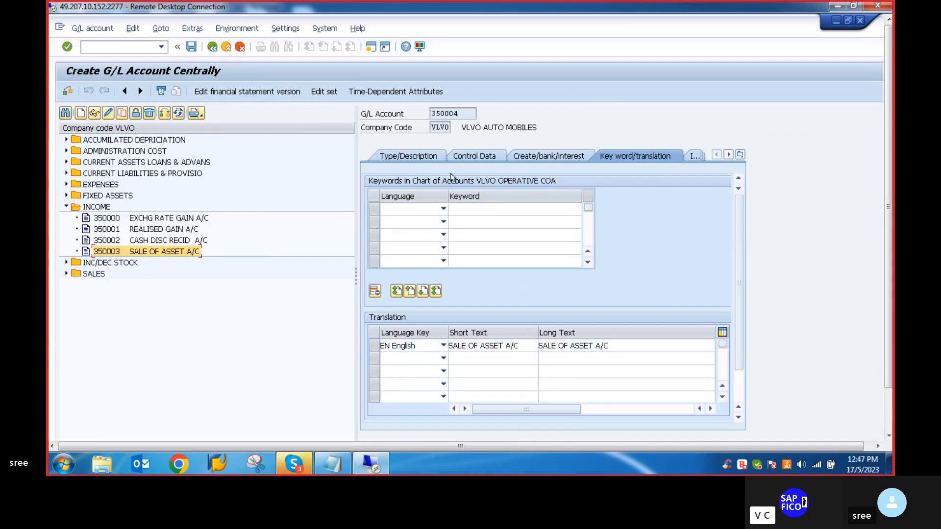
Change the short text of account 350004 to PROF SALE OF AST A/C
{"action": "left_click", "coordinate": [421, 158]}
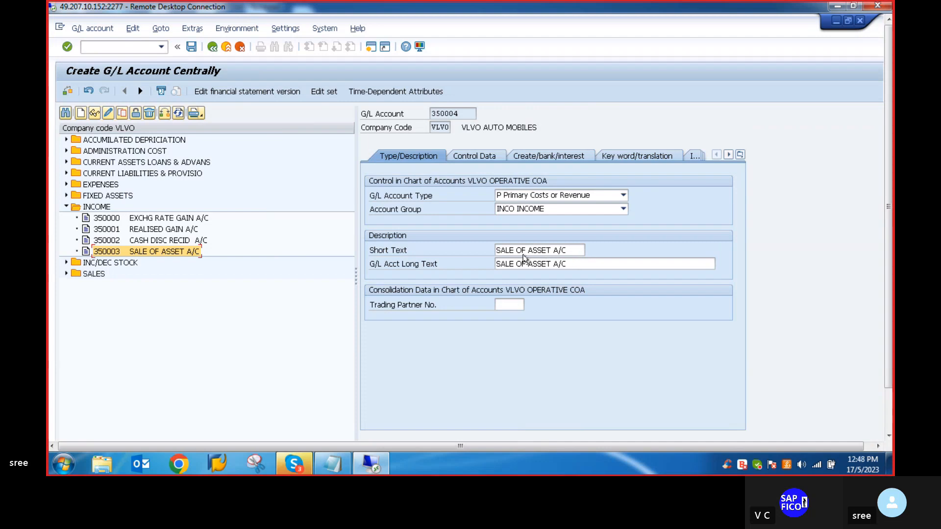
{"action": "left_click", "coordinate": [497, 251]}
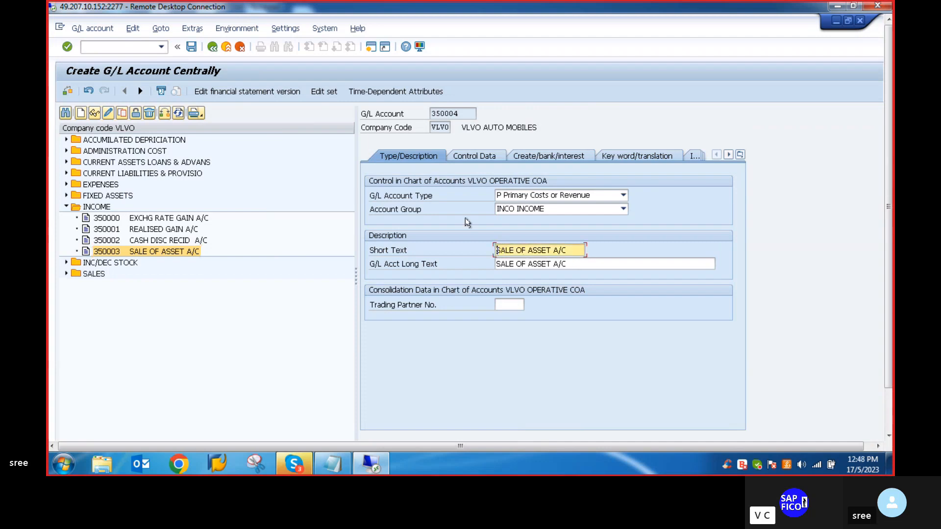
{"action": "type", "text": "PRO"}
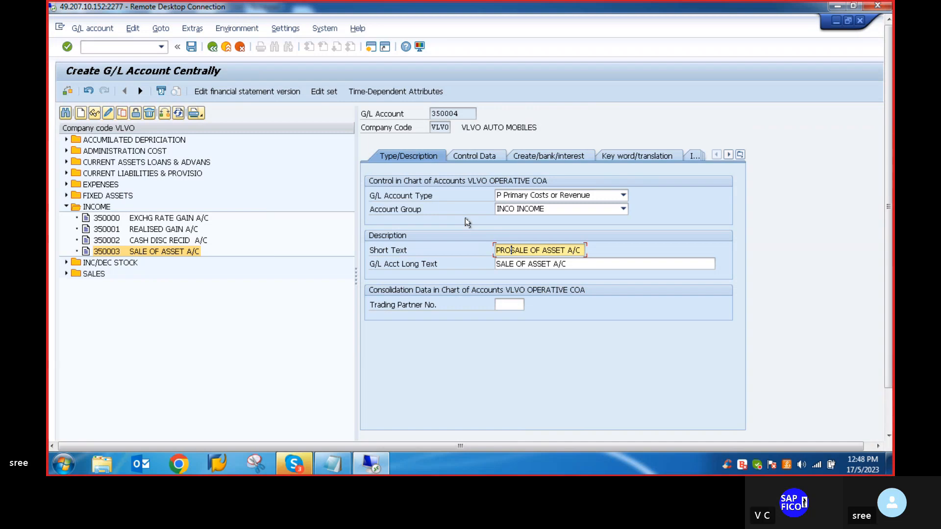
{"action": "left_click", "coordinate": [560, 250]}
{"action": "key", "text": "BackSpace"}
{"action": "key", "text": "BackSpace"}
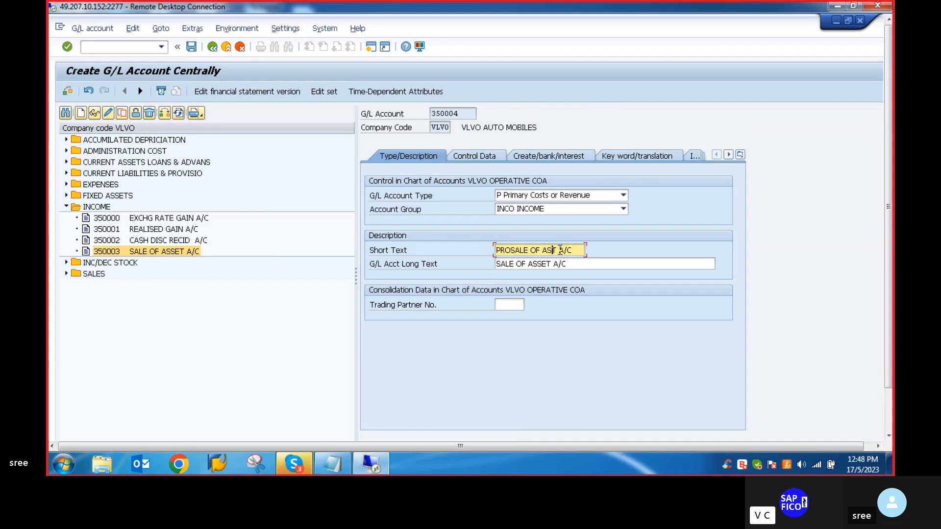
{"action": "type", "text": "-"}
{"action": "type", "text": "F"}
Replace the long text of account 350004 with PROFIT ON SLAE OF ASSET A/C
{"action": "left_click", "coordinate": [576, 265]}
{"action": "key", "text": "BackSpace"}
{"action": "key", "text": "BackSpace"}
{"action": "key", "text": "BackSpace"}
{"action": "key", "text": "BackSpace"}
{"action": "key", "text": "BackSpace"}
{"action": "key", "text": "BackSpace"}
{"action": "key", "text": "BackSpace"}
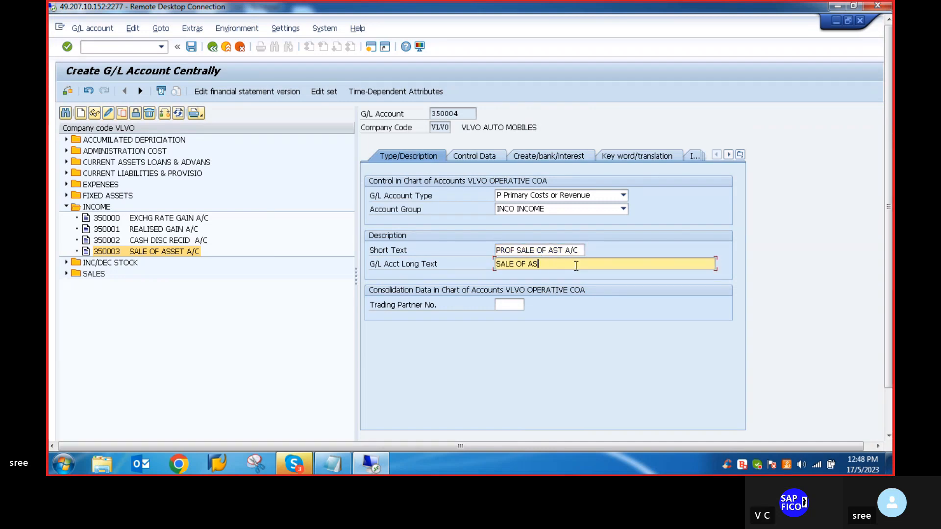
{"action": "key", "text": "BackSpace"}
{"action": "key", "text": "BackSpace"}
{"action": "key", "text": "BackSpace"}
{"action": "key", "text": "BackSpace"}
{"action": "key", "text": "BackSpace"}
{"action": "key", "text": "BackSpace"}
{"action": "key", "text": "BackSpace"}
{"action": "key", "text": "BackSpace"}
{"action": "key", "text": "BackSpace"}
{"action": "key", "text": "BackSpace"}
{"action": "type", "text": "PRO"}
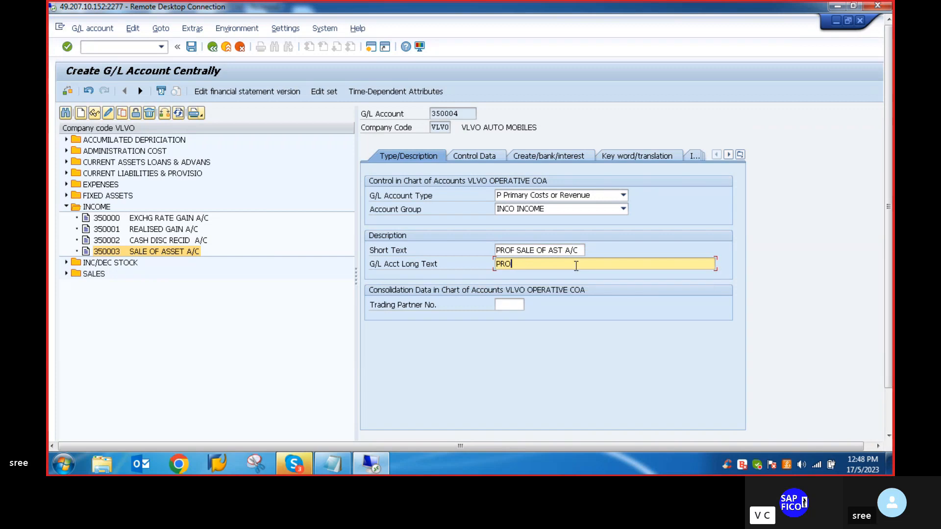
{"action": "type", "text": "FIT ON SLAE OF ASSET A/C"}
Set the field status group of account 350004 to G001 and save the account
{"action": "left_click", "coordinate": [473, 156]}
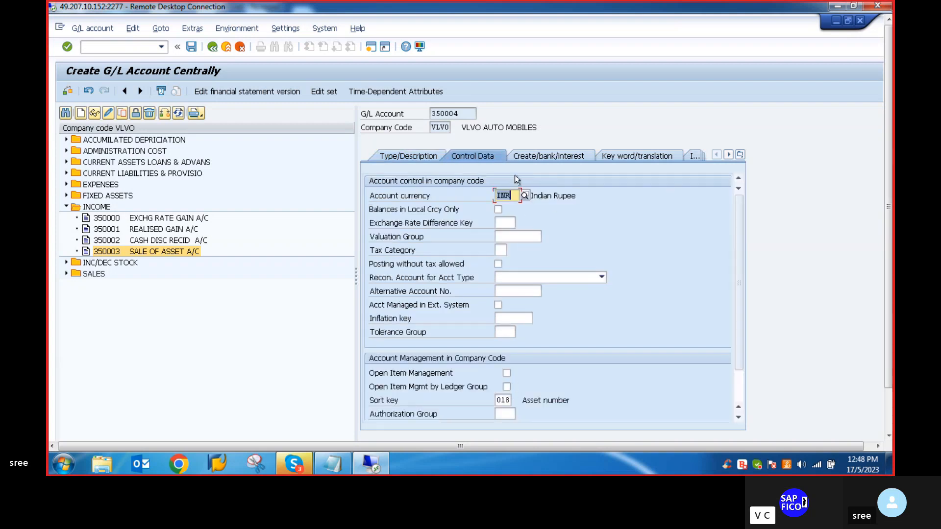
{"action": "left_click", "coordinate": [533, 157]}
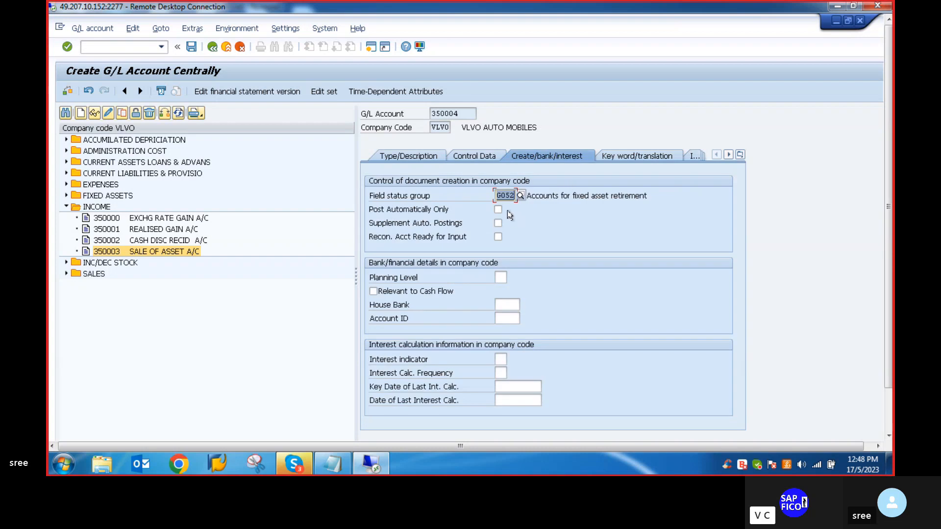
{"action": "type", "text": "G0"}
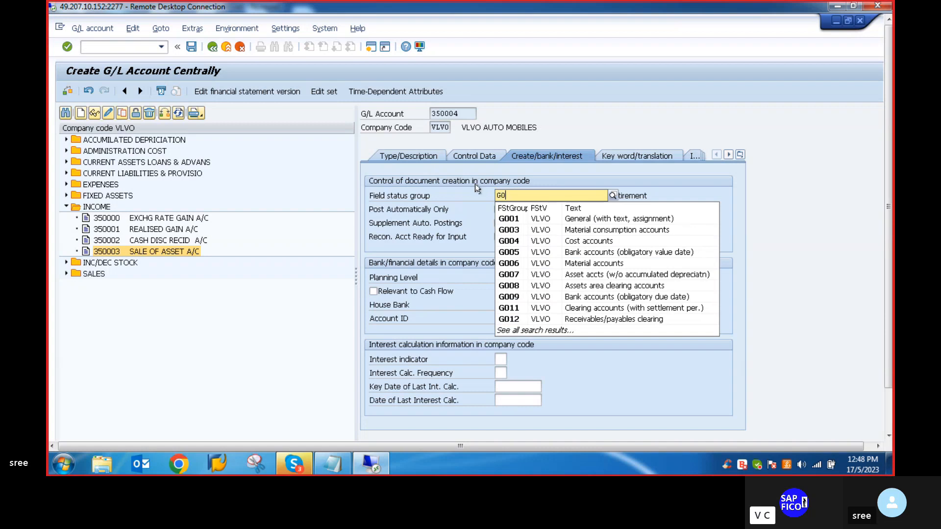
{"action": "type", "text": "01"}
{"action": "key", "text": "Return"}
{"action": "left_click", "coordinate": [635, 156]}
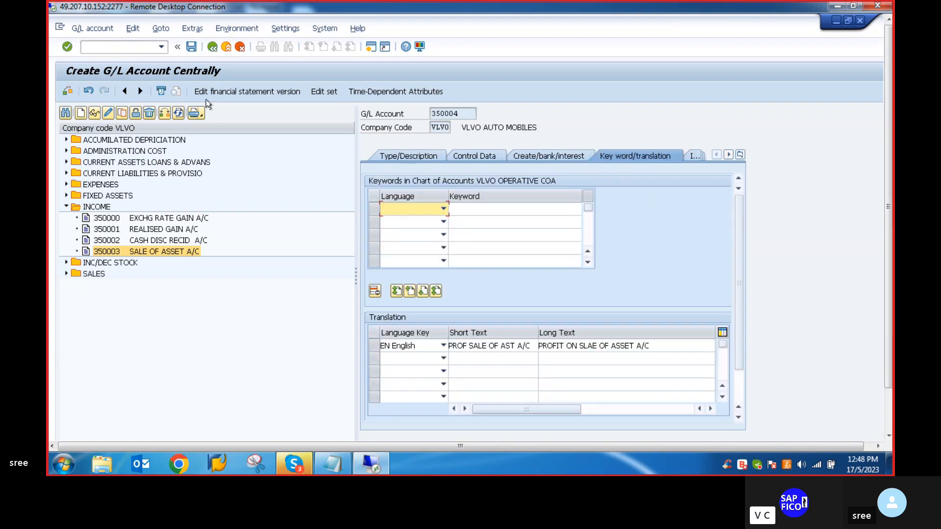
{"action": "left_click", "coordinate": [191, 47]}
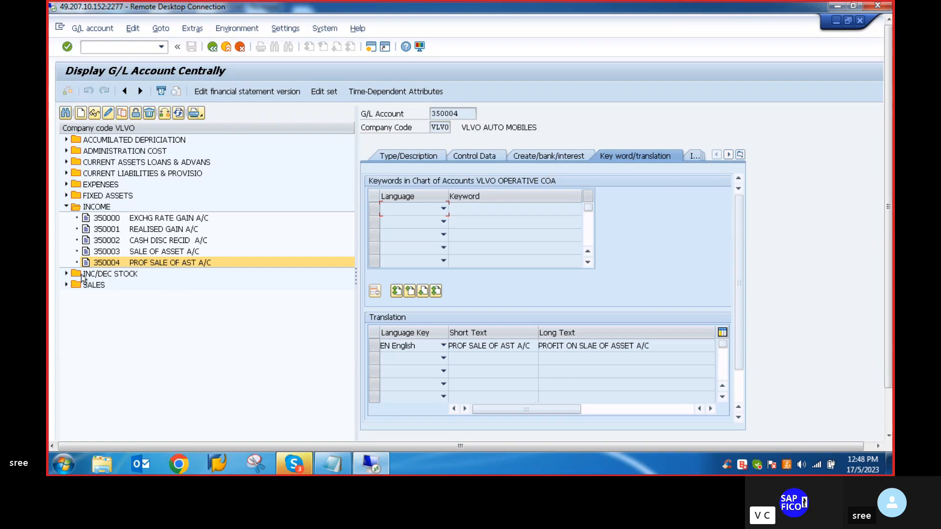
Start creating G/L account 400302 in company code VLVO, following the existing administration cost accounts
{"action": "left_click", "coordinate": [67, 151]}
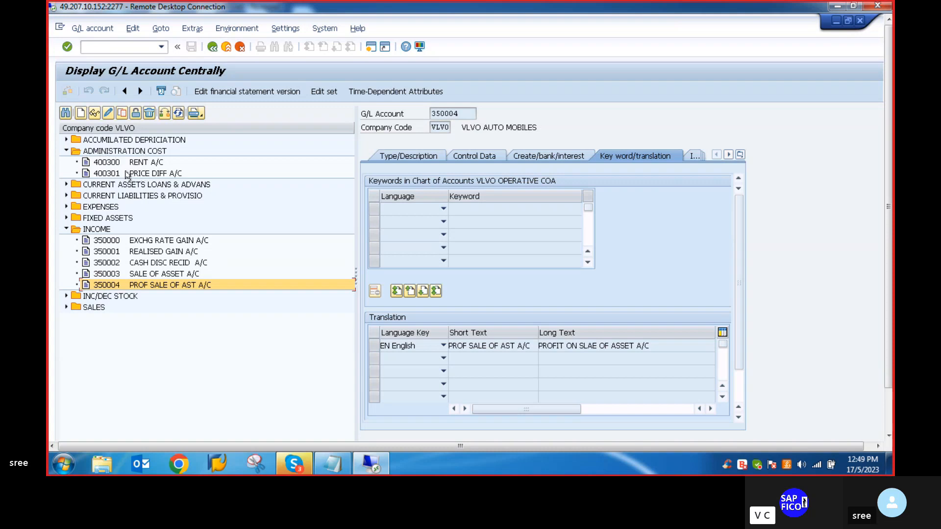
{"action": "left_click", "coordinate": [81, 113]}
{"action": "type", "text": "400"}
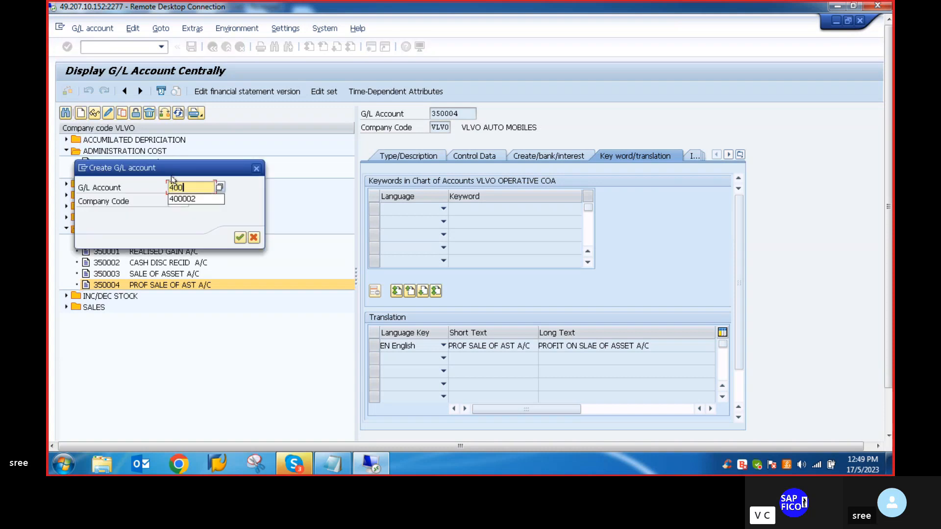
{"action": "type", "text": "302"}
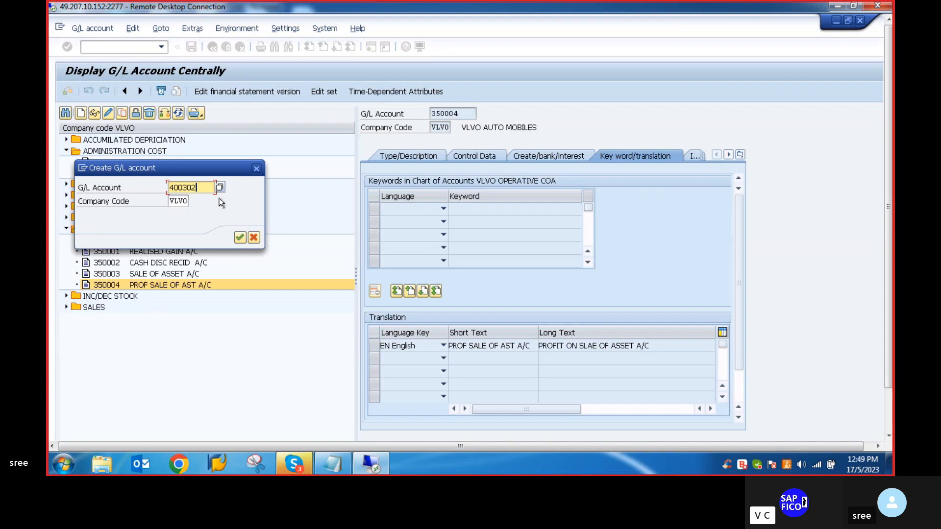
{"action": "left_click", "coordinate": [240, 237]}
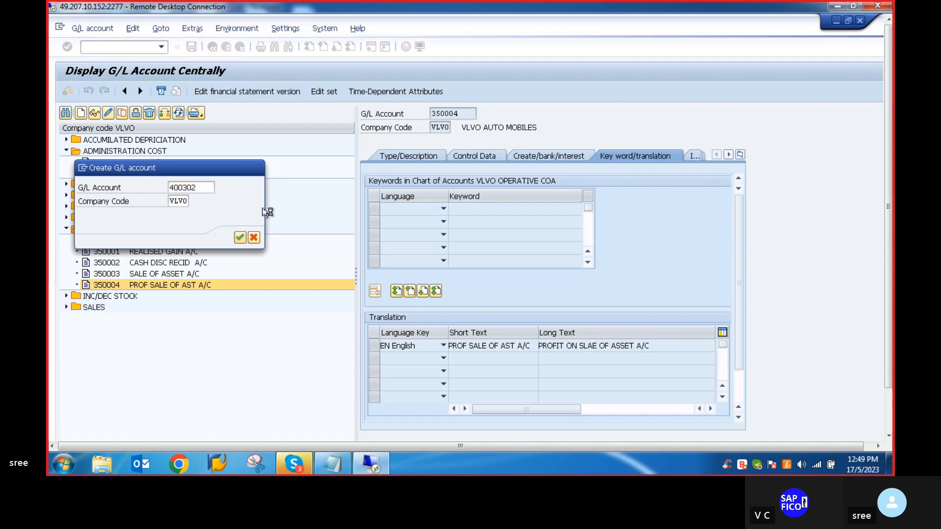
Classify account 400302 as type P Primary Costs or Revenue in account group ADML ADMINISTRATION COST
{"action": "left_click", "coordinate": [397, 157]}
{"action": "left_click", "coordinate": [623, 195]}
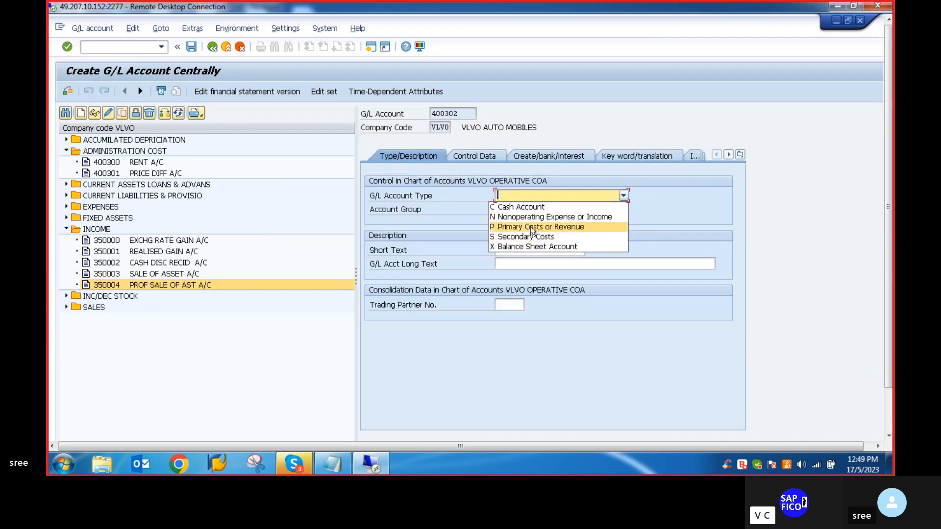
{"action": "left_click", "coordinate": [532, 227]}
{"action": "left_click", "coordinate": [623, 210]}
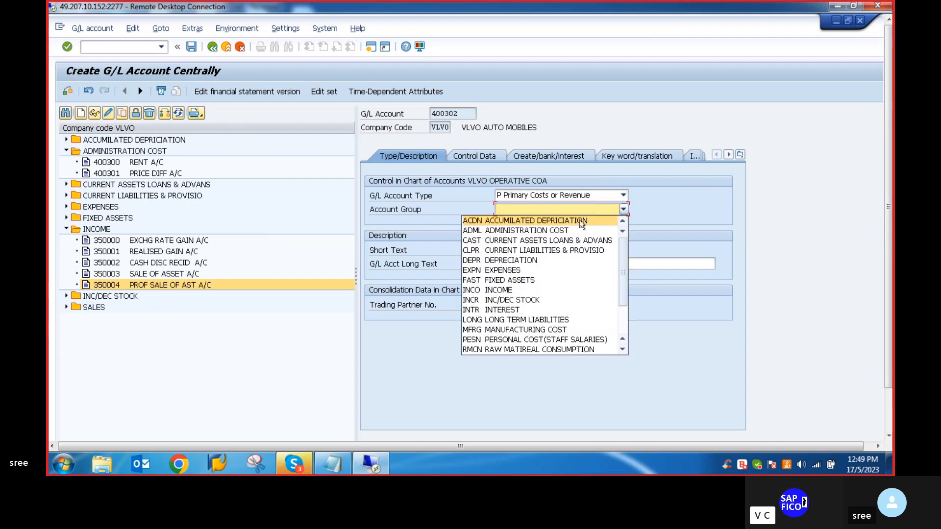
{"action": "left_click", "coordinate": [536, 229]}
Give account 400302 the short text LOSST ON SALE ASSET and the long text LOSST ON SALE ASSET A/C
{"action": "left_click", "coordinate": [528, 250]}
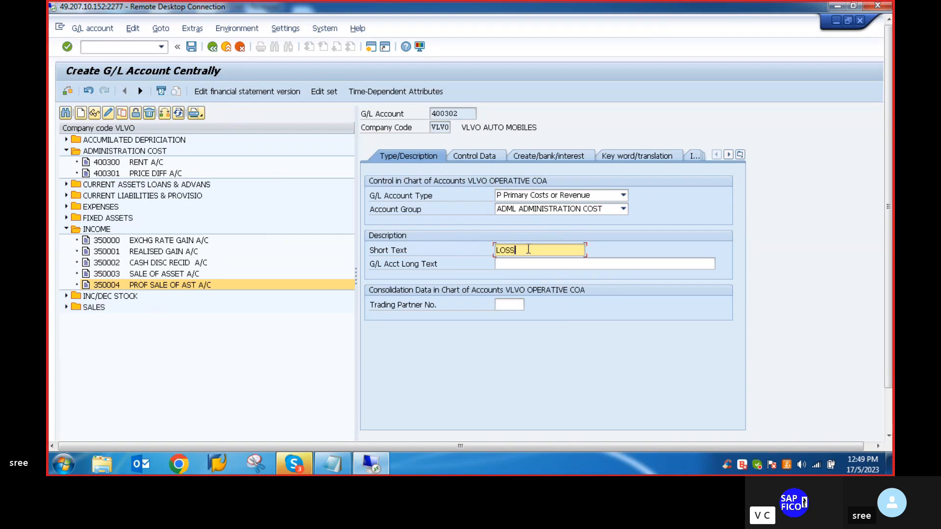
{"action": "type", "text": "LOSST ON SALE "}
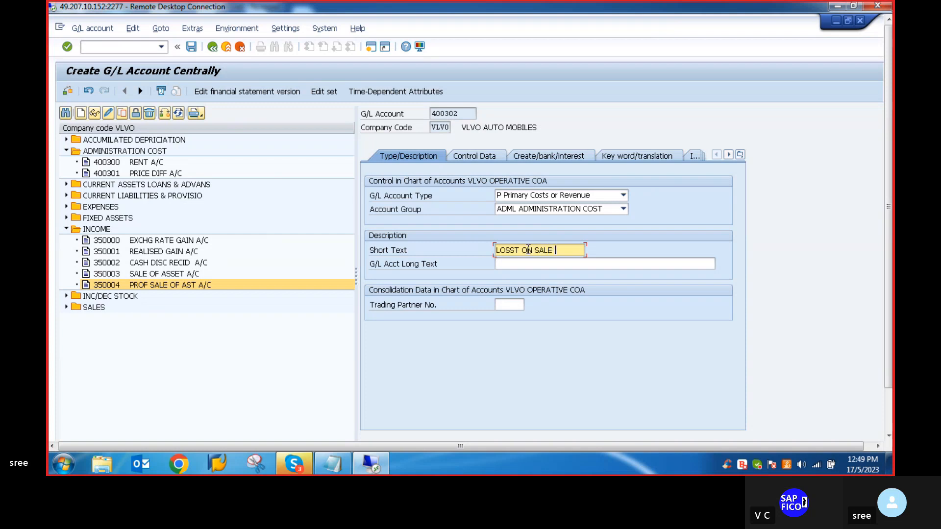
{"action": "type", "text": "ASSET"}
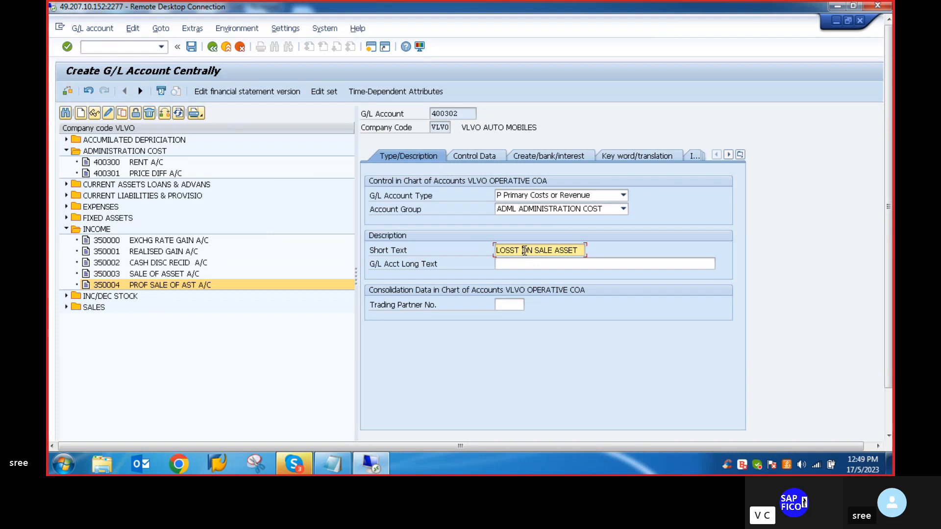
{"action": "double_click", "coordinate": [524, 250]}
{"action": "key", "text": "ctrl+c"}
{"action": "left_click", "coordinate": [507, 265]}
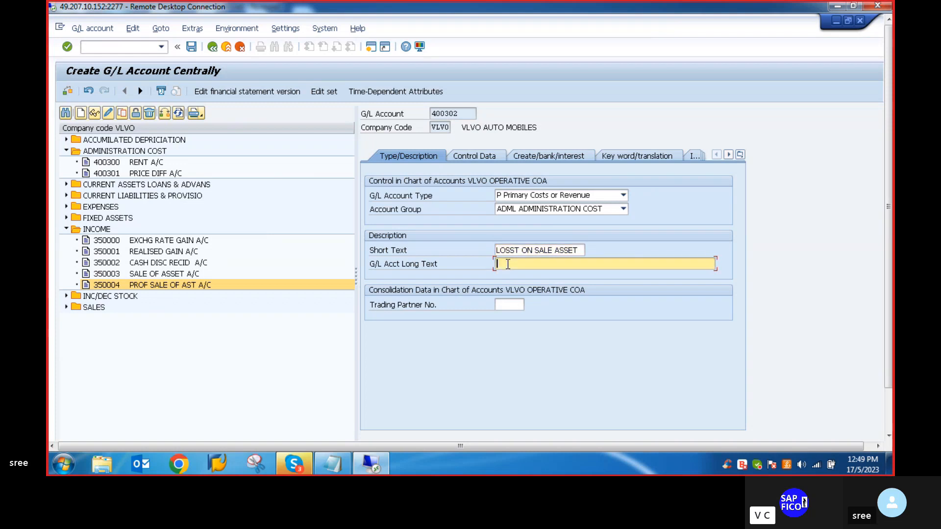
{"action": "key", "text": "ctrl+v"}
{"action": "type", "text": "A/C"}
Set the sort key of account 400302 to 018 (Asset number) in its control data
{"action": "left_click", "coordinate": [466, 156]}
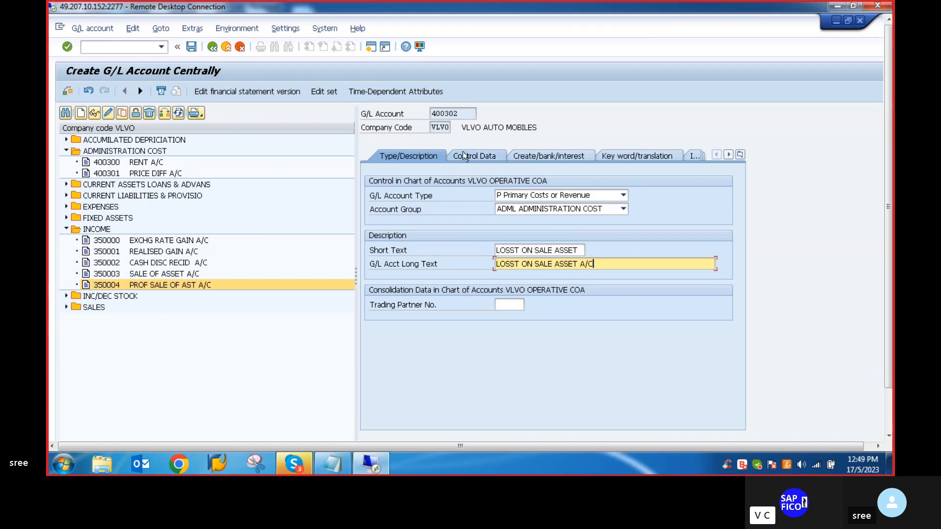
{"action": "left_click", "coordinate": [503, 401]}
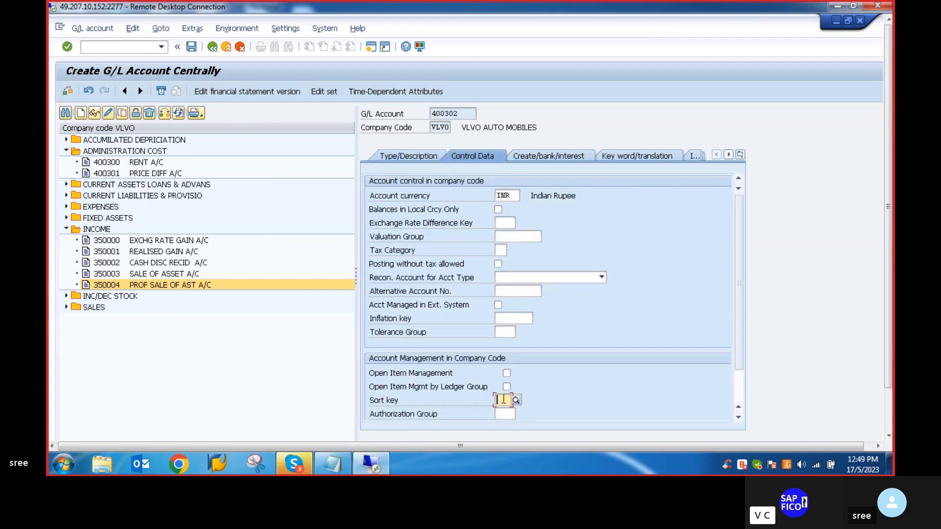
{"action": "type", "text": "G018"}
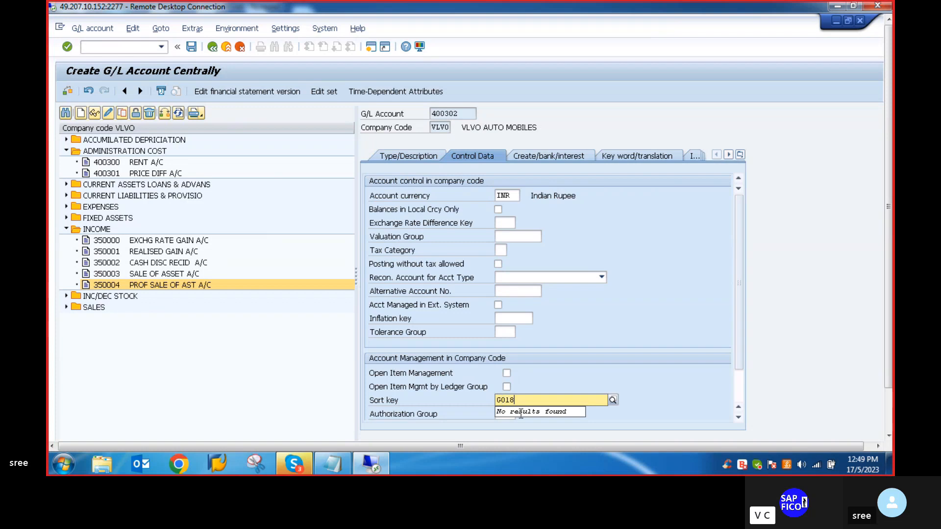
{"action": "key", "text": "BackSpace"}
{"action": "key", "text": "BackSpace"}
{"action": "key", "text": "BackSpace"}
{"action": "key", "text": "BackSpace"}
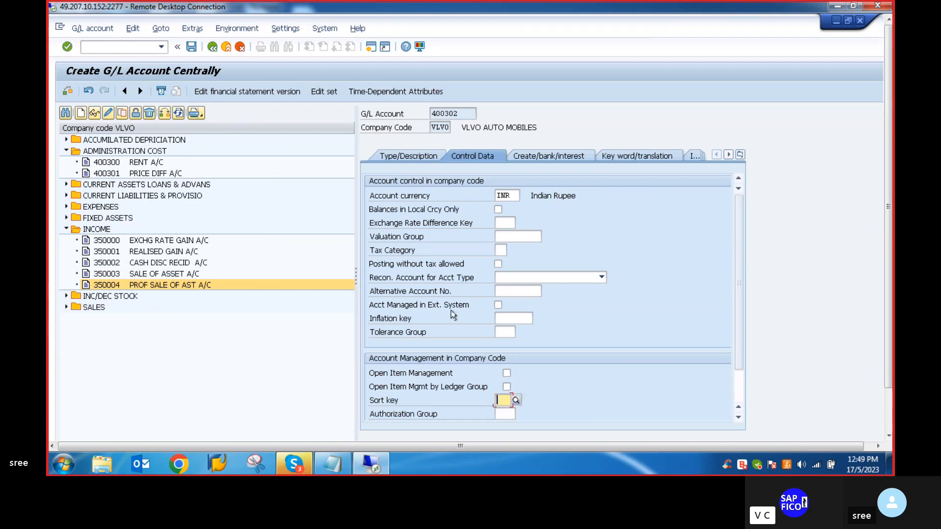
{"action": "type", "text": "018"}
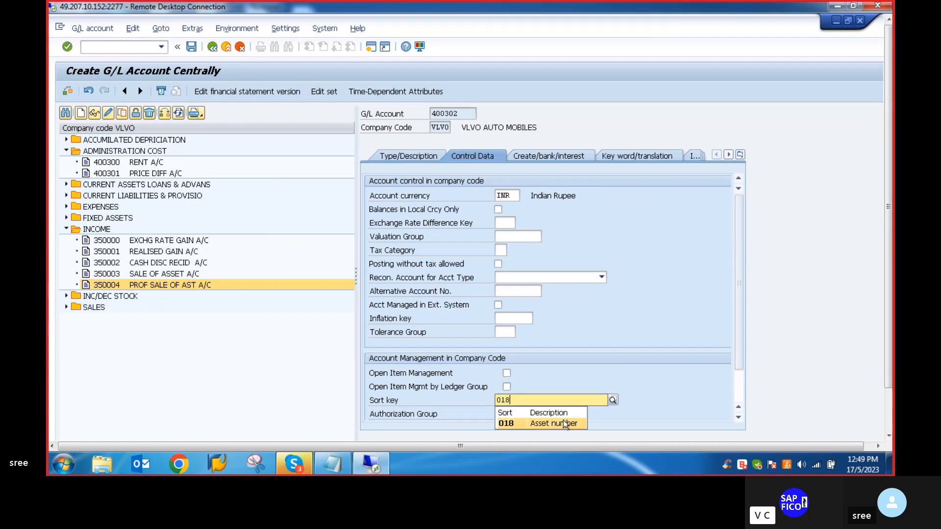
{"action": "left_click", "coordinate": [568, 422]}
Assign field status group G001 (General with text, assignment) to account 400302 and save the account
{"action": "left_click", "coordinate": [546, 155]}
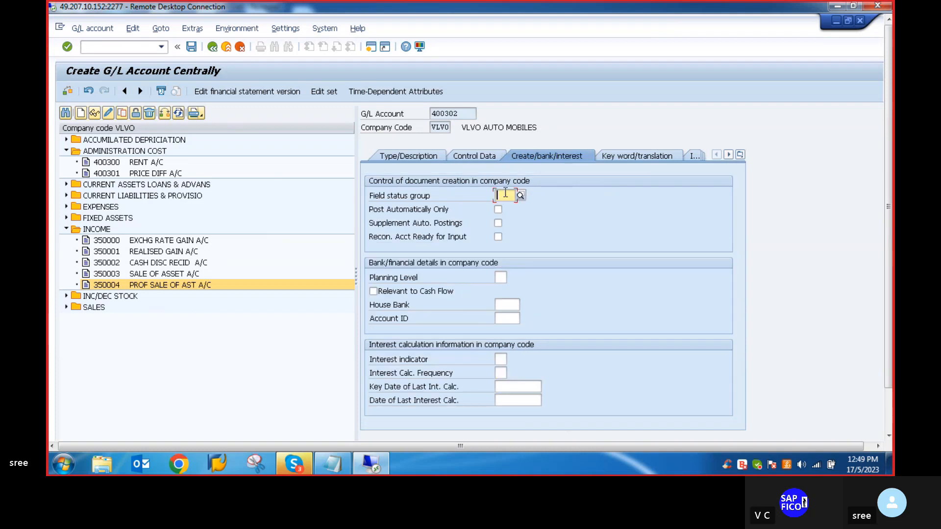
{"action": "type", "text": "G001"}
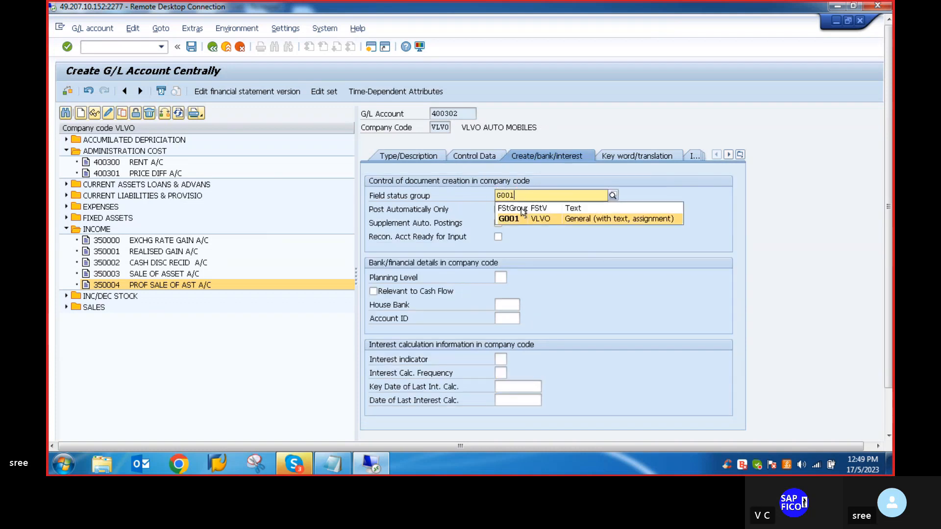
{"action": "left_click", "coordinate": [523, 218]}
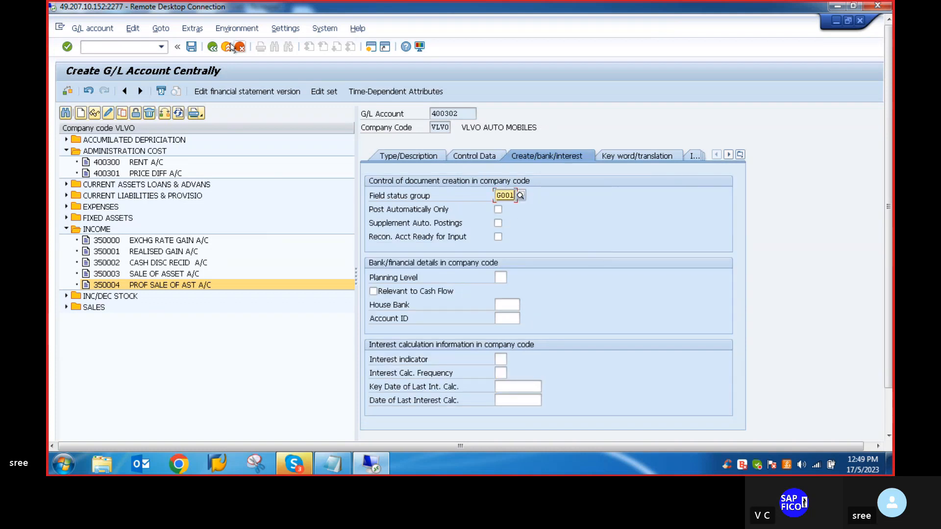
{"action": "left_click", "coordinate": [191, 46]}
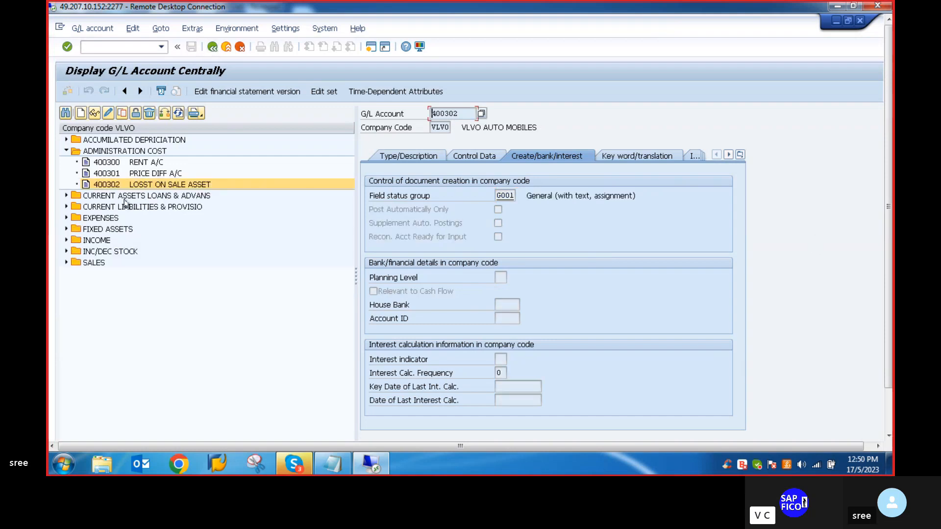
Copy account 400302 as the template for new G/L account 400303 in company code VLVO
{"action": "right_click", "coordinate": [171, 188]}
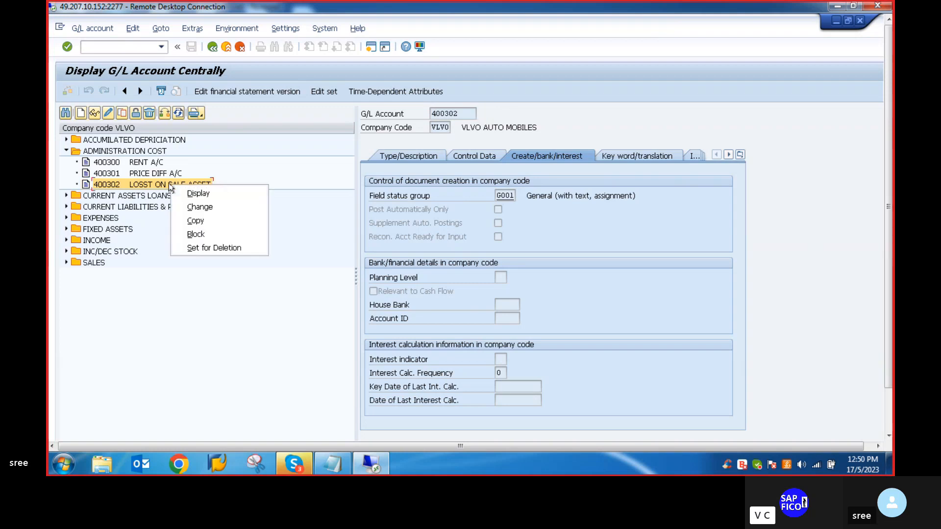
{"action": "left_click", "coordinate": [207, 221]}
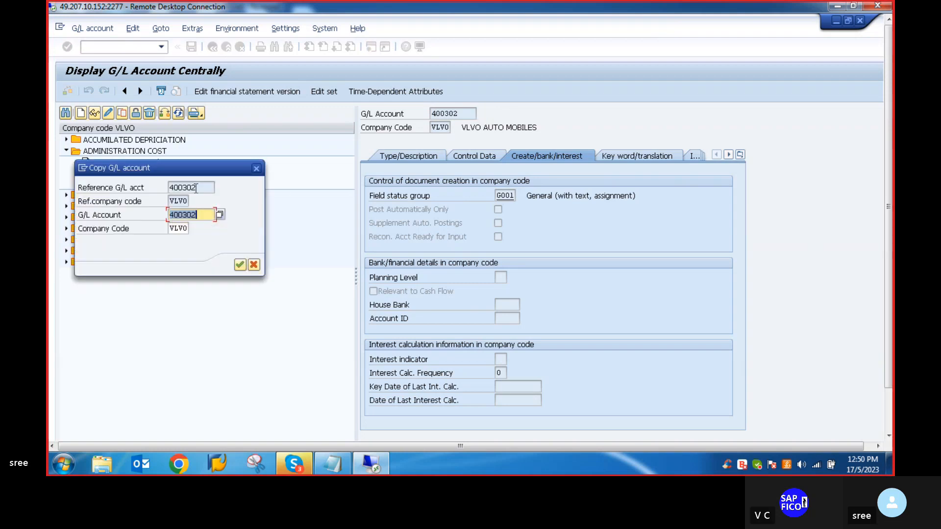
{"action": "left_click", "coordinate": [194, 216]}
{"action": "key", "text": "BackSpace"}
{"action": "type", "text": "3"}
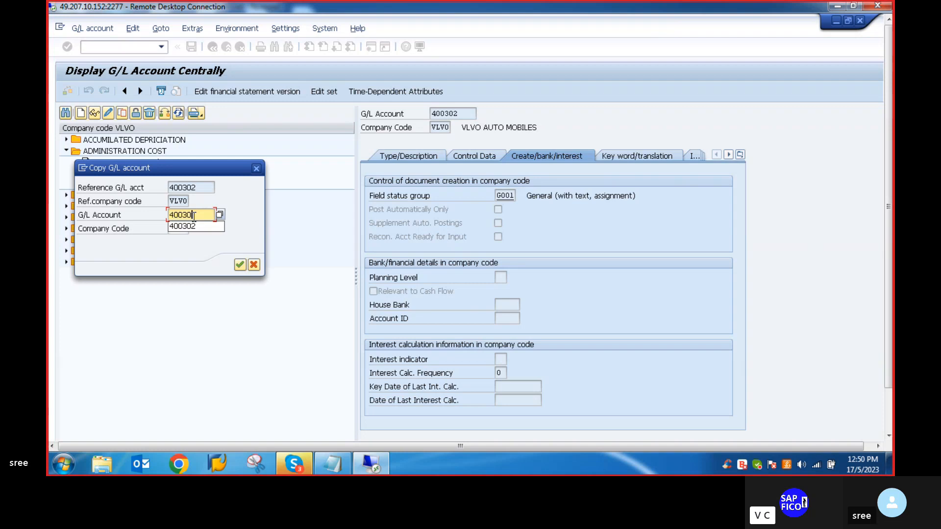
{"action": "key", "text": "Return"}
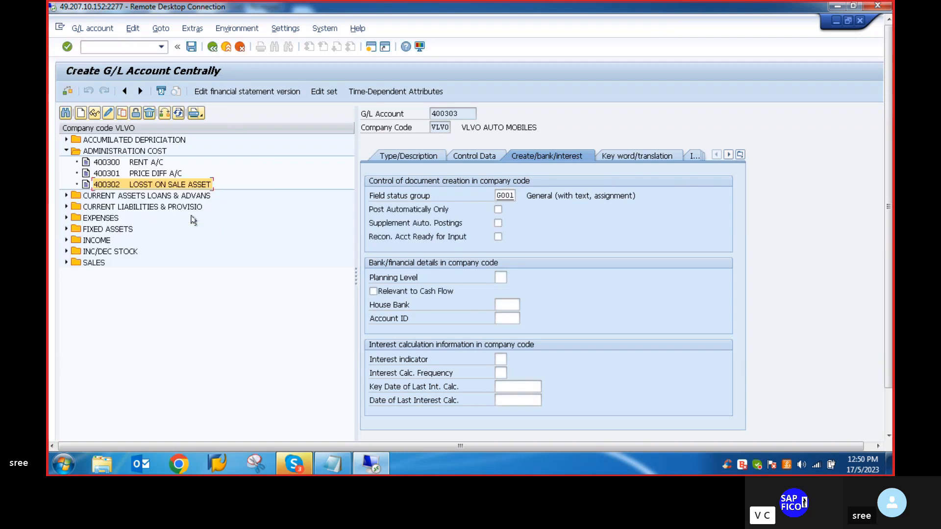
Replace the short text of account 400303 with LOSS DUE TO SCRAP AC in its type and description data
{"action": "left_click", "coordinate": [419, 154]}
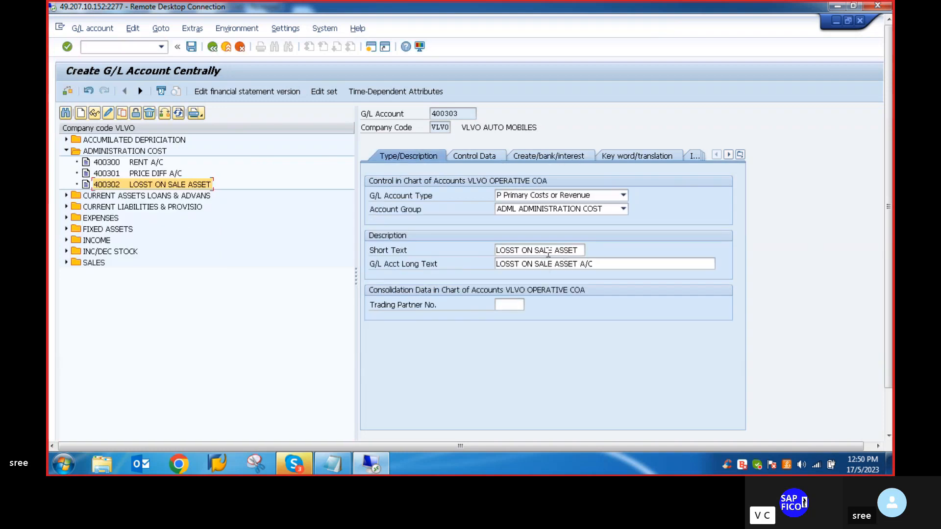
{"action": "left_click", "coordinate": [576, 249]}
{"action": "key", "text": "BackSpace"}
{"action": "key", "text": "BackSpace"}
{"action": "key", "text": "BackSpace"}
{"action": "key", "text": "BackSpace"}
{"action": "key", "text": "BackSpace"}
{"action": "key", "text": "BackSpace"}
{"action": "key", "text": "BackSpace"}
{"action": "key", "text": "BackSpace"}
{"action": "key", "text": "BackSpace"}
{"action": "key", "text": "BackSpace"}
{"action": "key", "text": "BackSpace"}
{"action": "key", "text": "BackSpace"}
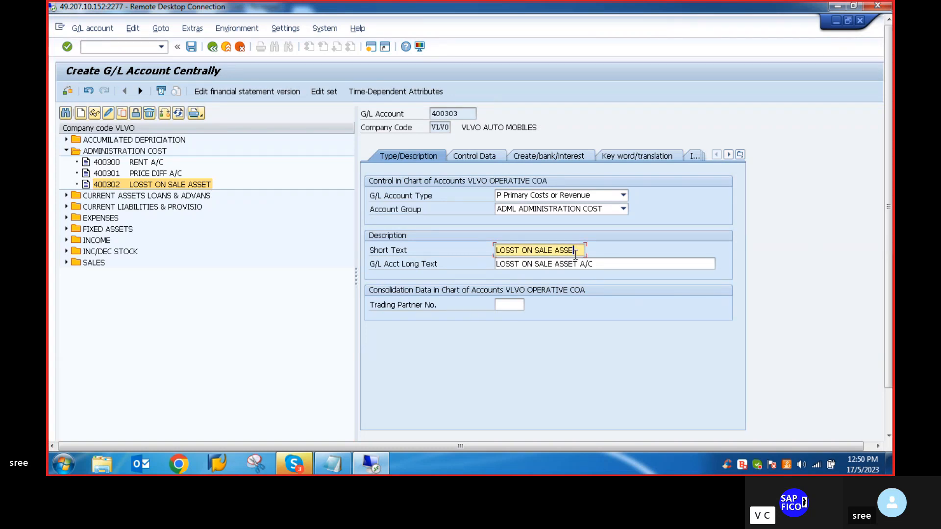
{"action": "key", "text": "BackSpace"}
{"action": "key", "text": "BackSpace"}
{"action": "key", "text": "BackSpace"}
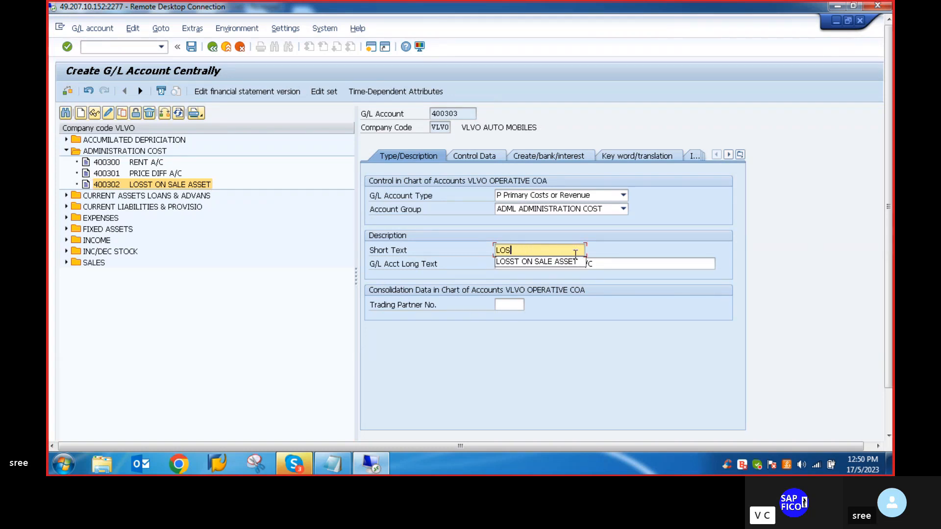
{"action": "type", "text": "DUE"}
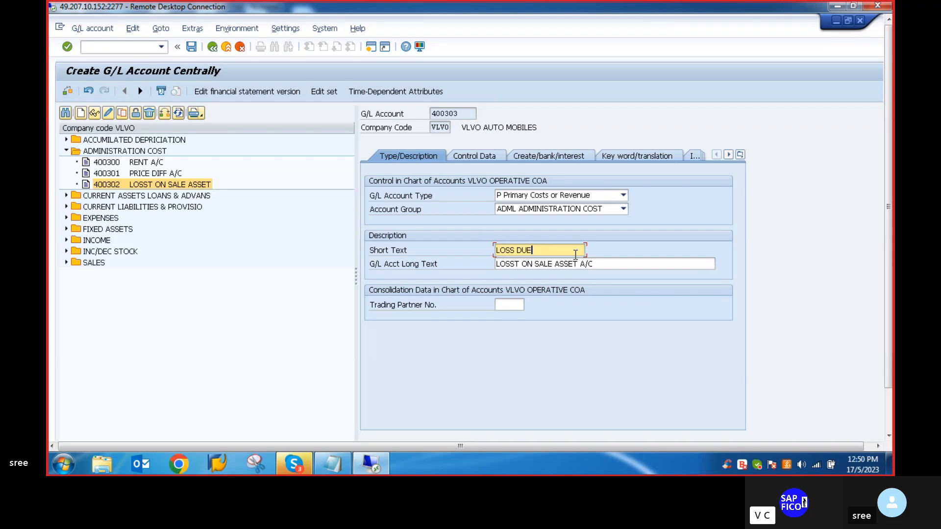
{"action": "type", "text": " TO "}
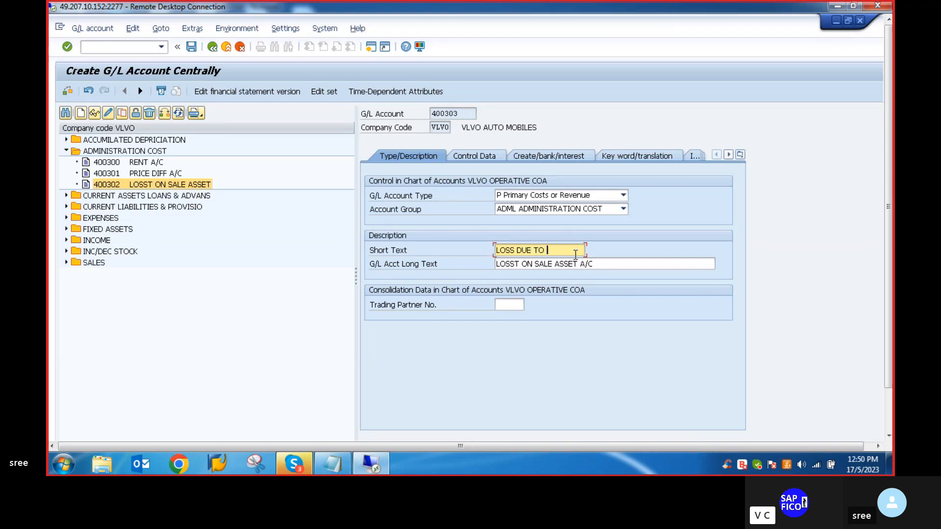
{"action": "type", "text": "SCRAP A/"}
{"action": "key", "text": "BackSpace"}
{"action": "type", "text": "C"}
Copy the short text LOSS DUE TO SCRAP AC into the long text of account 400303, replacing the template's text
{"action": "key", "text": "ctrl+a"}
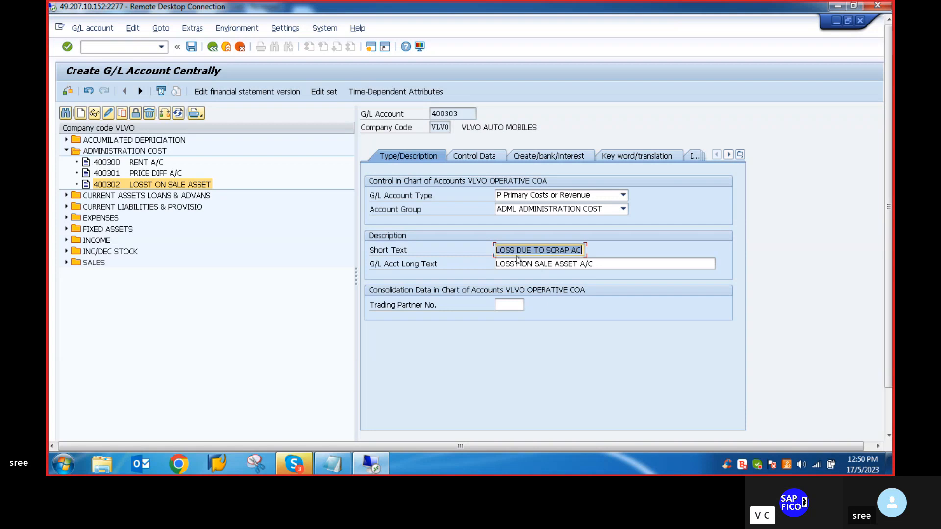
{"action": "key", "text": "End"}
{"action": "left_click_drag", "start_coordinate": [595, 263], "coordinate": [474, 268]}
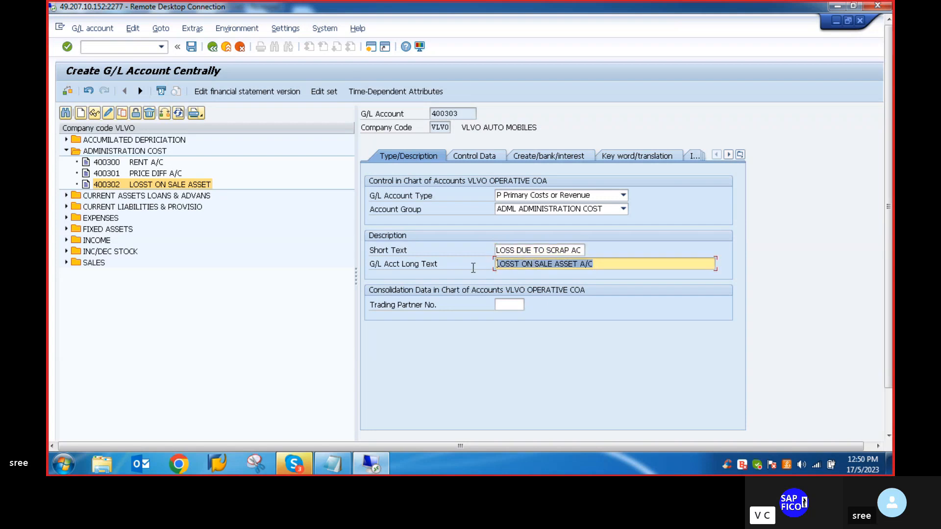
{"action": "key", "text": "ctrl+v"}
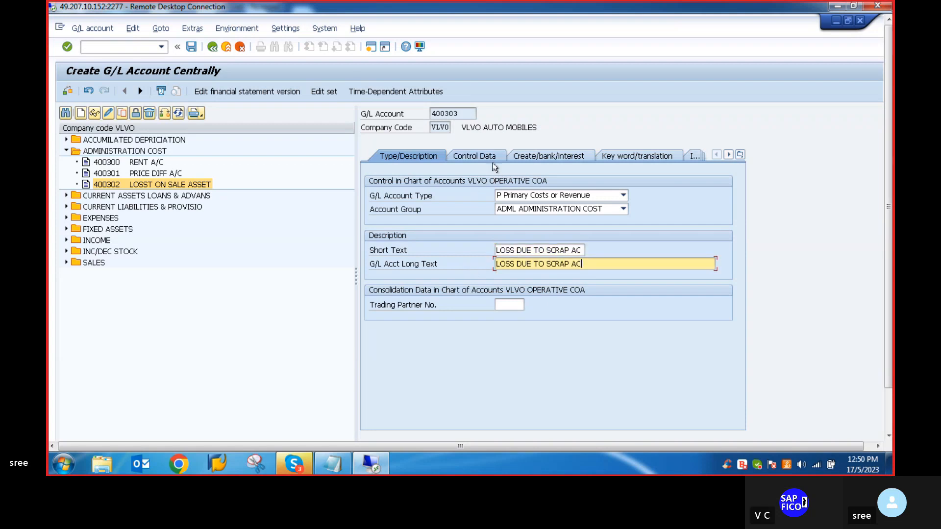
Save account 400303 after checking its control data and field status group, and review its saved details
{"action": "left_click", "coordinate": [471, 156]}
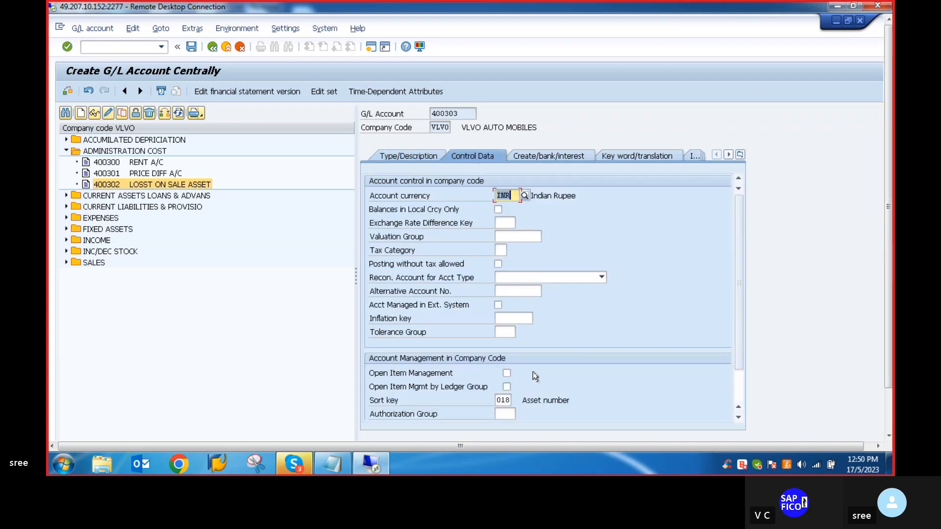
{"action": "left_click", "coordinate": [539, 156]}
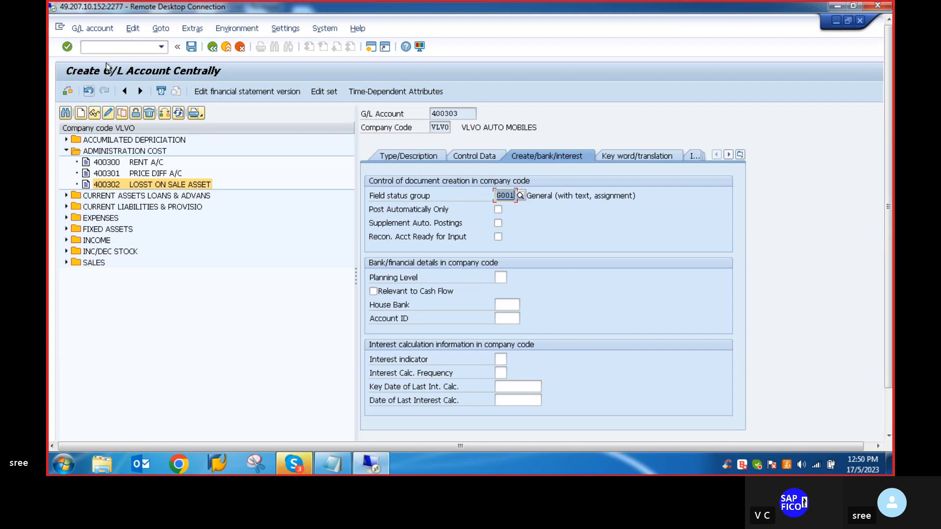
{"action": "left_click", "coordinate": [192, 48]}
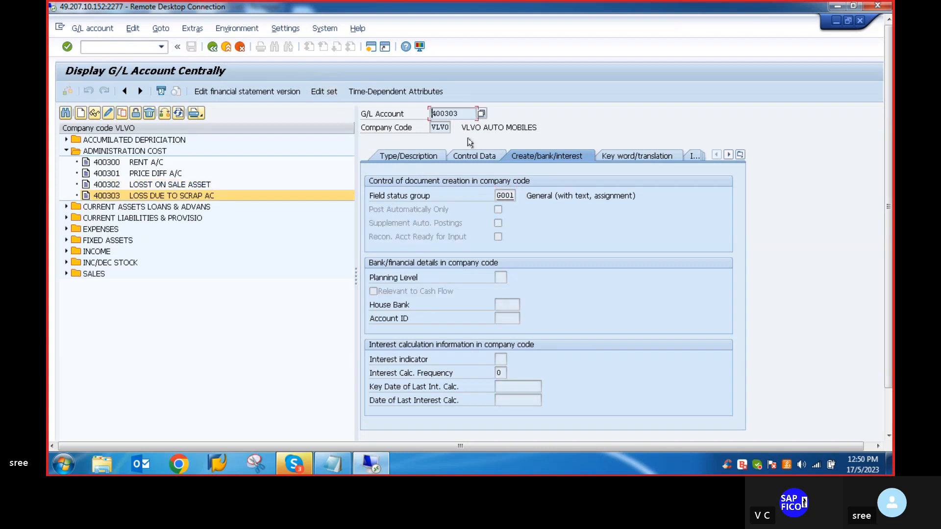
{"action": "left_click", "coordinate": [476, 154]}
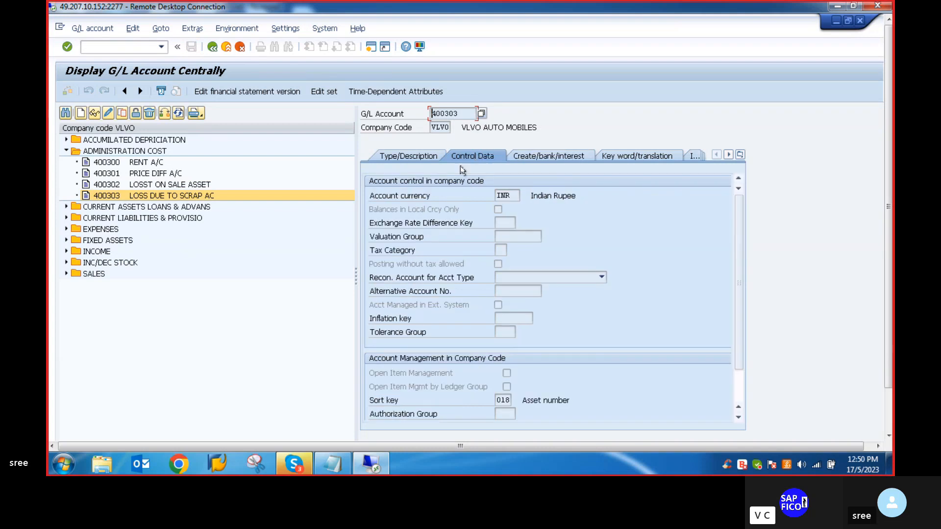
{"action": "left_click", "coordinate": [414, 152]}
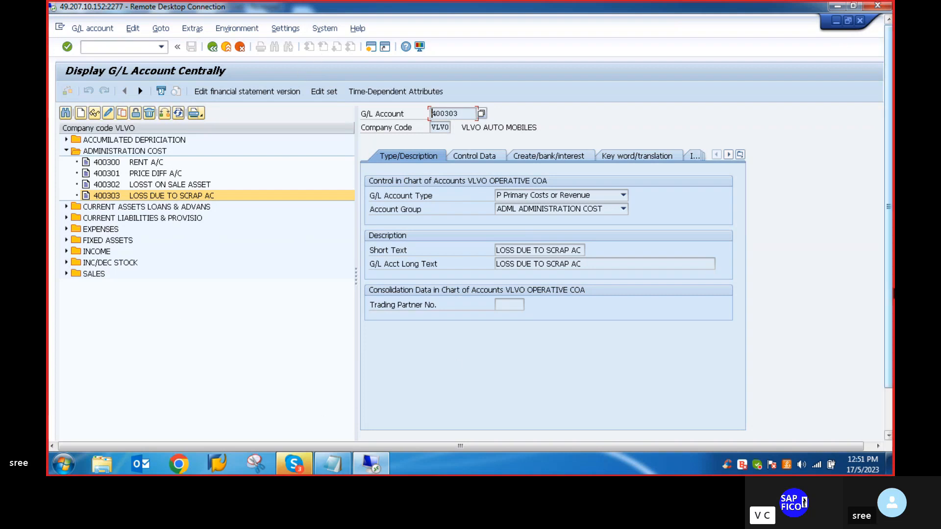
Look up the DEPRECIATION number range in the G/L account groups overview and start new G/L account 400500 in company code VLVO
{"action": "scroll", "coordinate": [891, 297], "scroll_direction": "down", "scroll_amount": 3}
{"action": "mouse_move", "coordinate": [286, 429]}
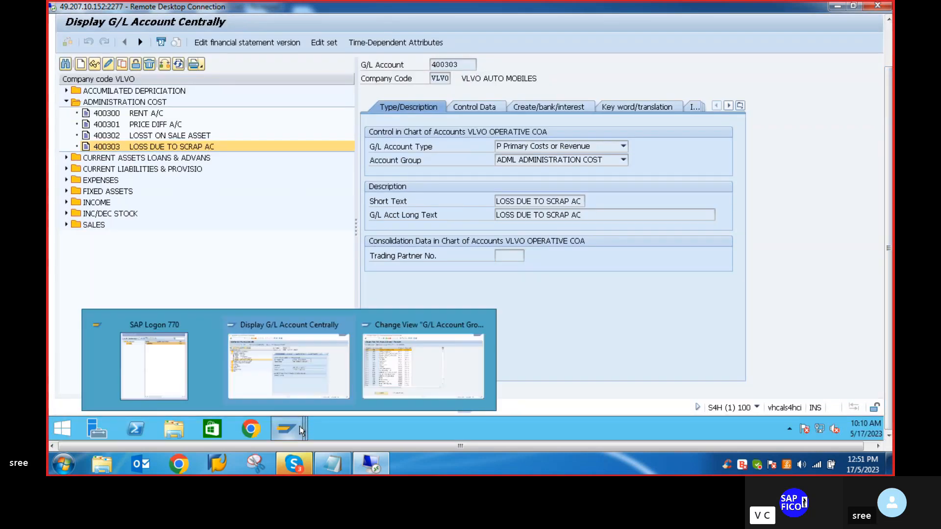
{"action": "left_click", "coordinate": [420, 369]}
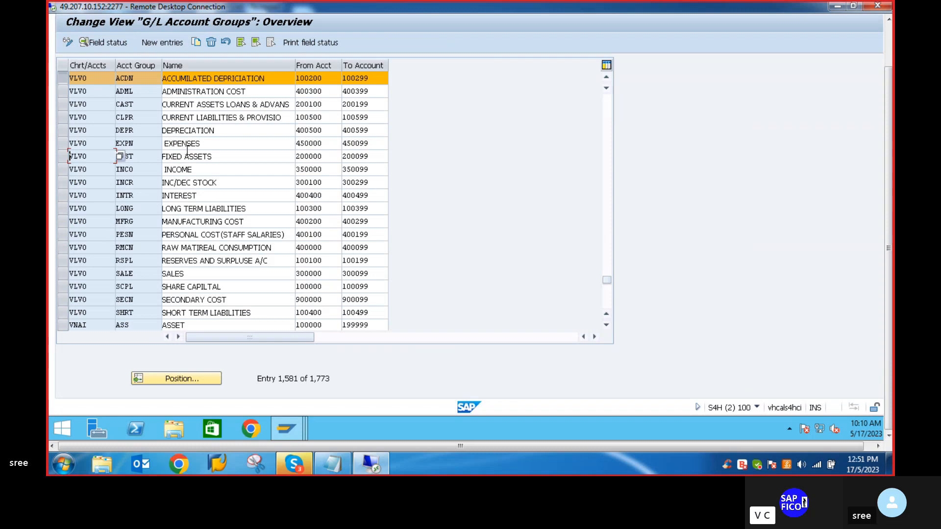
{"action": "left_click", "coordinate": [63, 131]}
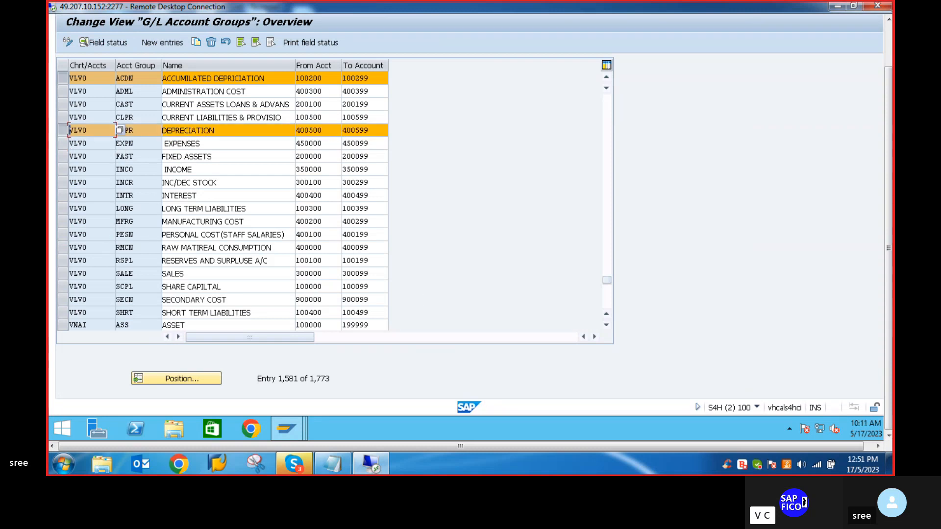
{"action": "mouse_move", "coordinate": [289, 427]}
{"action": "left_click", "coordinate": [331, 387]}
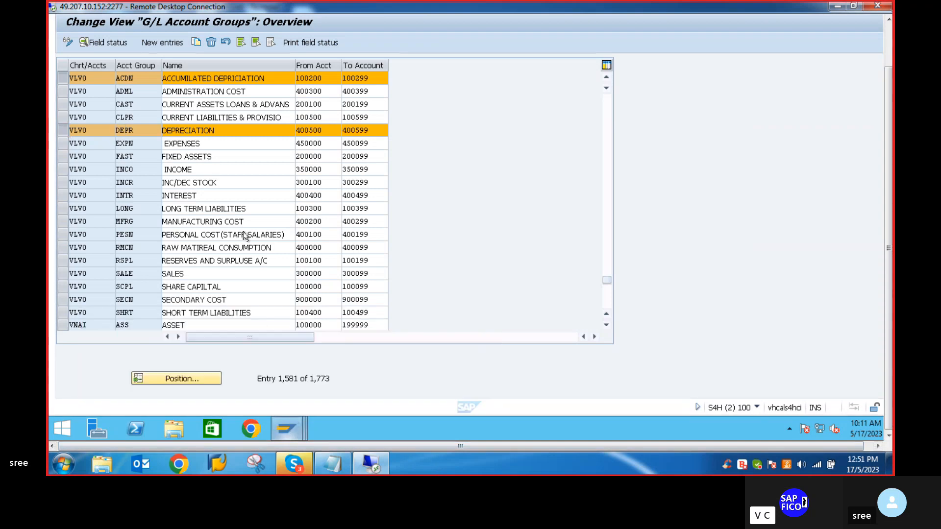
{"action": "left_click", "coordinate": [80, 63]}
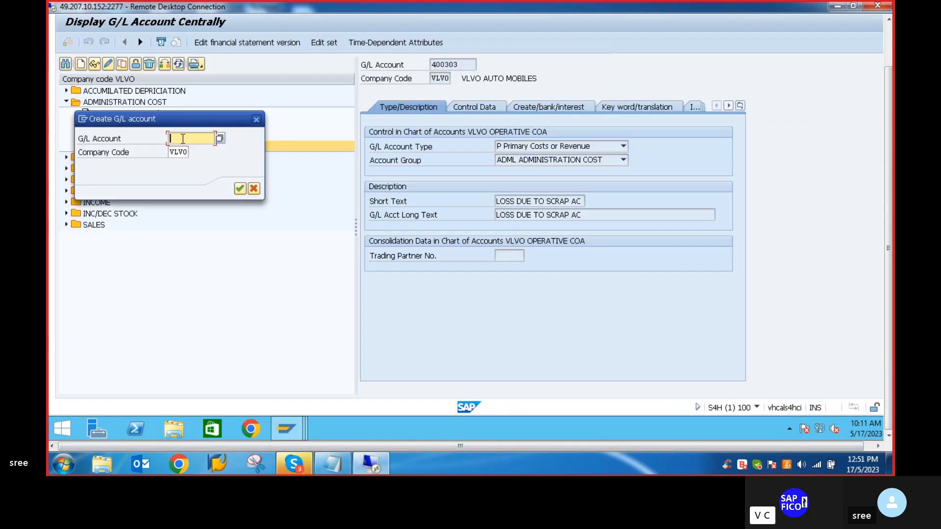
{"action": "type", "text": "400500"}
{"action": "left_click", "coordinate": [239, 189]}
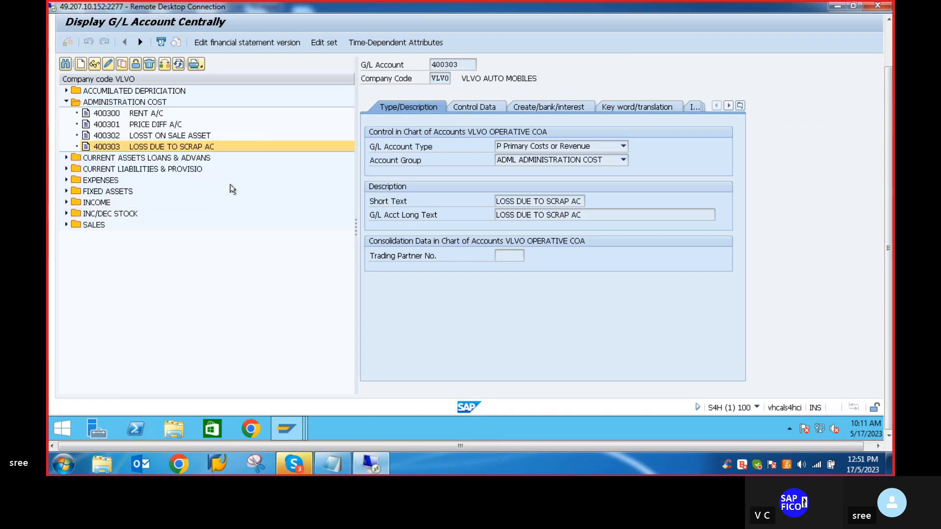
Classify account 400500 as type P Primary Costs or Revenue in account group DEPR DEPRECIATION
{"action": "left_click", "coordinate": [623, 146]}
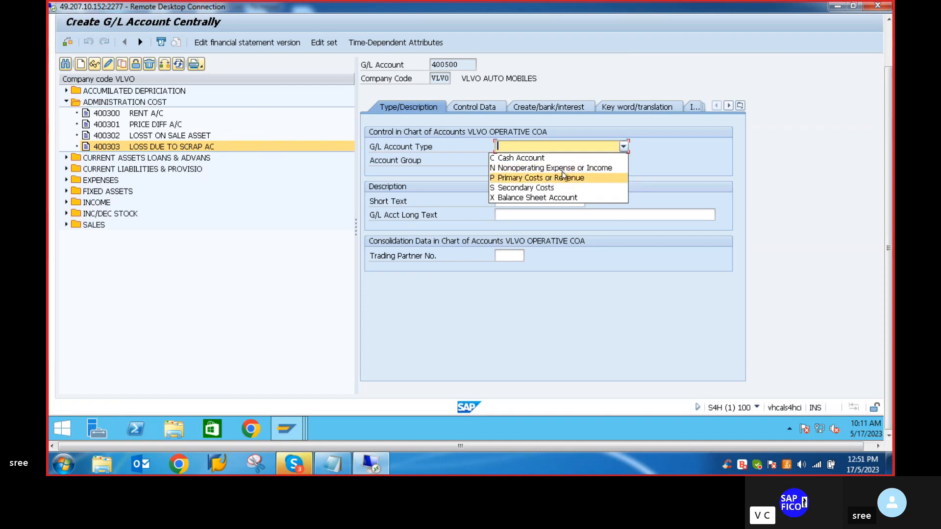
{"action": "left_click", "coordinate": [563, 178]}
{"action": "left_click", "coordinate": [622, 161]}
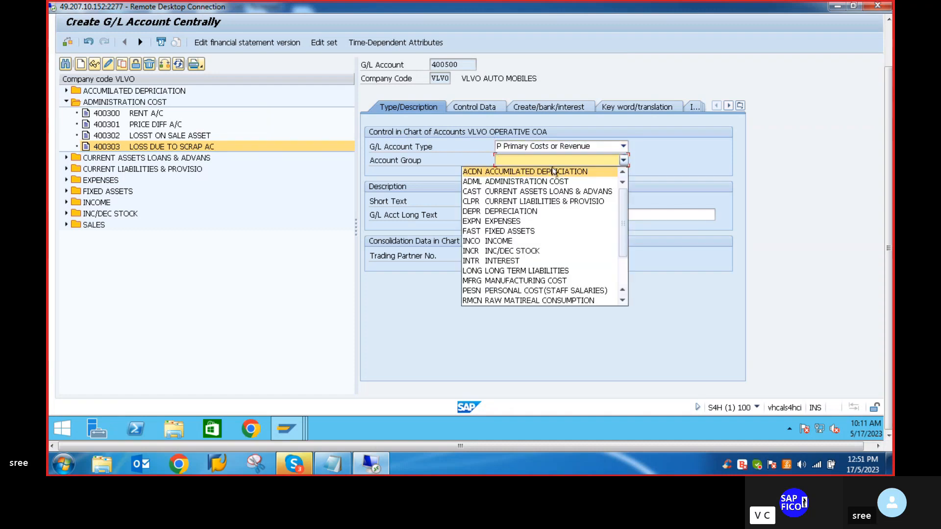
{"action": "left_click", "coordinate": [513, 211]}
Enter DEPRECIATION A/C as both the short text and the long text of account 400500
{"action": "left_click", "coordinate": [522, 204]}
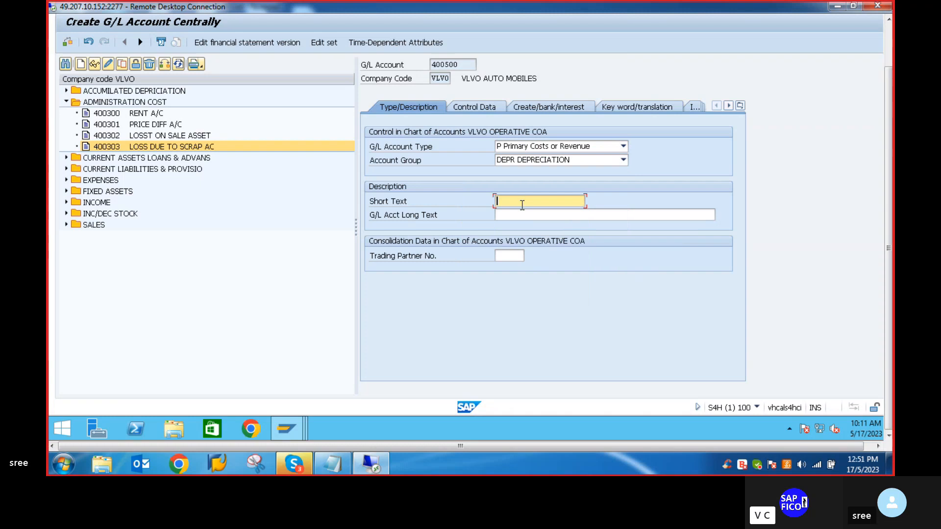
{"action": "type", "text": "DEP"}
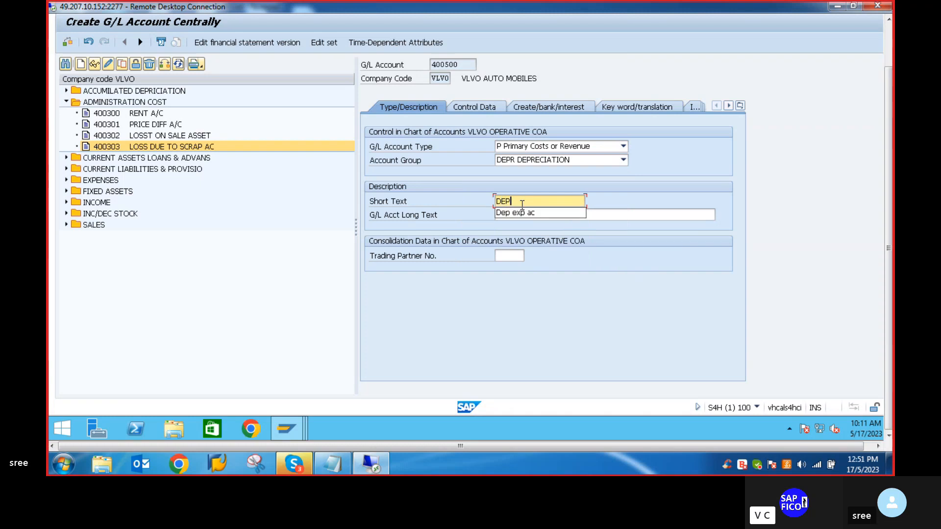
{"action": "type", "text": "RECIATION A"}
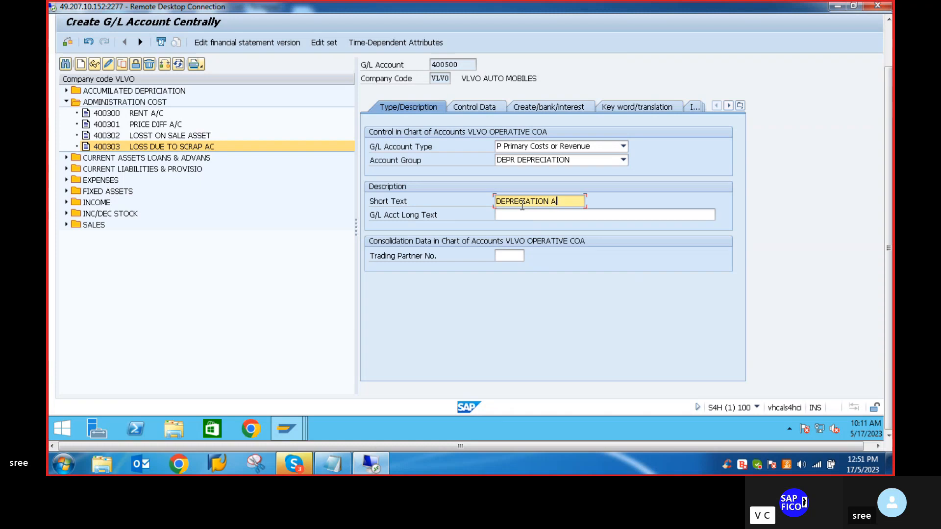
{"action": "type", "text": "/C"}
{"action": "left_click", "coordinate": [521, 215]}
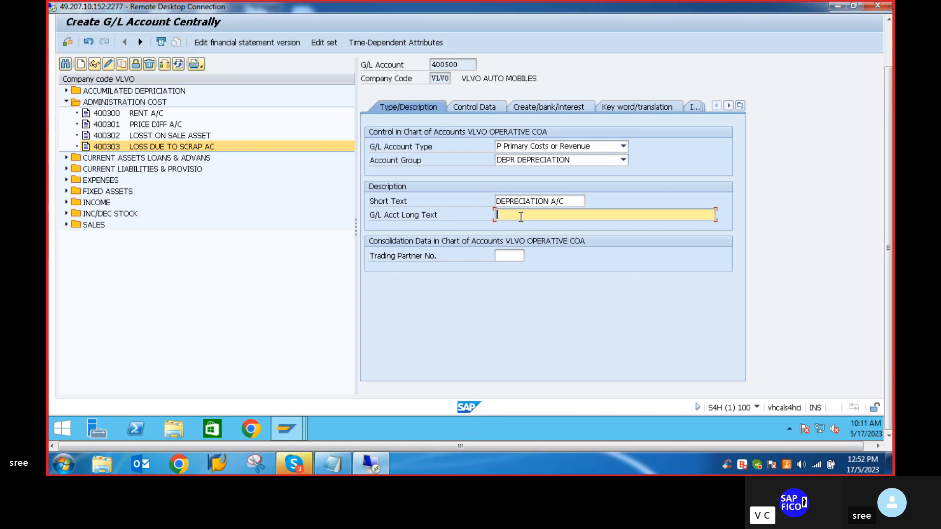
{"action": "type", "text": "DEPRECIATION A/C"}
Set the sort key of account 400500 to 018 in its control data
{"action": "left_click", "coordinate": [475, 108]}
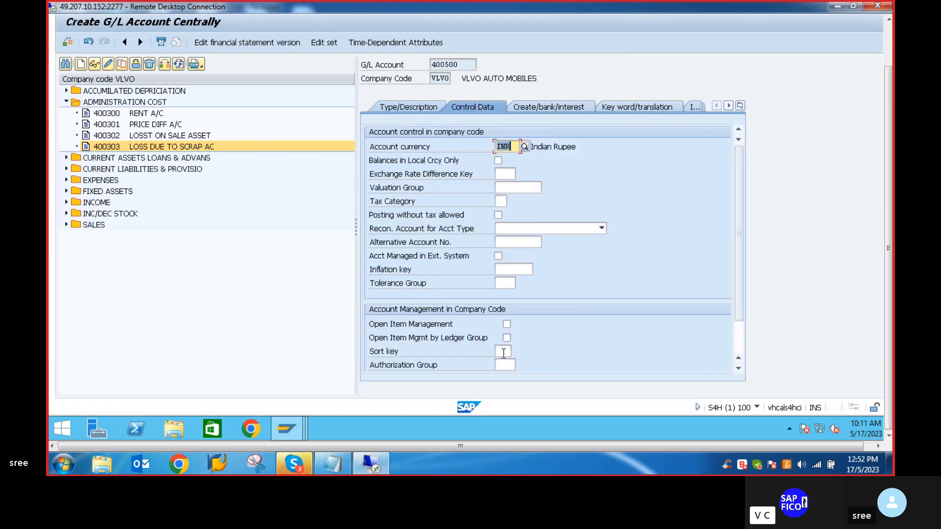
{"action": "left_click", "coordinate": [504, 350]}
{"action": "type", "text": "018"}
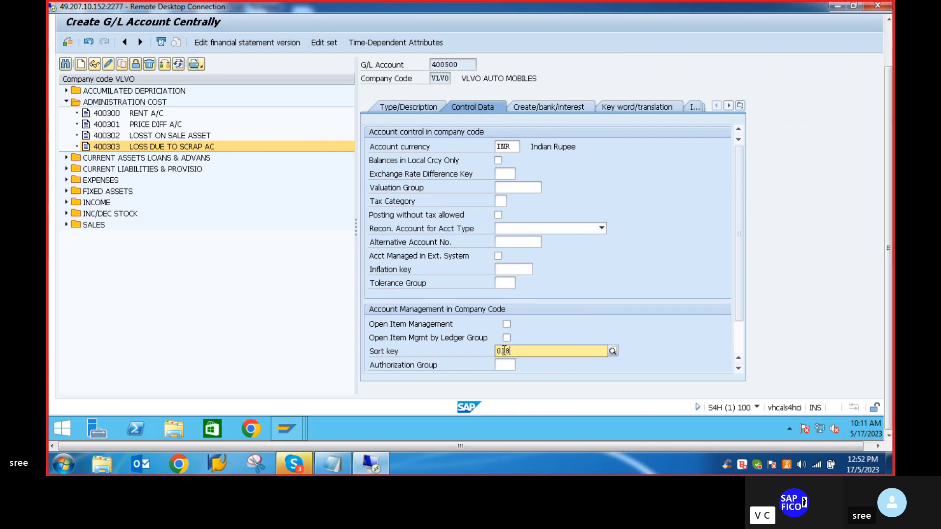
{"action": "left_click", "coordinate": [540, 375]}
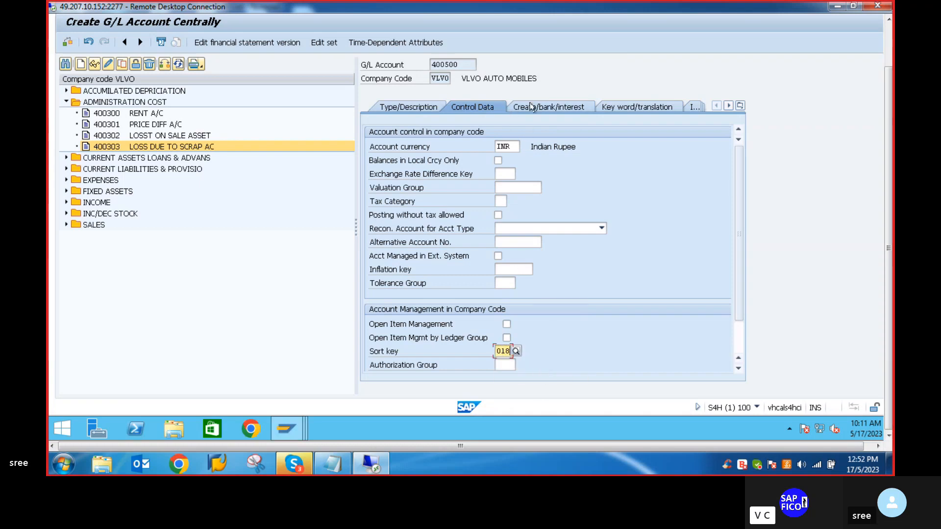
Assign field status group G001 (General with text, assignment) to account 400500 and save the account
{"action": "left_click", "coordinate": [546, 106]}
{"action": "left_click", "coordinate": [495, 146]}
{"action": "type", "text": "G001"}
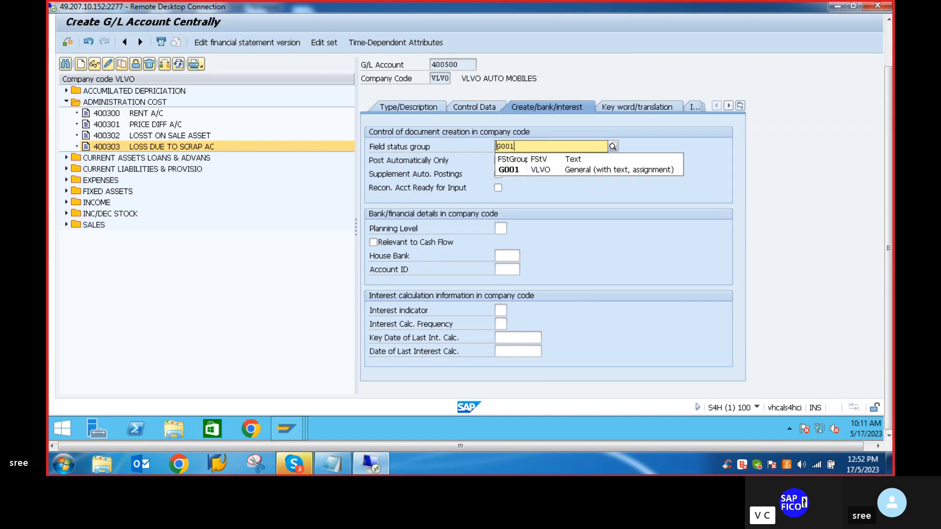
{"action": "left_click", "coordinate": [520, 170]}
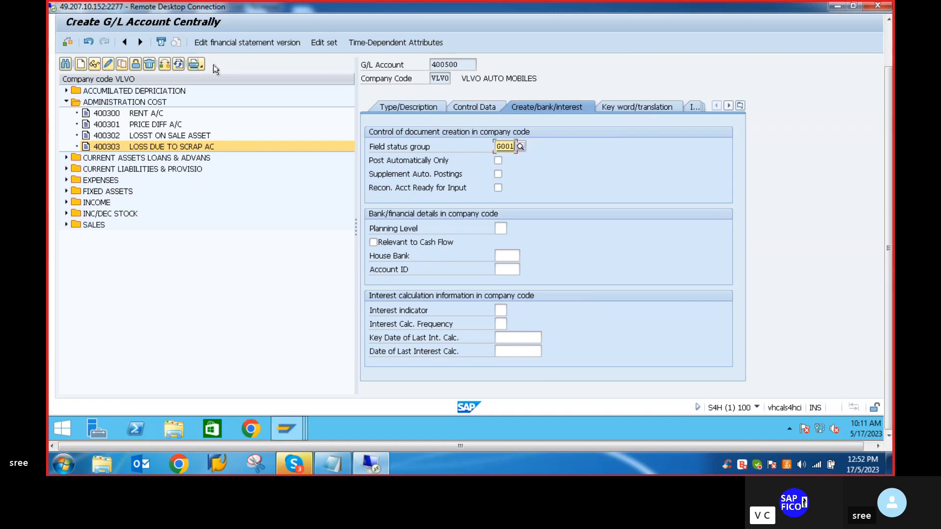
{"action": "left_click_drag", "start_coordinate": [889, 133], "coordinate": [889, 86]}
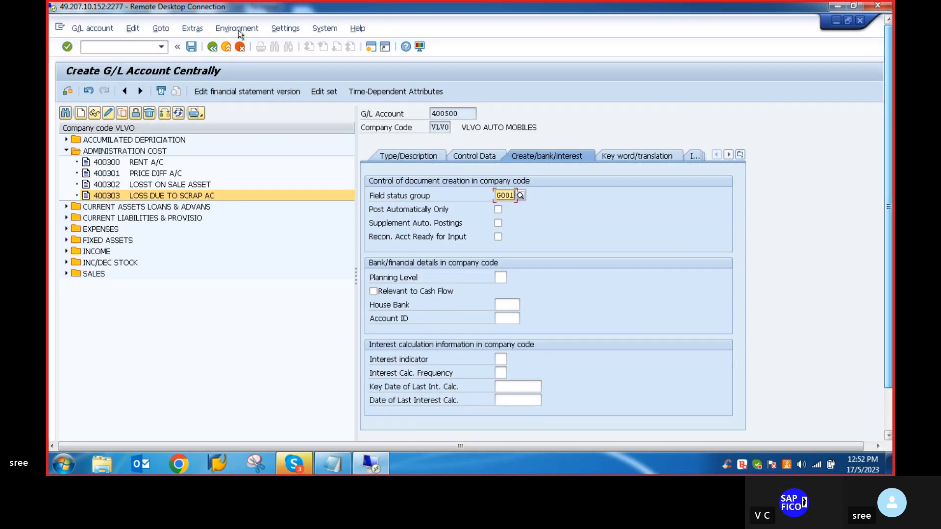
{"action": "left_click", "coordinate": [191, 48]}
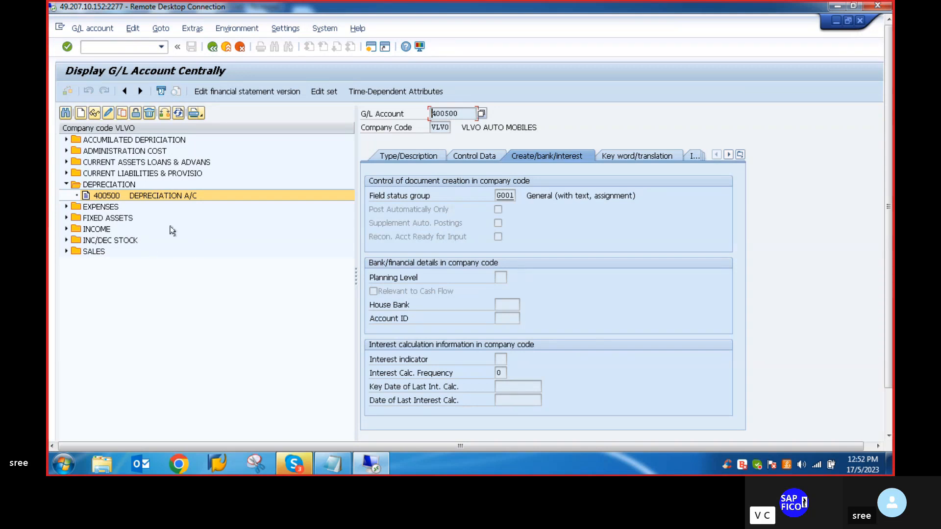
Expand the administration cost, accumulated depreciation, fixed assets and income groups in the account tree to review their accounts
{"action": "left_click", "coordinate": [65, 151]}
{"action": "left_click", "coordinate": [66, 140]}
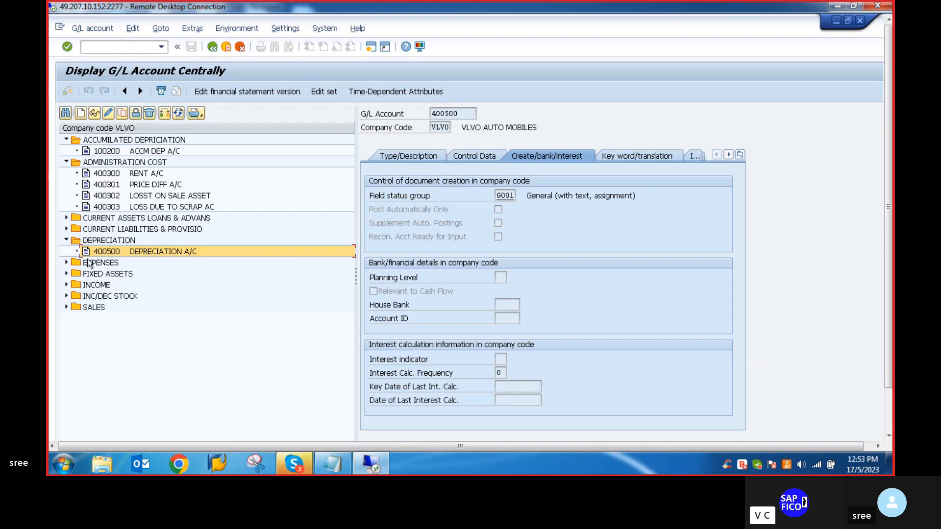
{"action": "left_click", "coordinate": [66, 273]}
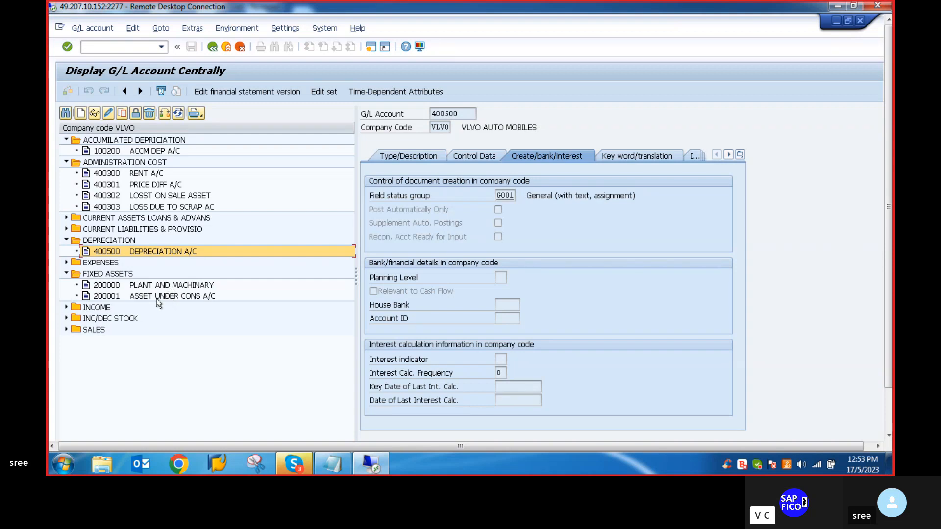
{"action": "left_click", "coordinate": [66, 307]}
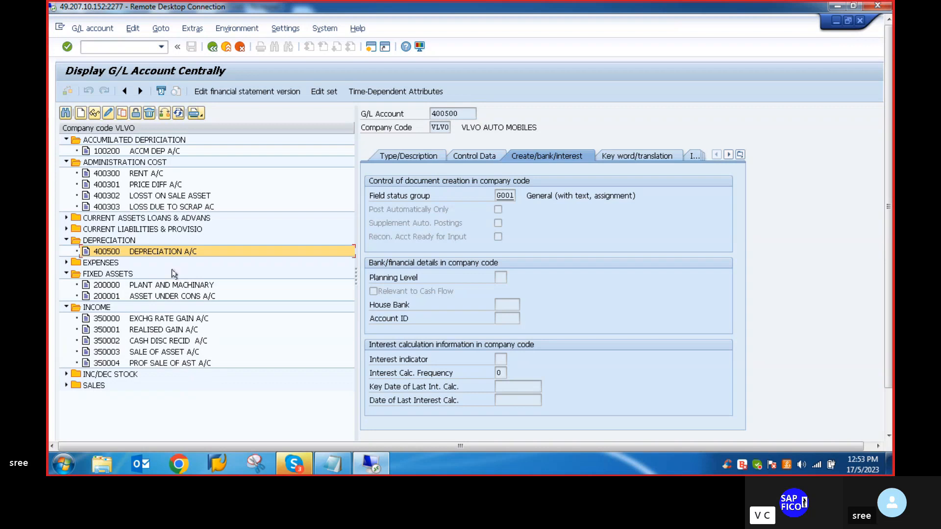
Check the asset accounting configuration notes in Notepad, then review the fixed asset accounts in the SAP account tree
{"action": "left_click", "coordinate": [334, 466]}
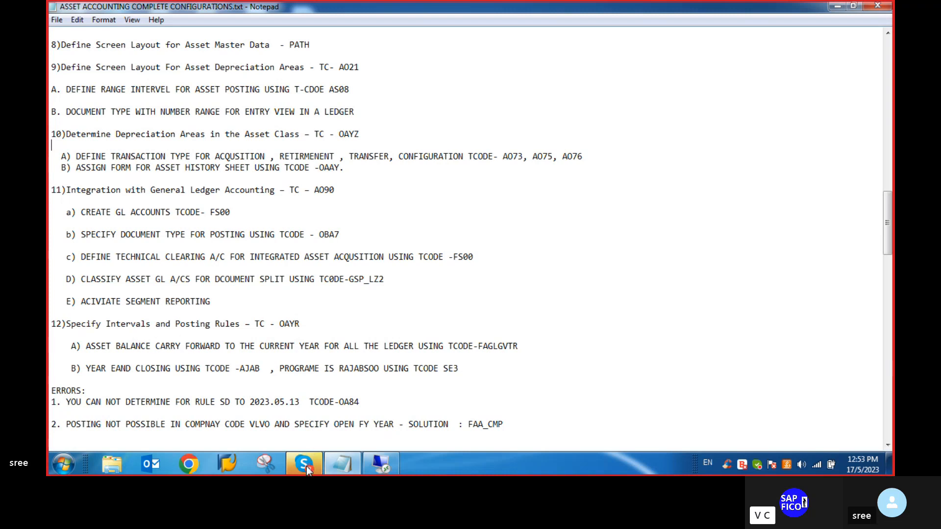
{"action": "mouse_move", "coordinate": [376, 464]}
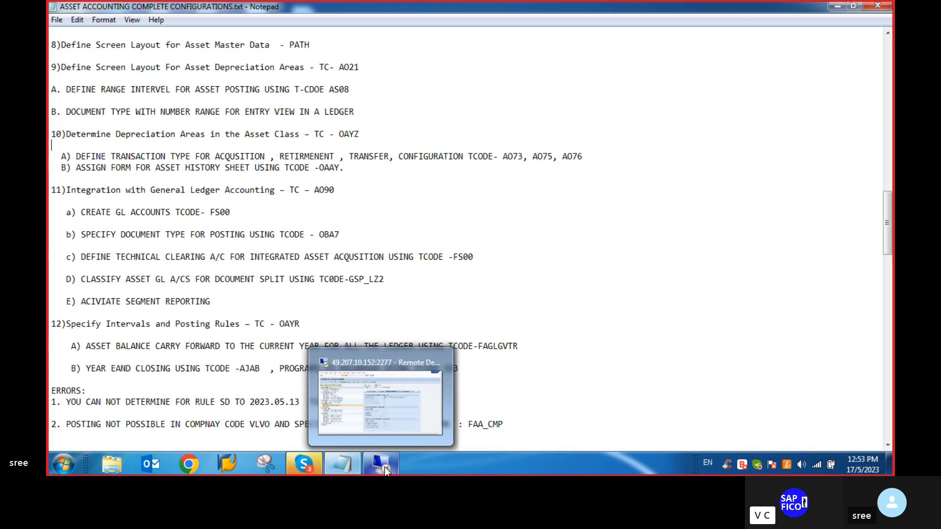
{"action": "left_click", "coordinate": [382, 470]}
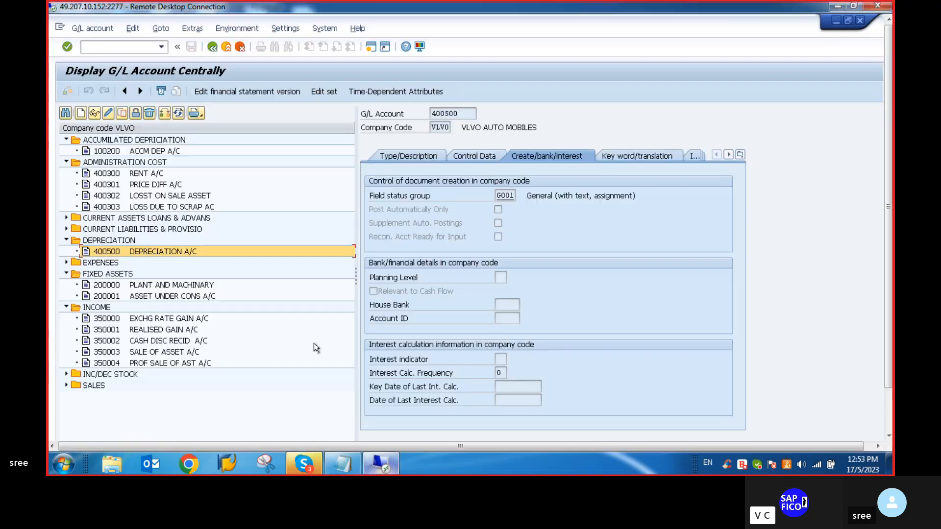
{"action": "left_click", "coordinate": [65, 274]}
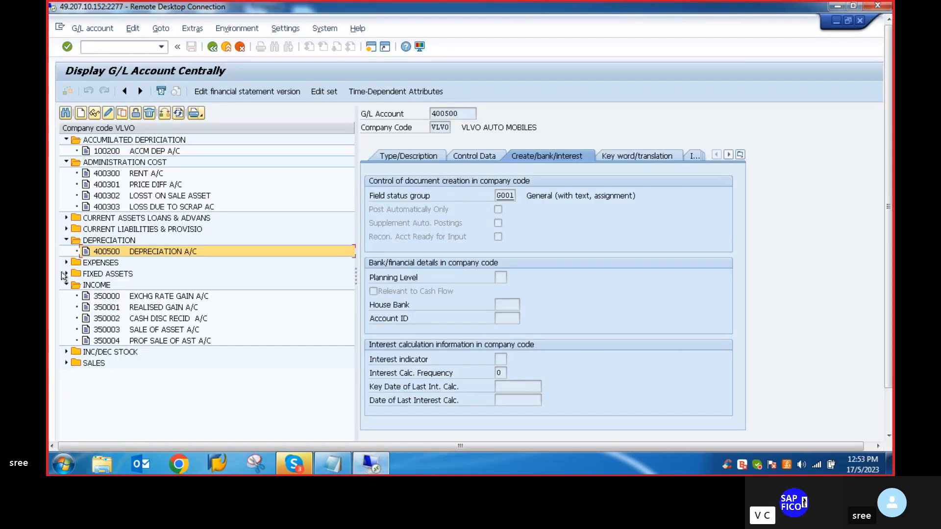
{"action": "left_click", "coordinate": [66, 274]}
{"action": "left_click", "coordinate": [169, 296]}
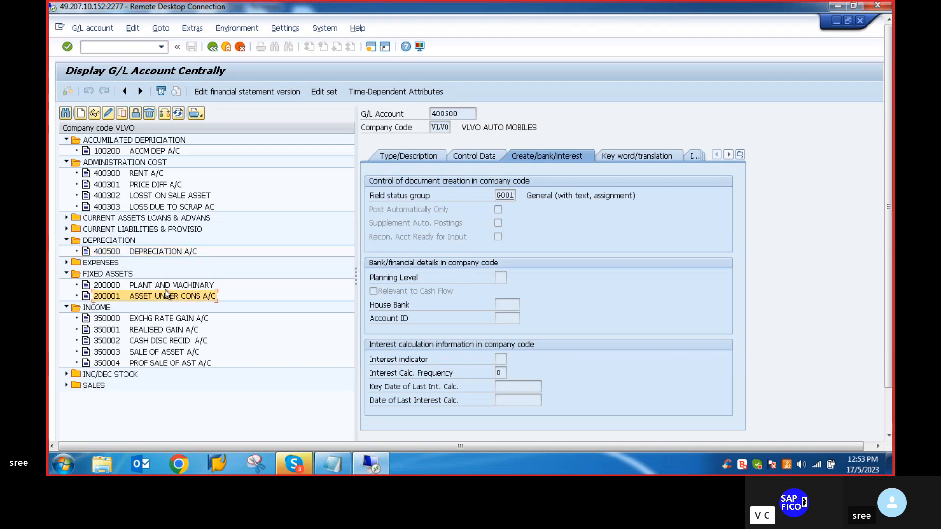
Start creating G/L account 200002 in company code VLVO
{"action": "left_click", "coordinate": [79, 114]}
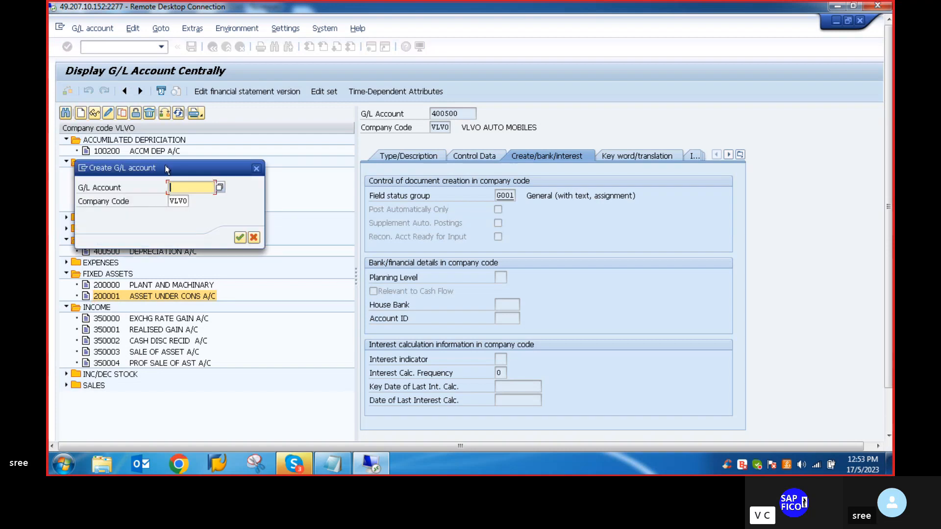
{"action": "type", "text": "200"}
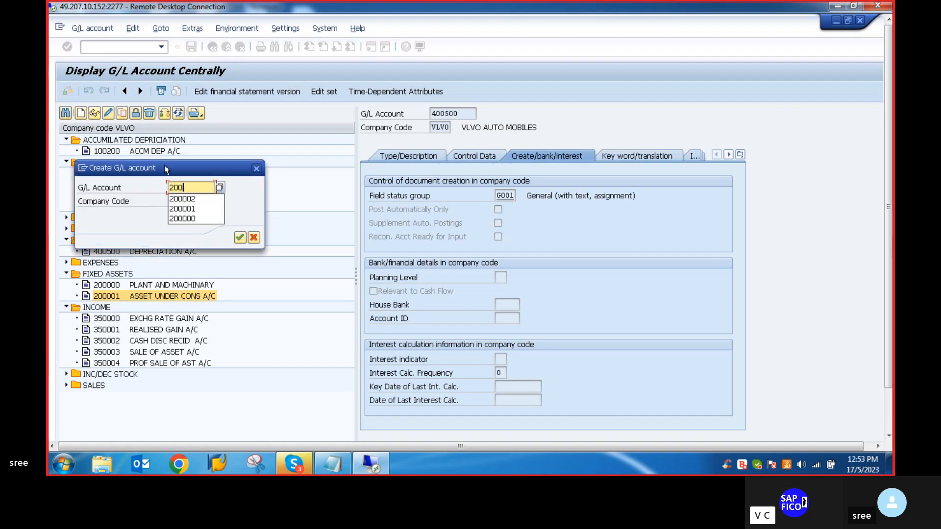
{"action": "type", "text": "003"}
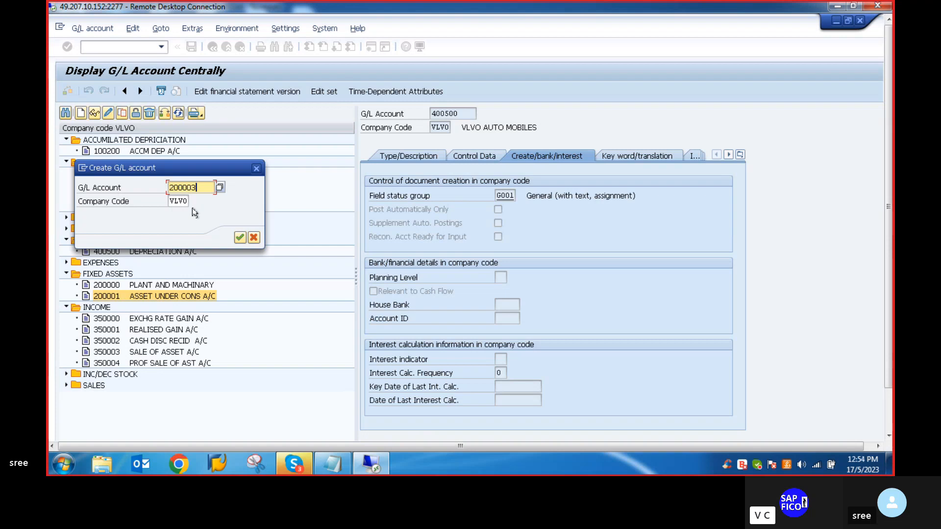
{"action": "key", "text": "BackSpace"}
{"action": "type", "text": "2"}
{"action": "left_click", "coordinate": [240, 237]}
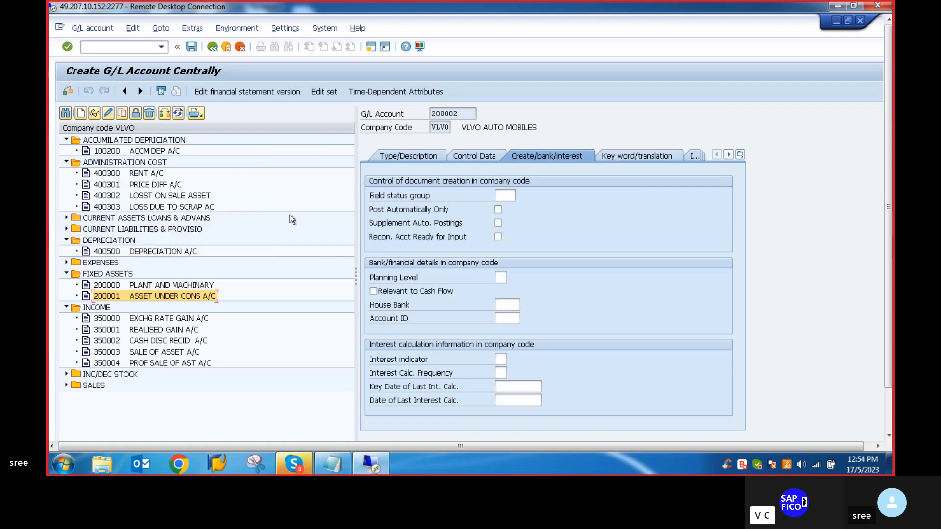
Classify account 200002 as a Balance Sheet Account in account group FAST FIXED ASSETS
{"action": "left_click", "coordinate": [404, 157]}
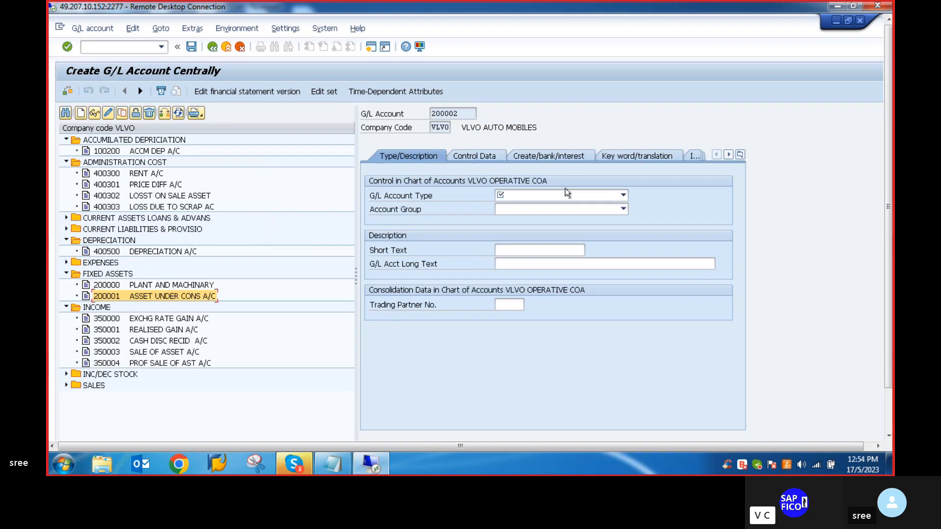
{"action": "left_click", "coordinate": [623, 195]}
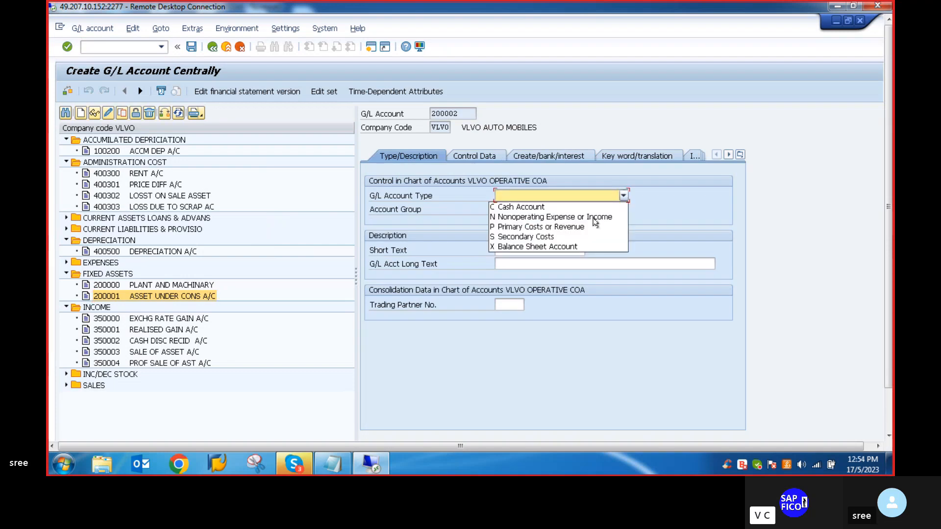
{"action": "left_click", "coordinate": [547, 243]}
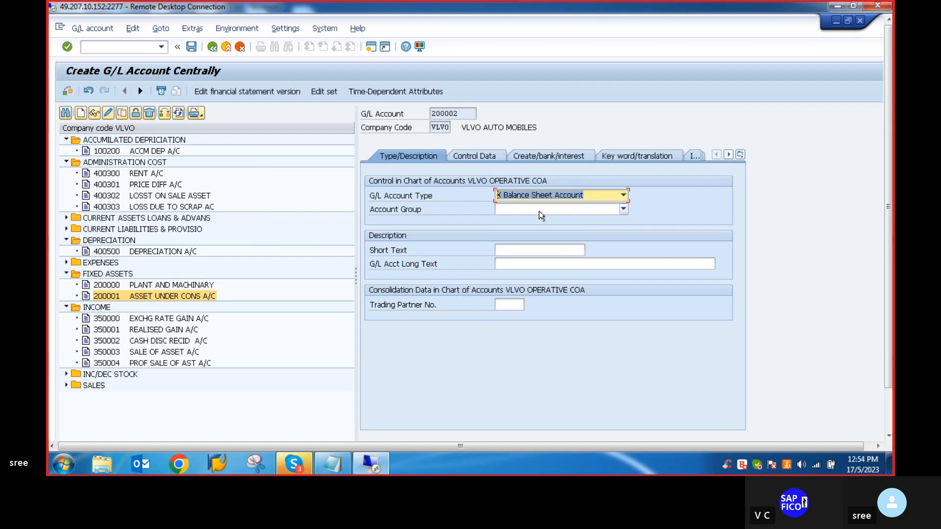
{"action": "left_click", "coordinate": [622, 208]}
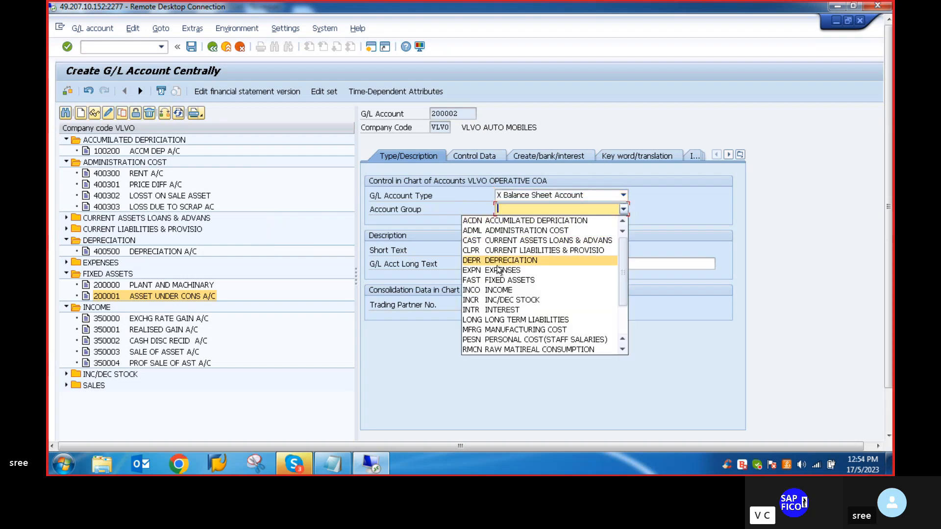
{"action": "left_click", "coordinate": [498, 280]}
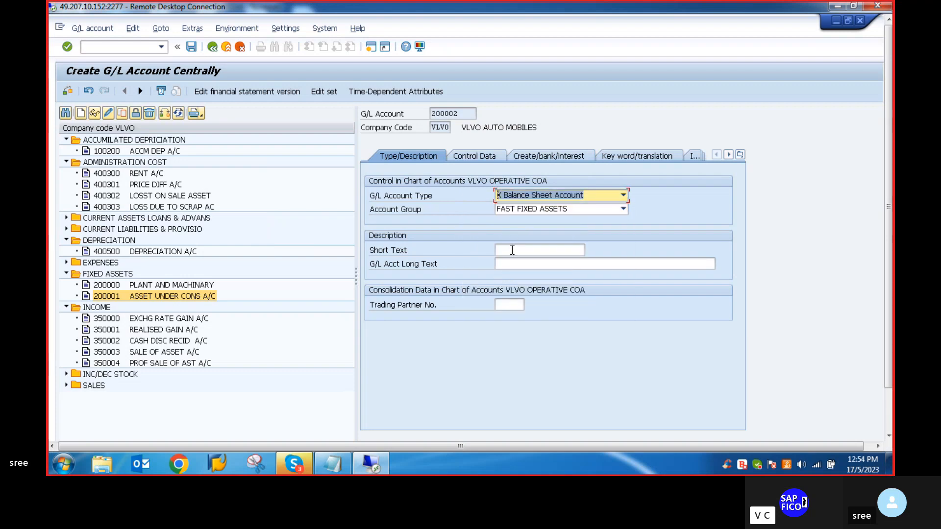
Enter TECHNICAL CLEAR A/C as the short text of account 200002
{"action": "left_click", "coordinate": [512, 250]}
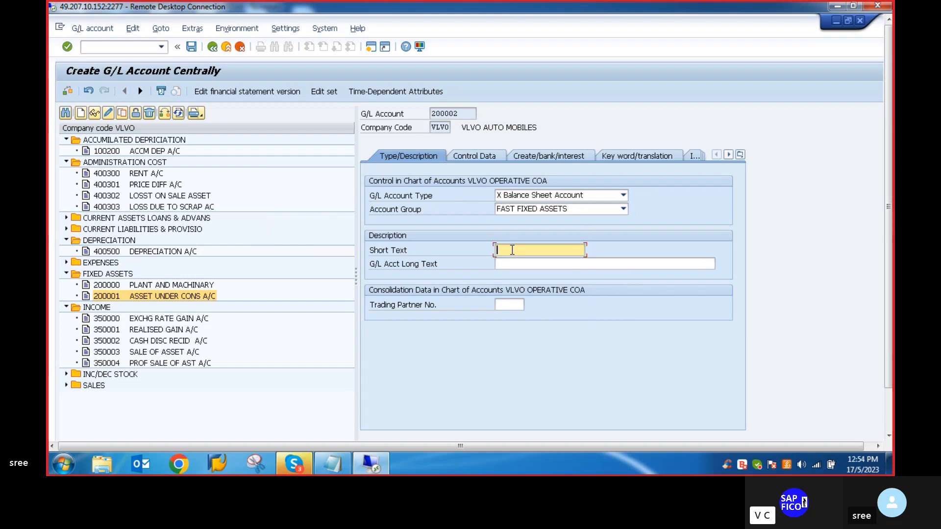
{"action": "type", "text": "TECH"}
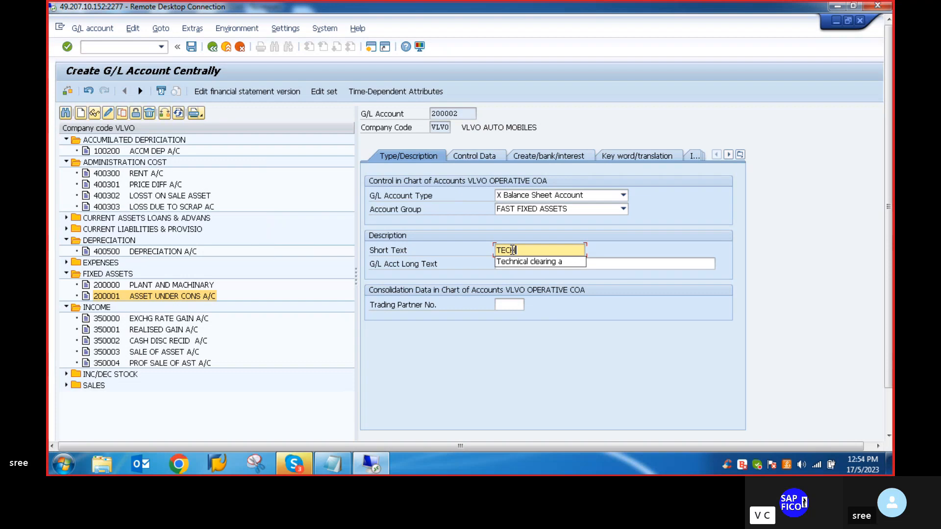
{"action": "type", "text": "NICAL CLEAR"}
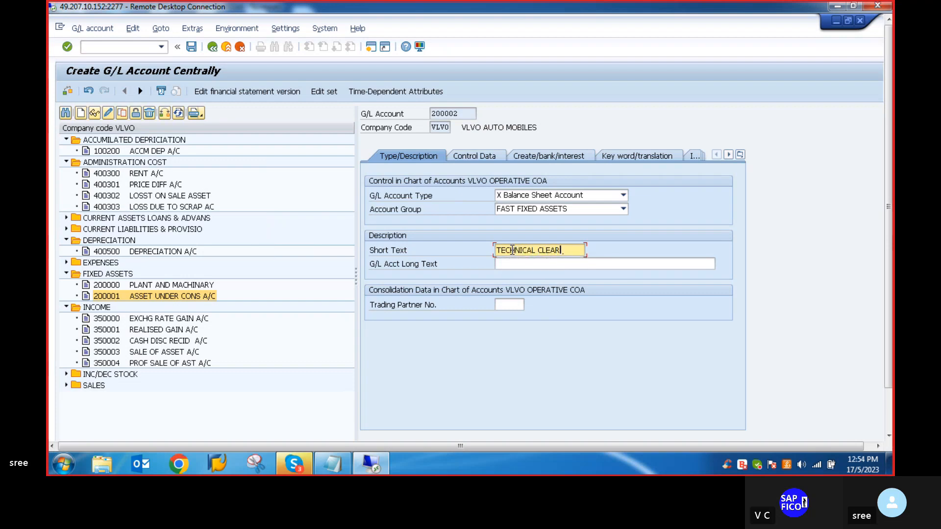
{"action": "type", "text": " A/C"}
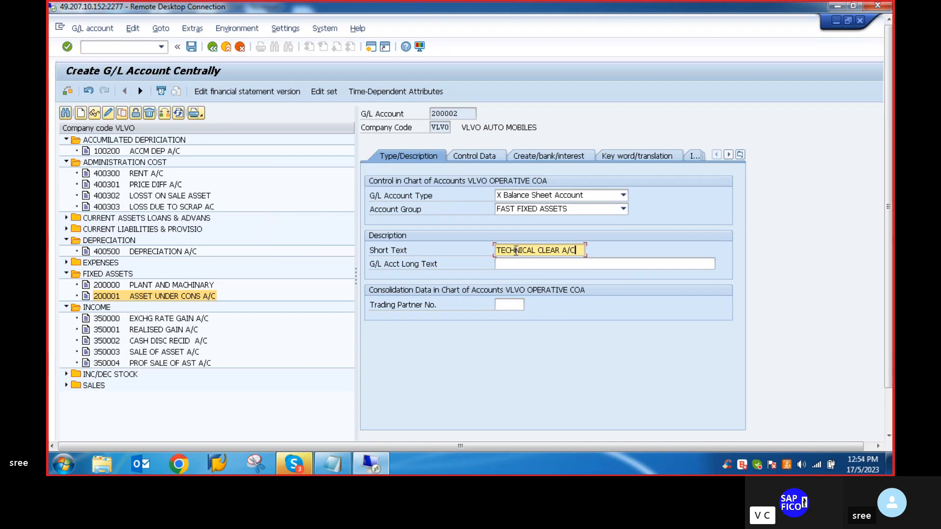
Copy the short text into the long text of account 200002 and change it to TECHNICAL CLEAR FOR INTEGRATION A/C
{"action": "key", "text": "ctrl+a"}
{"action": "key", "text": "ctrl+c"}
{"action": "left_click", "coordinate": [525, 264]}
{"action": "key", "text": "ctrl+v"}
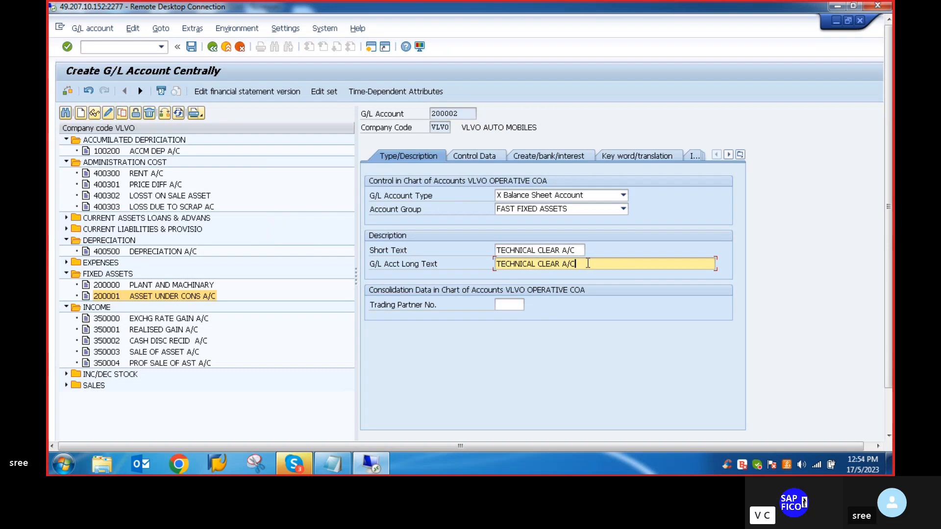
{"action": "key", "text": "BackSpace"}
{"action": "key", "text": "BackSpace"}
{"action": "key", "text": "BackSpace"}
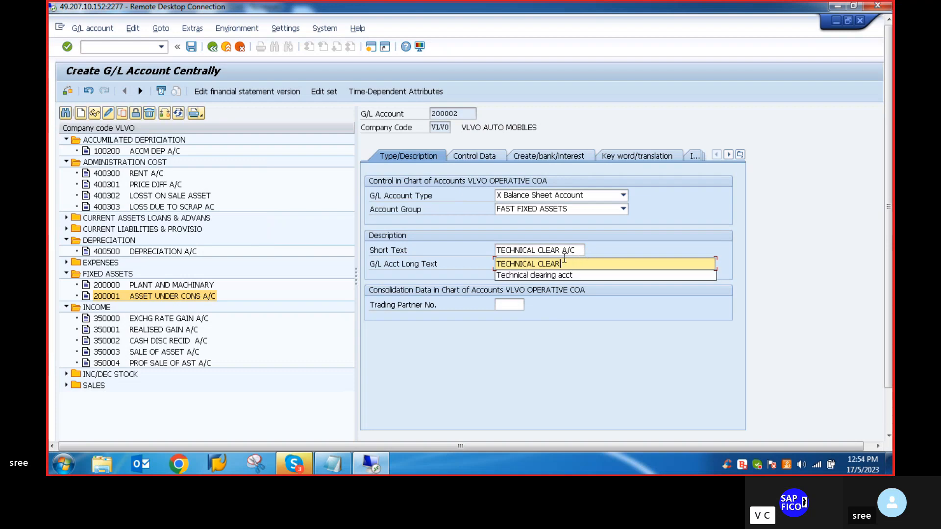
{"action": "type", "text": "FOR"}
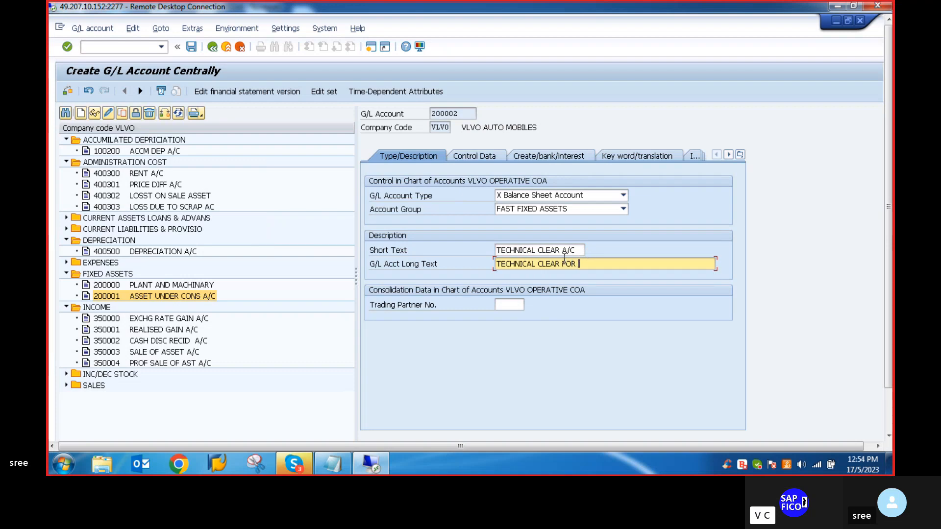
{"action": "type", "text": " INTEGRATION A/C"}
In the control data of account 200002, set the reconciliation account type to Assets and the sort key to 001 (Posting date)
{"action": "left_click", "coordinate": [462, 158]}
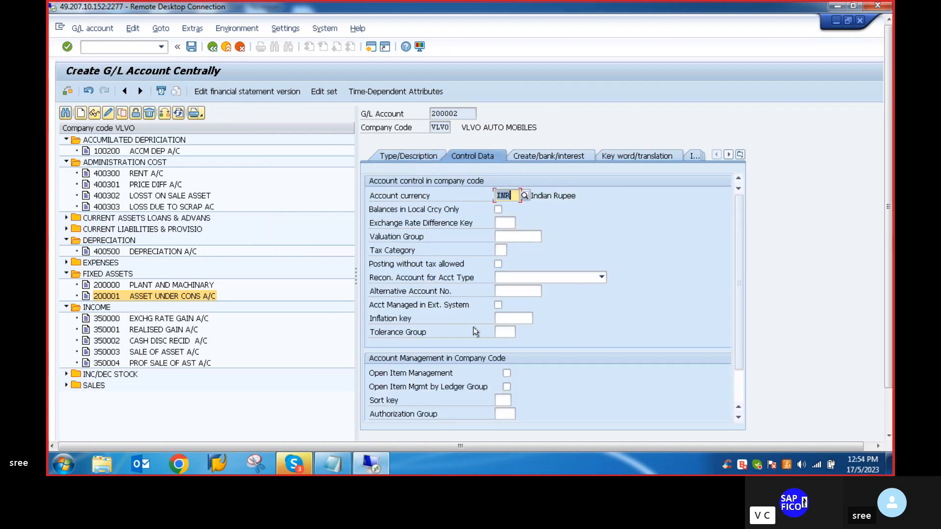
{"action": "left_click", "coordinate": [601, 278]}
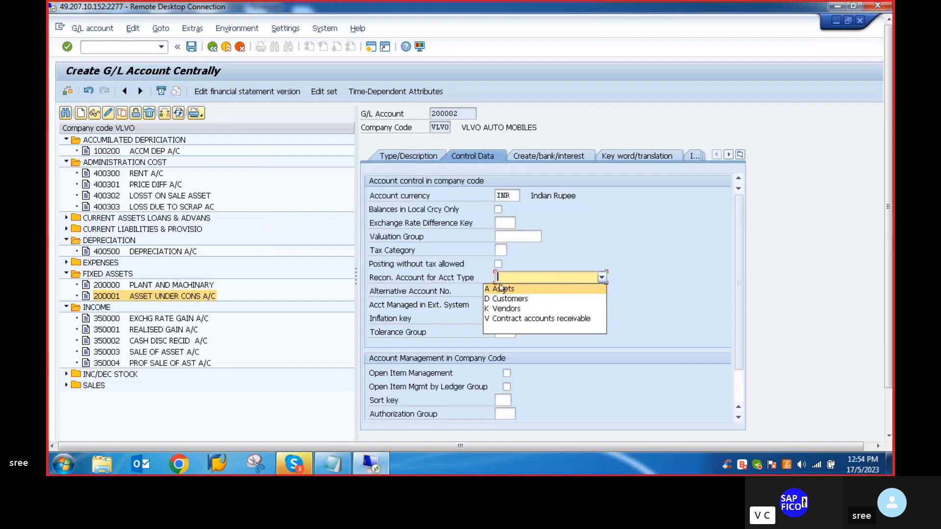
{"action": "left_click", "coordinate": [502, 289]}
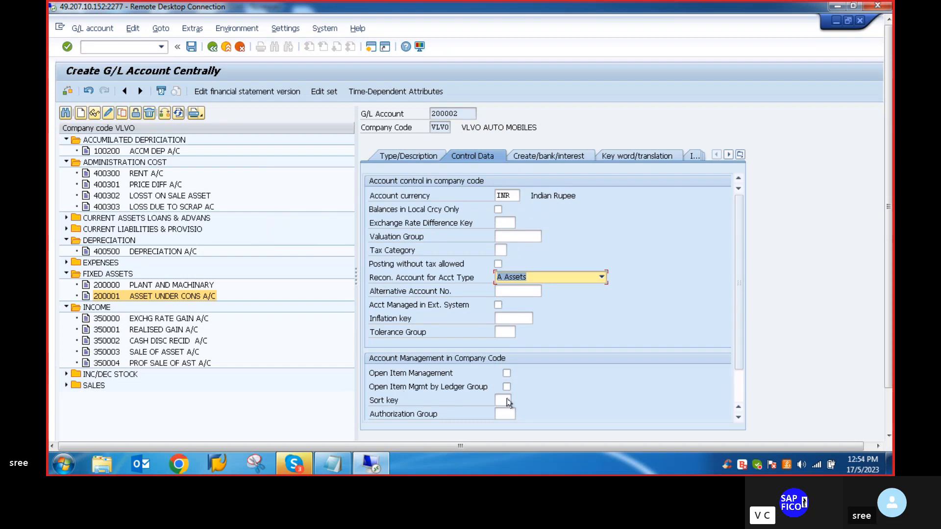
{"action": "left_click", "coordinate": [506, 400]}
{"action": "type", "text": "001"}
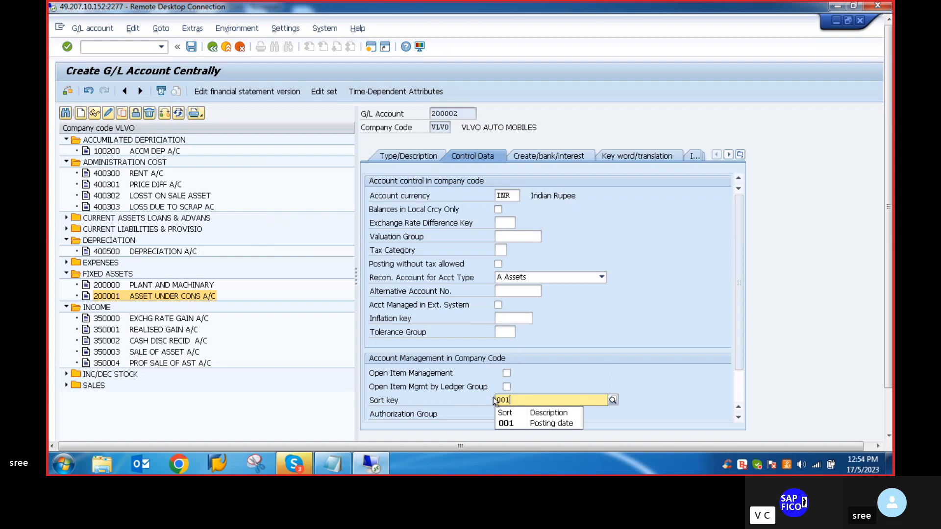
{"action": "left_click", "coordinate": [543, 423]}
Assign field status group G008 (Assets area clearing accounts) to account 200002 and save the account
{"action": "left_click", "coordinate": [542, 156]}
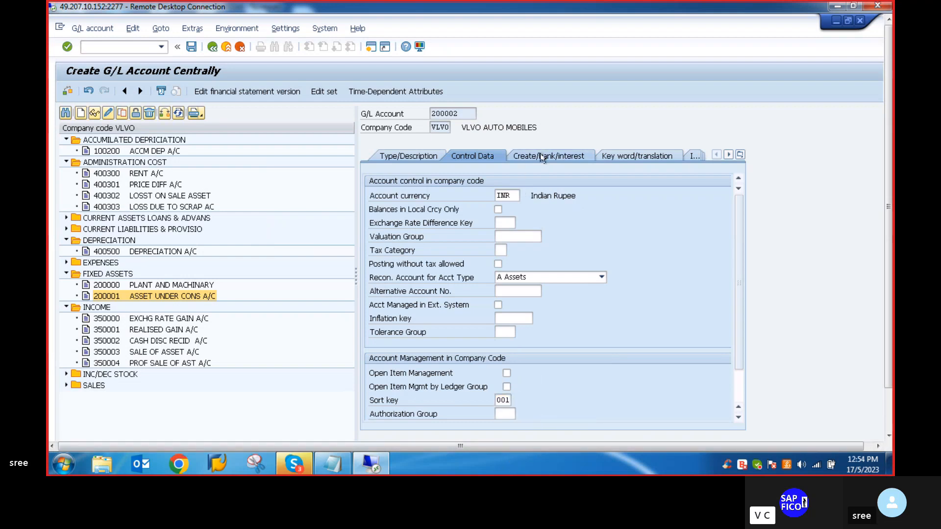
{"action": "type", "text": "G"}
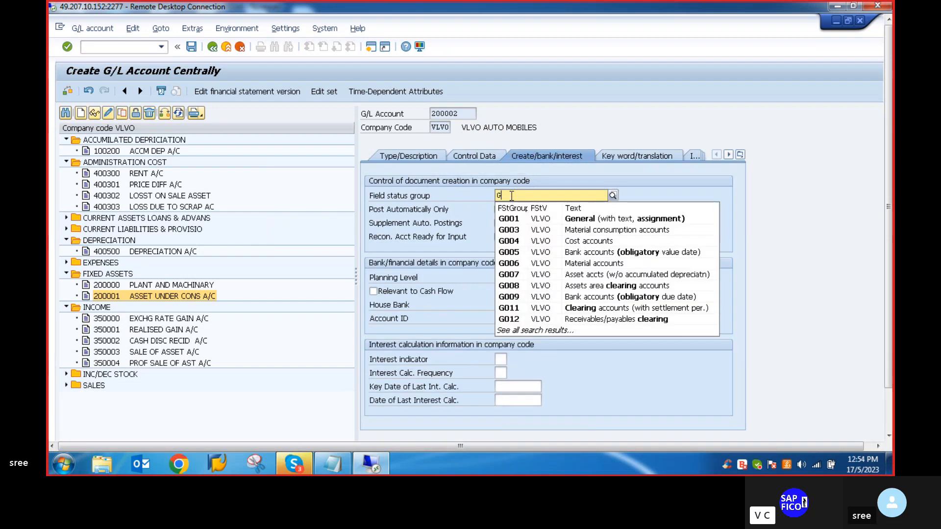
{"action": "type", "text": "067"}
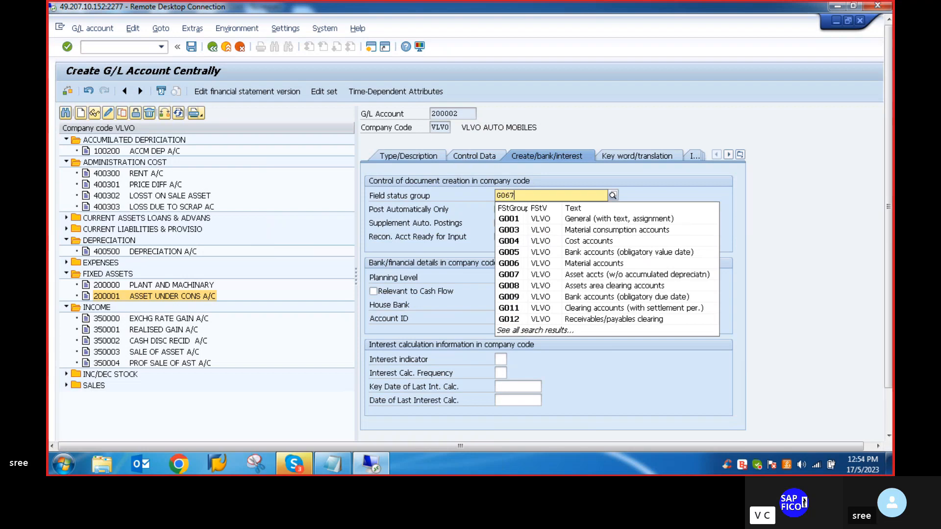
{"action": "type", "text": "08"}
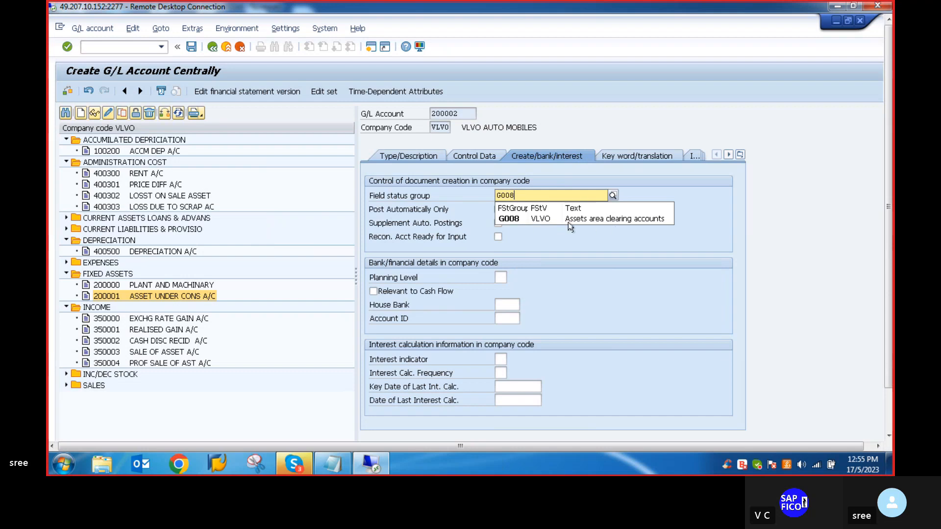
{"action": "left_click", "coordinate": [513, 218]}
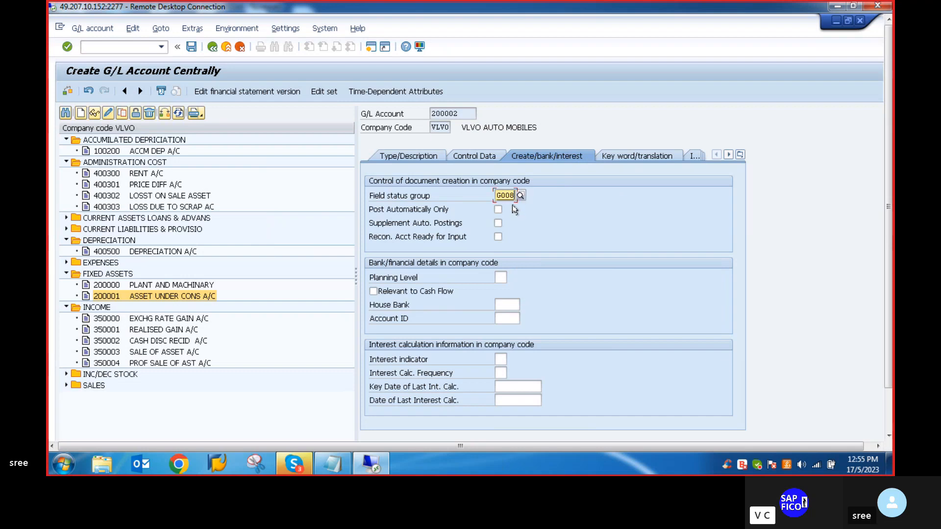
{"action": "key", "text": "Return"}
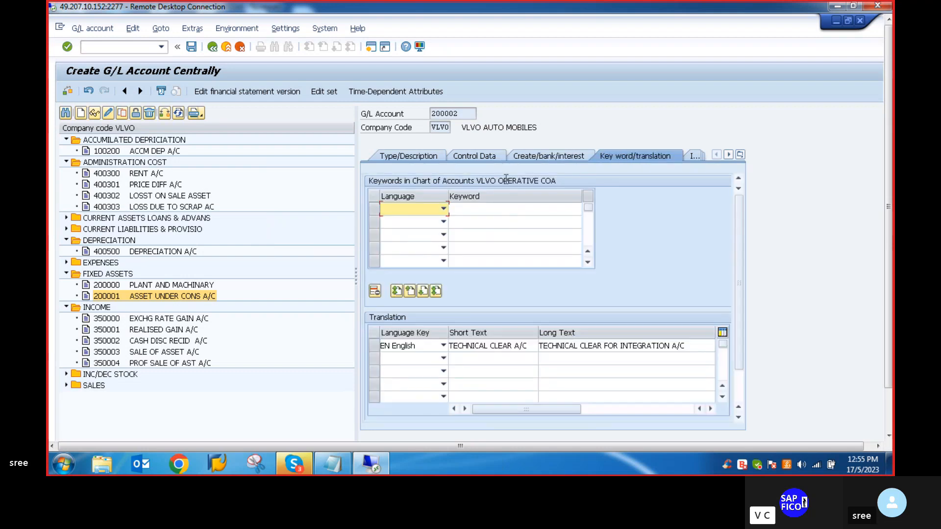
{"action": "left_click", "coordinate": [538, 156]}
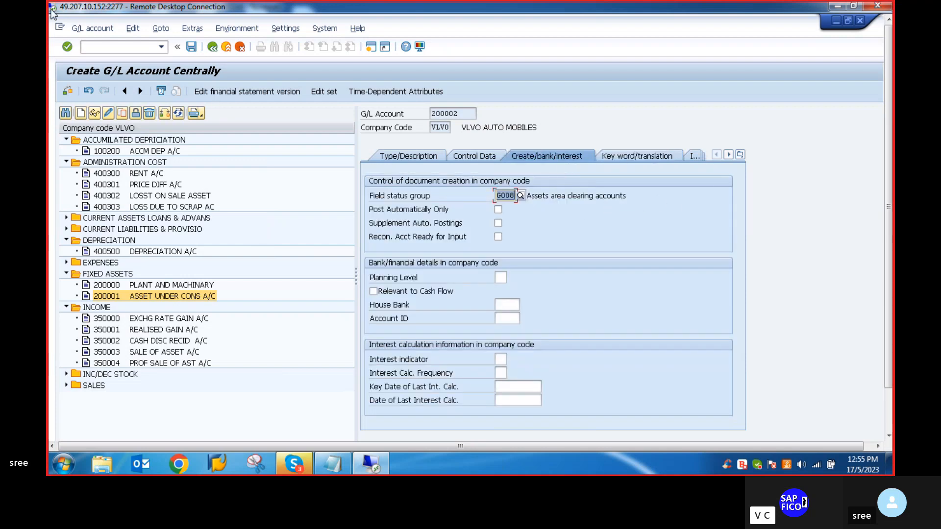
{"action": "left_click", "coordinate": [191, 47]}
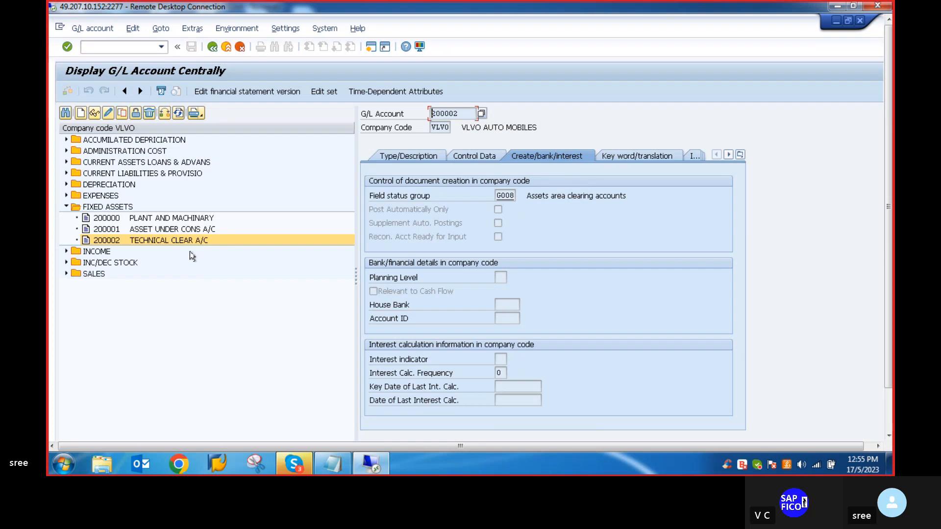
Review the G/L integration items in the Notepad configuration notes and return to the SAP session
{"action": "left_click", "coordinate": [343, 467]}
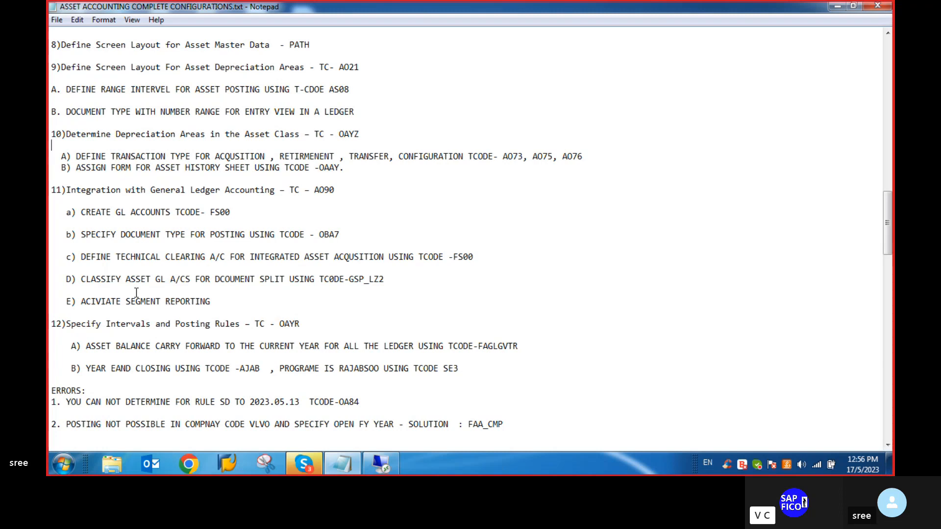
{"action": "left_click", "coordinate": [381, 464]}
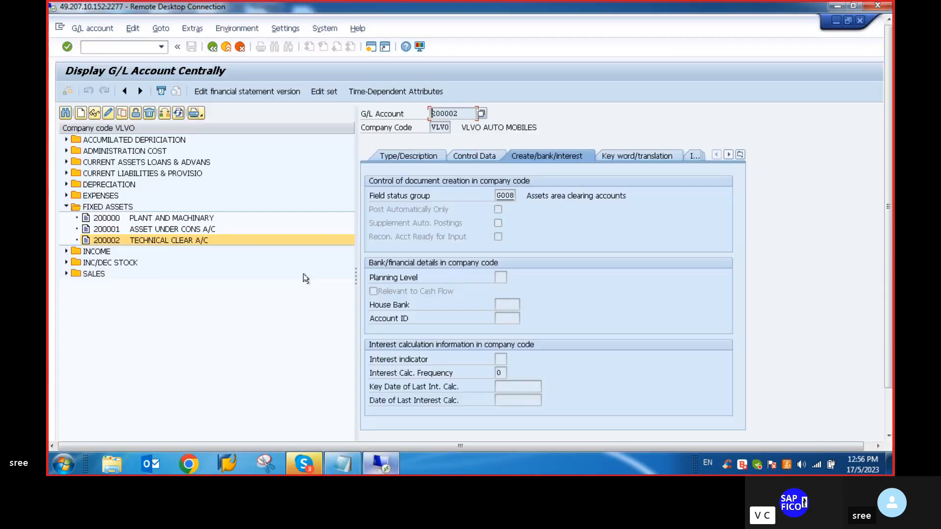
Run transaction GSP_LZ2 and open the classification of G/L accounts for document splitting for chart of accounts VLVO
{"action": "left_click", "coordinate": [91, 46]}
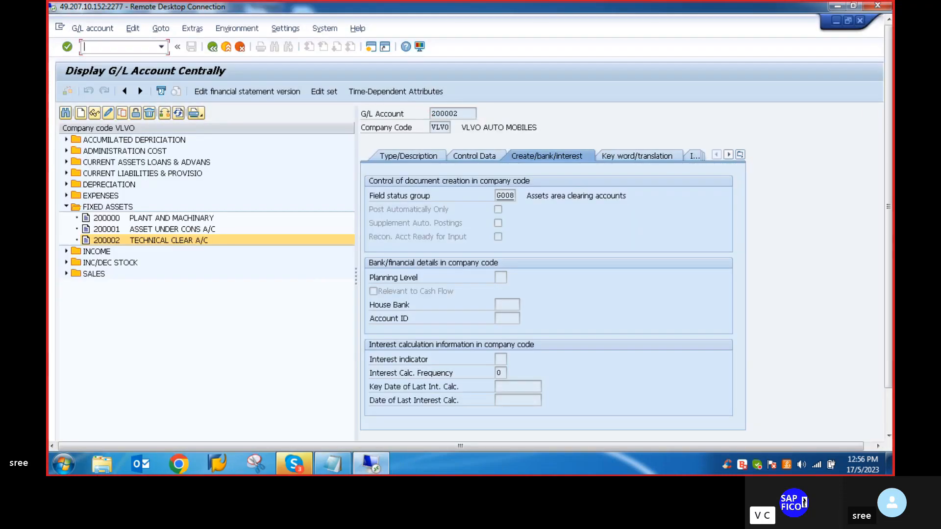
{"action": "type", "text": "/NJ"}
{"action": "type", "text": "SP_L"}
{"action": "type", "text": "Z"}
{"action": "key", "text": "BackSpace"}
{"action": "key", "text": "BackSpace"}
{"action": "type", "text": "GSP_LZ"}
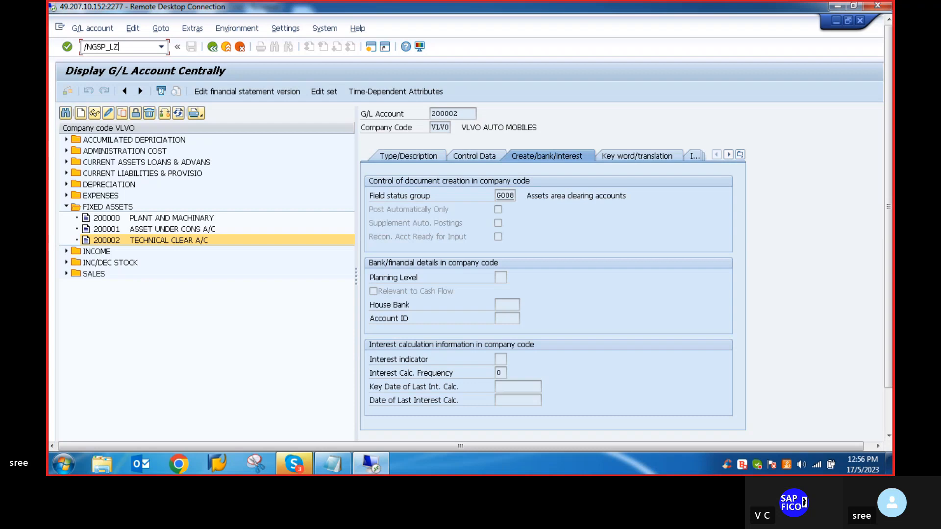
{"action": "type", "text": "2"}
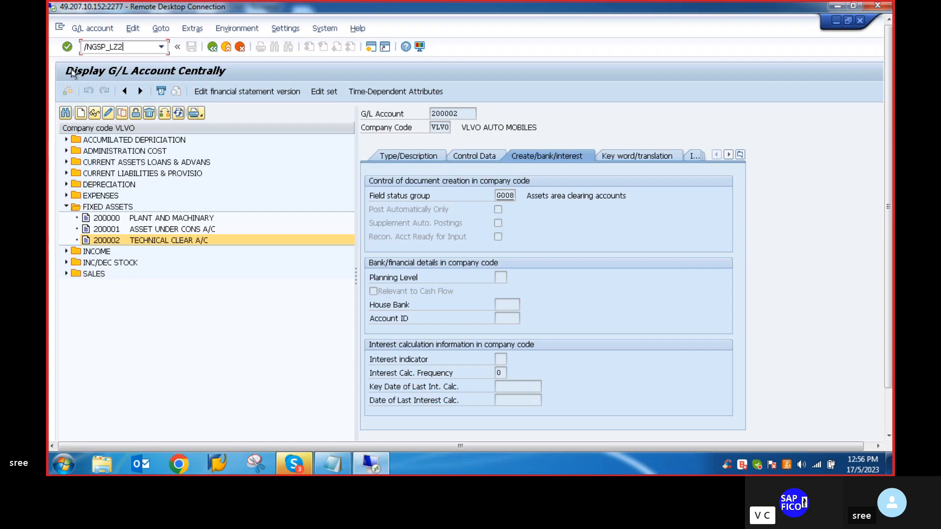
{"action": "key", "text": "Return"}
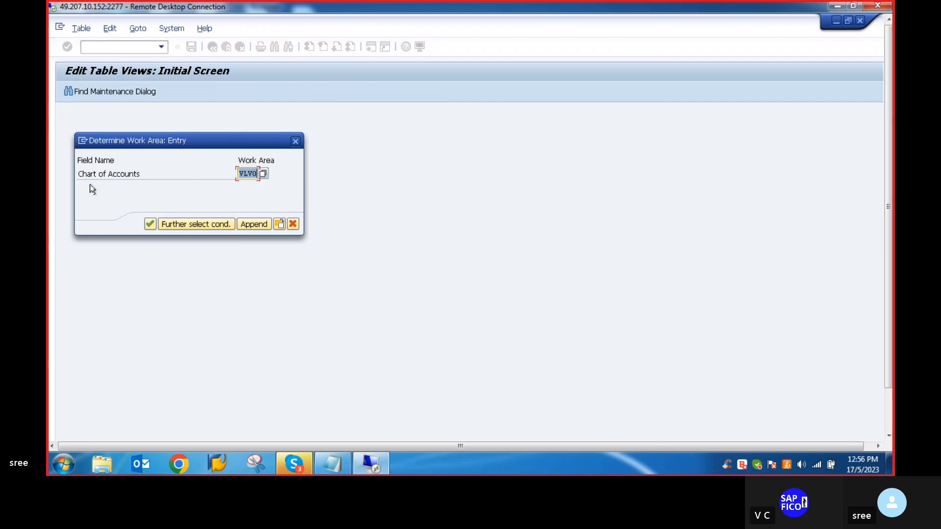
{"action": "left_click", "coordinate": [150, 223]}
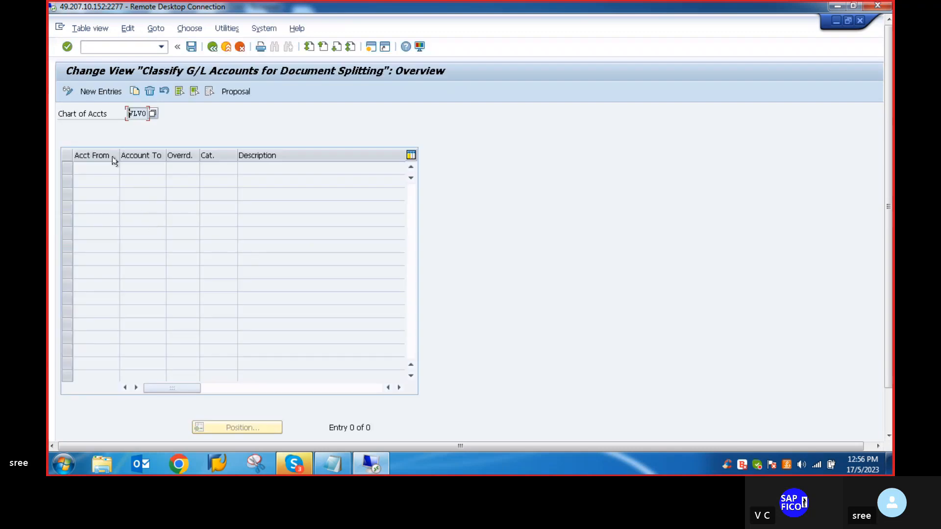
{"action": "left_click", "coordinate": [101, 92]}
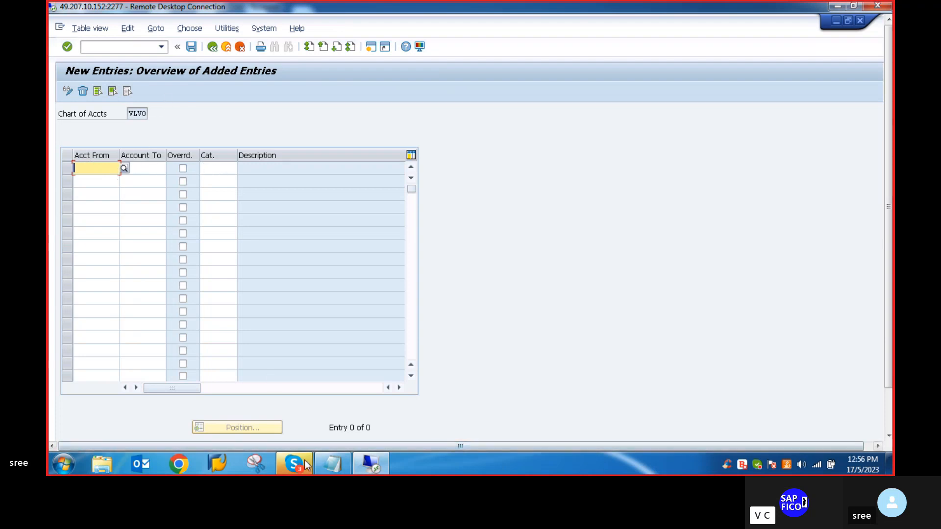
{"action": "mouse_move", "coordinate": [303, 461]}
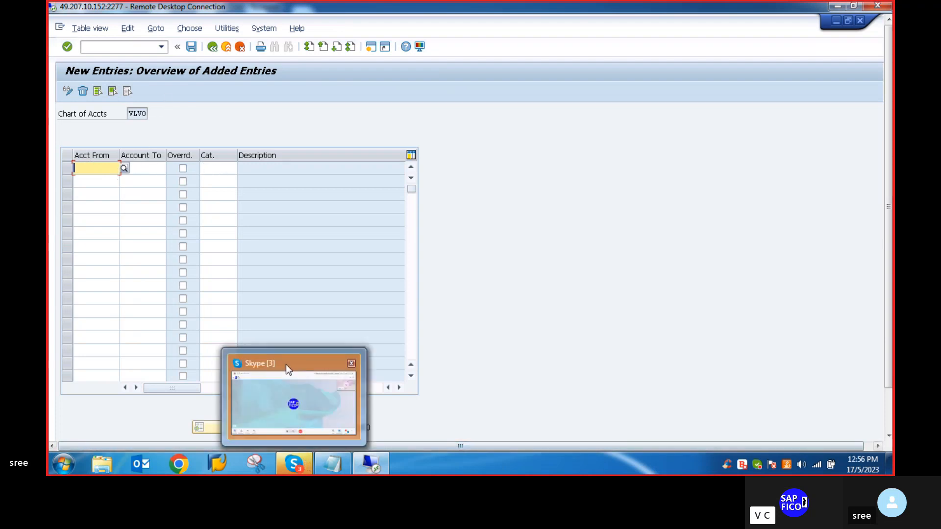
{"action": "left_click", "coordinate": [300, 464]}
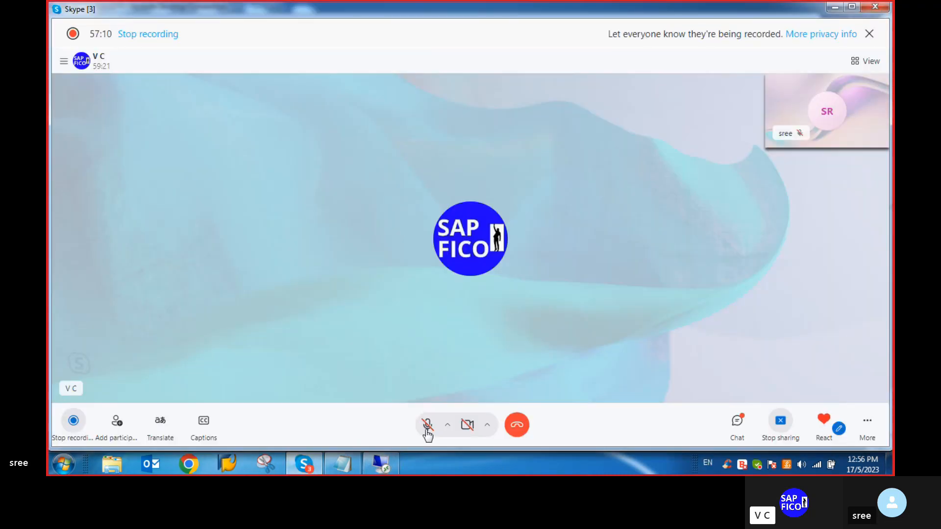
{"action": "left_click", "coordinate": [426, 431]}
{"action": "left_click", "coordinate": [380, 463]}
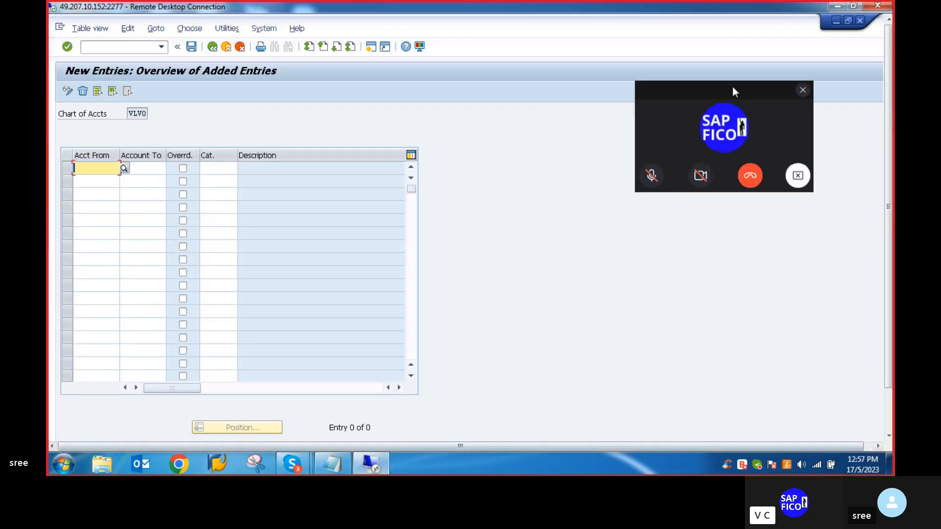
{"action": "left_click", "coordinate": [802, 91]}
{"action": "left_click", "coordinate": [212, 47]}
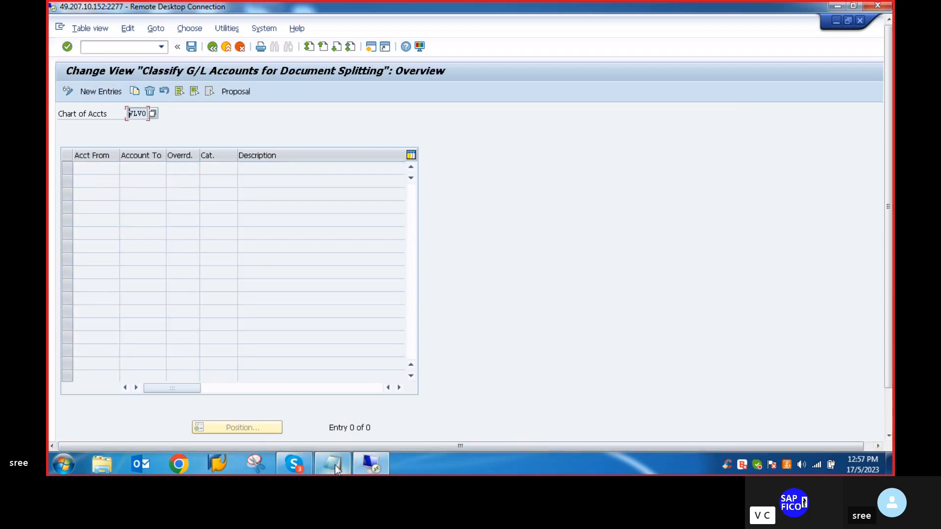
In the Notepad configuration notes, add two blank lines above item 11, Integration with General Ledger Accounting
{"action": "left_click", "coordinate": [334, 464]}
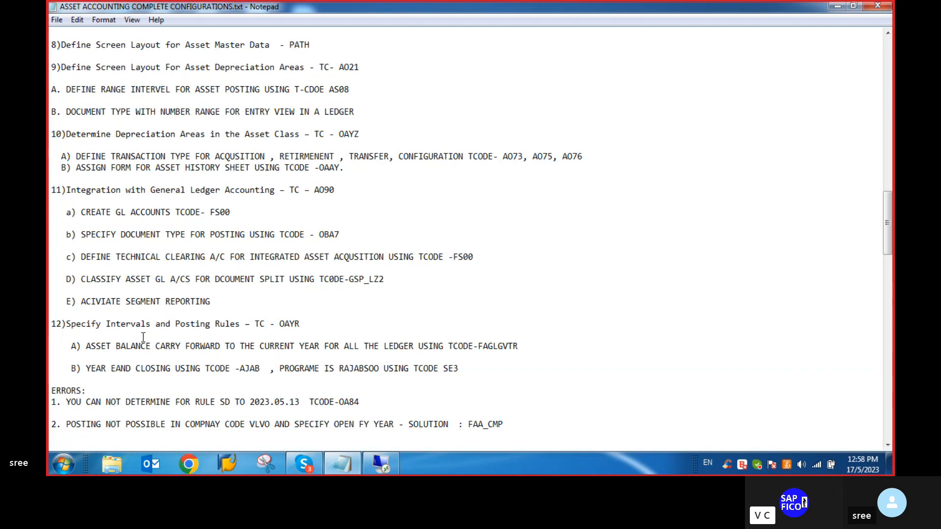
{"action": "scroll", "coordinate": [234, 312], "scroll_direction": "down", "scroll_amount": 1}
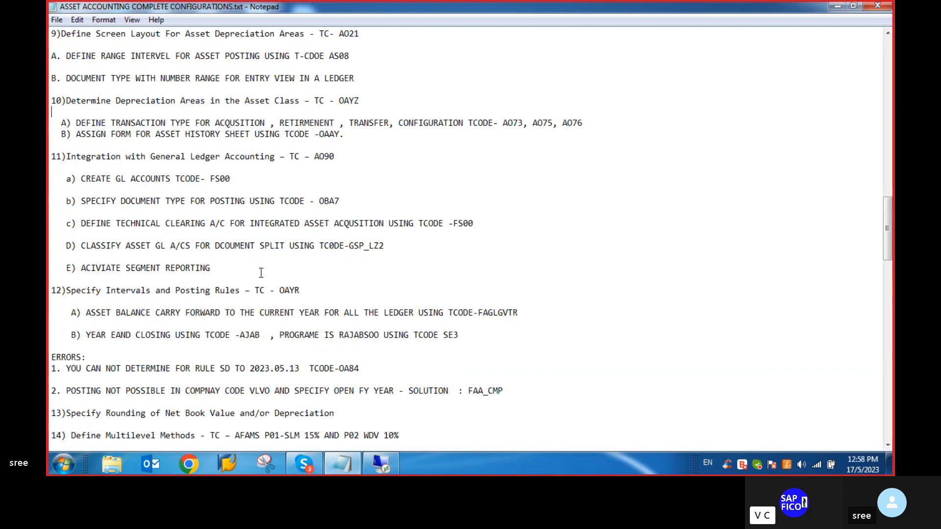
{"action": "scroll", "coordinate": [257, 276], "scroll_direction": "down", "scroll_amount": 1}
{"action": "scroll", "coordinate": [254, 273], "scroll_direction": "down", "scroll_amount": 1}
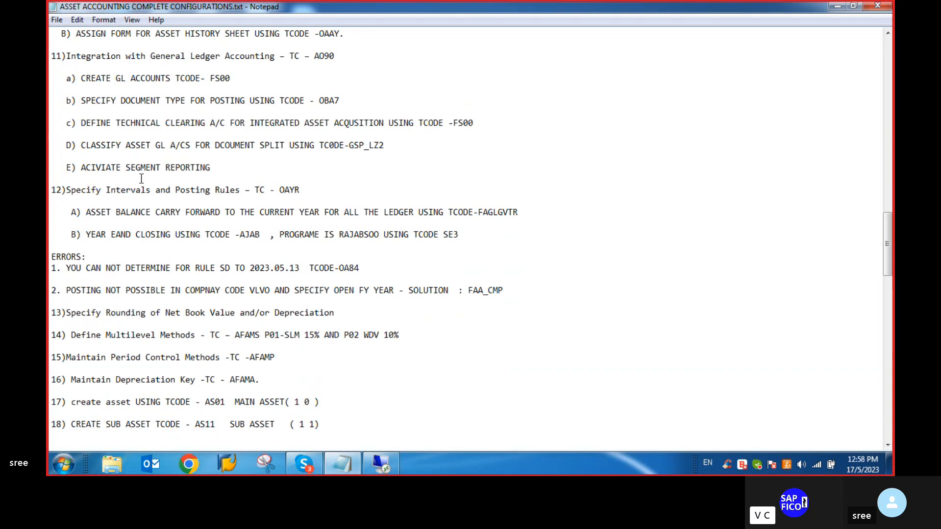
{"action": "left_click", "coordinate": [323, 188]}
{"action": "scroll", "coordinate": [300, 196], "scroll_direction": "up", "scroll_amount": 1}
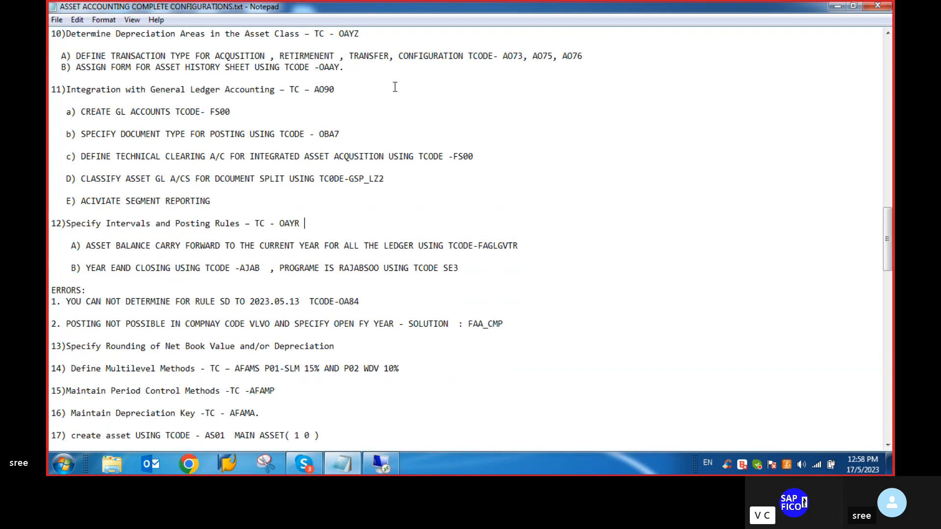
{"action": "left_click", "coordinate": [346, 79]}
{"action": "key", "text": "Return"}
{"action": "key", "text": "Return"}
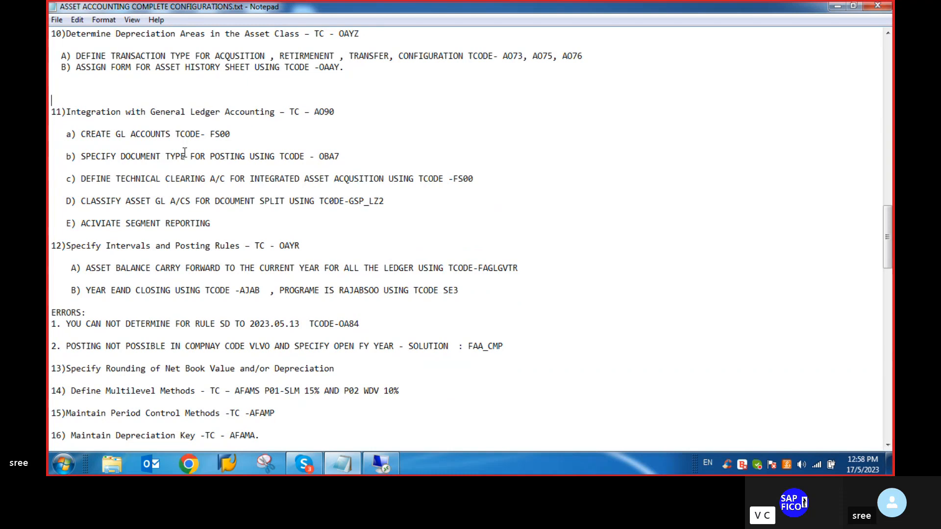
Review the configuration notes from item 11 onward, including the asset creation and posting items, and switch to the Skype call
{"action": "scroll", "coordinate": [185, 191], "scroll_direction": "down", "scroll_amount": 1}
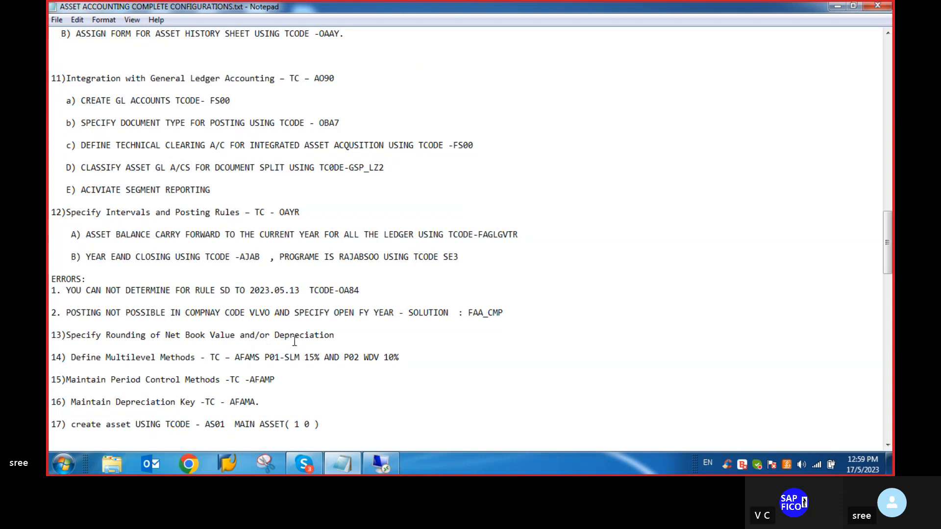
{"action": "scroll", "coordinate": [294, 341], "scroll_direction": "down", "scroll_amount": 3}
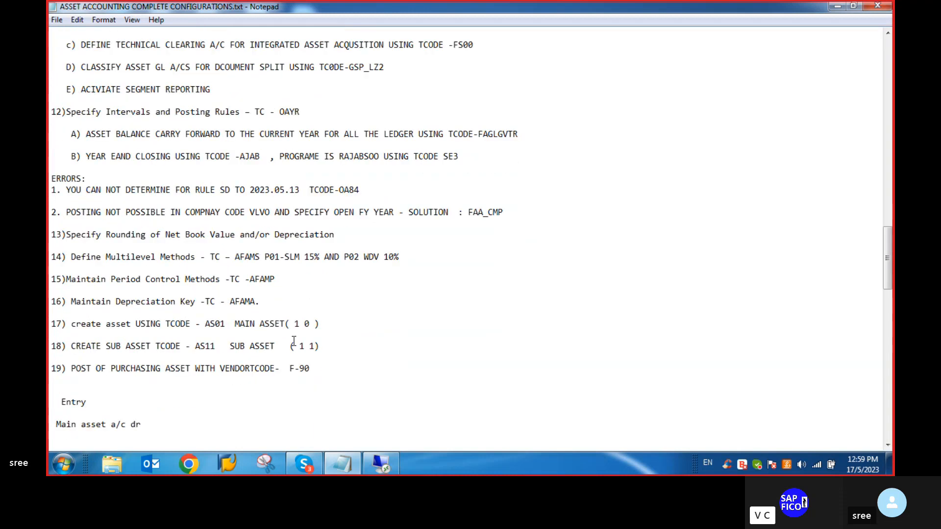
{"action": "scroll", "coordinate": [294, 342], "scroll_direction": "down", "scroll_amount": 3}
{"action": "scroll", "coordinate": [294, 341], "scroll_direction": "down", "scroll_amount": 3}
{"action": "scroll", "coordinate": [294, 341], "scroll_direction": "up", "scroll_amount": 13}
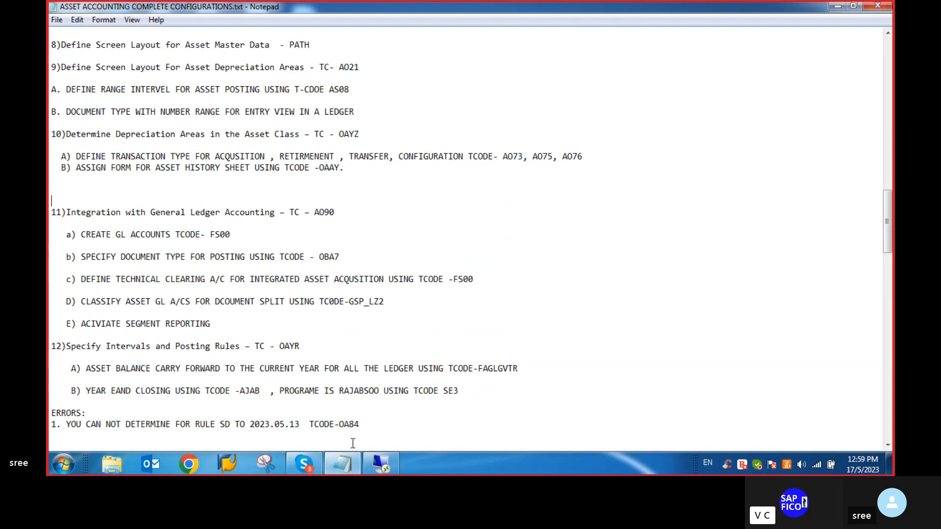
{"action": "left_click", "coordinate": [304, 465]}
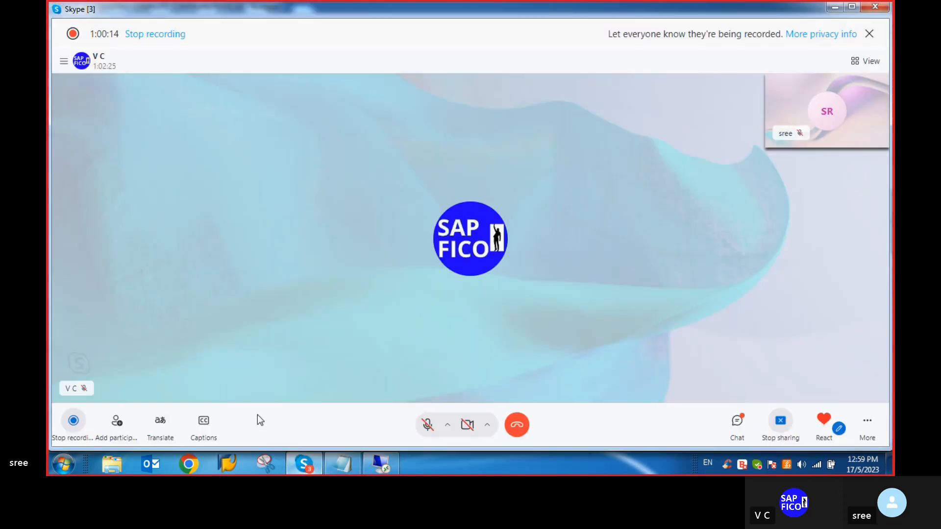